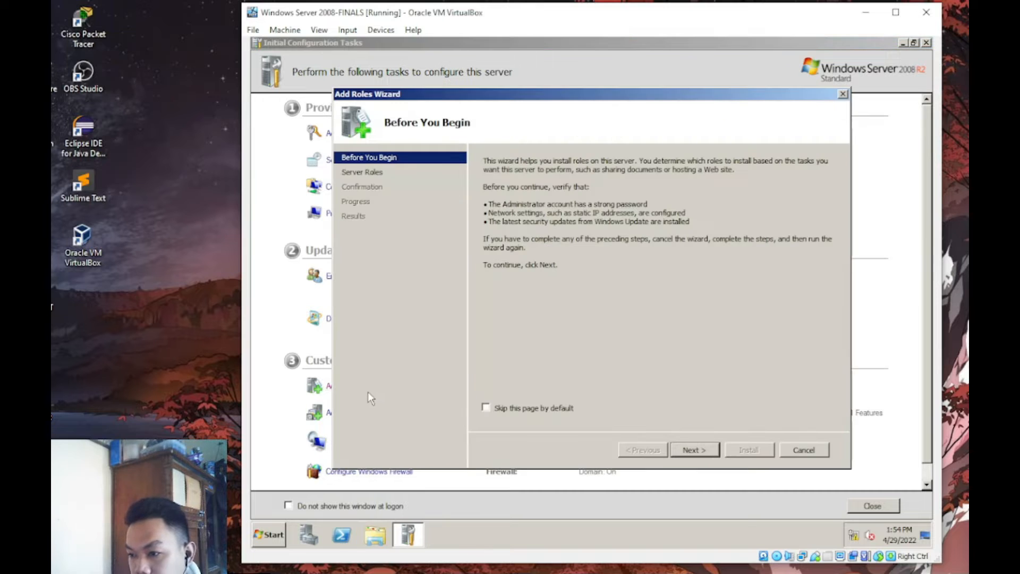
- Select the File Services role in the Add Roles Wizard
click(696, 449)
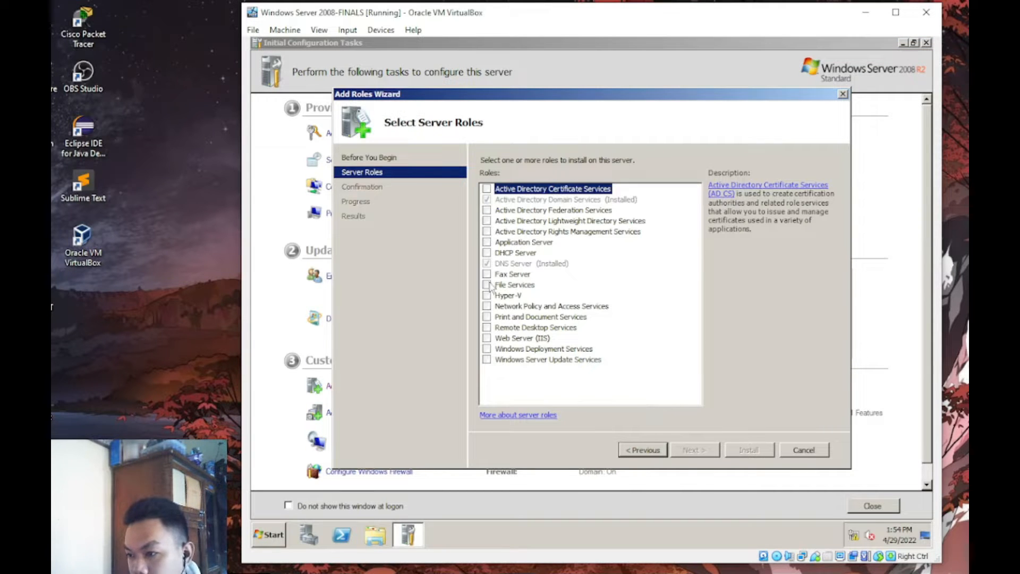
click(487, 284)
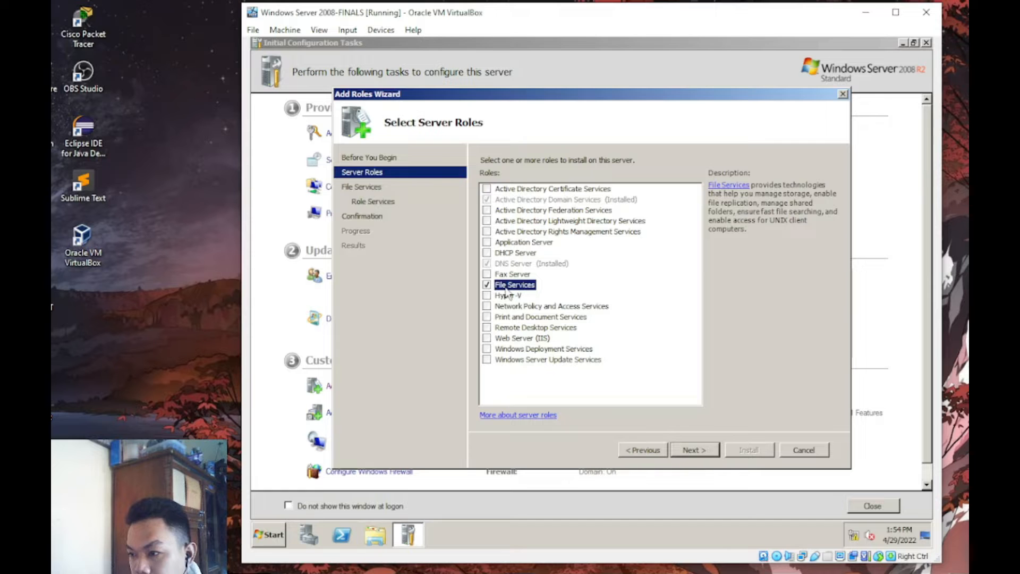
click(695, 449)
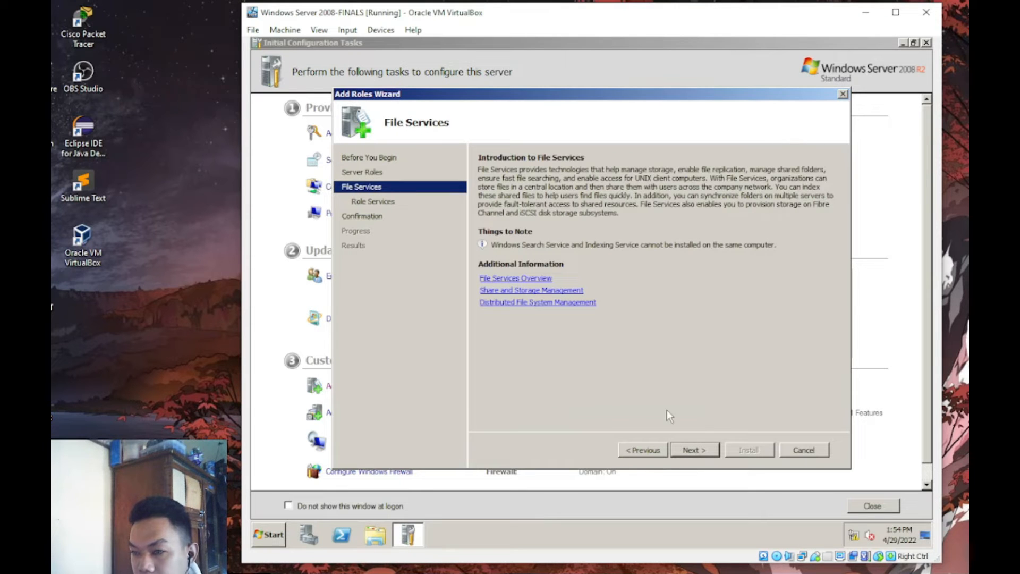
click(690, 450)
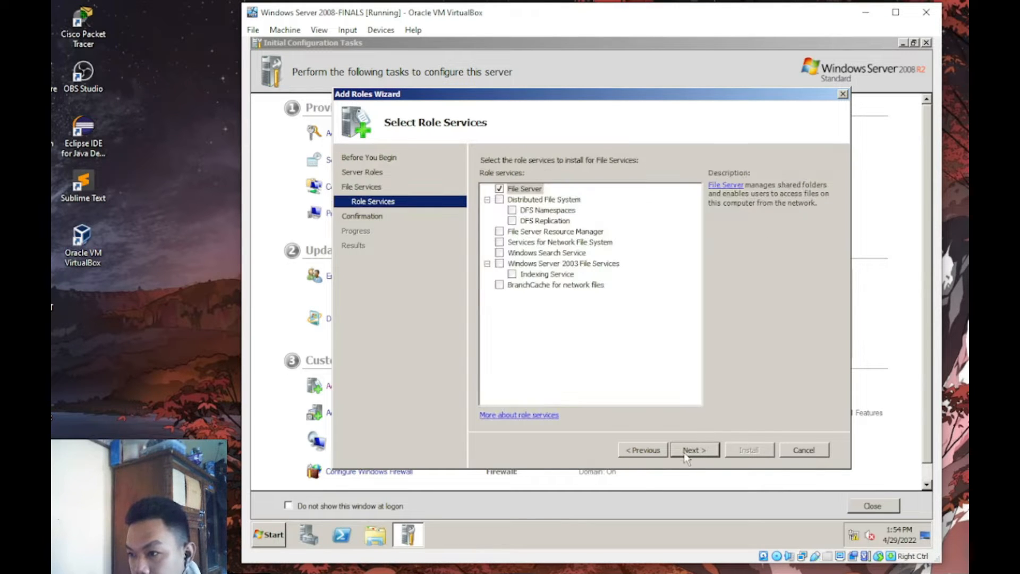
- Include Distributed File System, File Server Resource Manager, NFS services and Windows Search Service components
click(499, 200)
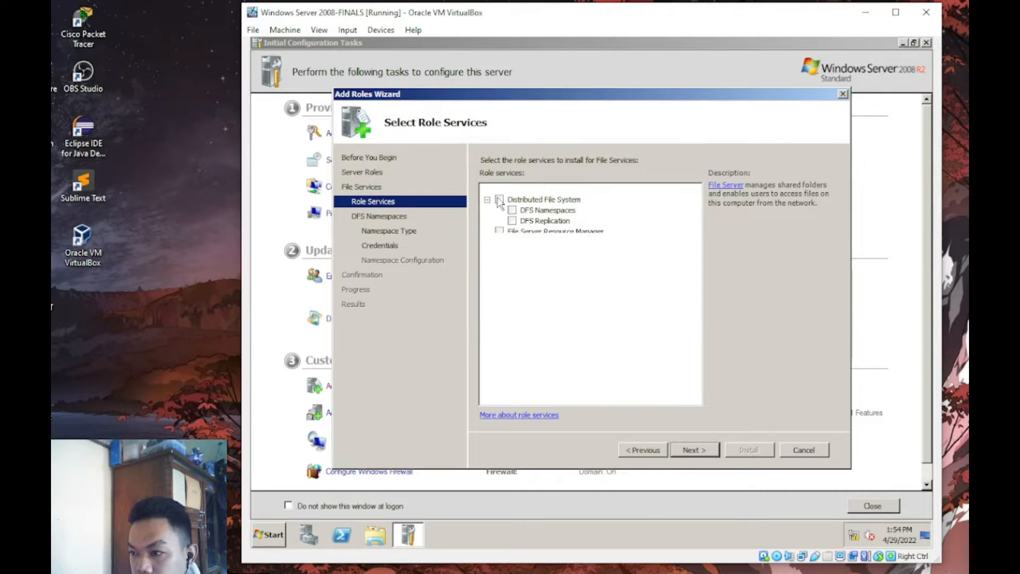
click(521, 211)
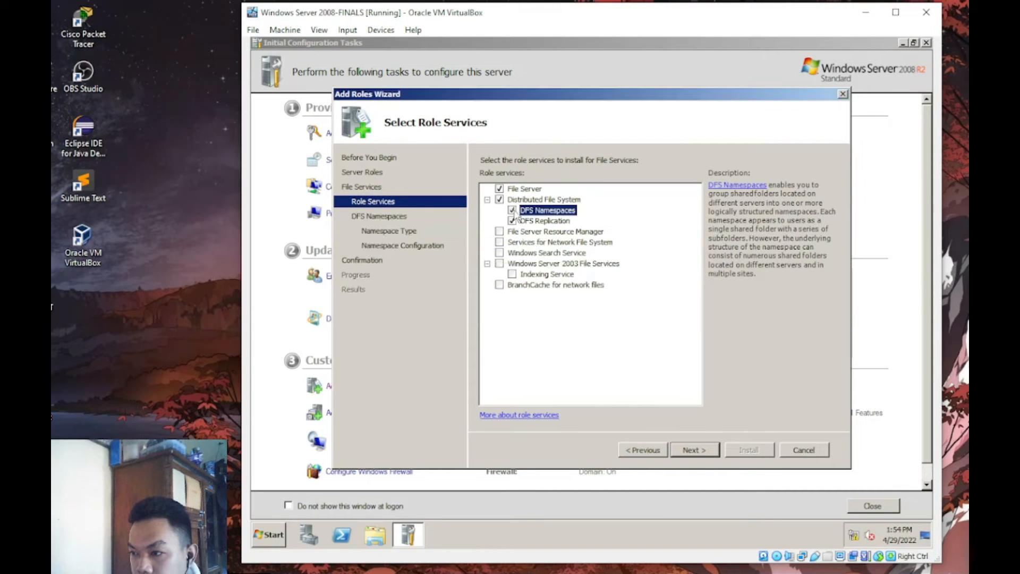
click(512, 221)
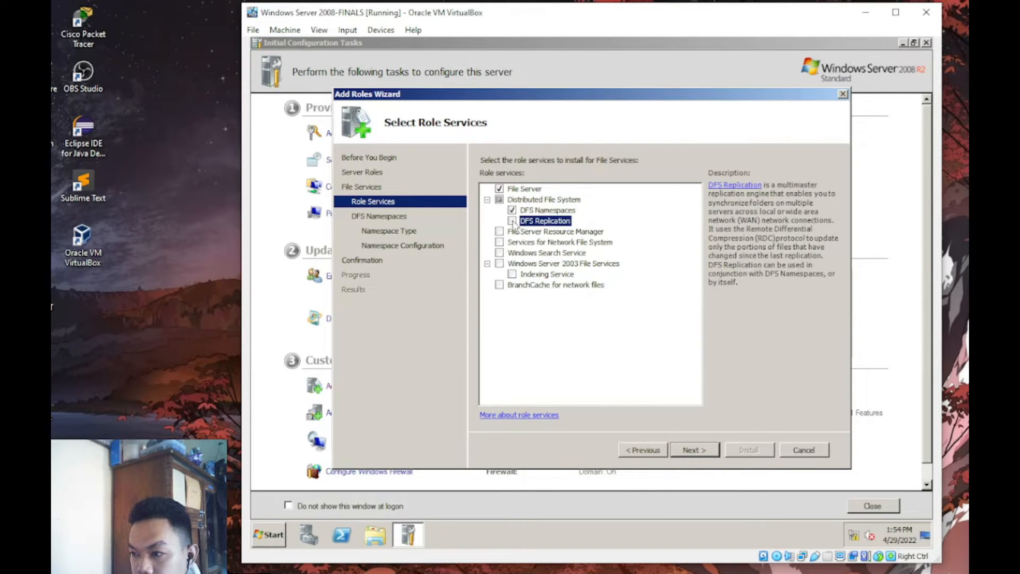
click(512, 221)
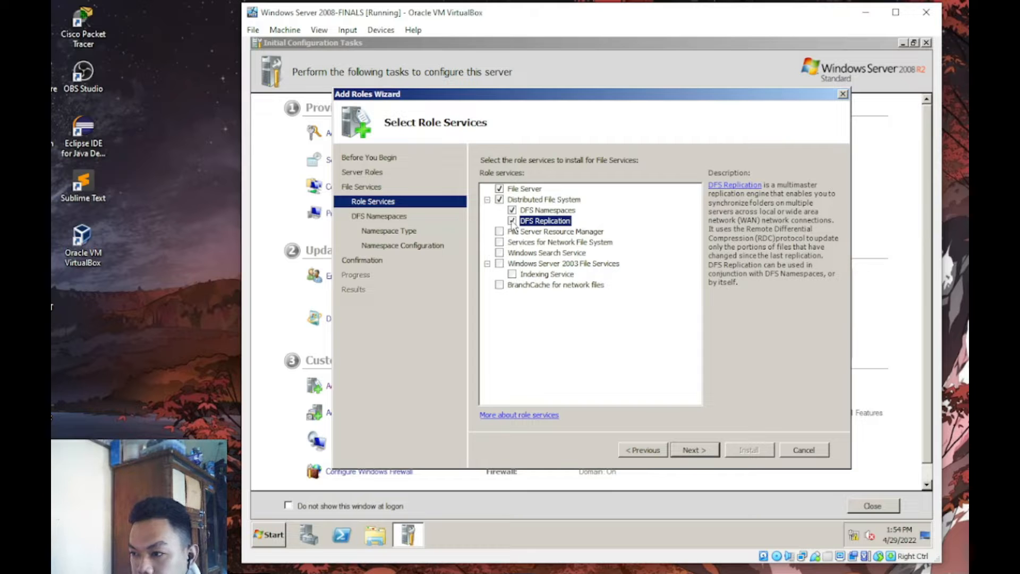
click(499, 232)
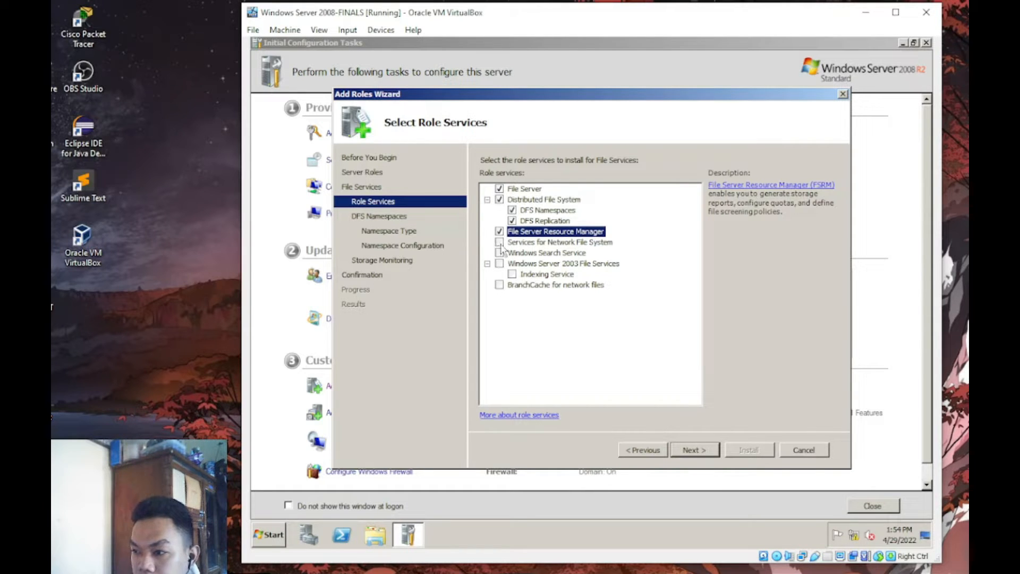
click(500, 243)
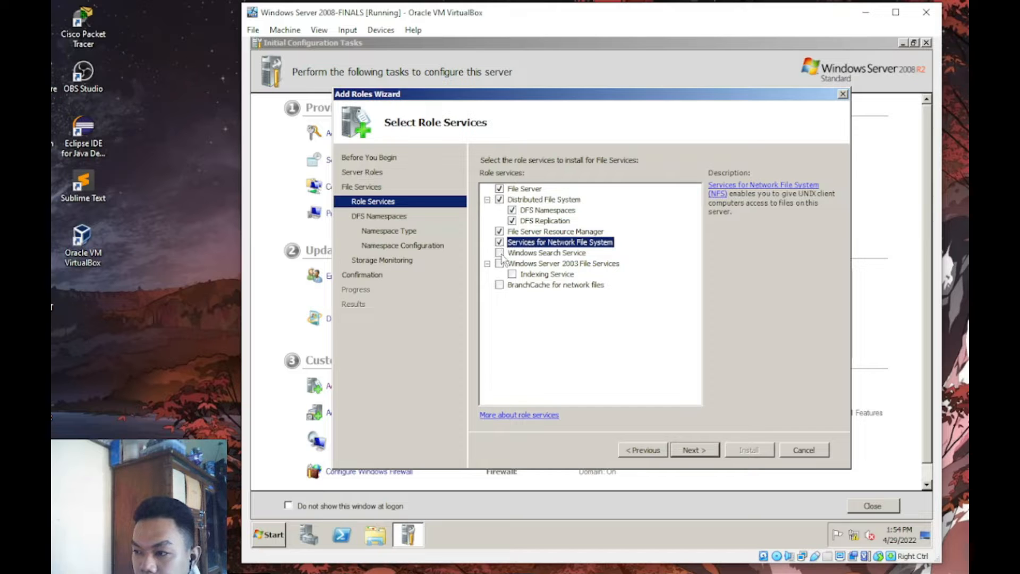
click(499, 253)
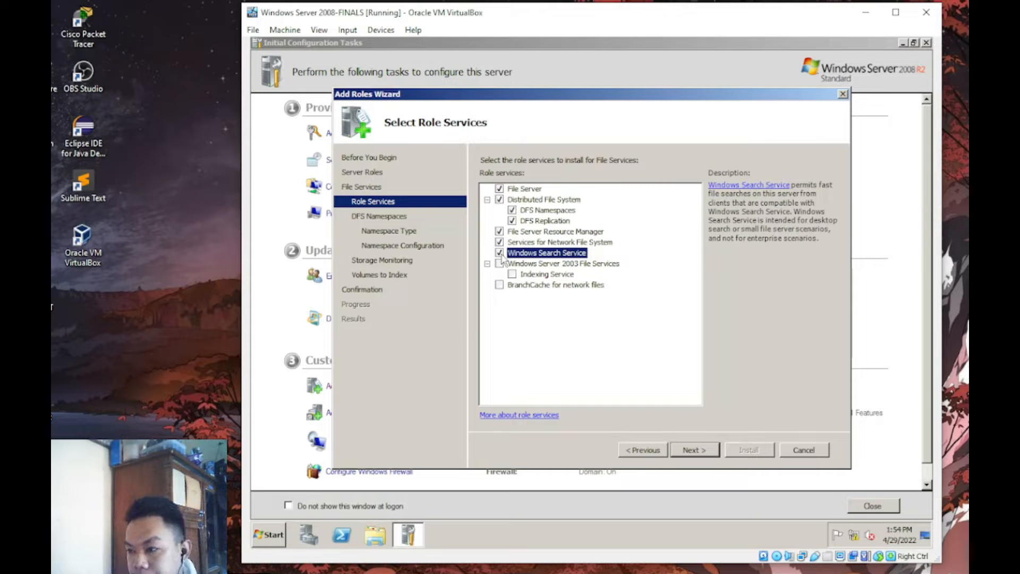
click(693, 450)
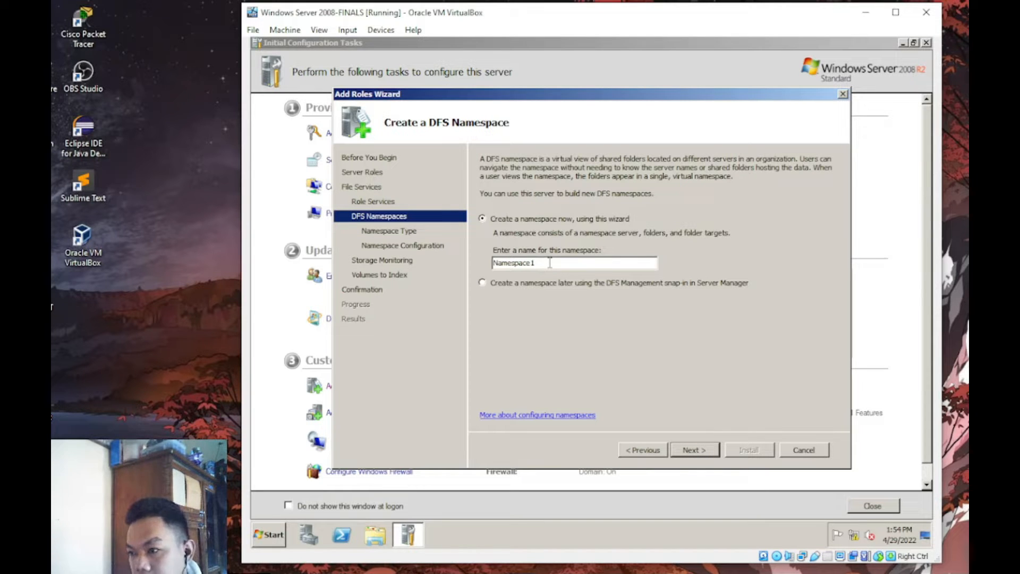
- Name the namespace 'namespace1' and keep the domain-based namespace type
drag(550, 263, 419, 270)
text(name)
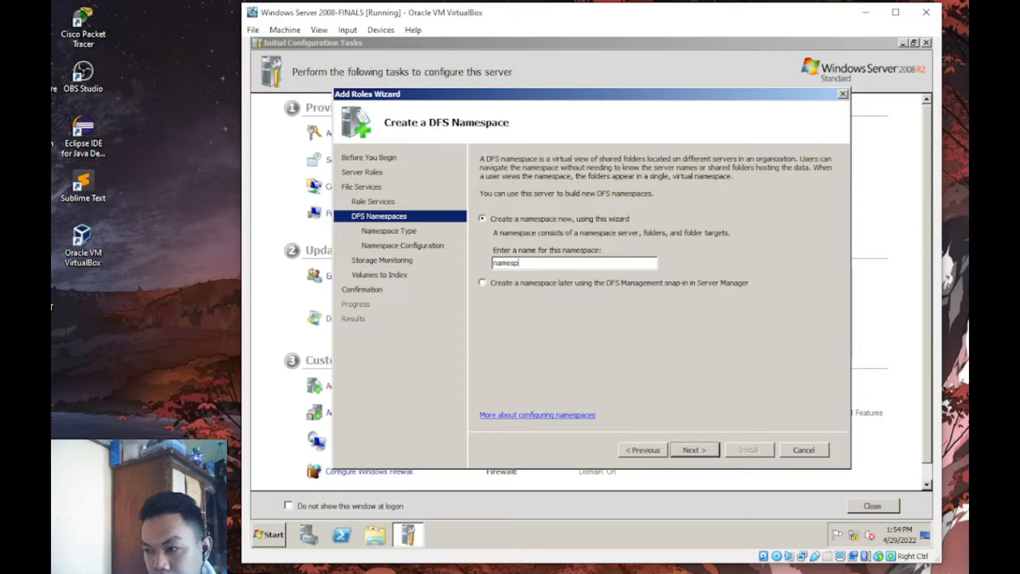
text(space1)
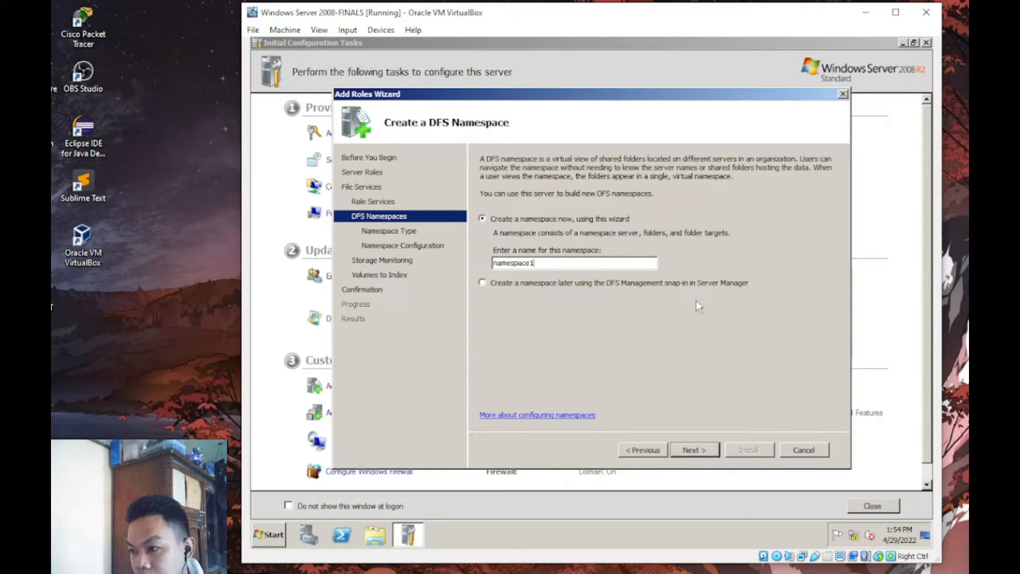
click(706, 450)
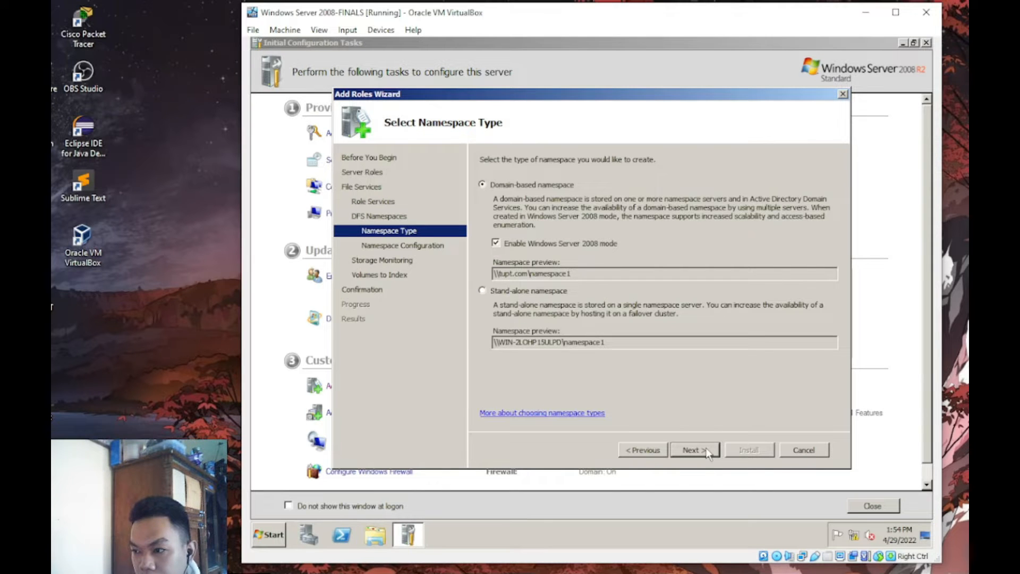
click(706, 452)
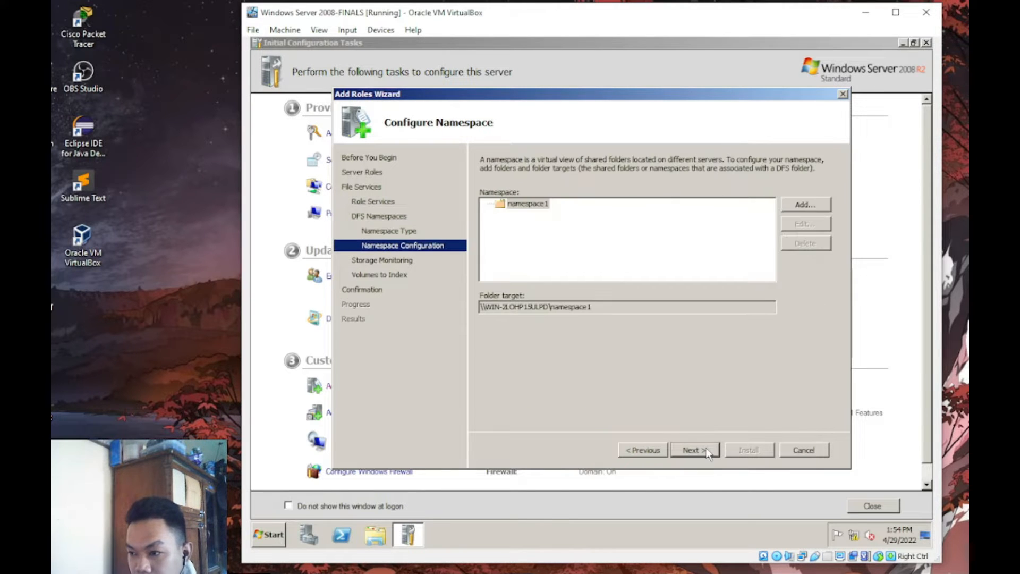
- Monitor storage on Local Disk (C:), skip indexing, and start the installation
click(700, 455)
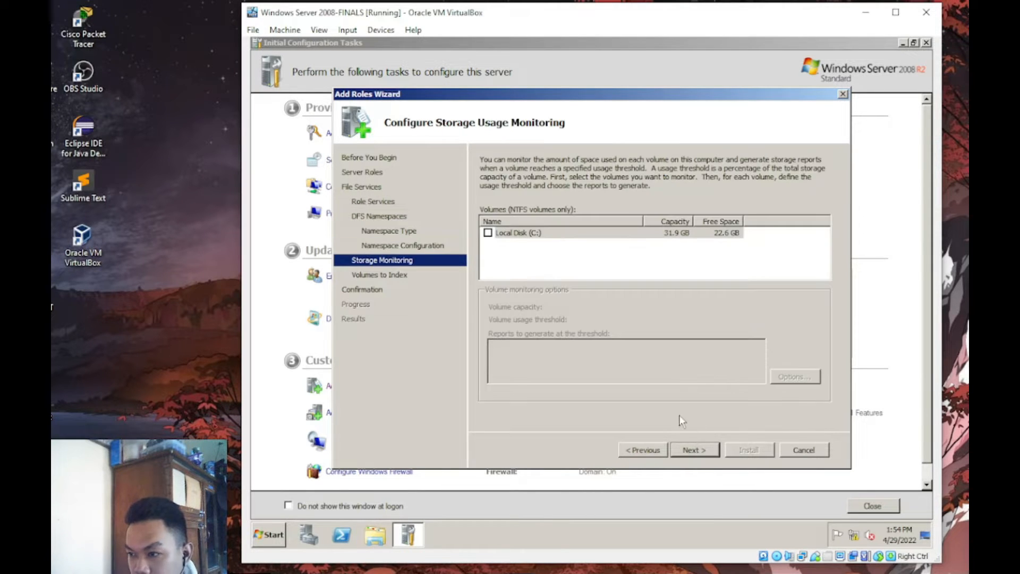
click(487, 233)
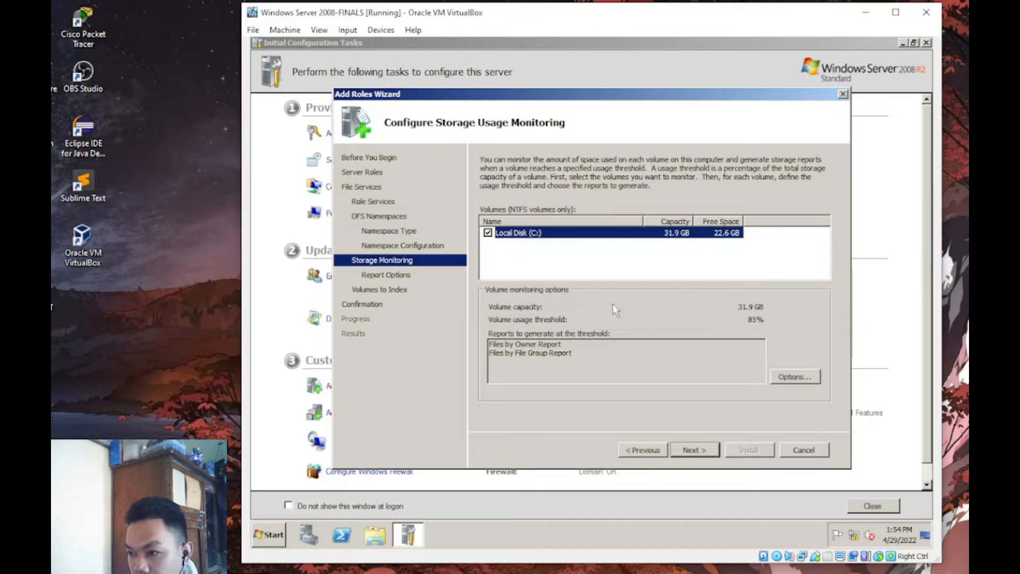
click(688, 454)
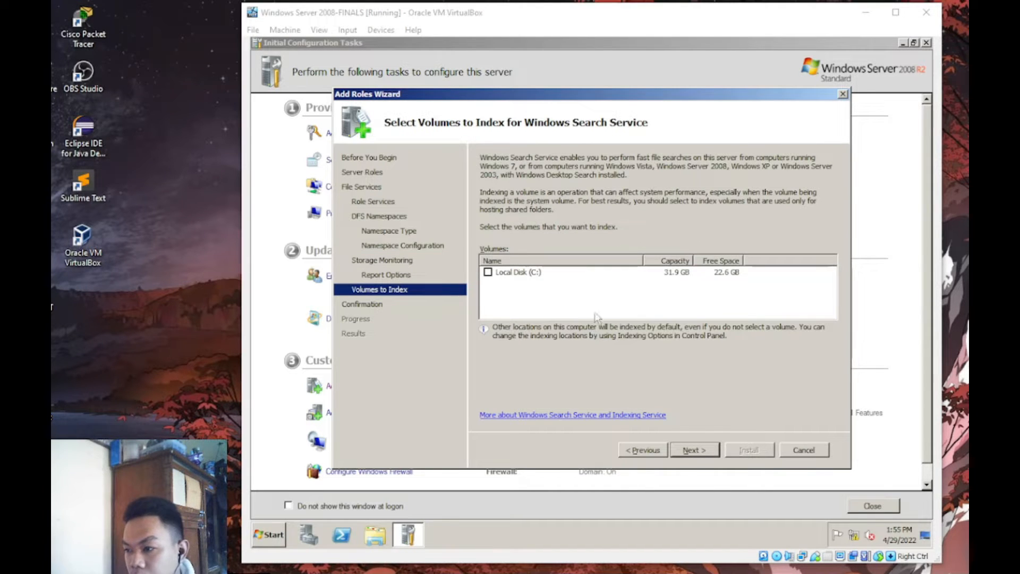
click(696, 453)
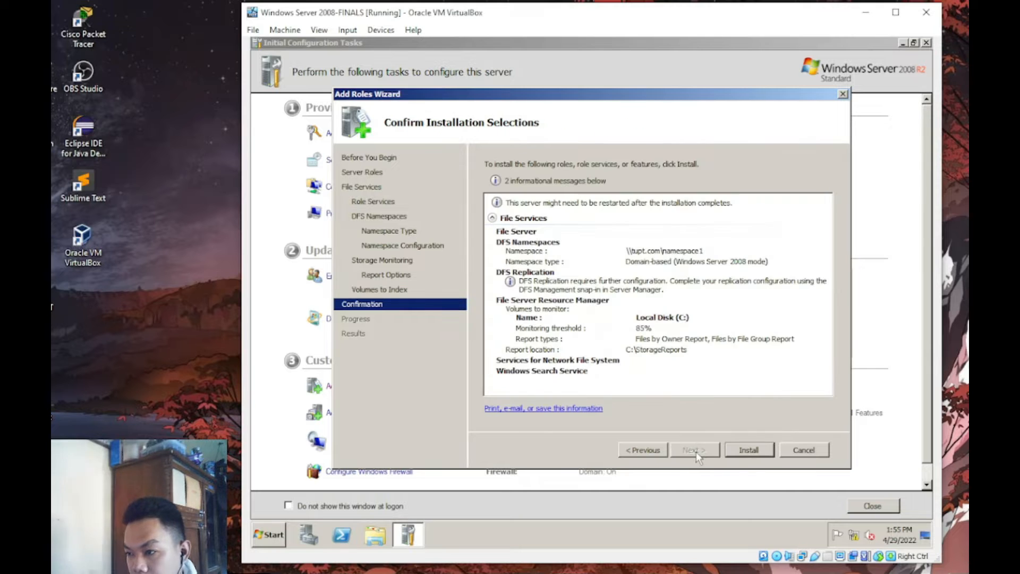
click(756, 452)
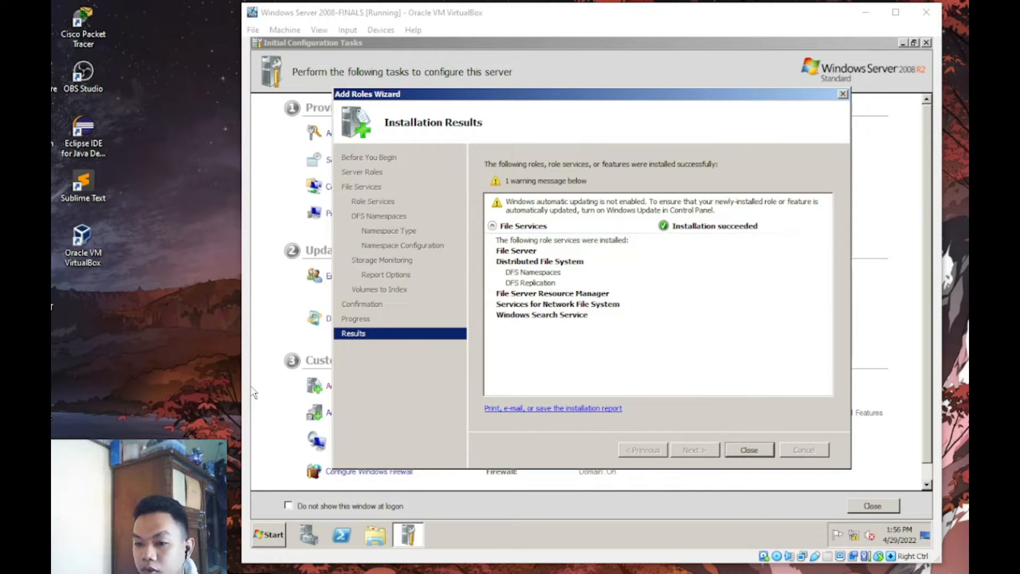
- Close the wizard once the File Services installation reports success
click(766, 450)
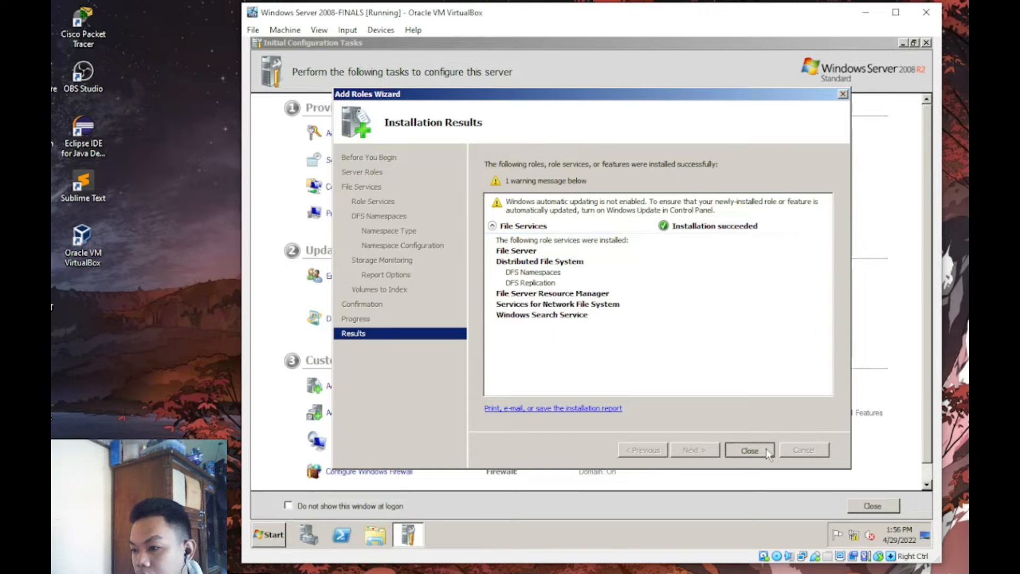
- Close Initial Configuration Tasks, refresh the desktop, and restart the server with comment 'asd'
click(925, 44)
right_click(540, 169)
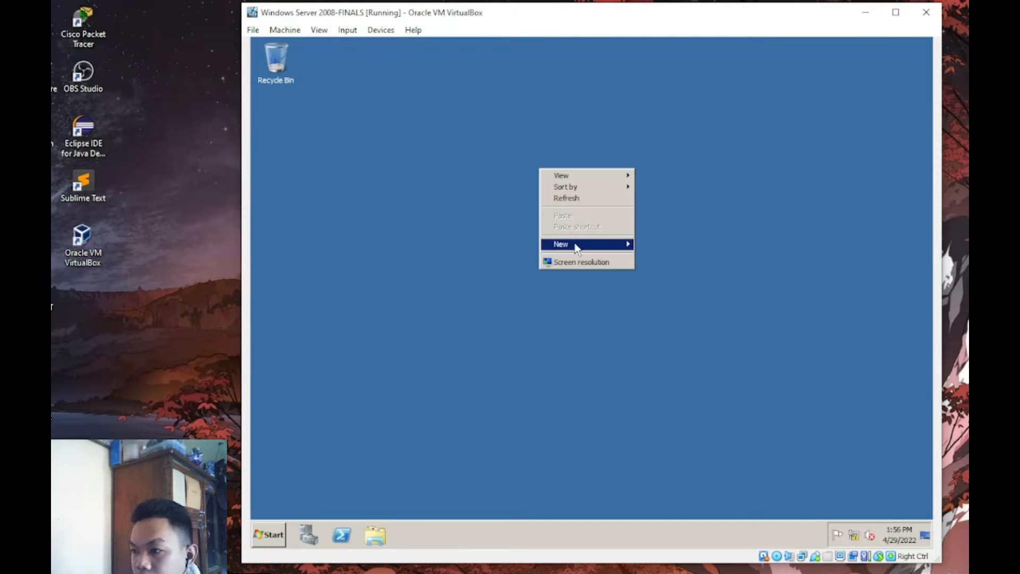
click(569, 200)
click(271, 537)
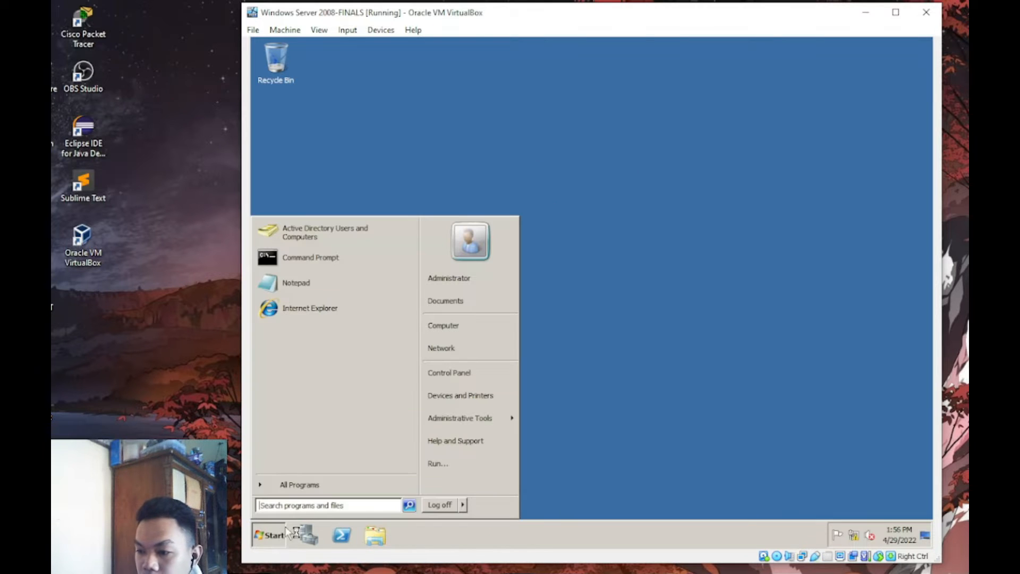
click(462, 504)
click(497, 485)
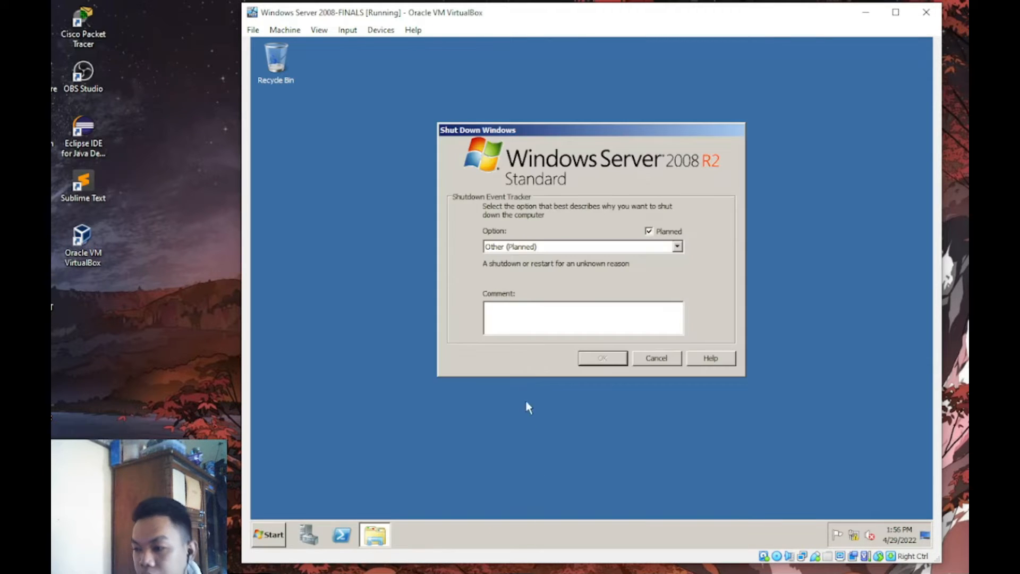
click(596, 308)
text(asd)
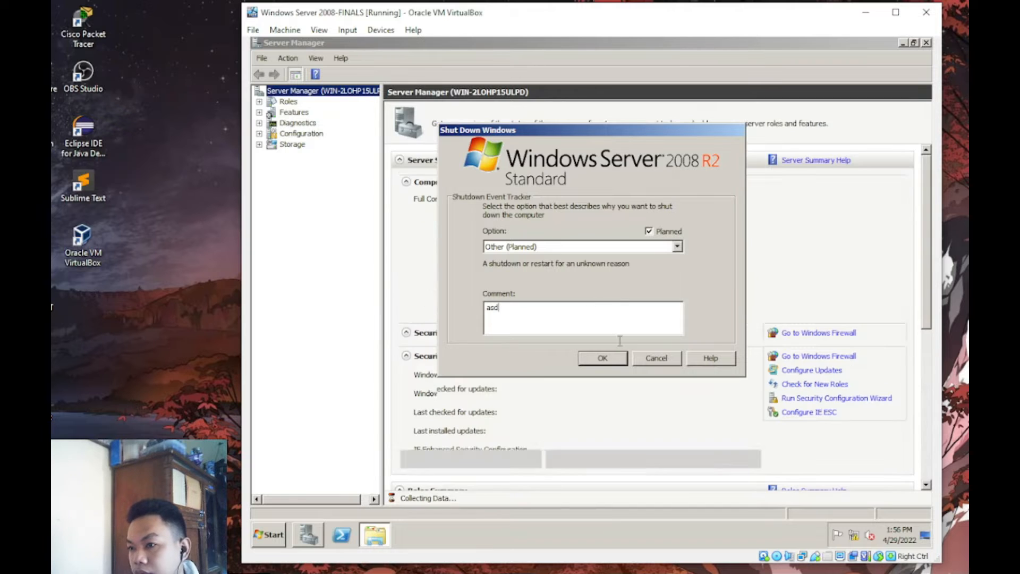
click(617, 361)
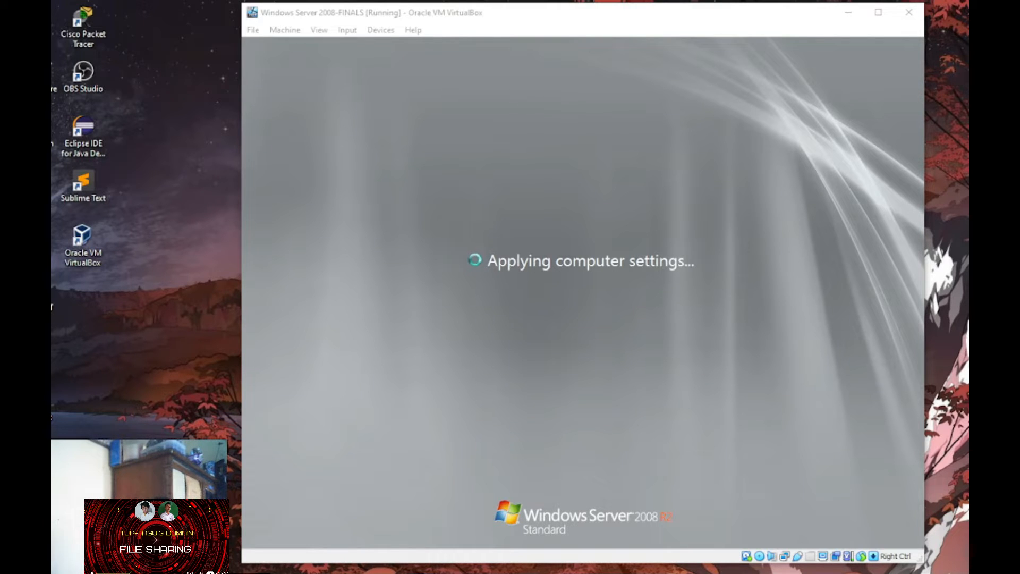
- Send Ctrl-Alt-Del to the VM and log back in with the administrator password
click(346, 30)
mouse_move(388, 45)
click(504, 85)
text(P@ssw0rd)
key(Return)
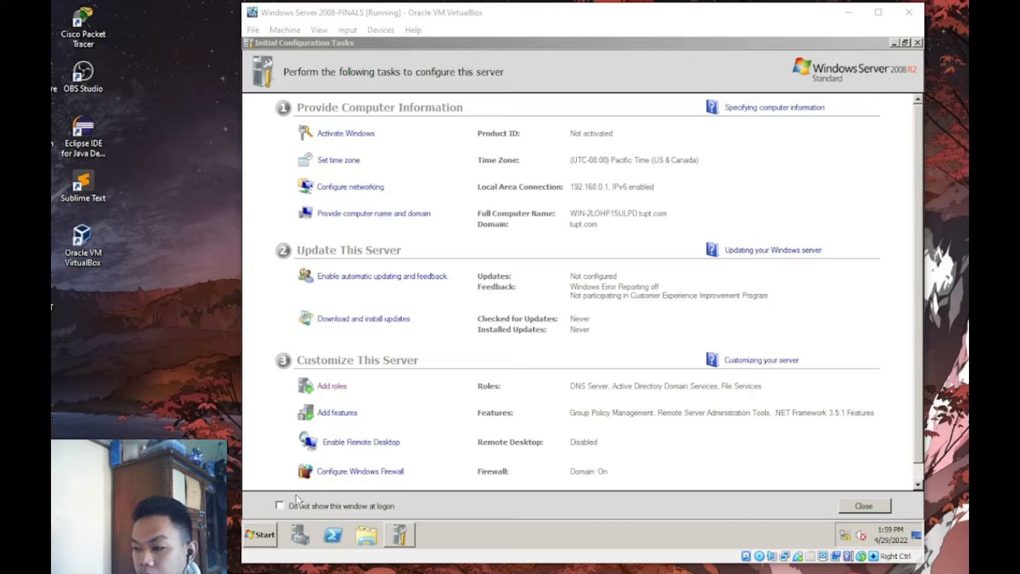
- Open the Local Disk (C:) drive in Windows Explorer
click(260, 534)
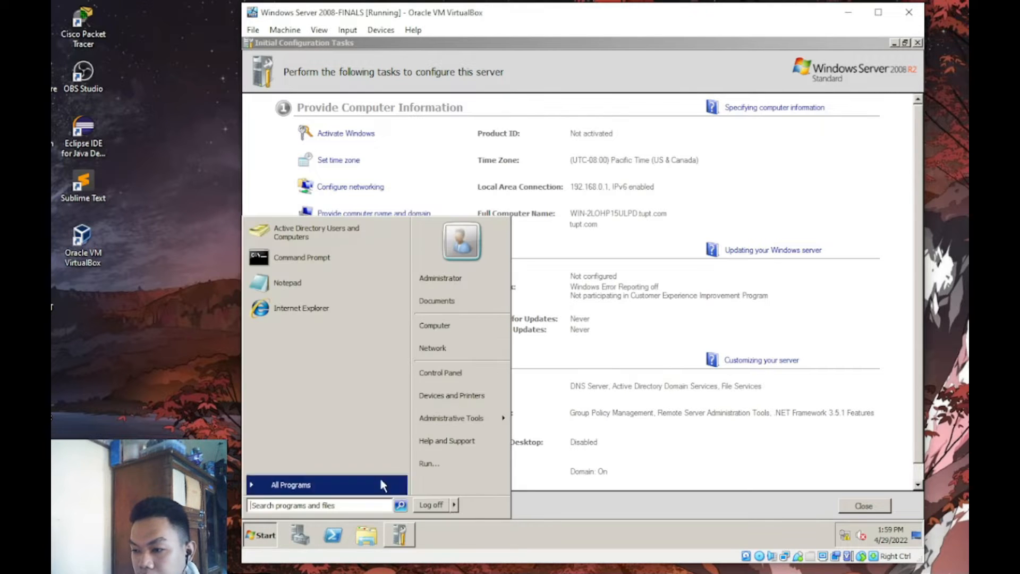
click(447, 331)
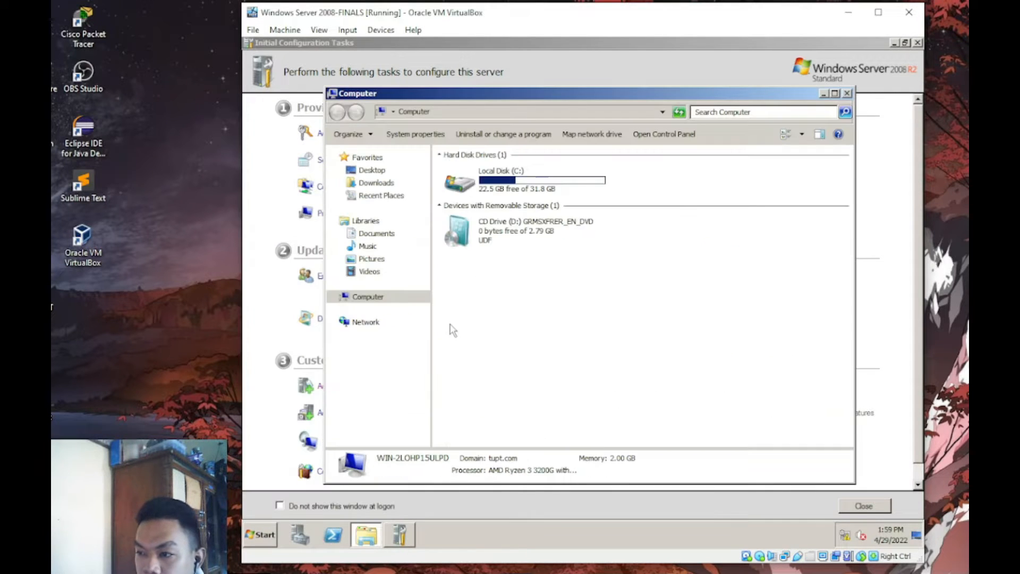
click(511, 182)
double_click(511, 182)
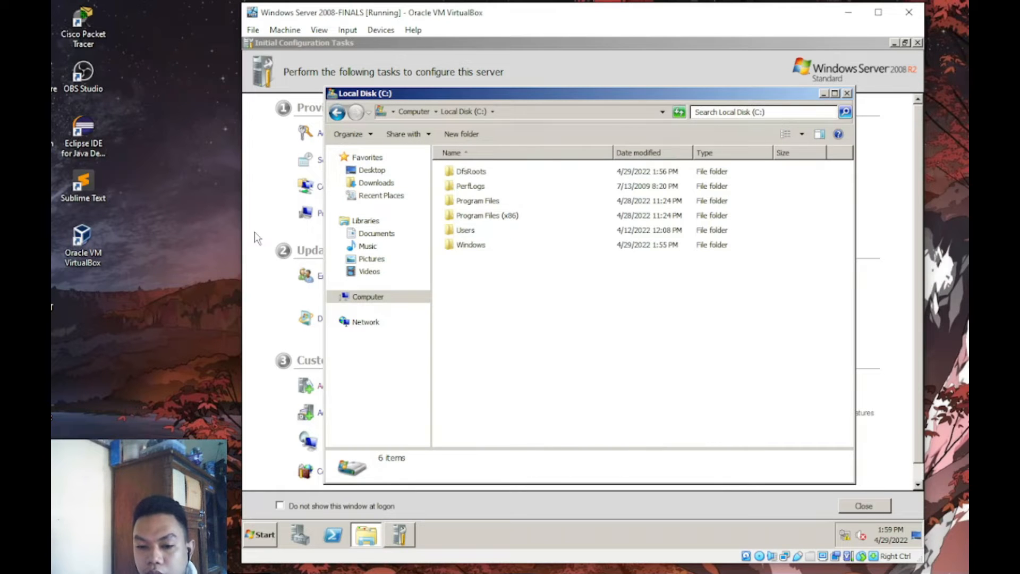
key(alt+Tab)
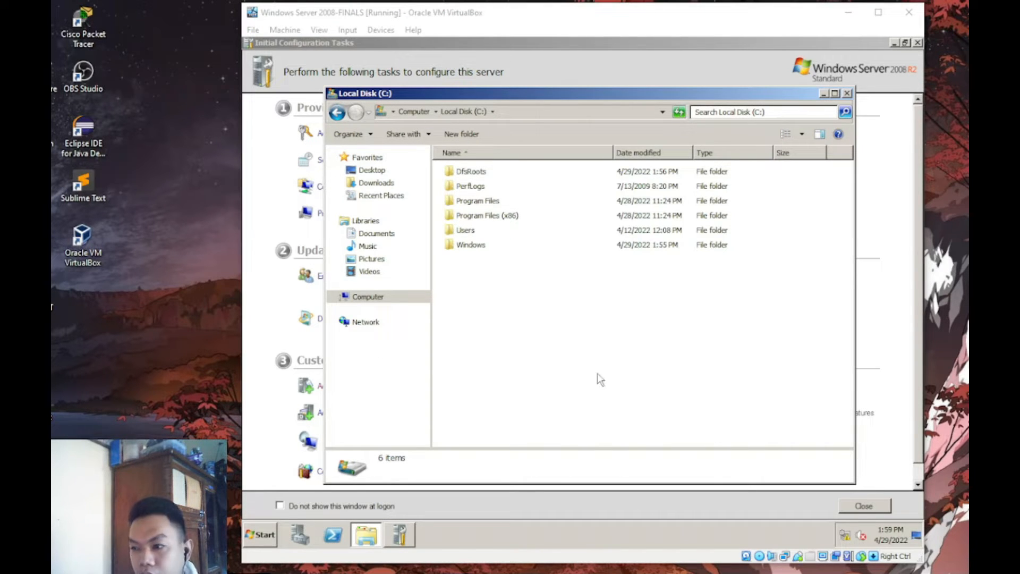
right_click(494, 284)
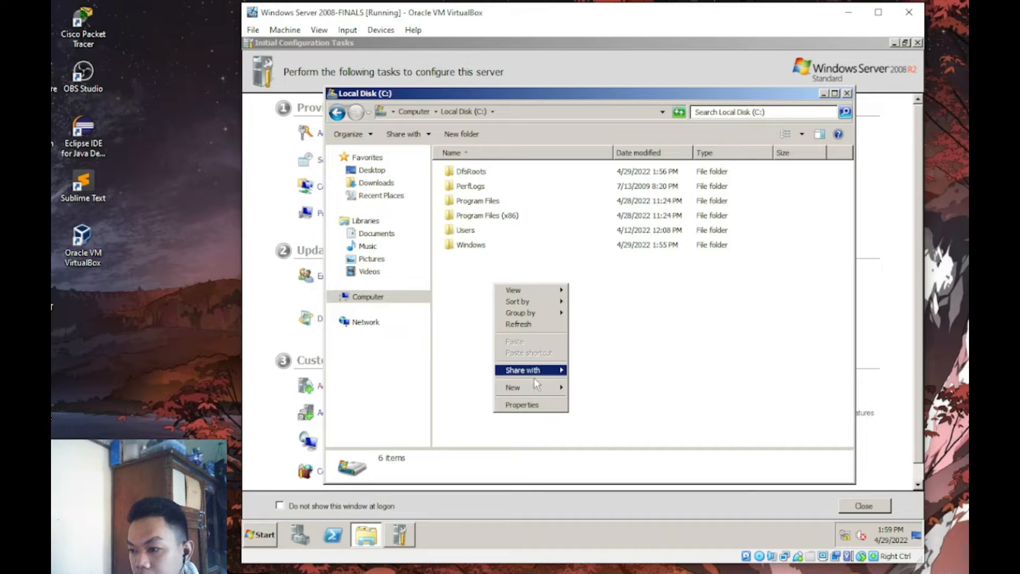
mouse_move(536, 390)
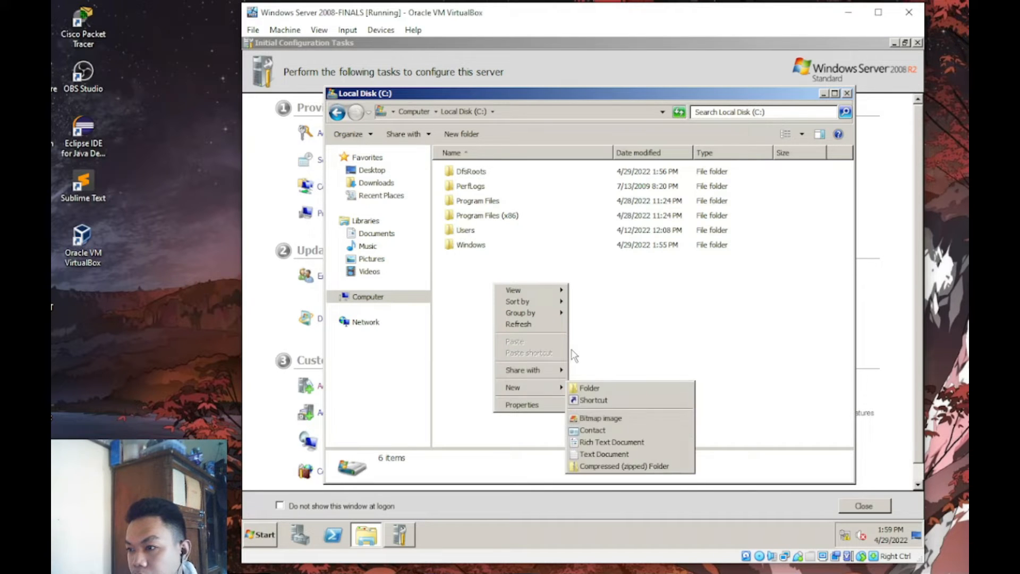
click(631, 280)
- Create folders MS, EFSS and CET in the root of C:
click(452, 134)
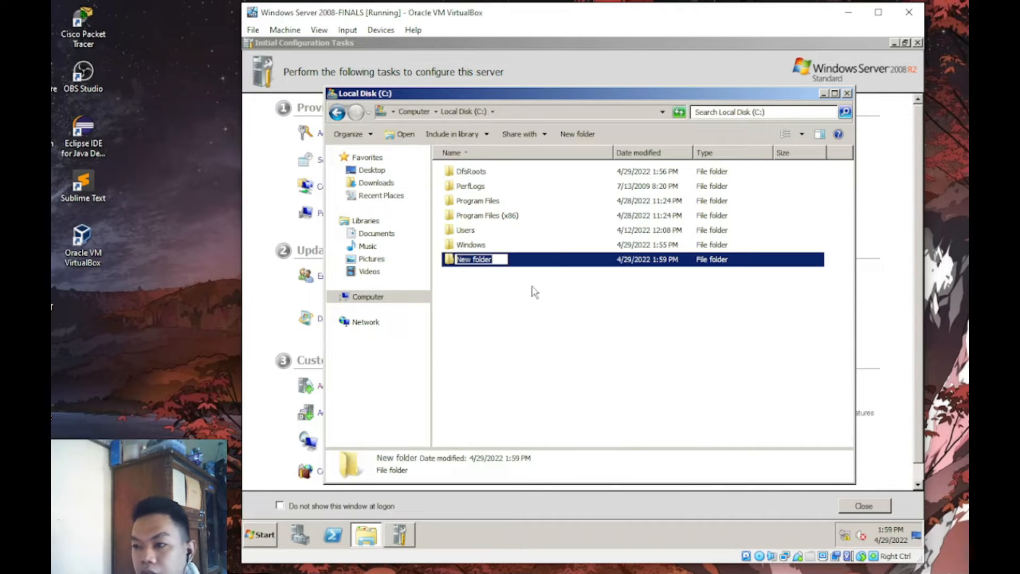
text(M)
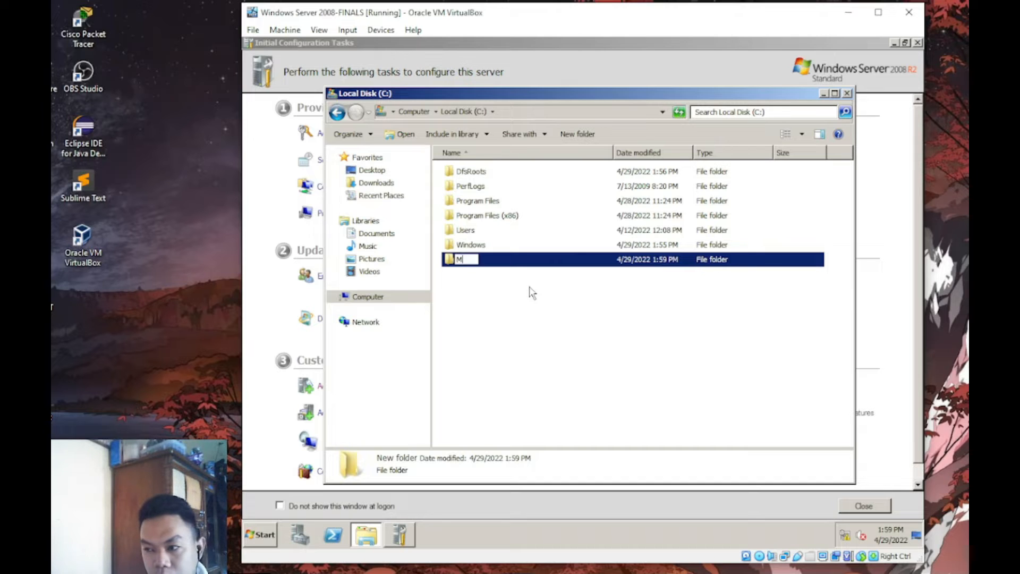
text(S)
key(Return)
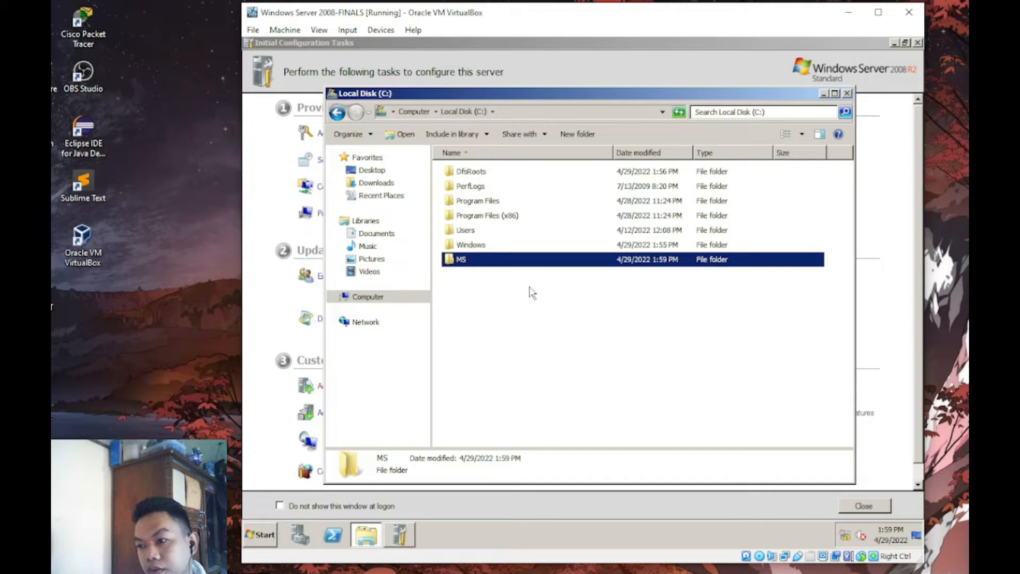
click(576, 134)
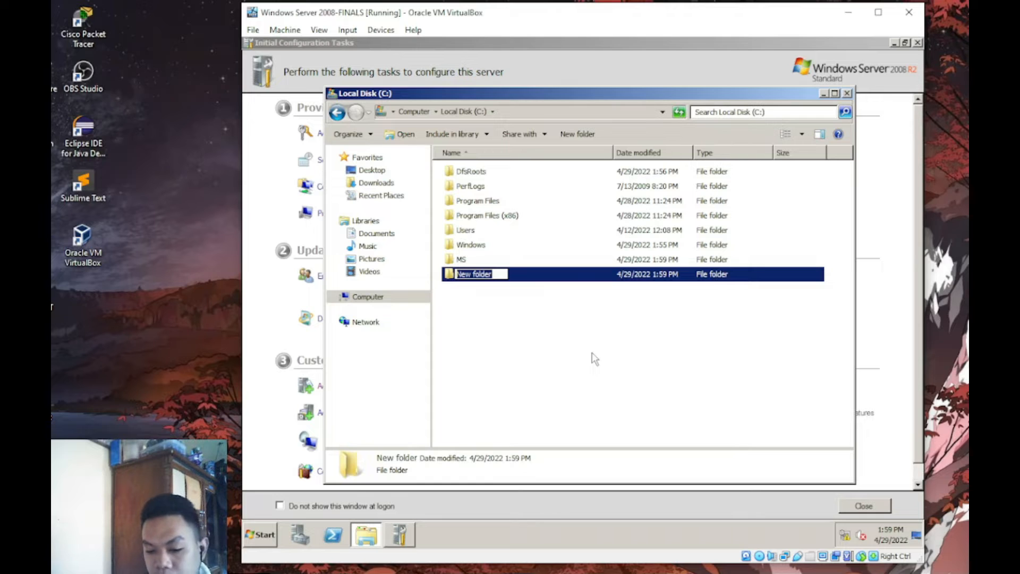
text(EFSS)
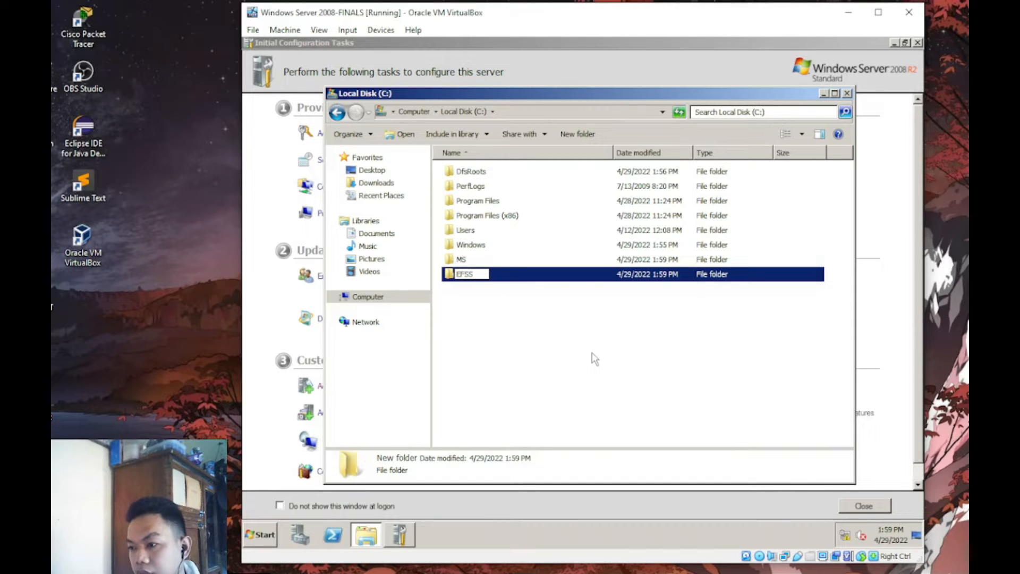
key(Return)
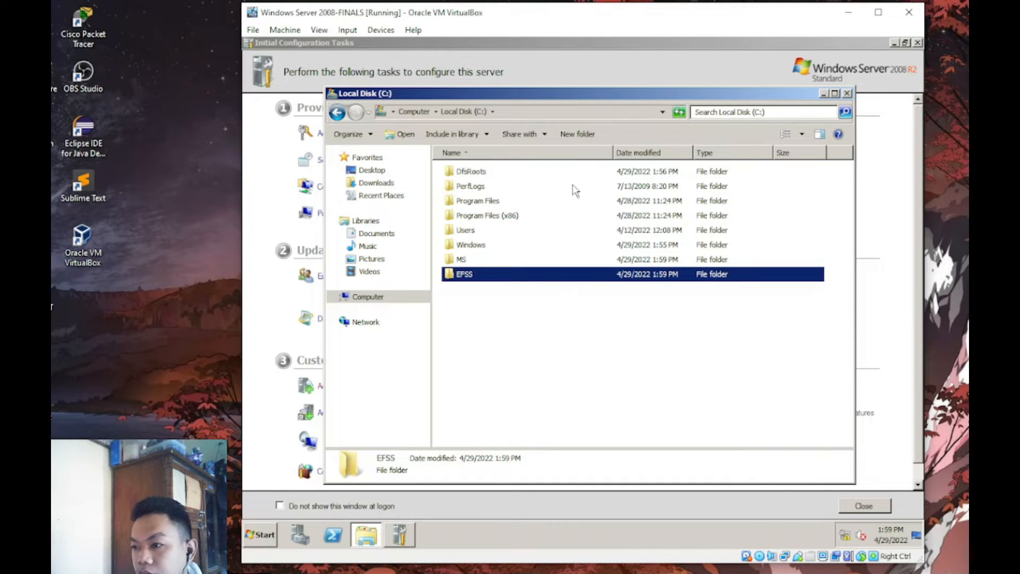
click(584, 133)
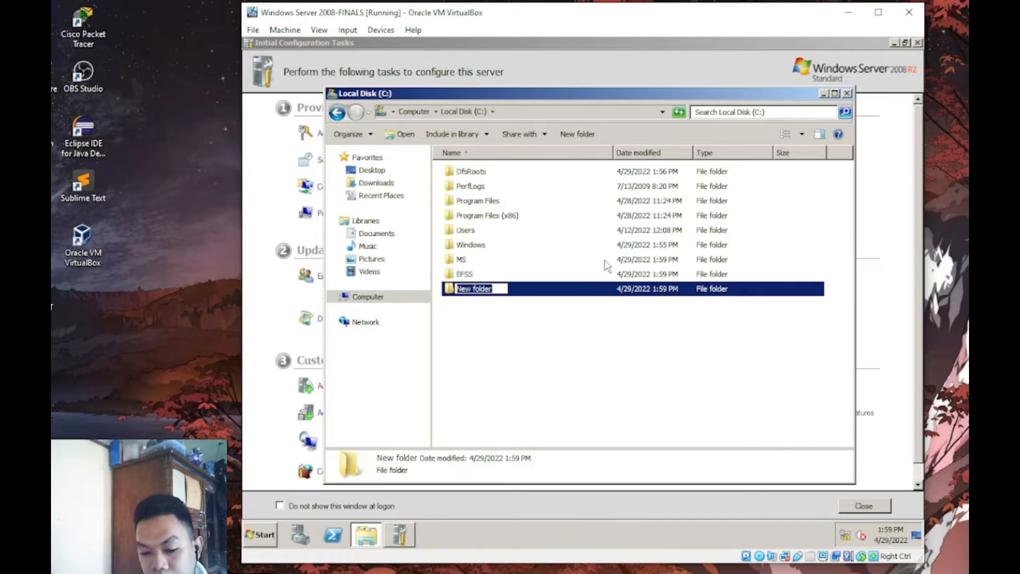
text(CET)
key(Return)
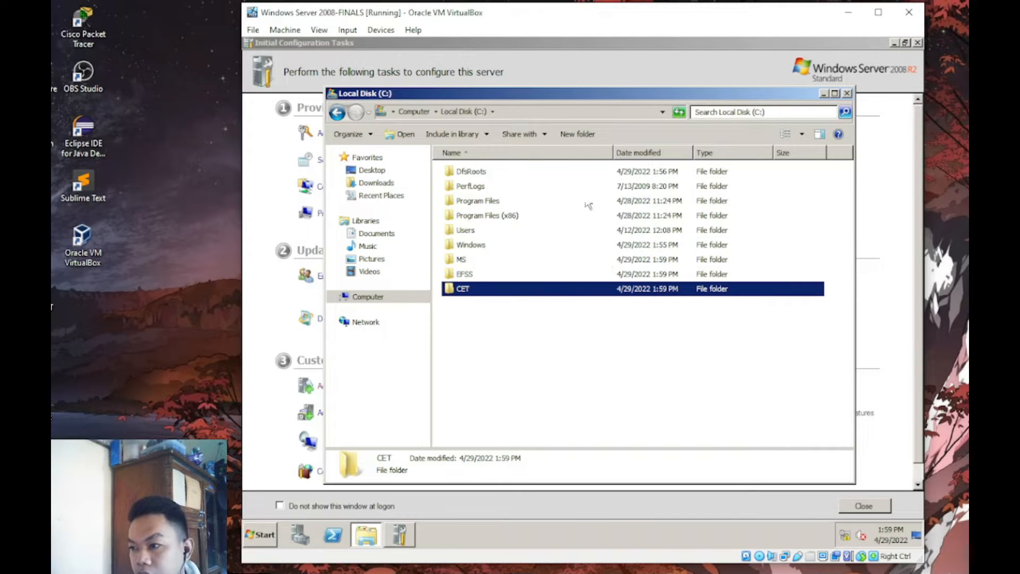
- Create folders EET, ECET, MET and RET in the root of C:
click(578, 134)
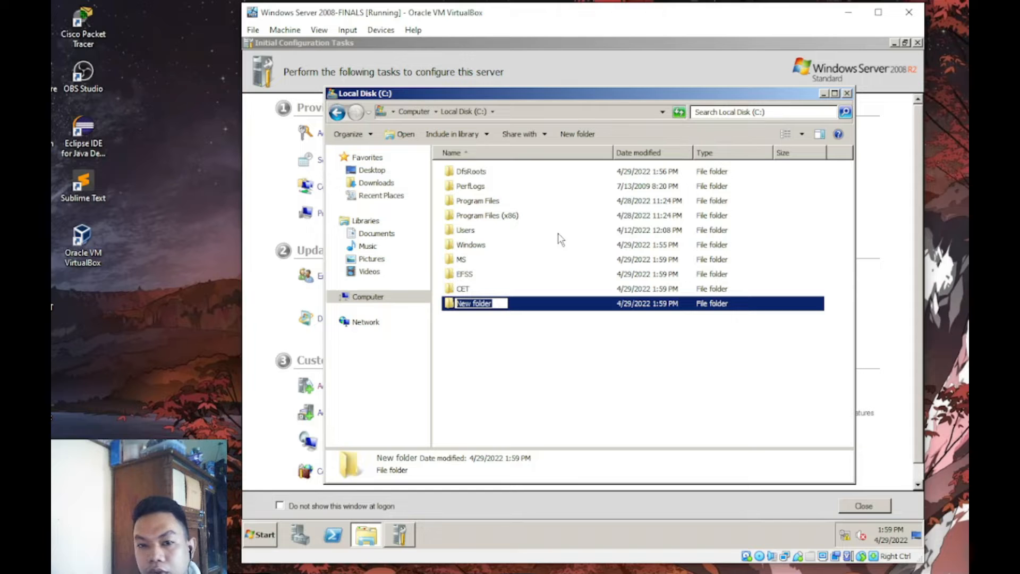
text(E)
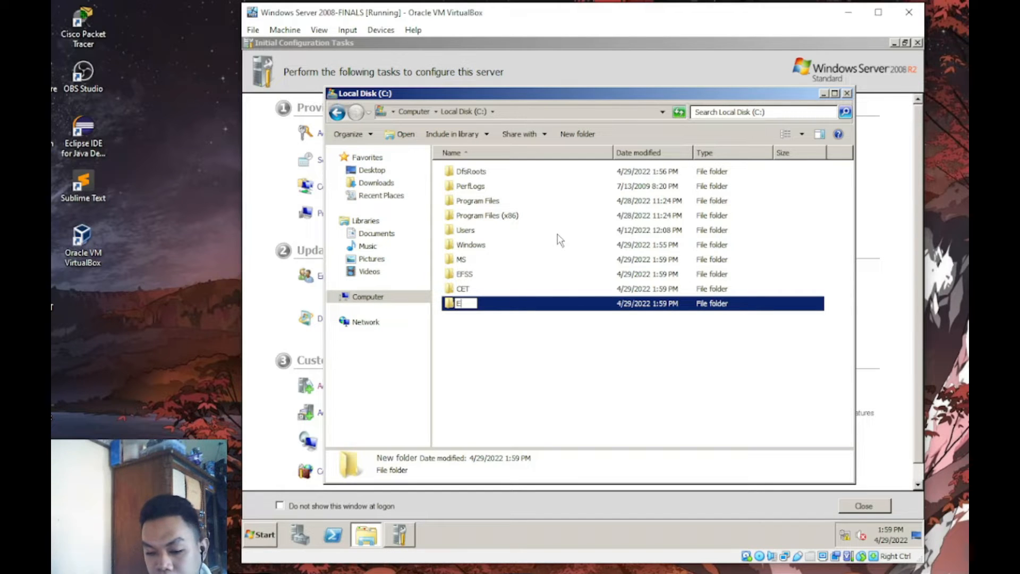
text(LEC)
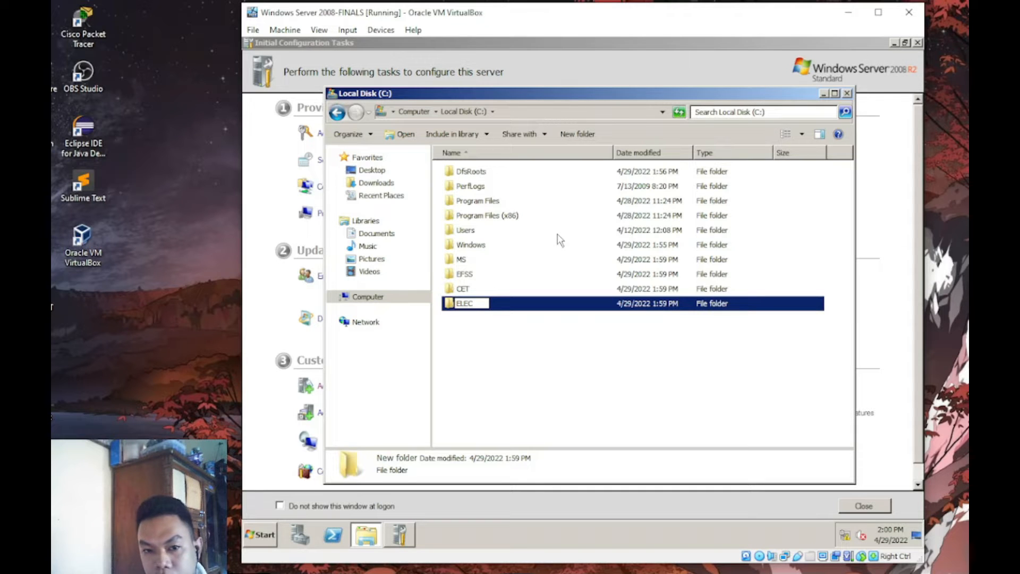
key(BackSpace)
key(BackSpace)
key(BackSpace)
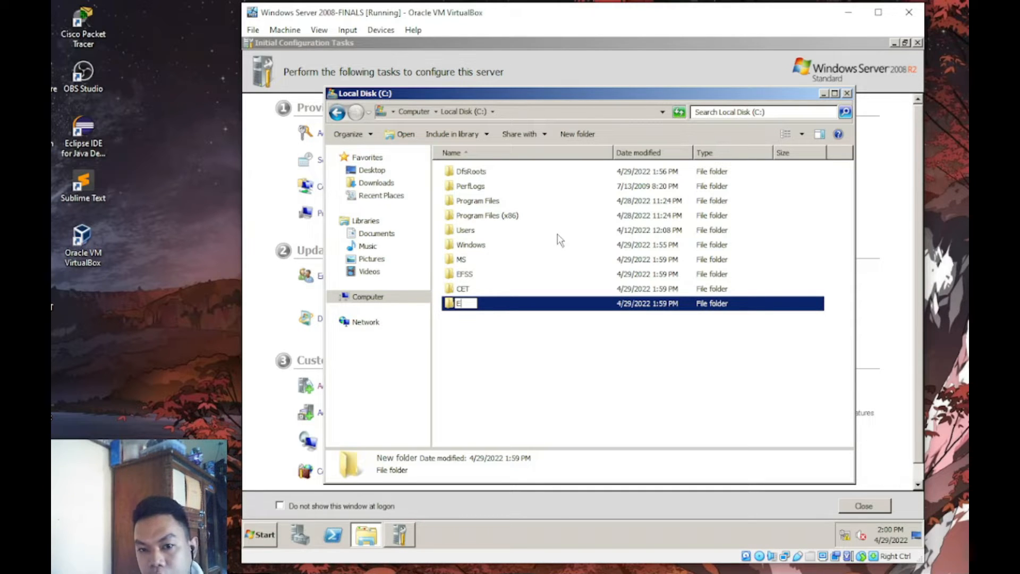
text(ET)
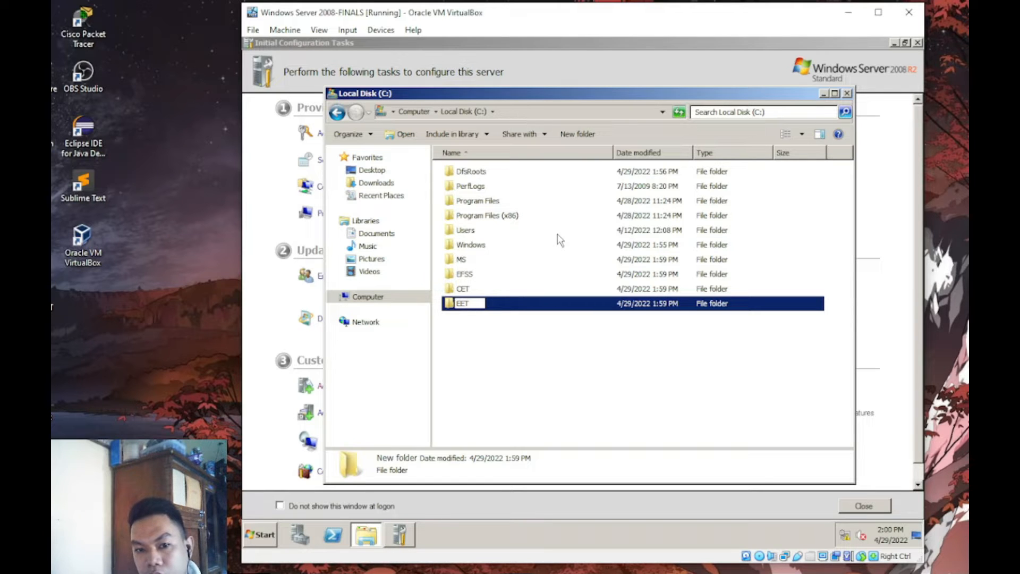
key(Return)
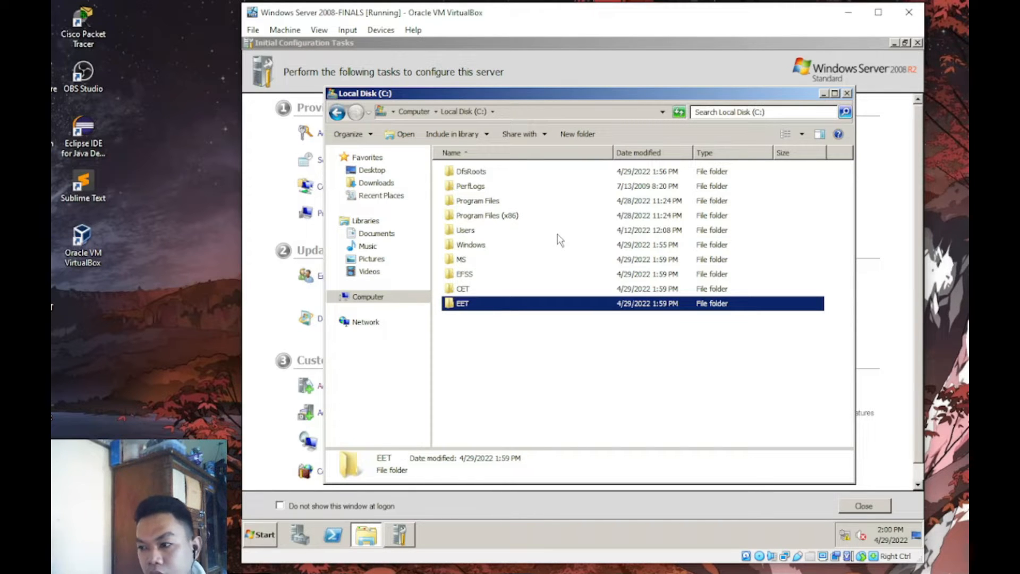
click(586, 135)
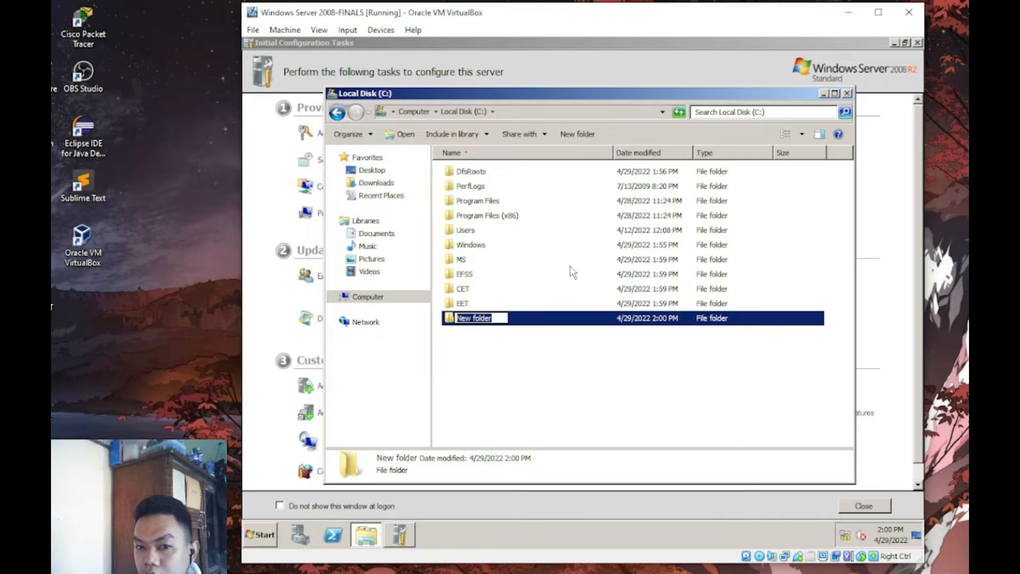
text(ET)
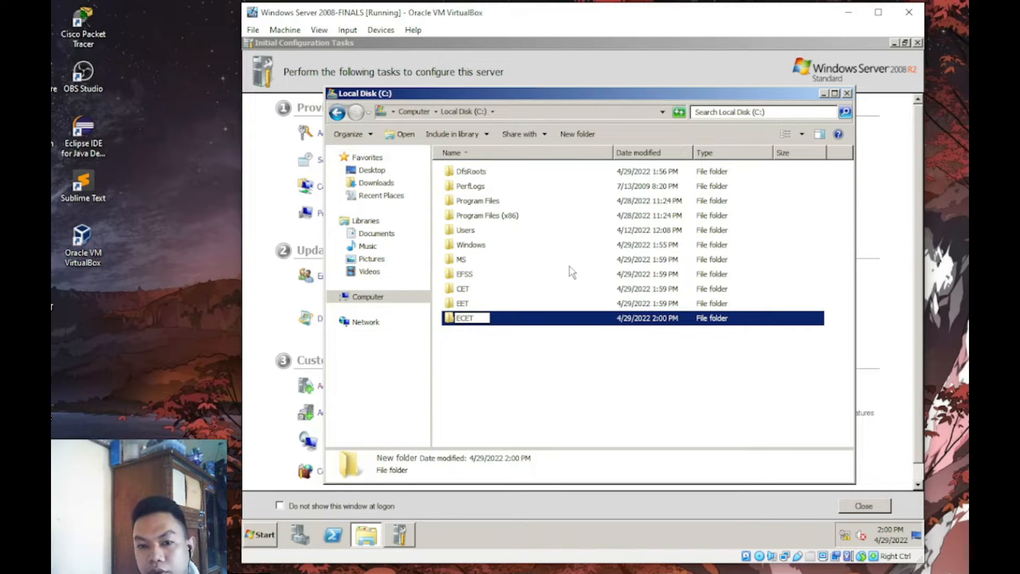
key(Return)
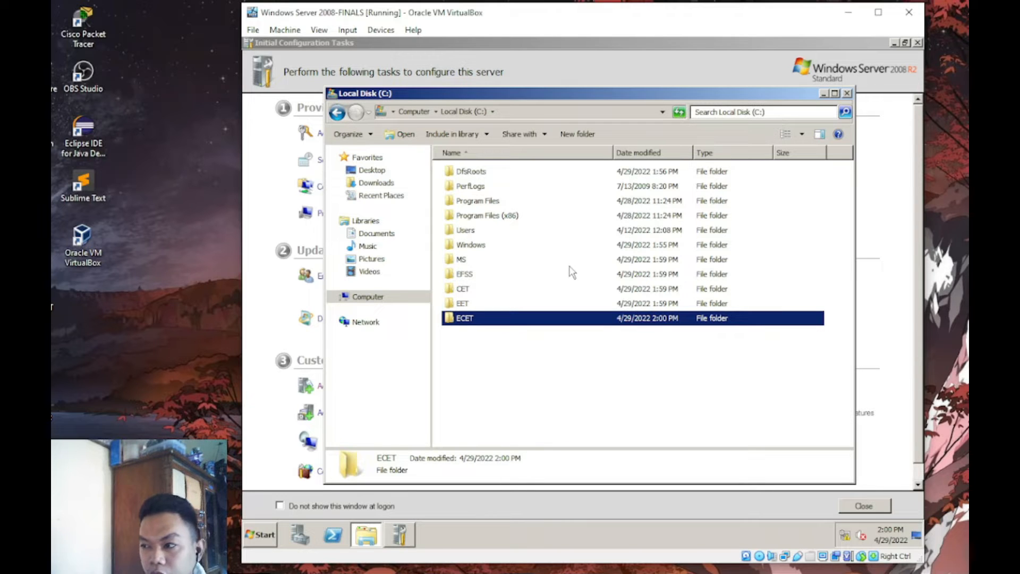
click(583, 138)
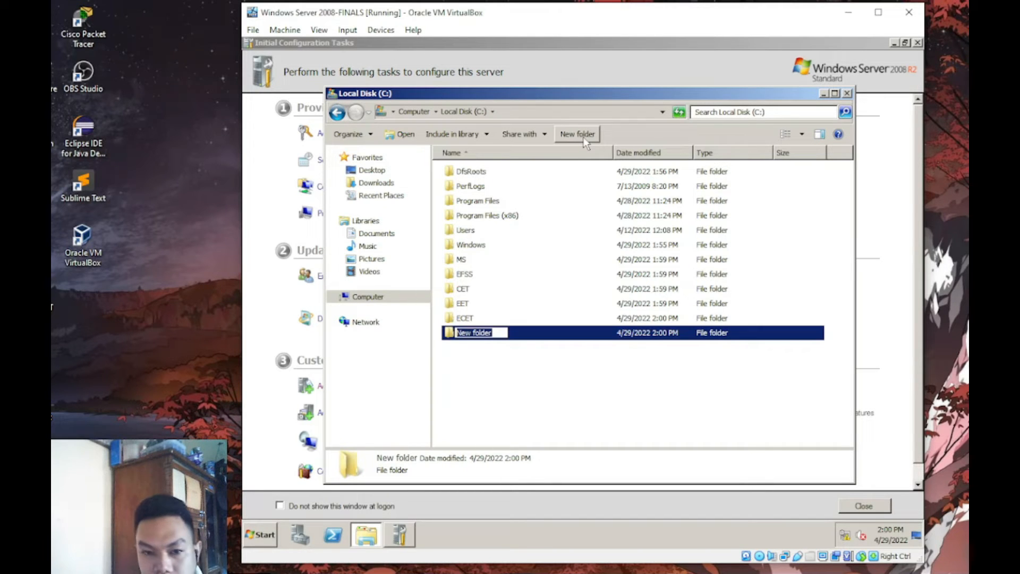
text(MET)
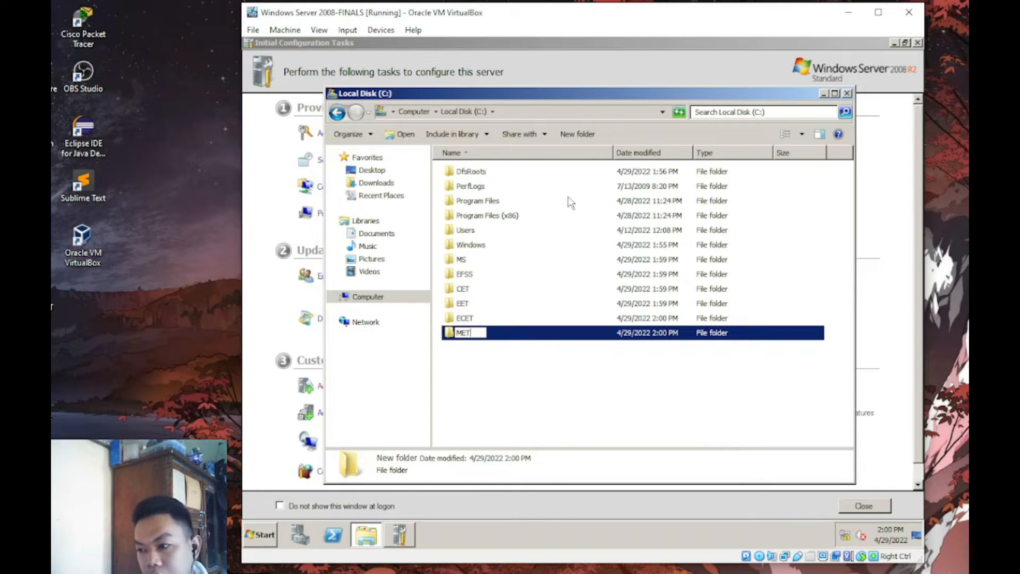
key(Return)
click(578, 136)
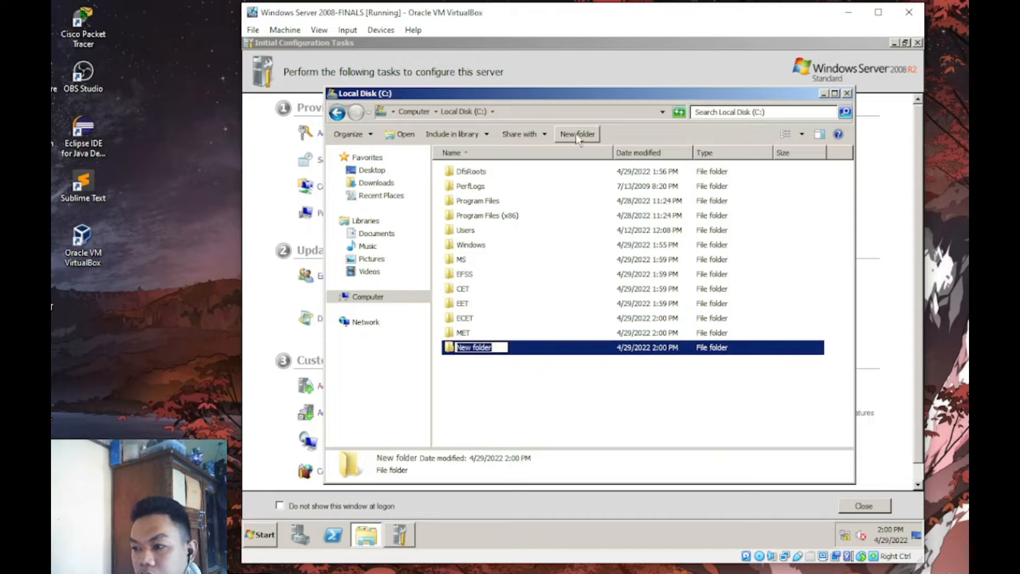
text(RET)
key(Return)
- Create folders NDET and ECMET on C:
click(578, 136)
text(ND)
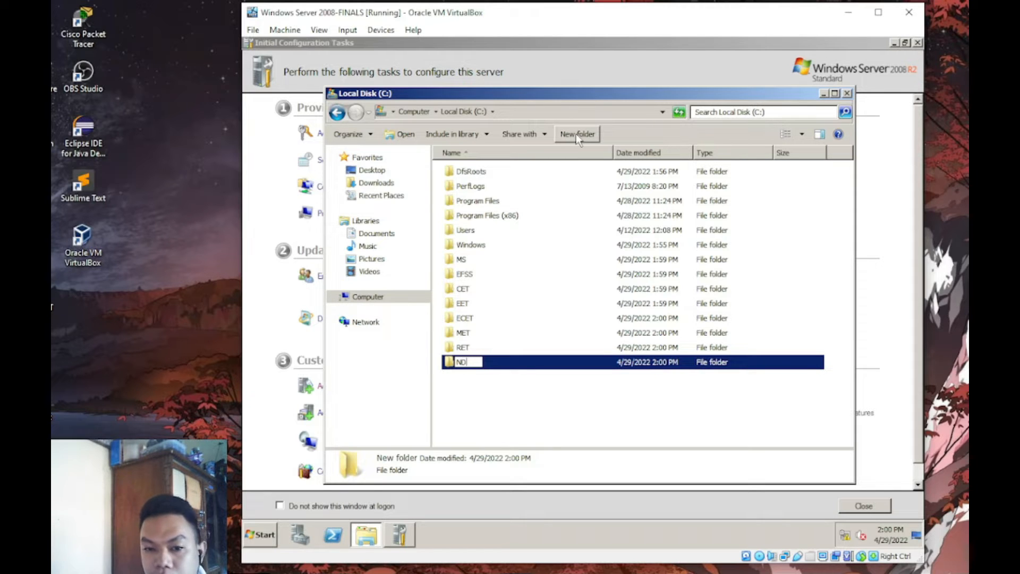
text(ET)
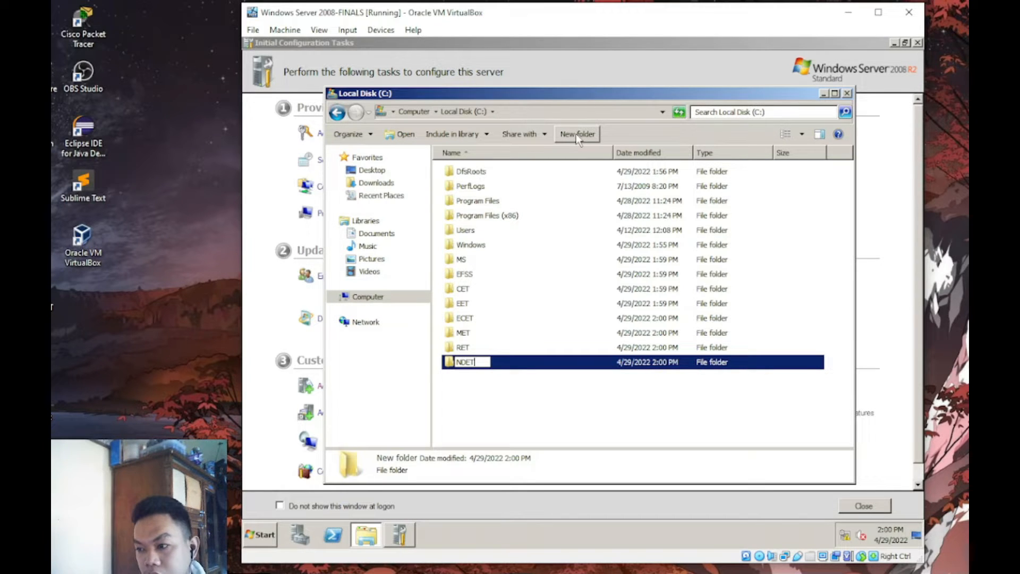
key(Return)
click(587, 134)
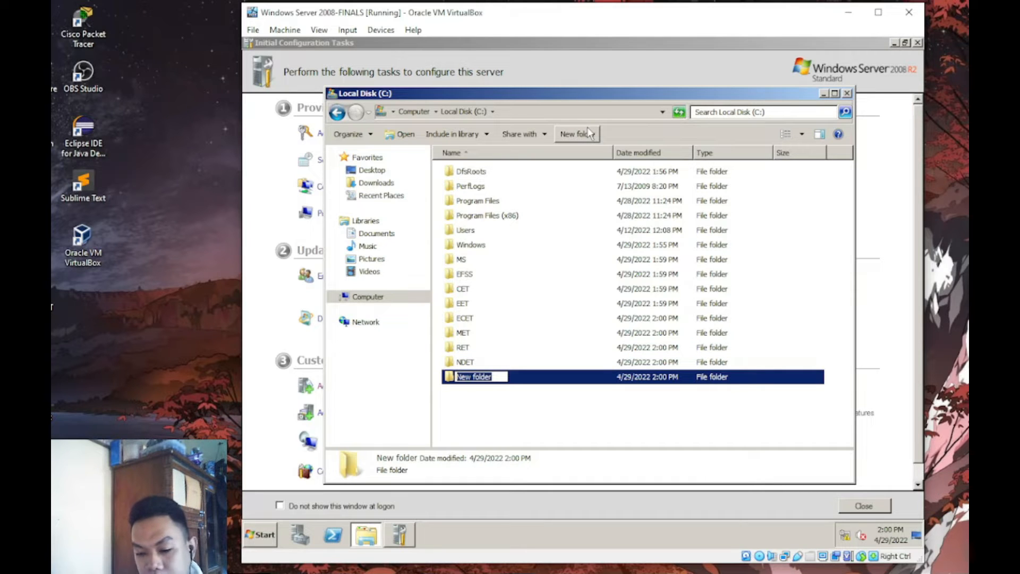
text(ECM)
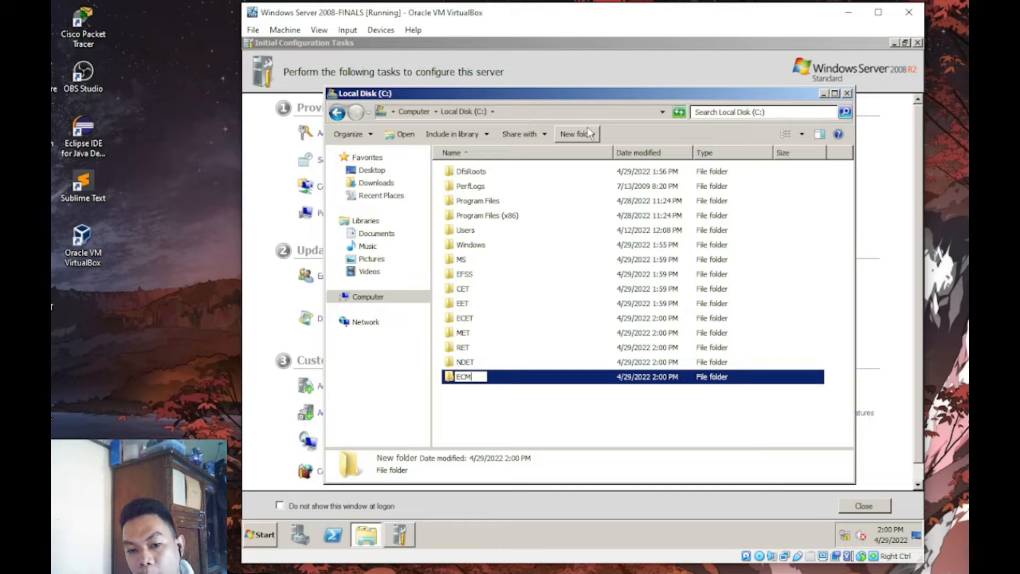
text(ET)
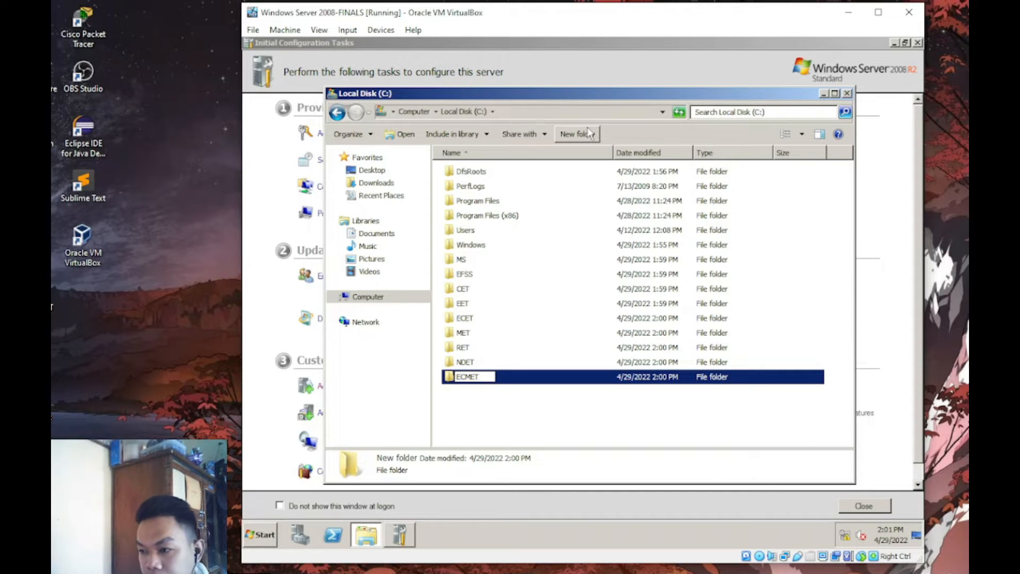
key(Return)
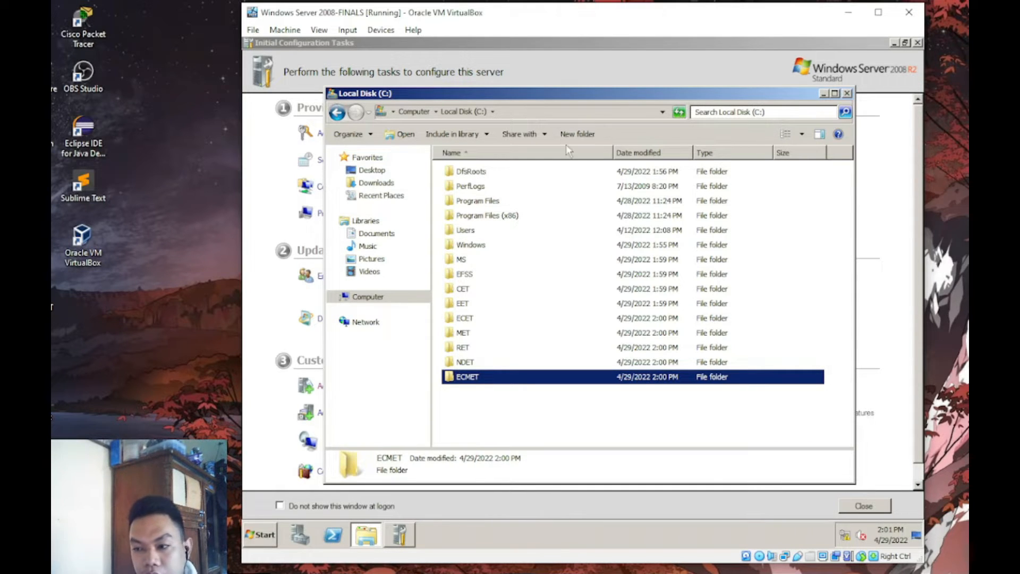
- Create folders AET and CVET, then try naming another new folder AET
click(581, 134)
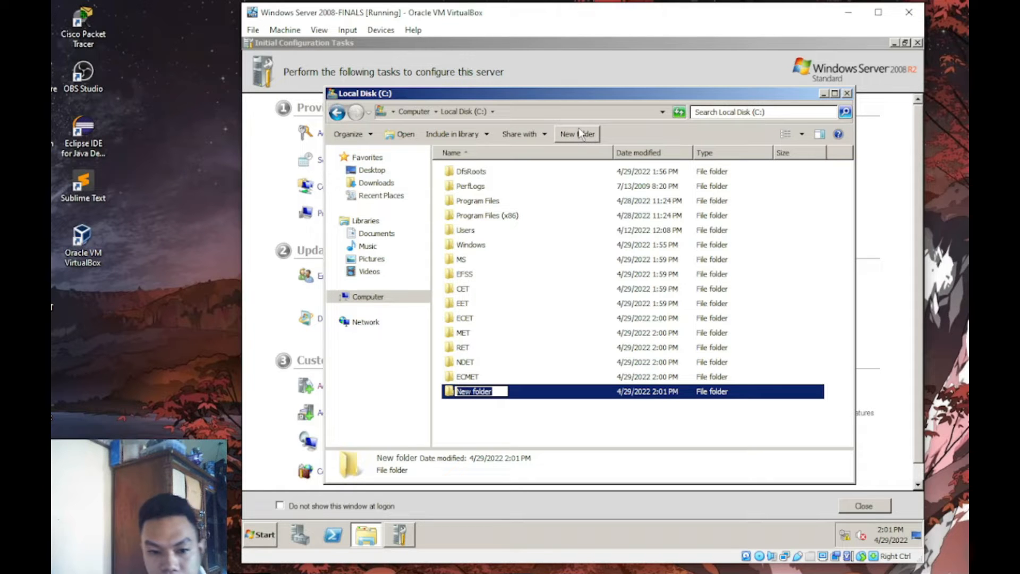
text(AET)
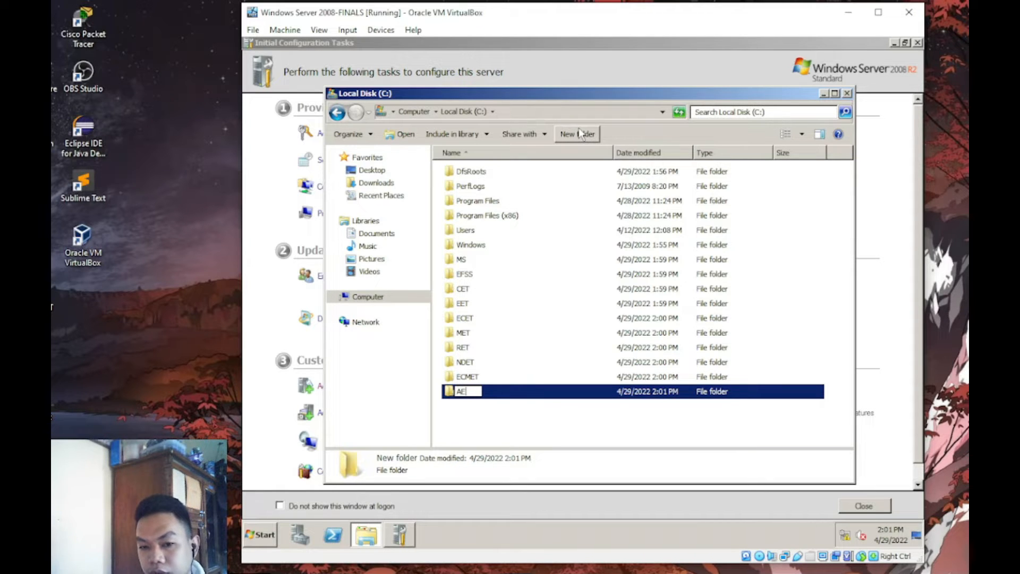
key(Return)
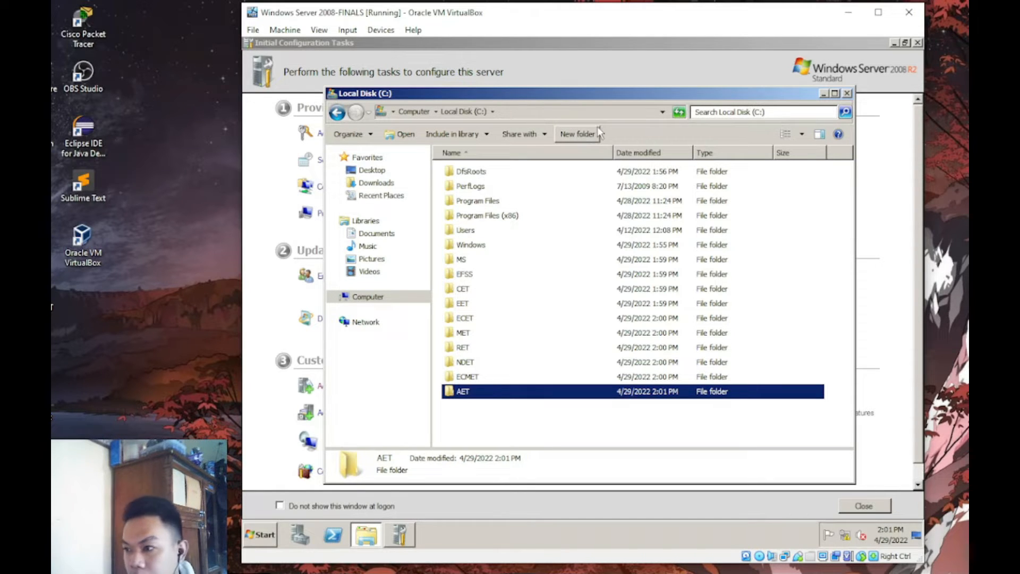
click(598, 132)
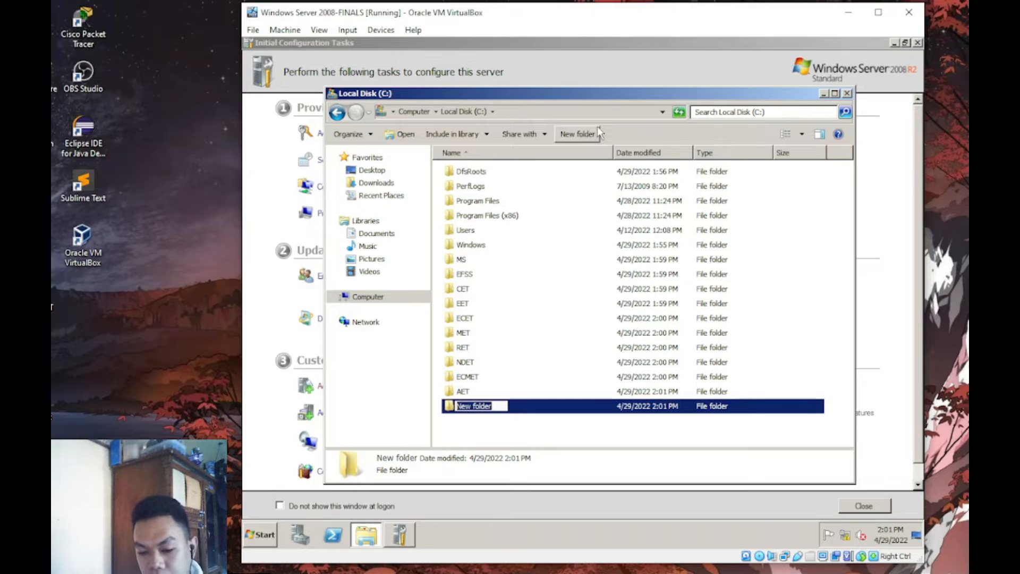
text(CV)
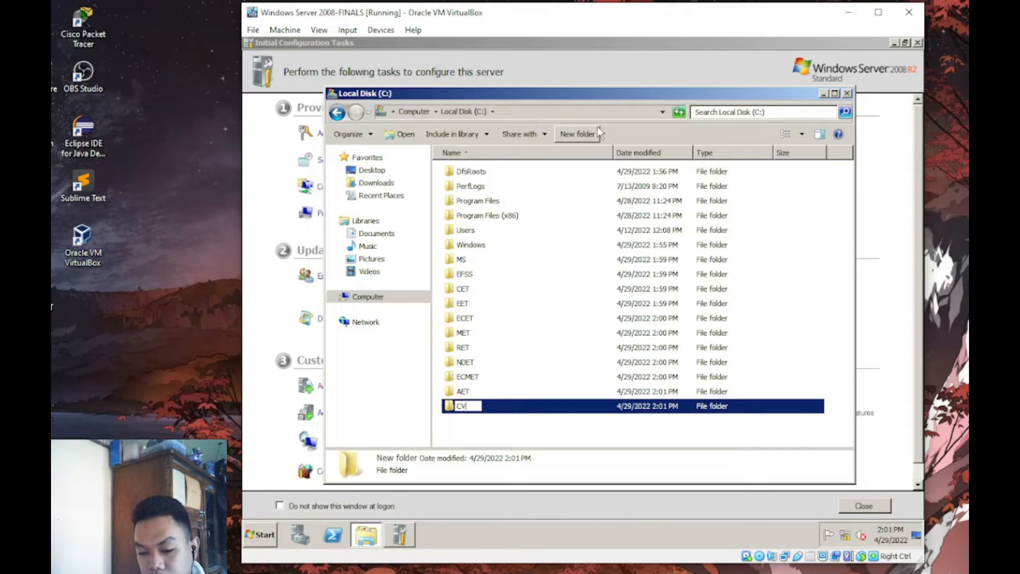
text(ET)
key(Return)
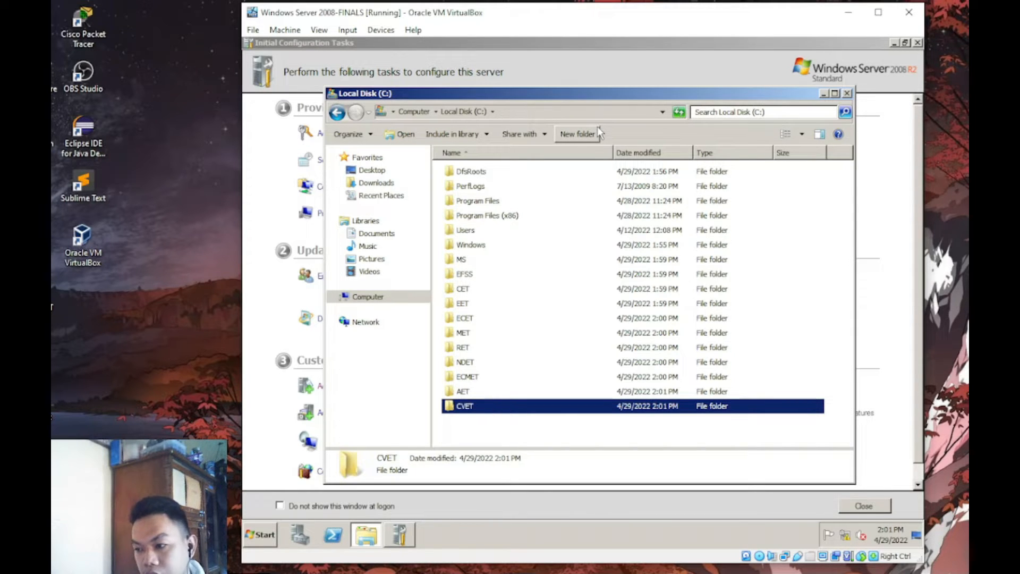
click(597, 126)
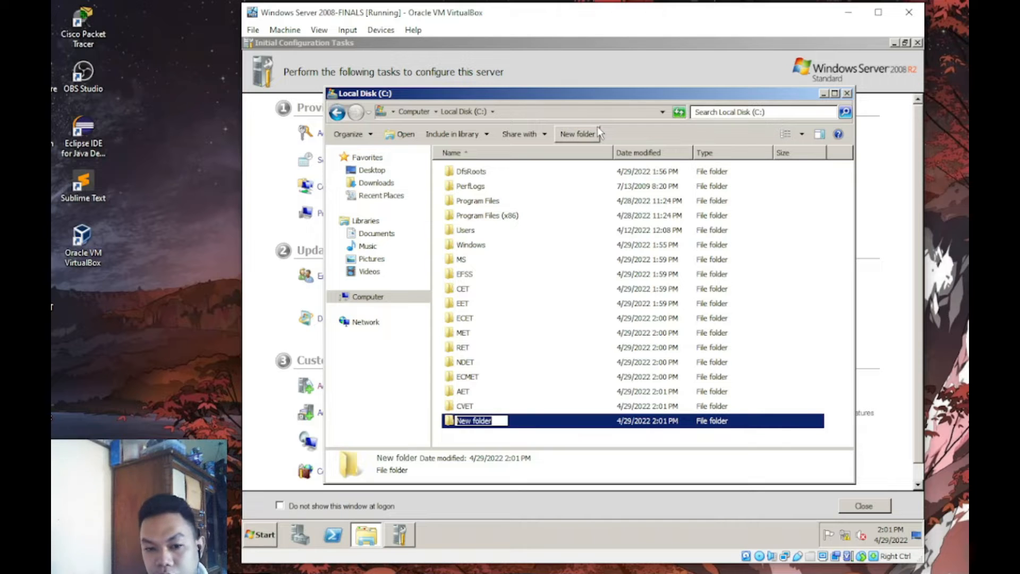
text(AET)
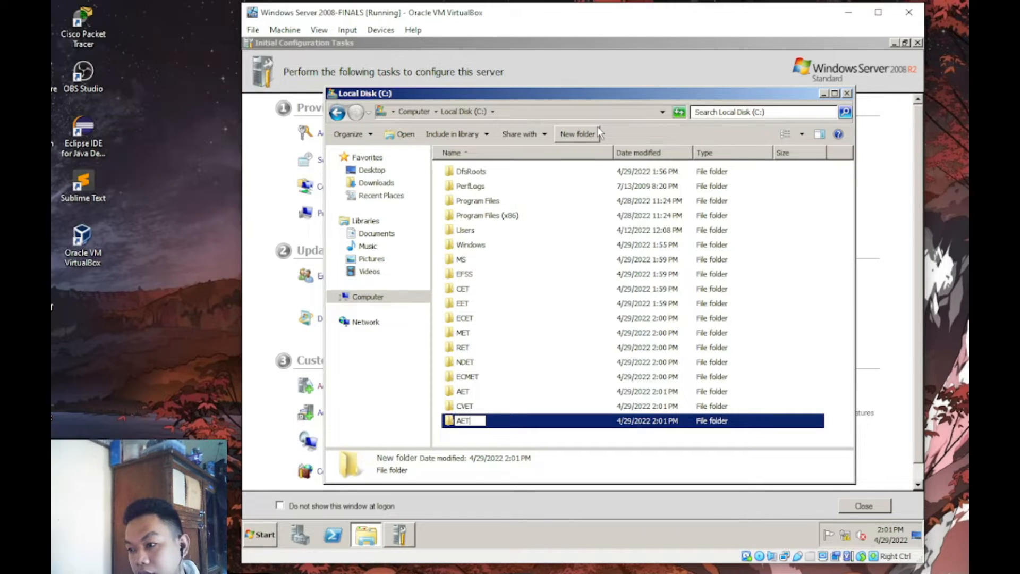
key(Return)
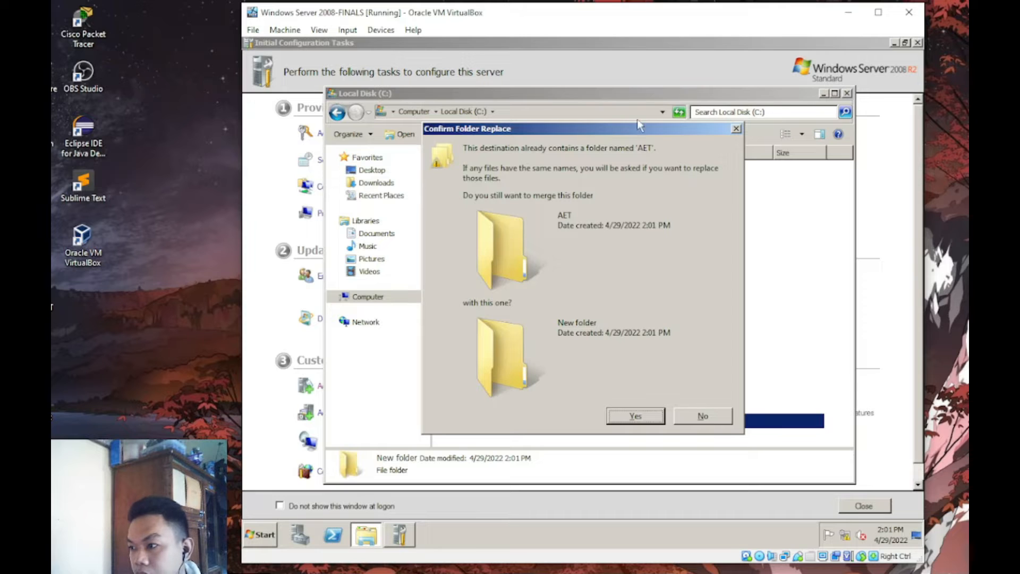
- Decline the folder replace and rename the duplicate new folder to ACET
click(703, 415)
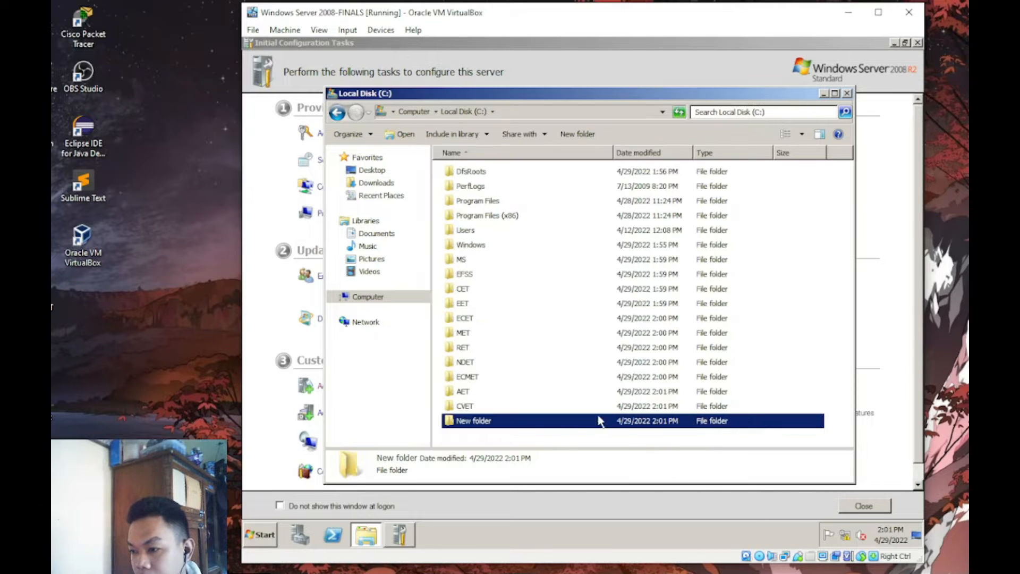
right_click(497, 424)
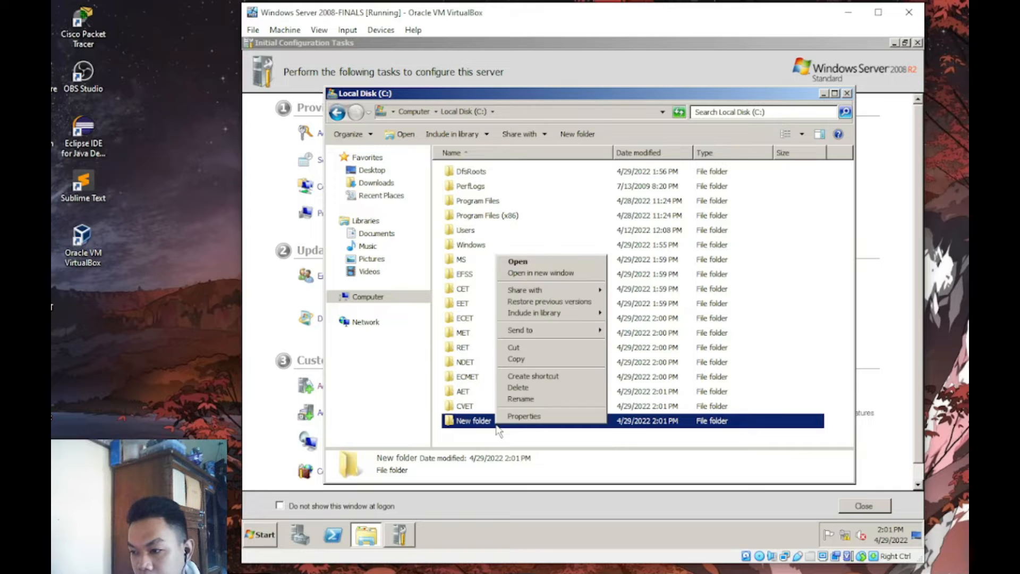
click(534, 399)
text(ACET)
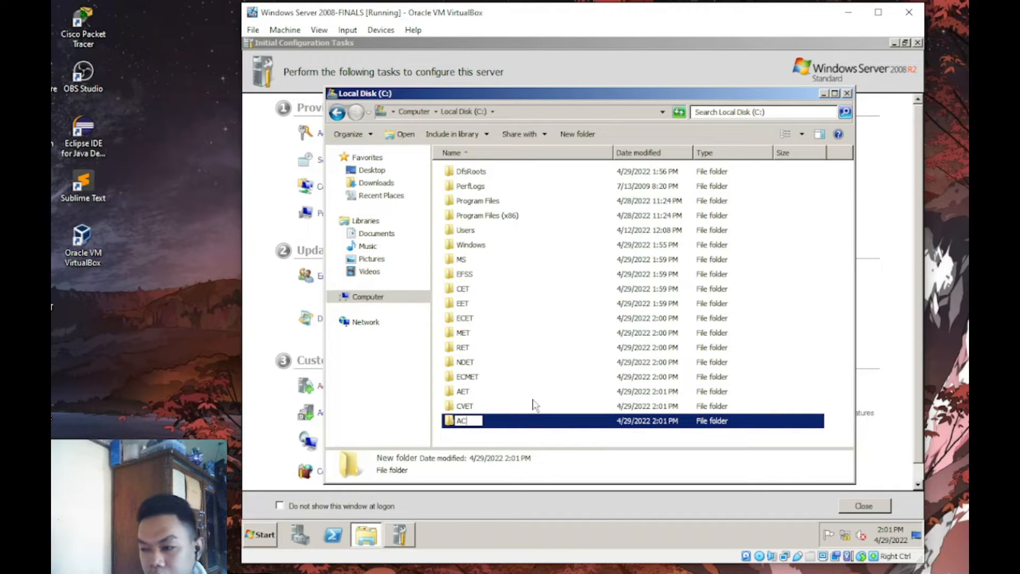
key(Return)
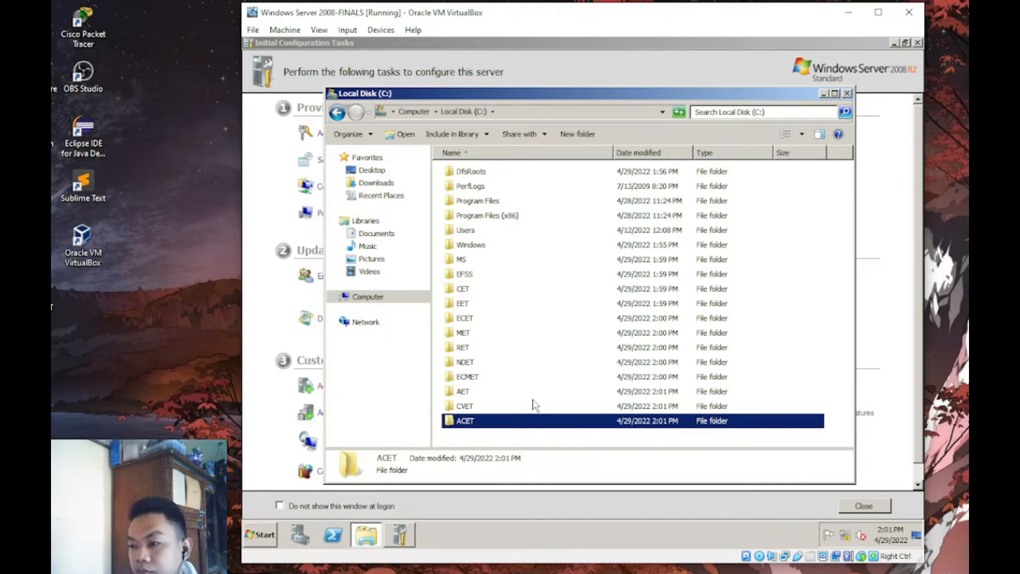
click(577, 134)
- Create folders CHET, BETM, BETE and BETEM on C:
text(CHET)
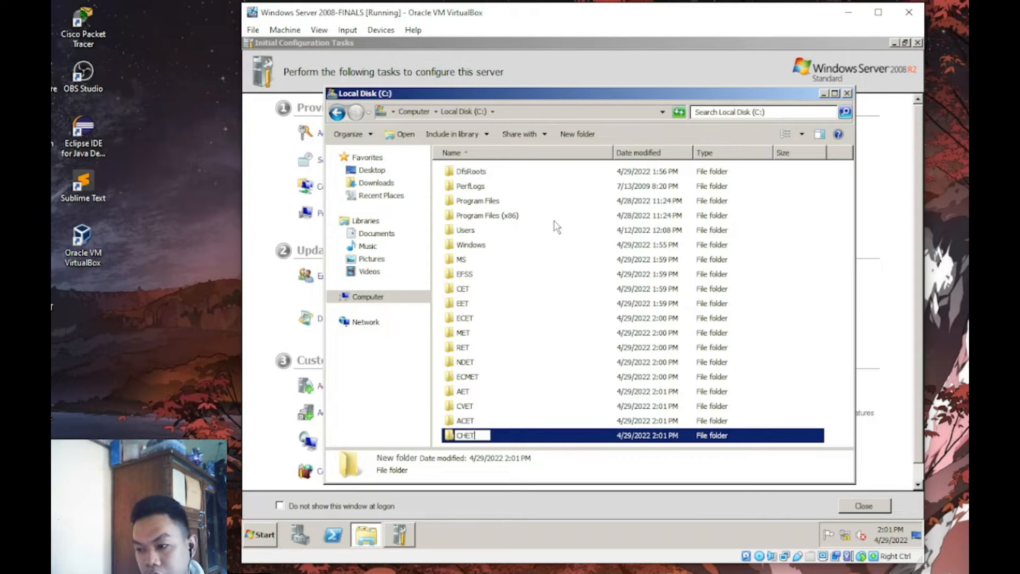
key(Return)
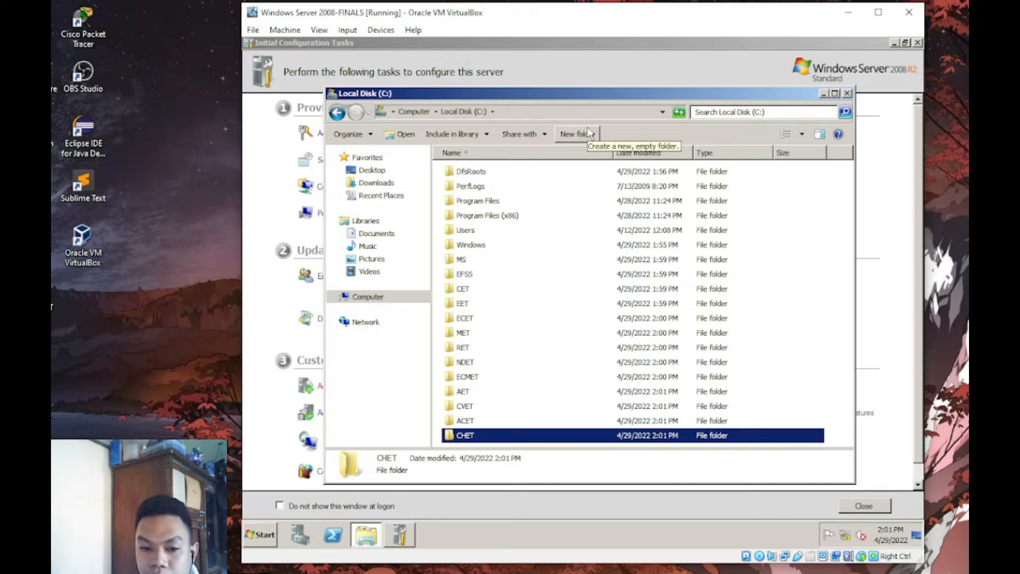
key(alt+Tab)
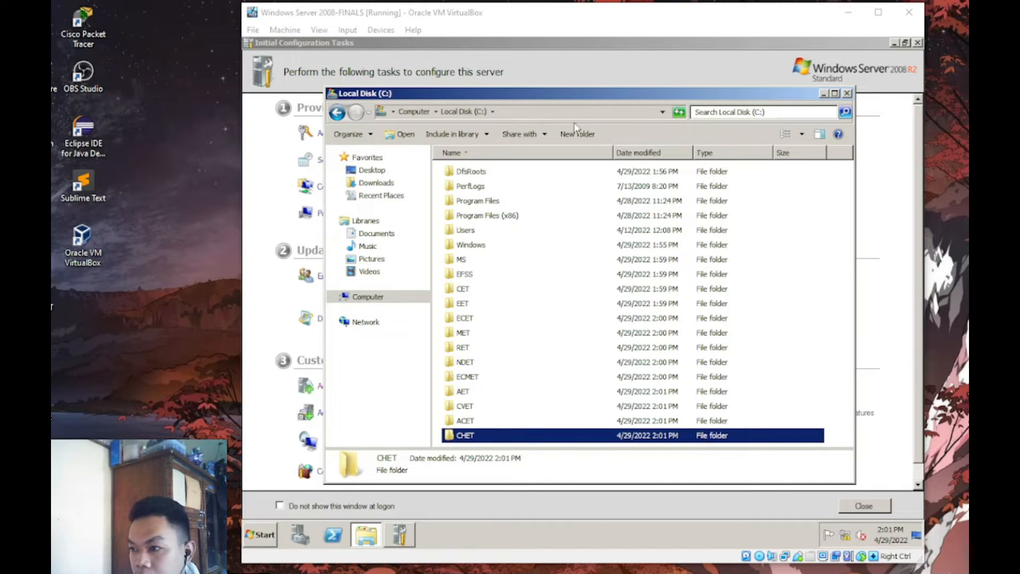
click(581, 135)
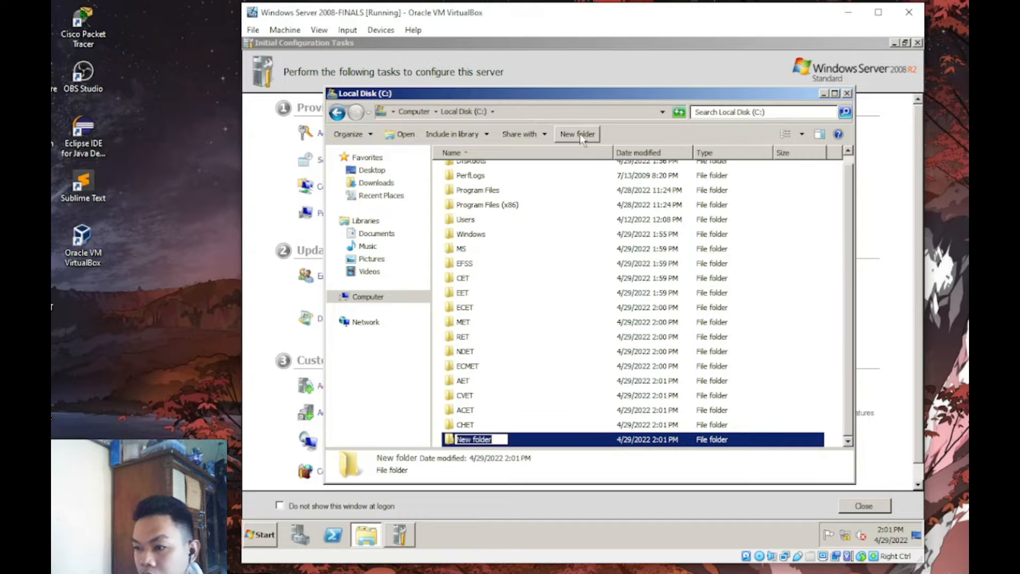
text(BETM)
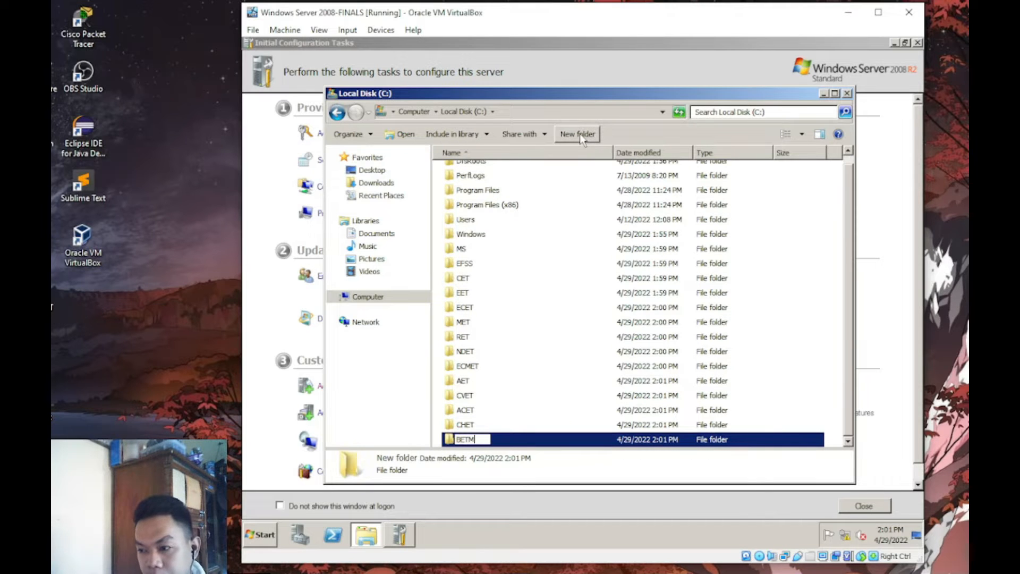
key(Return)
click(580, 136)
text(BET)
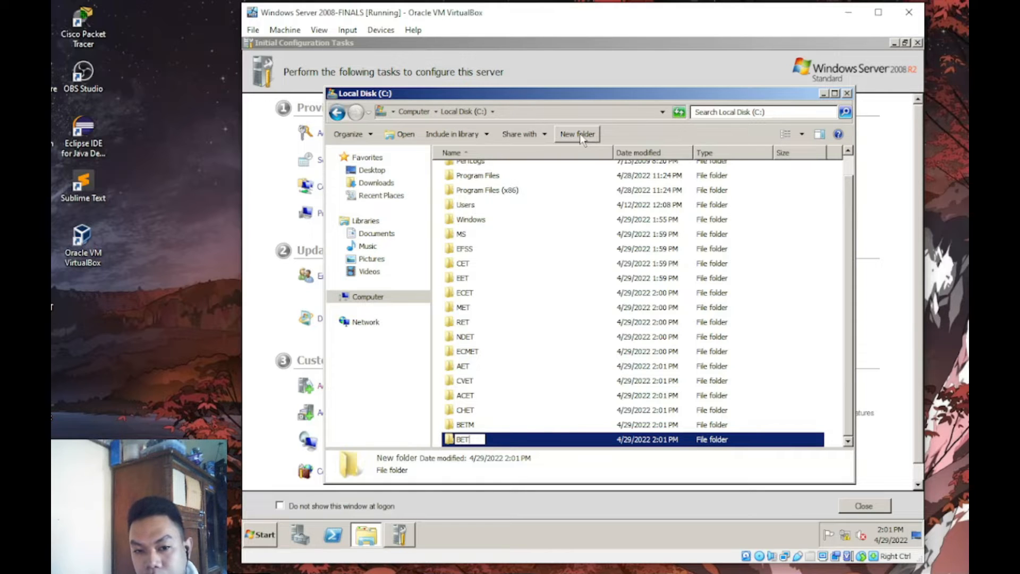
text(E)
key(Return)
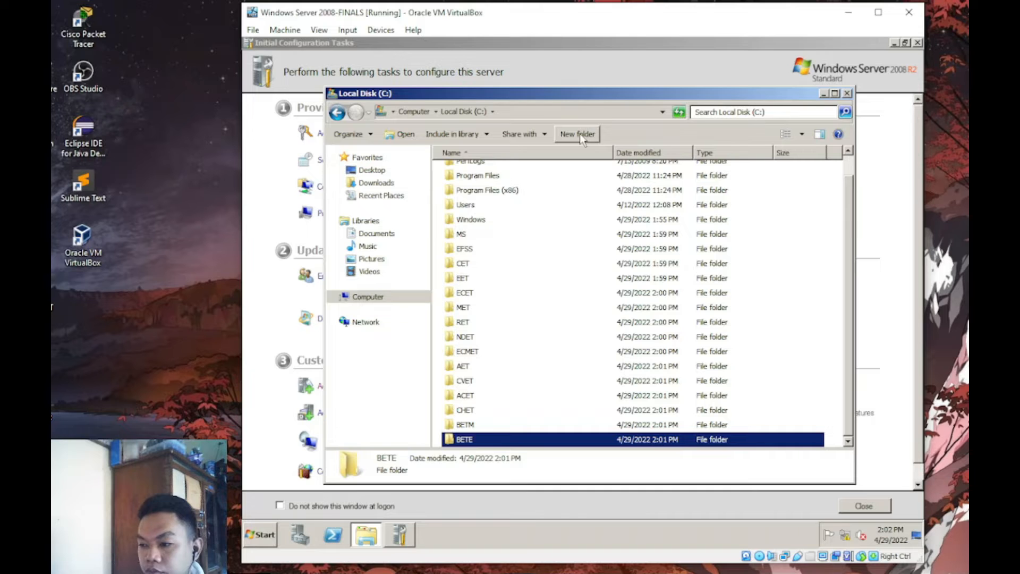
click(577, 134)
text(BET)
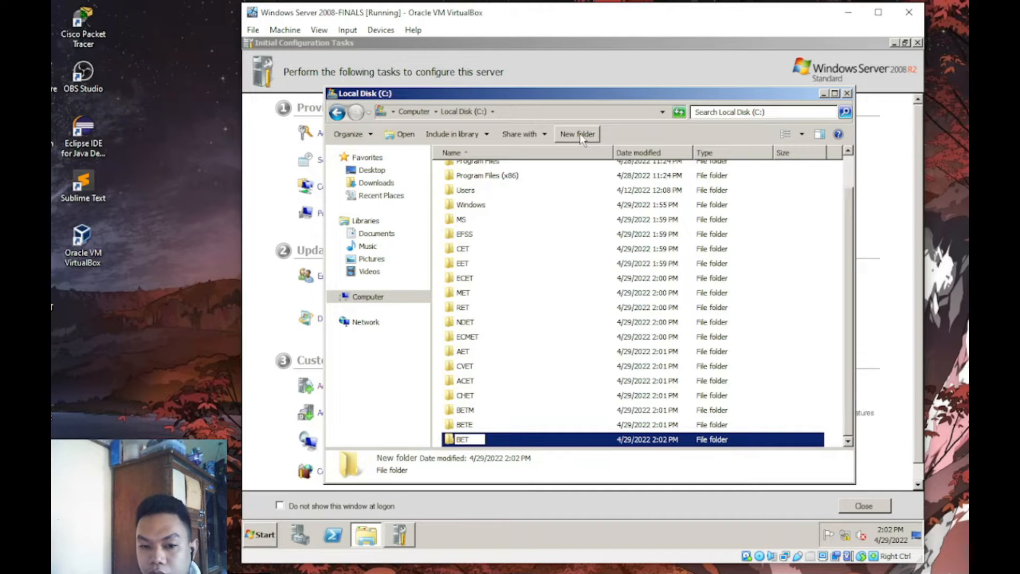
text(EM)
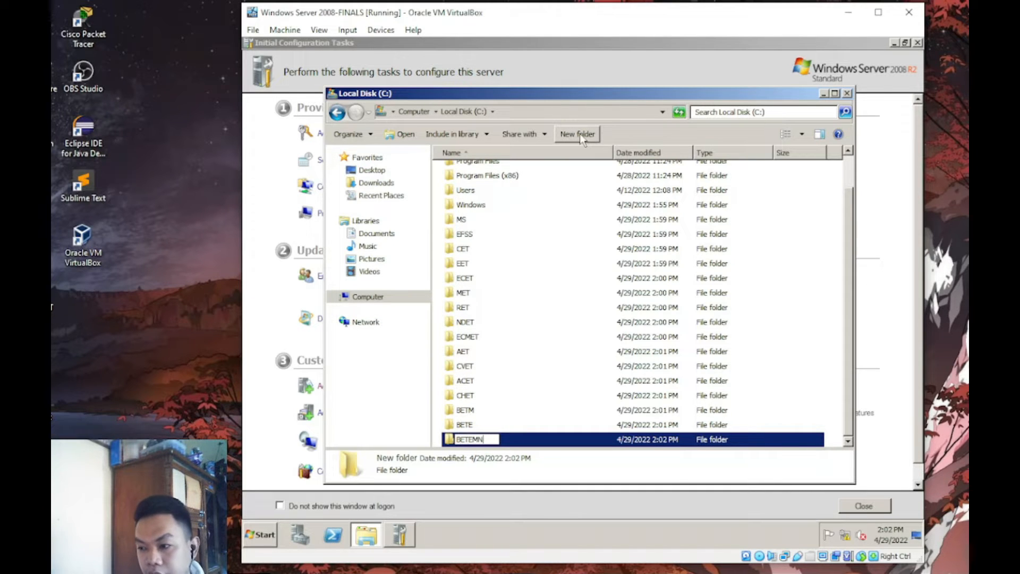
key(Return)
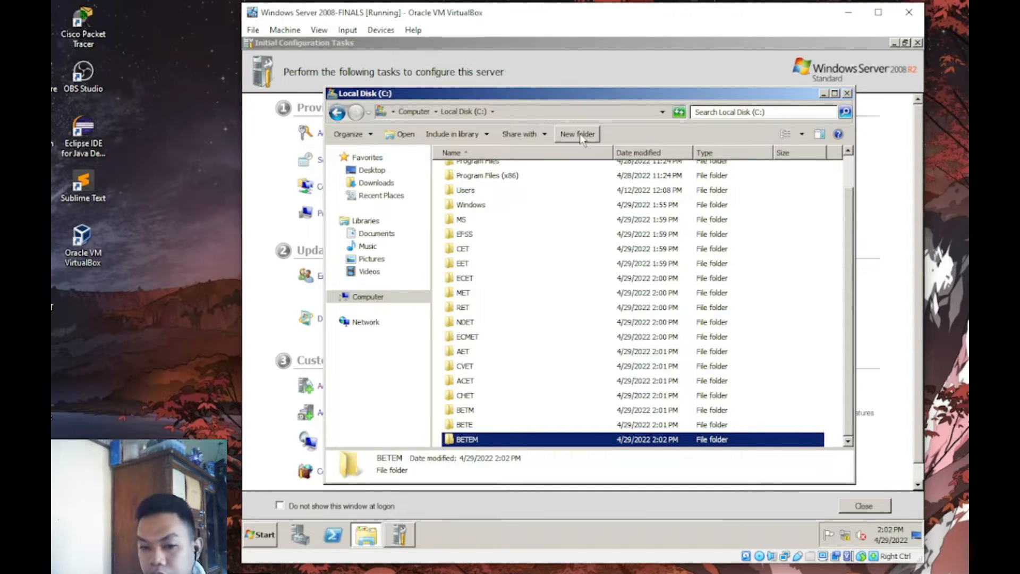
- Create the ROFFICE folder and narrow the drive window slightly
click(580, 137)
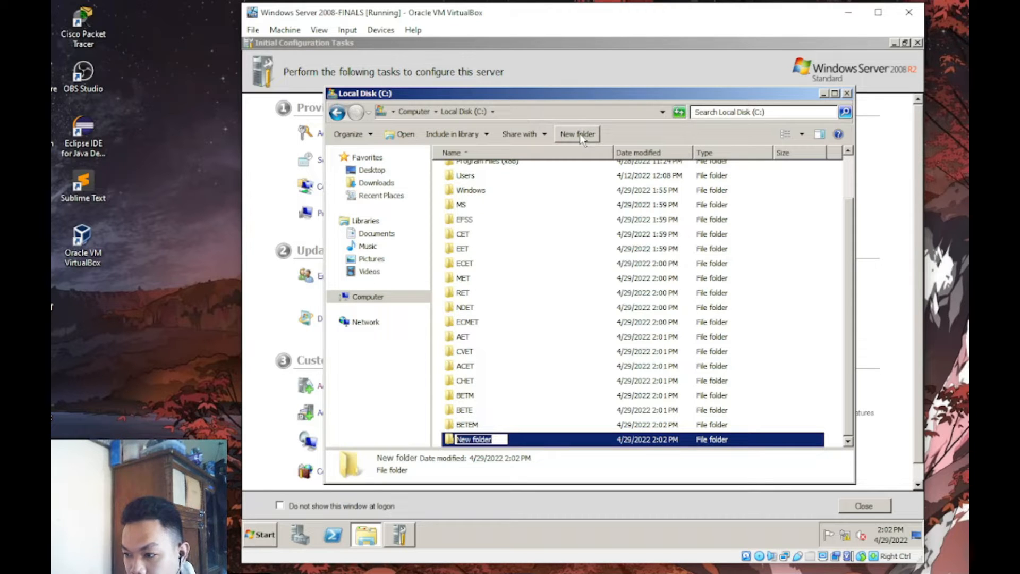
text(REG)
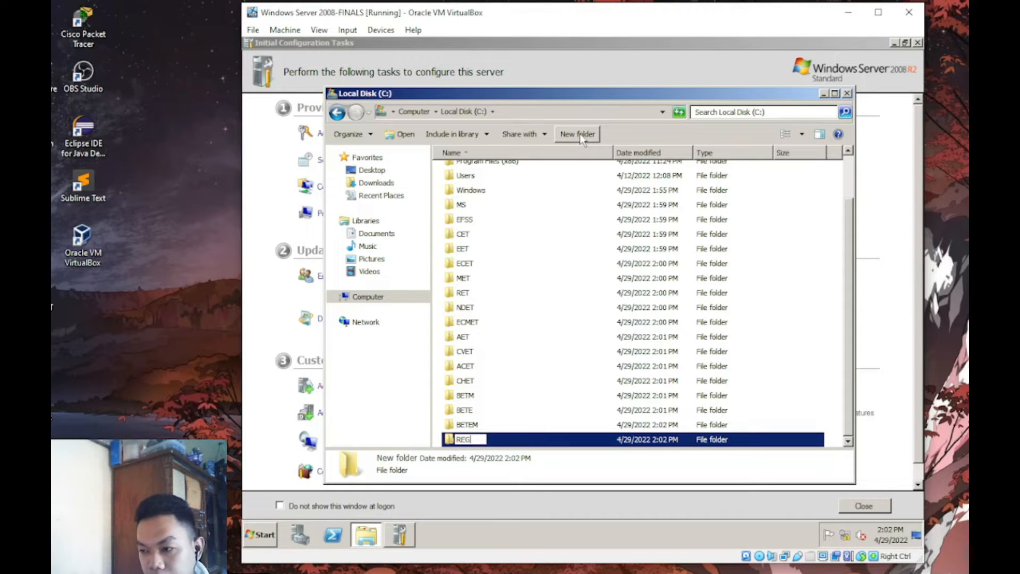
text(ISTRARS)
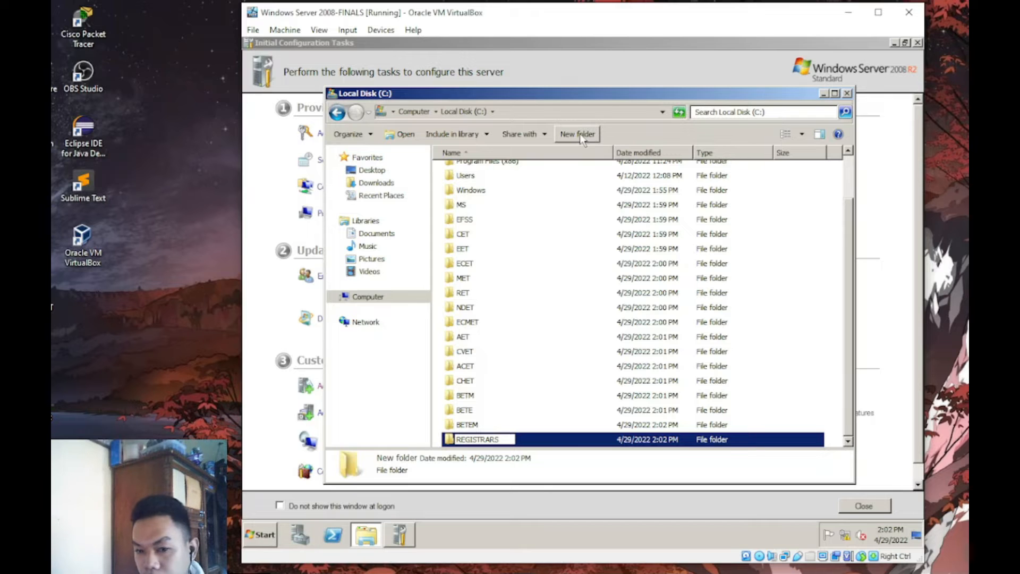
key(BackSpace)
key(BackSpace)
key(BackSpace)
key(BackSpace)
key(BackSpace)
key(BackSpace)
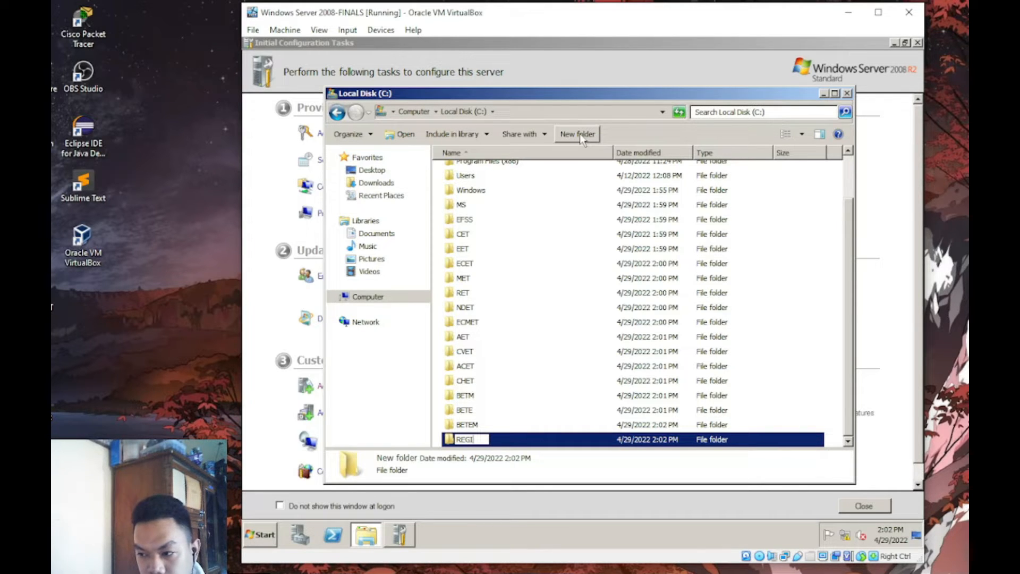
key(BackSpace)
key(BackSpace)
key(BackSpace)
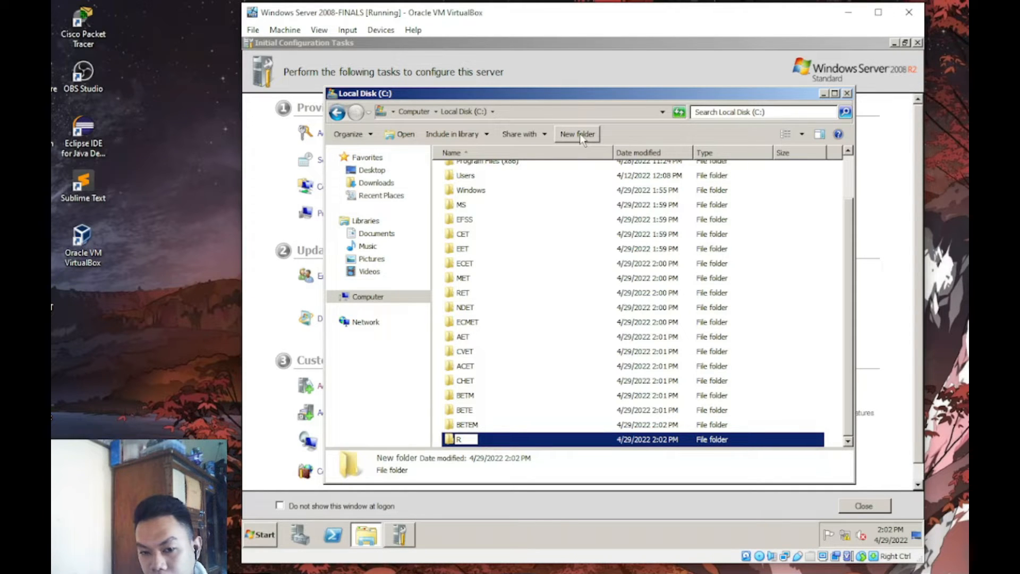
text(OFFI)
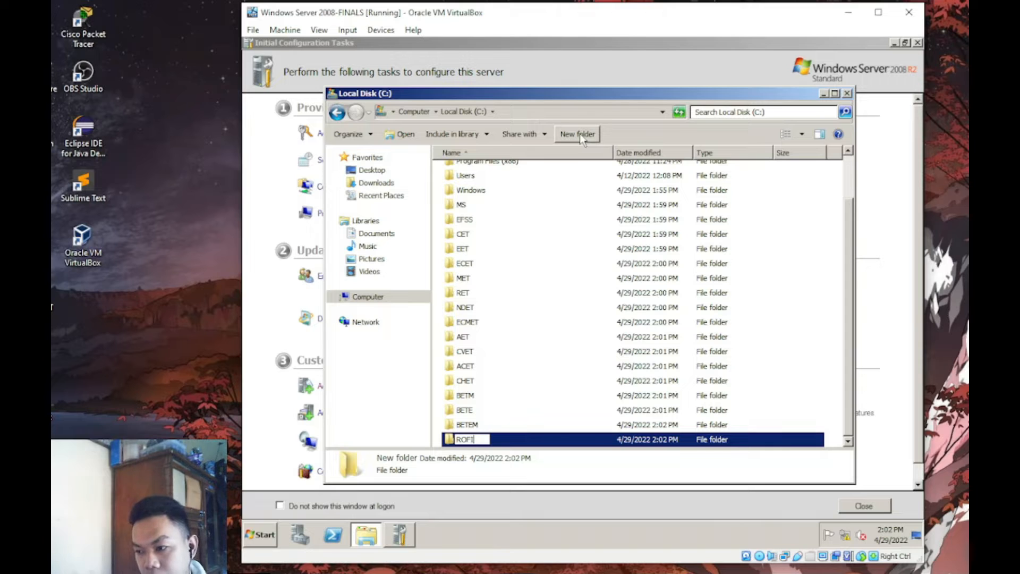
text(CE)
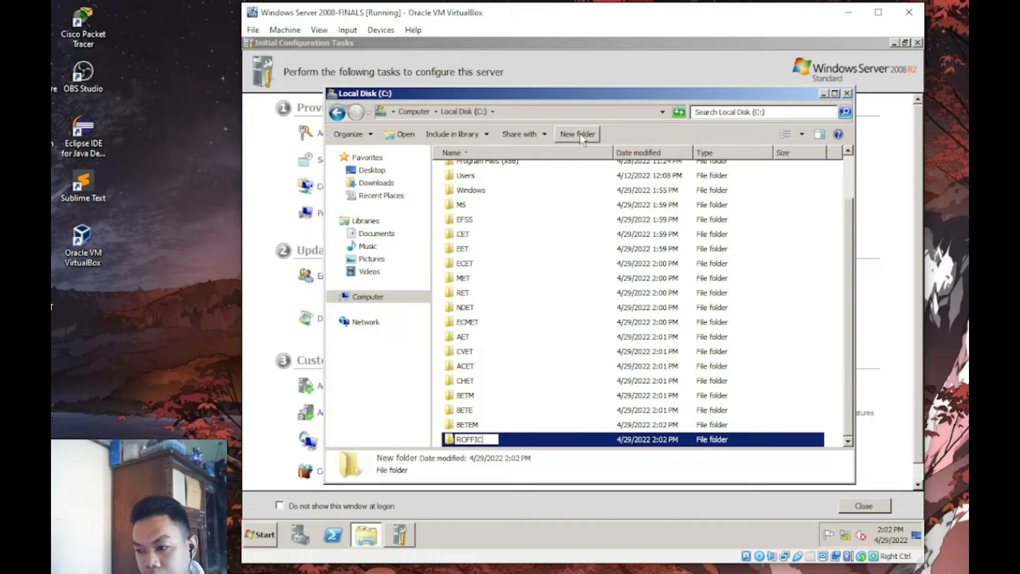
key(Return)
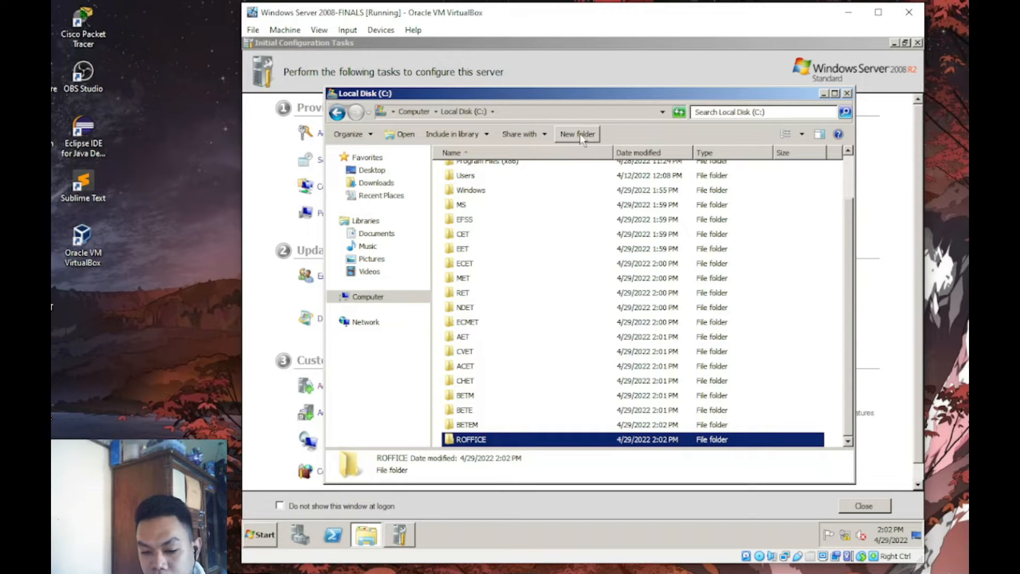
key(Home)
drag(855, 202, 847, 218)
scroll(841, 222, down, 1)
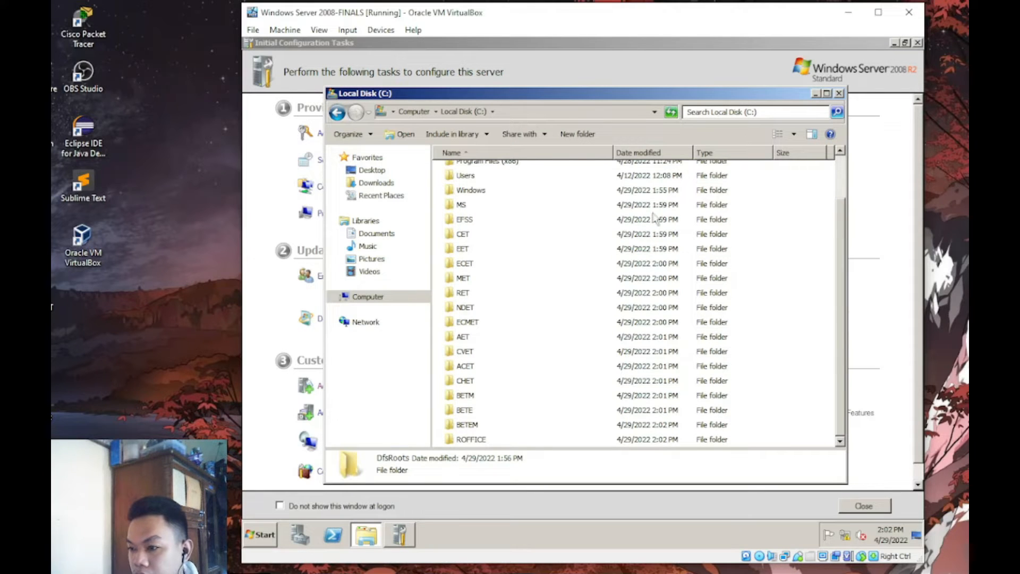
- Create folders DOFFICE and REXT on C:
click(579, 134)
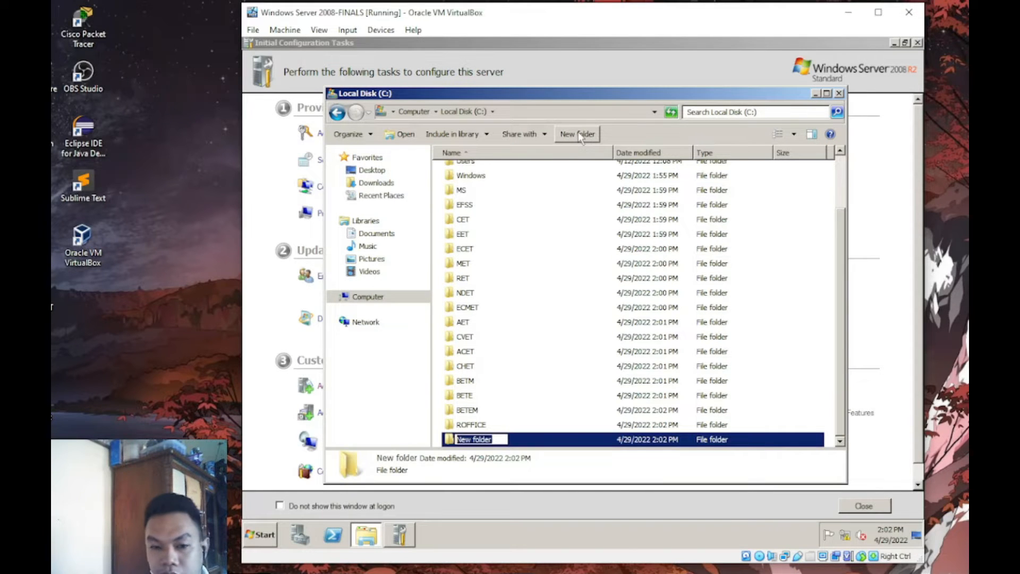
text(DOFI)
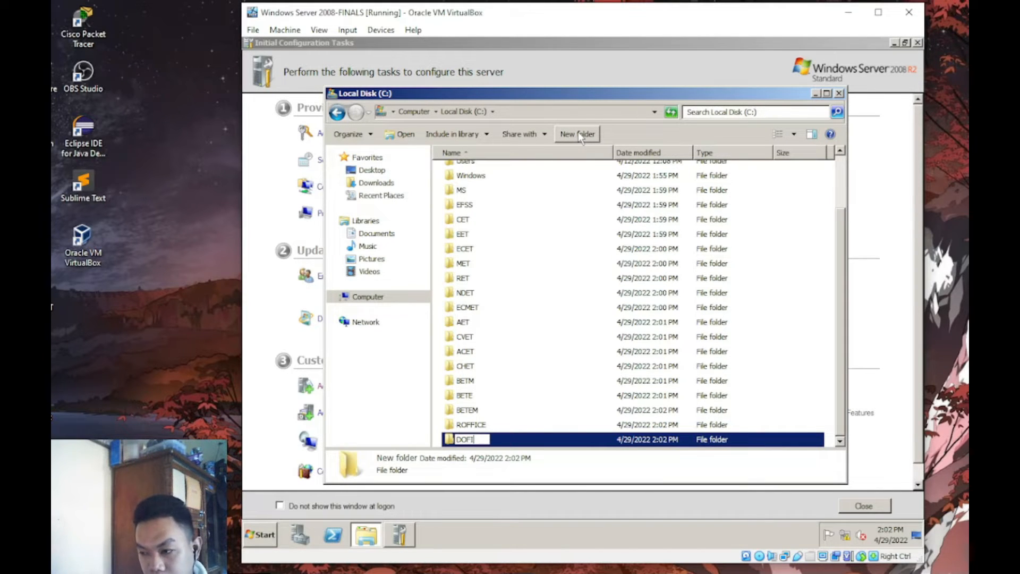
text(FFICE)
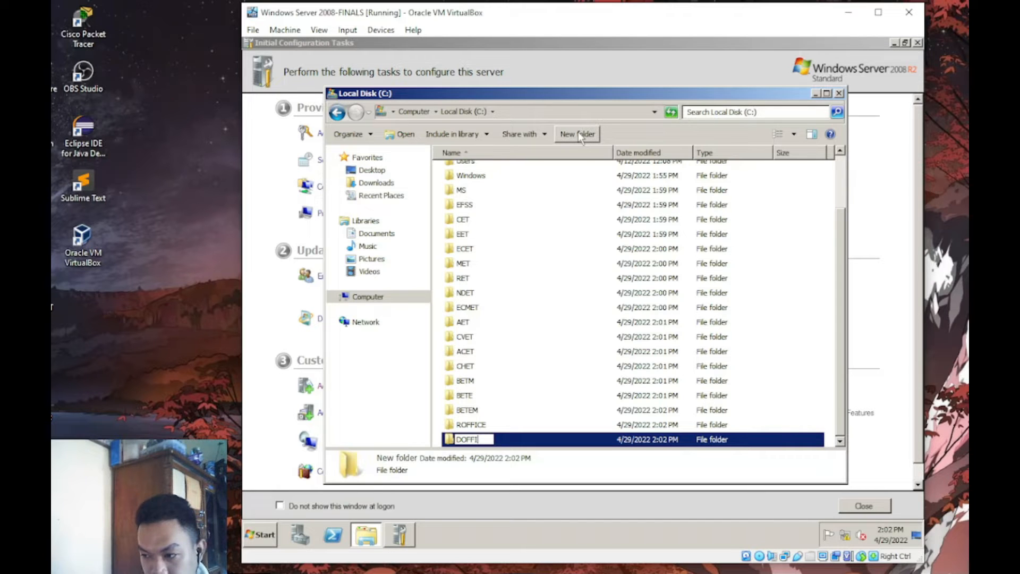
key(Return)
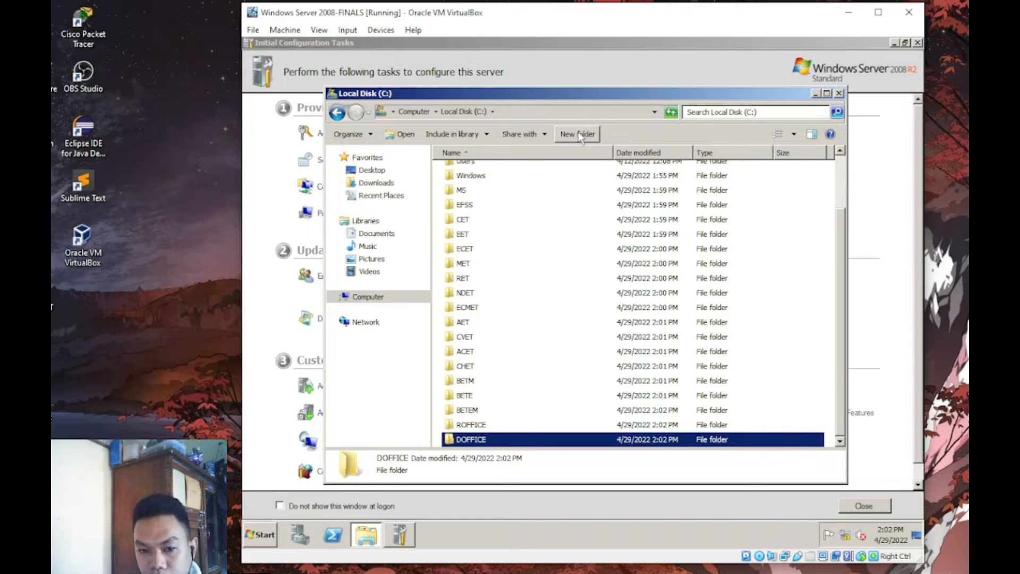
click(580, 136)
text(RE)
key(BackSpace)
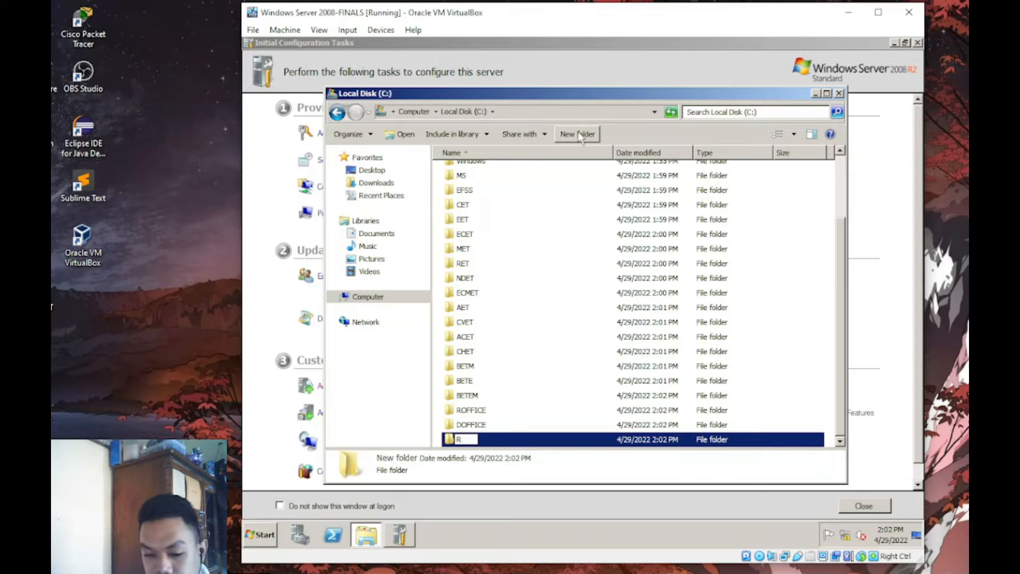
text(EXT)
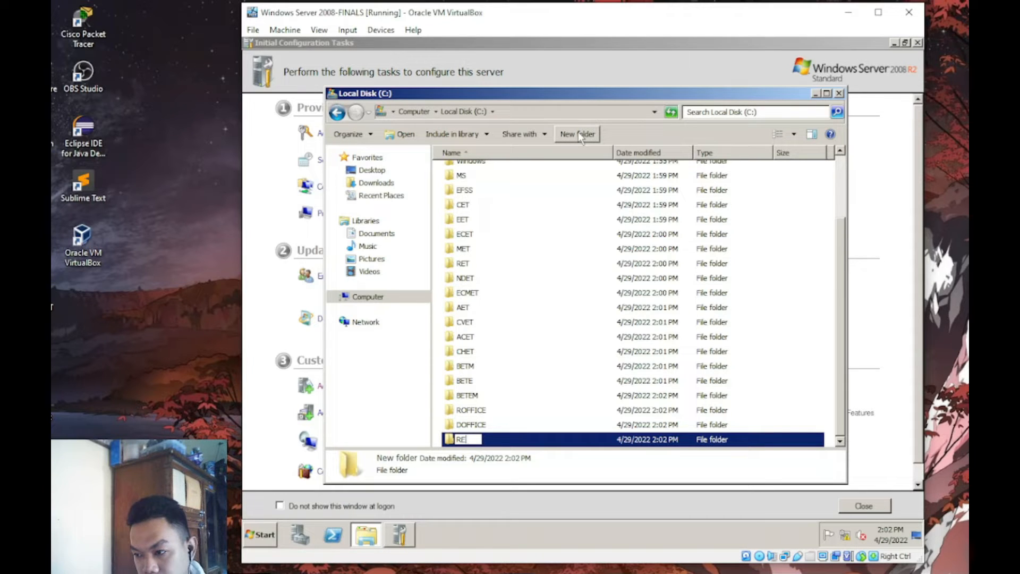
key(Return)
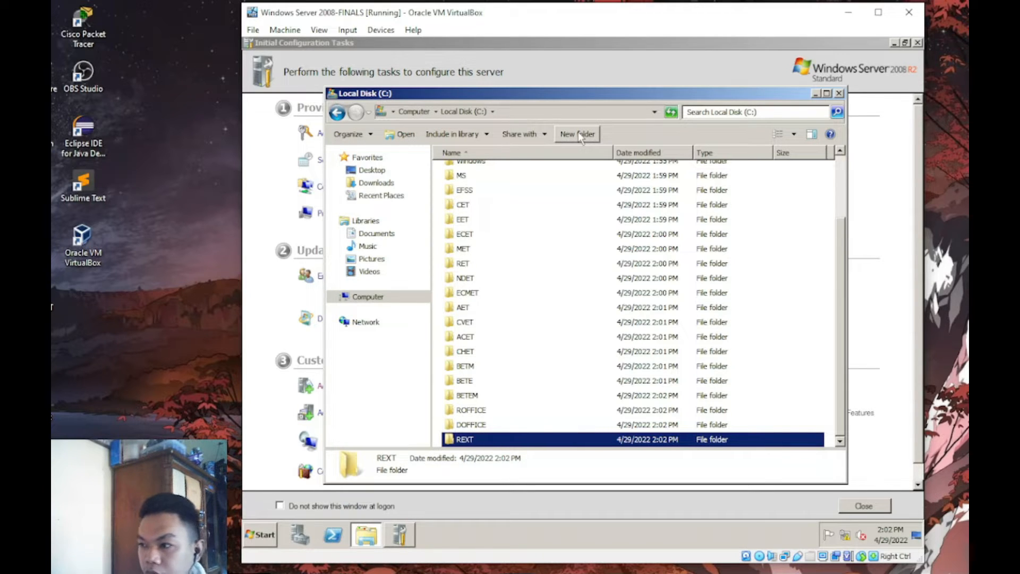
- Create folders HRMO, FOFFICE and SPR on C:
click(578, 135)
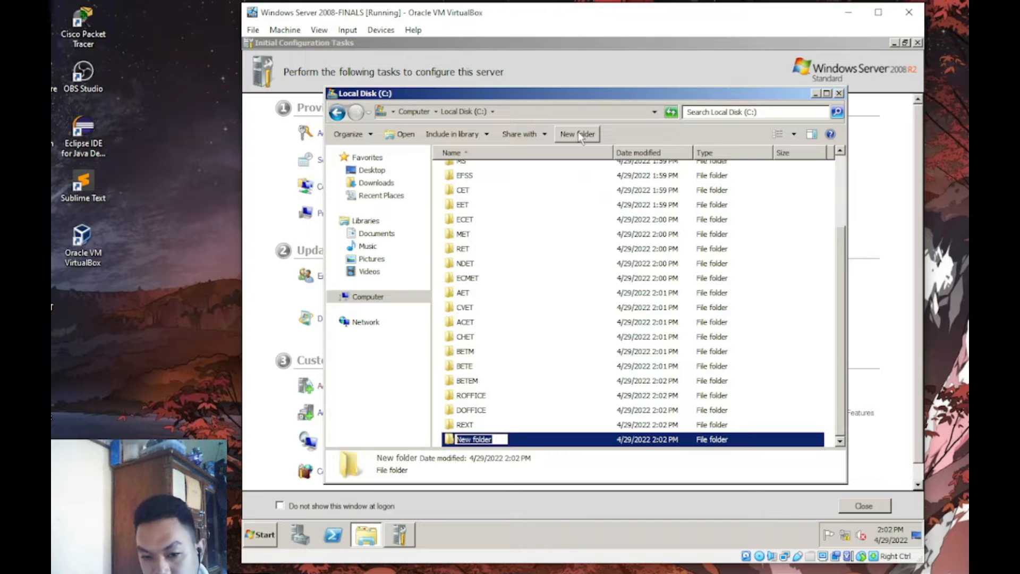
text(HRMO)
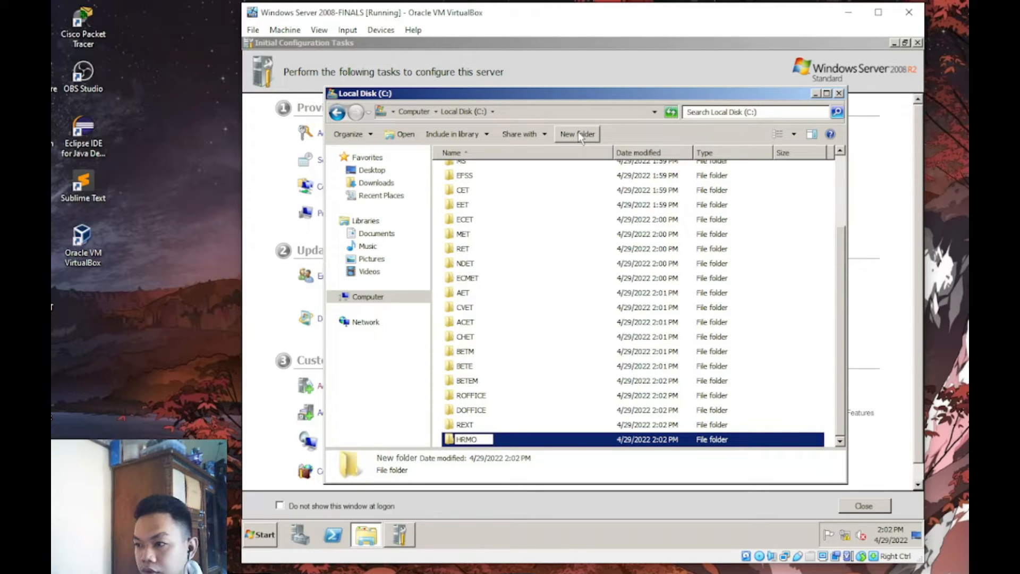
key(Return)
click(578, 134)
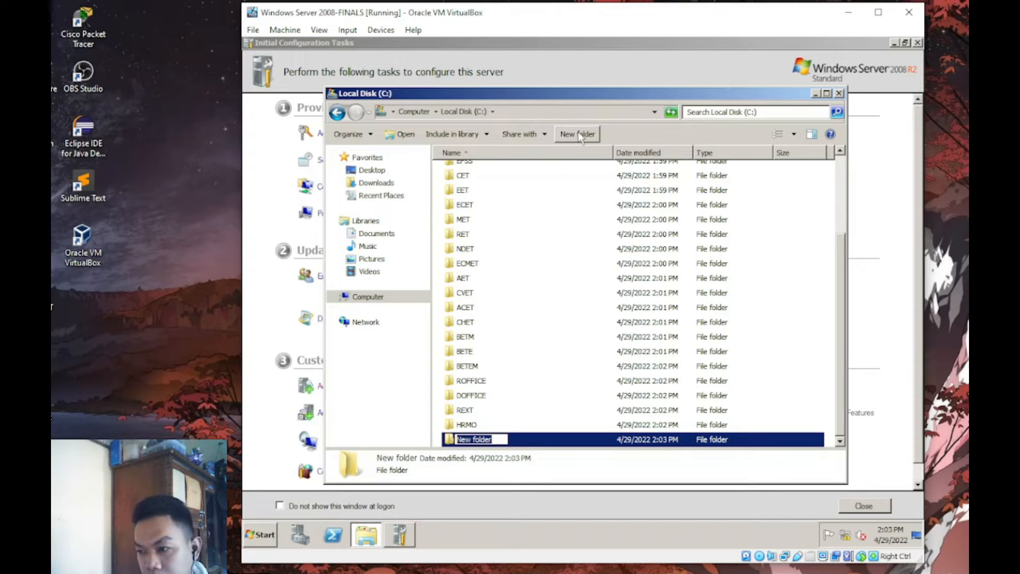
text(FOFFICE)
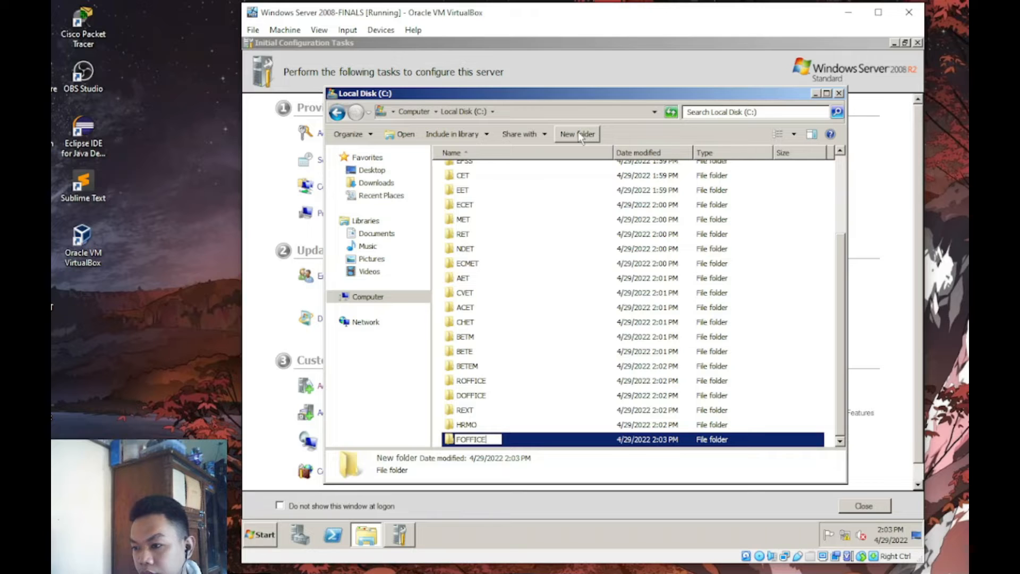
key(Return)
click(578, 135)
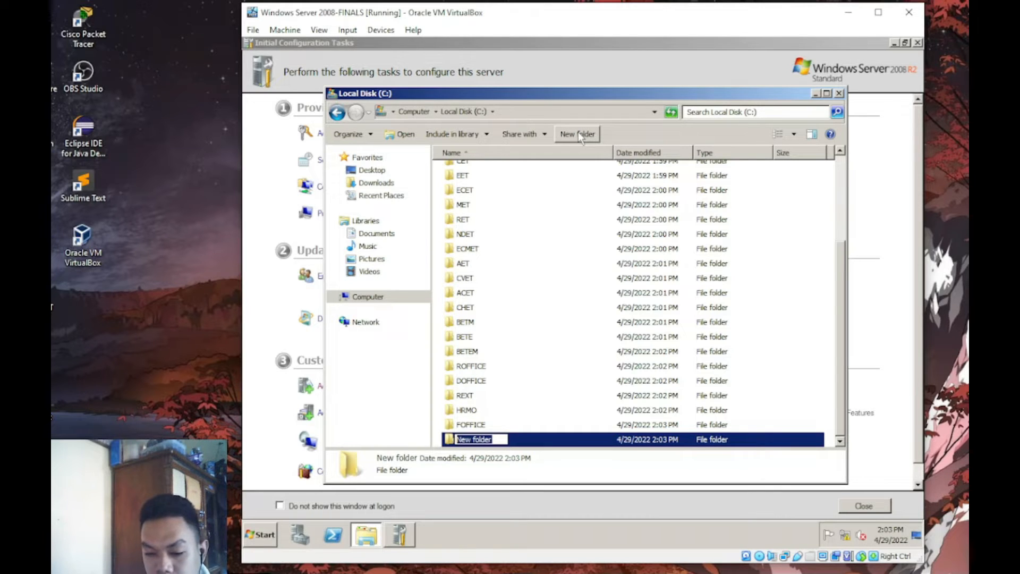
text(SP)
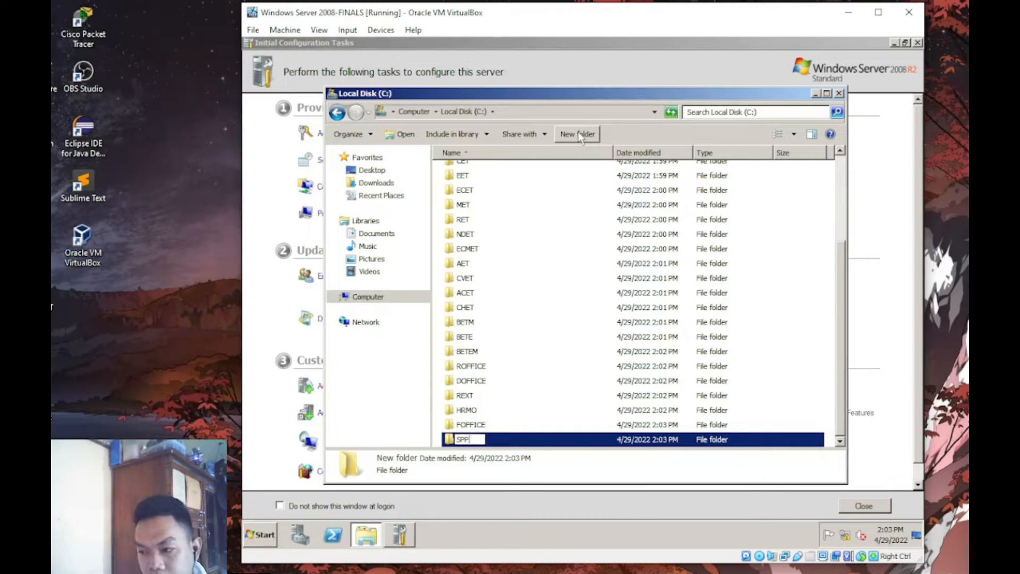
text(R)
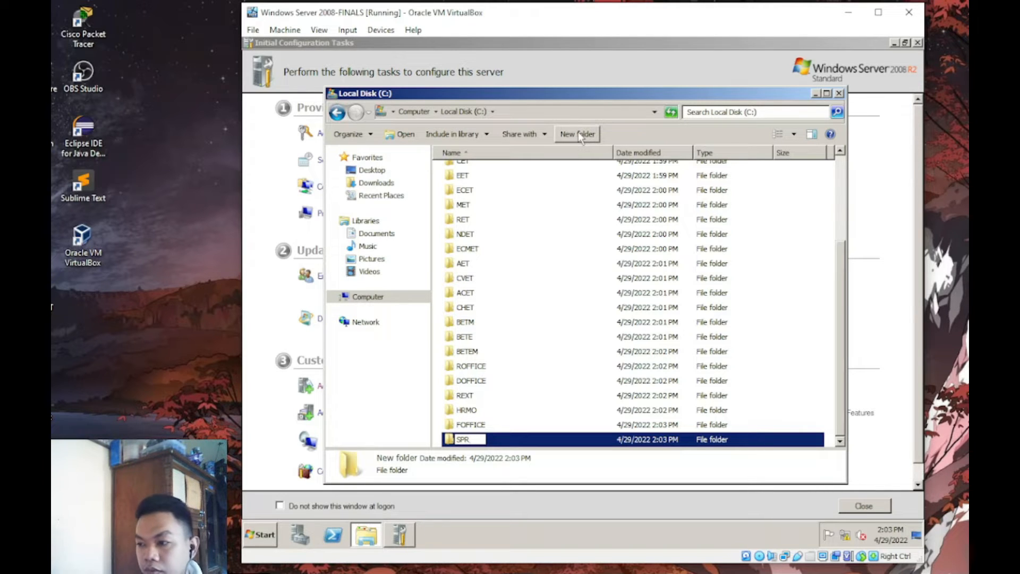
key(Return)
- Create folders RCOFFICE and LSERVICES on C:
click(580, 137)
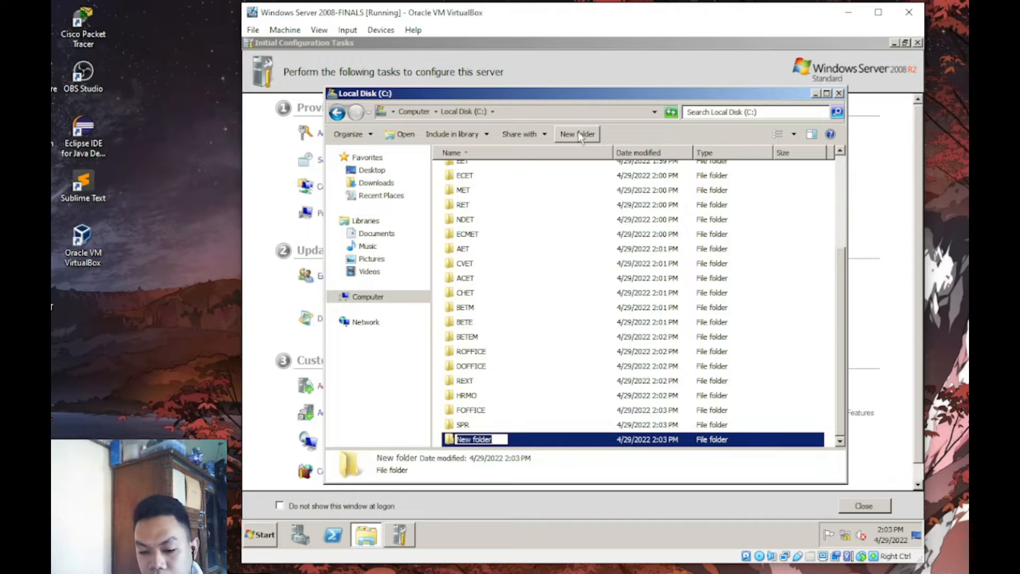
text(ROFF)
key(BackSpace)
key(BackSpace)
key(BackSpace)
text(COFFICE)
key(Return)
click(580, 135)
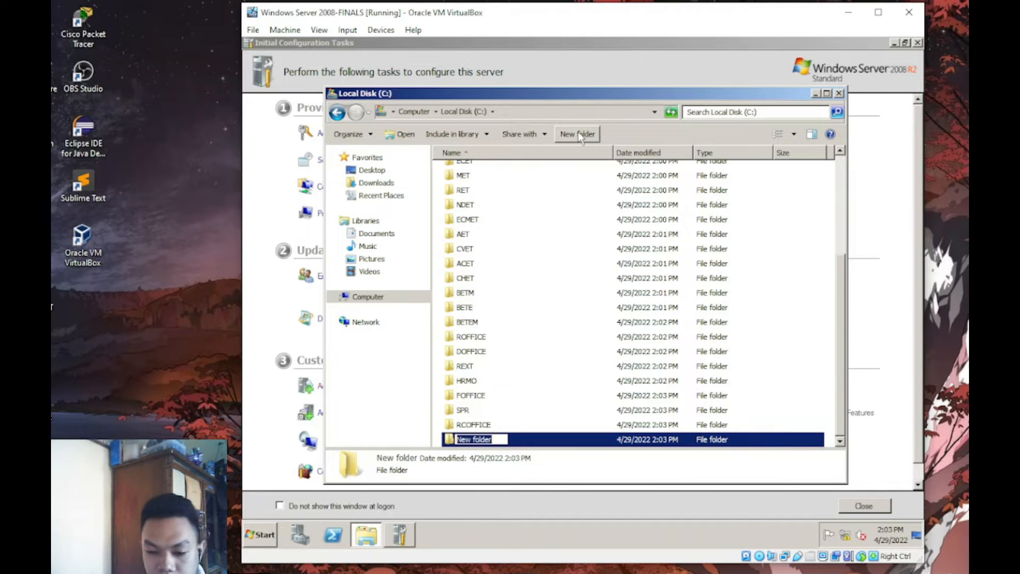
text(LS)
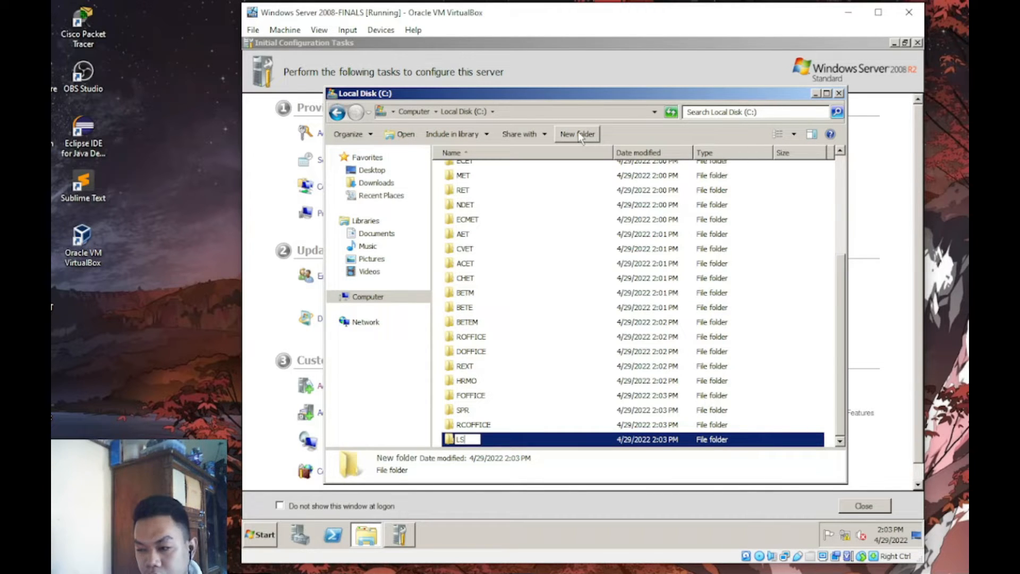
text(ERVICES)
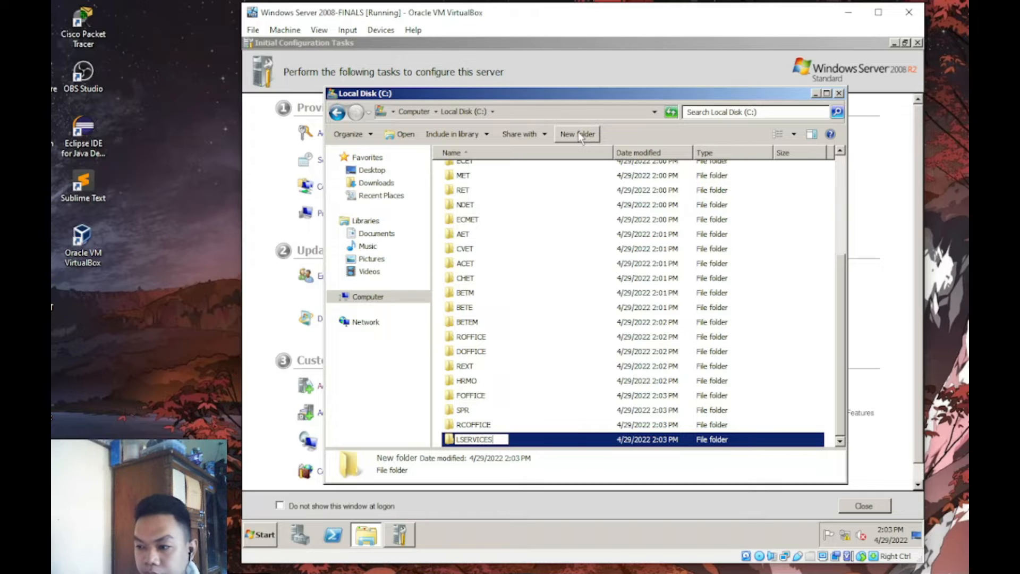
key(Return)
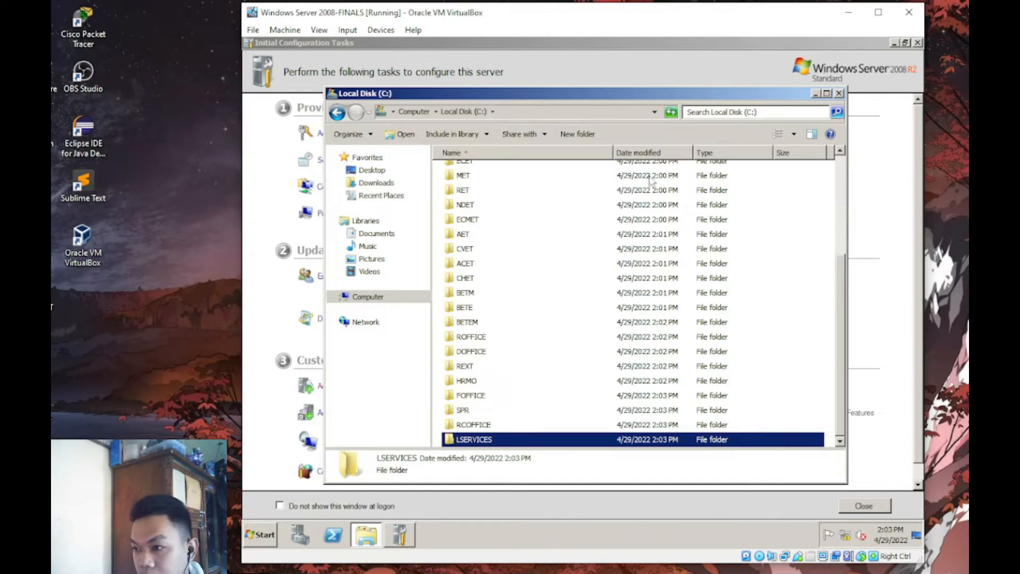
- Add a TUPT folder on Local Disk (C:), then select the BETE, FOFFICE, LSERVICES and HRMO folders
click(592, 135)
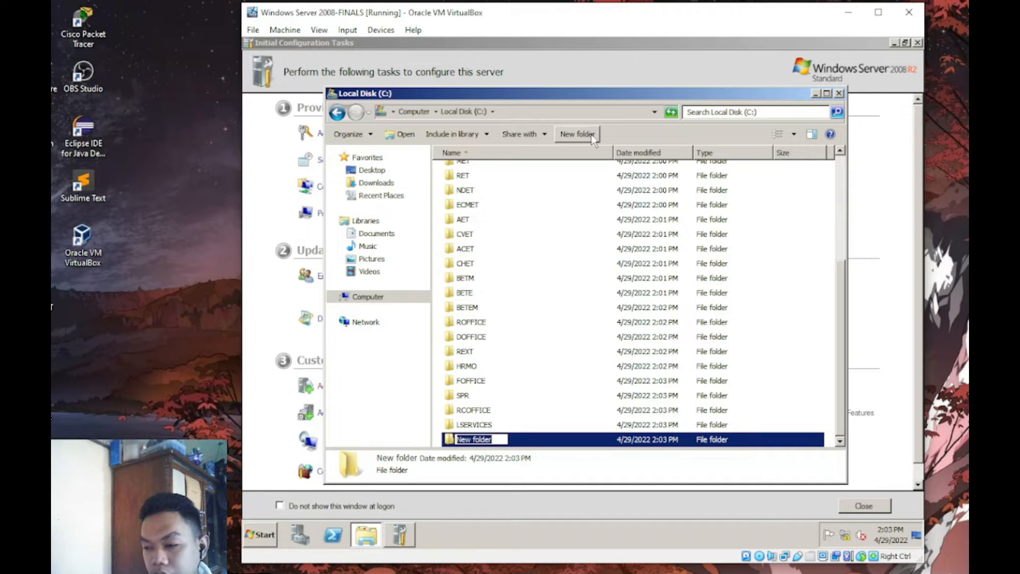
text(TUPT)
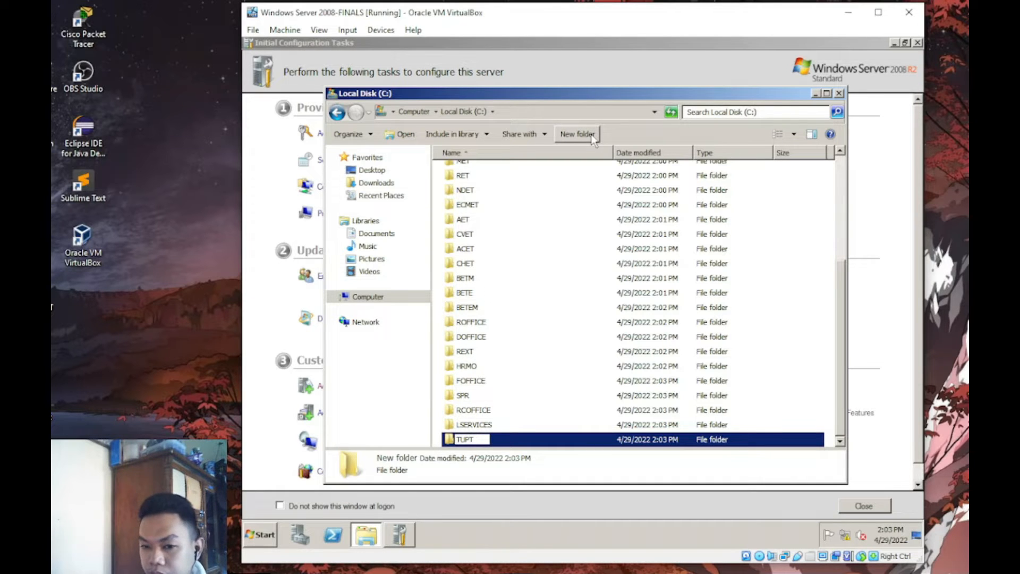
key(Return)
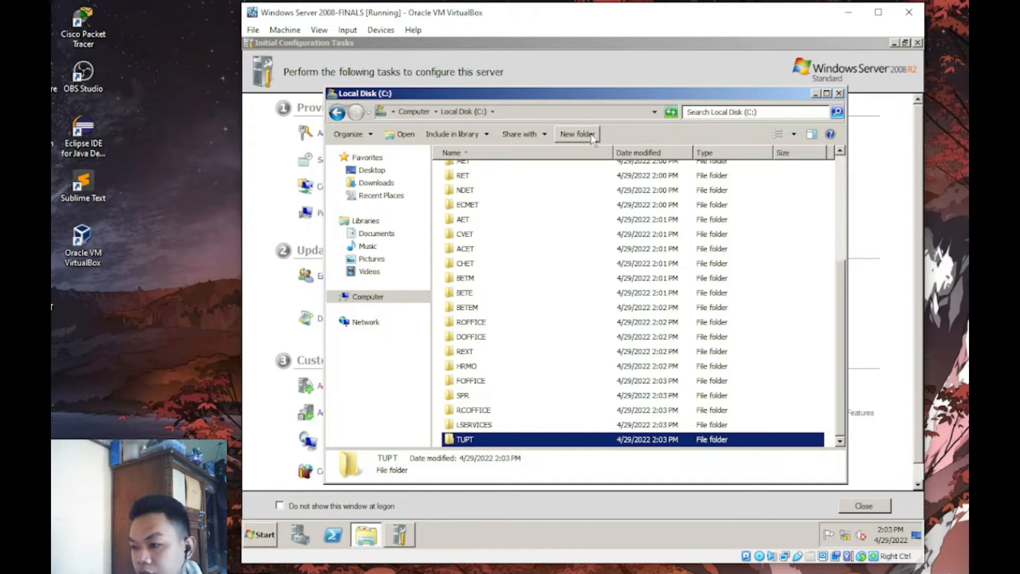
click(789, 307)
right_click(785, 382)
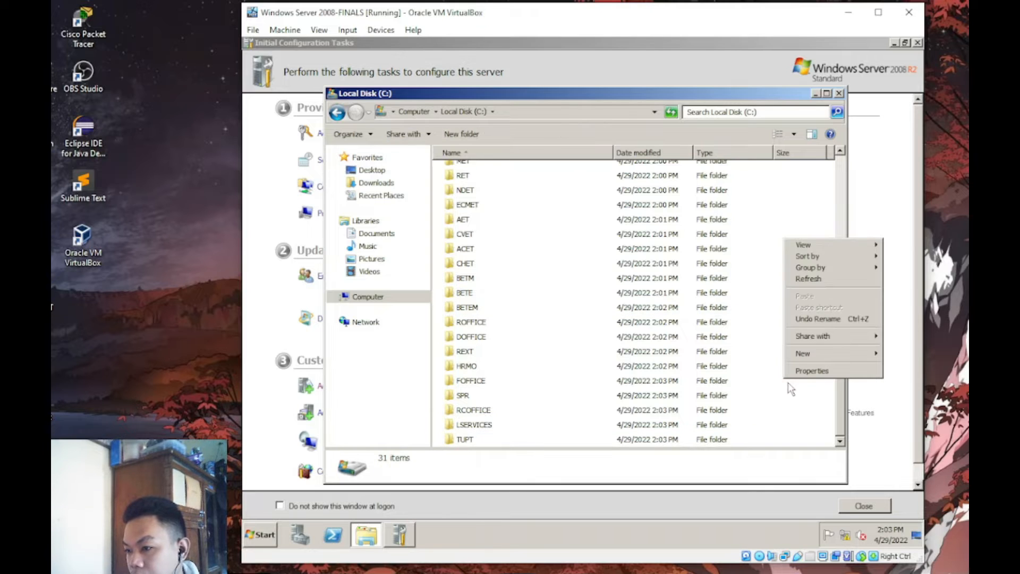
click(751, 292)
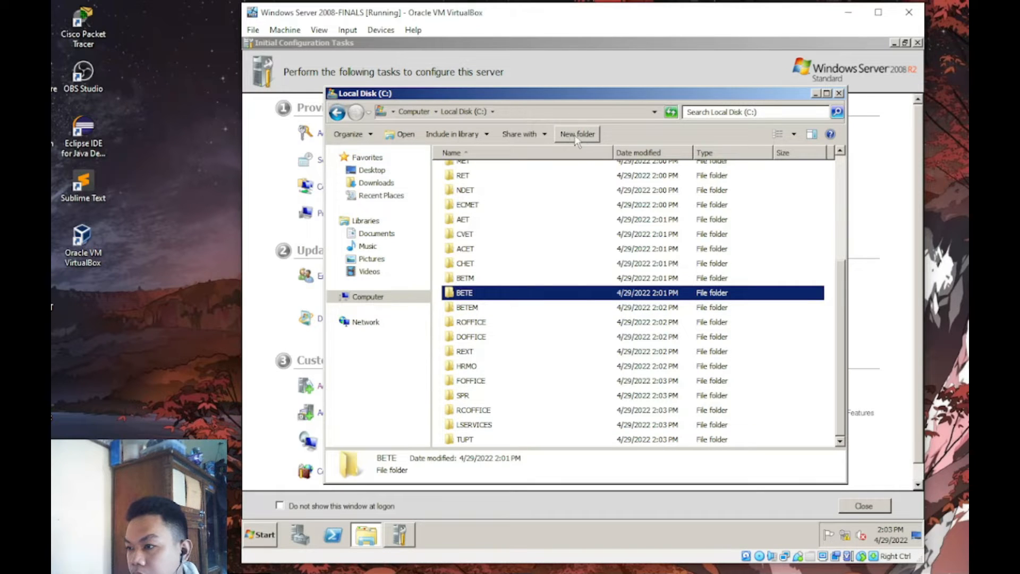
click(791, 381)
click(815, 425)
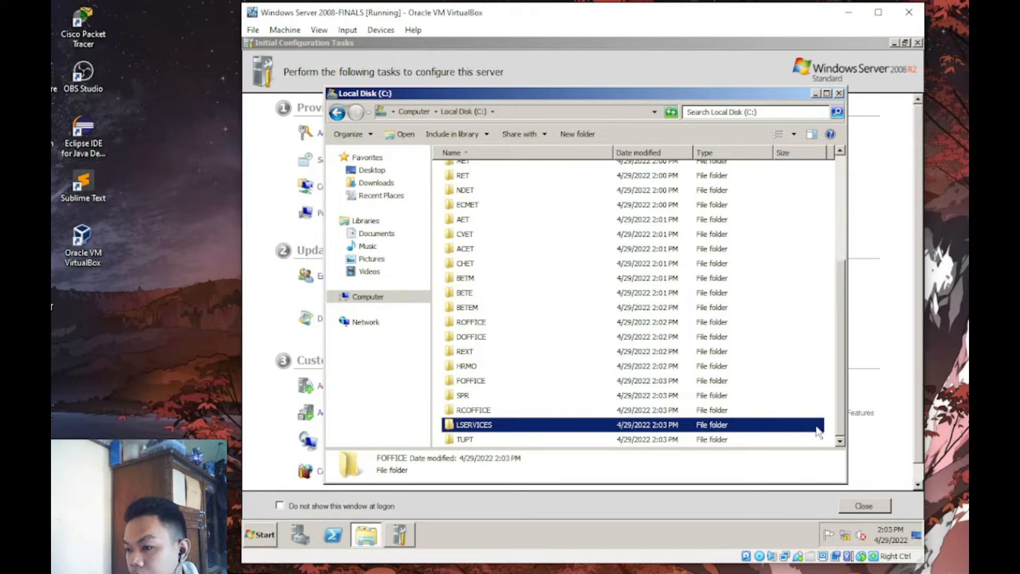
click(823, 369)
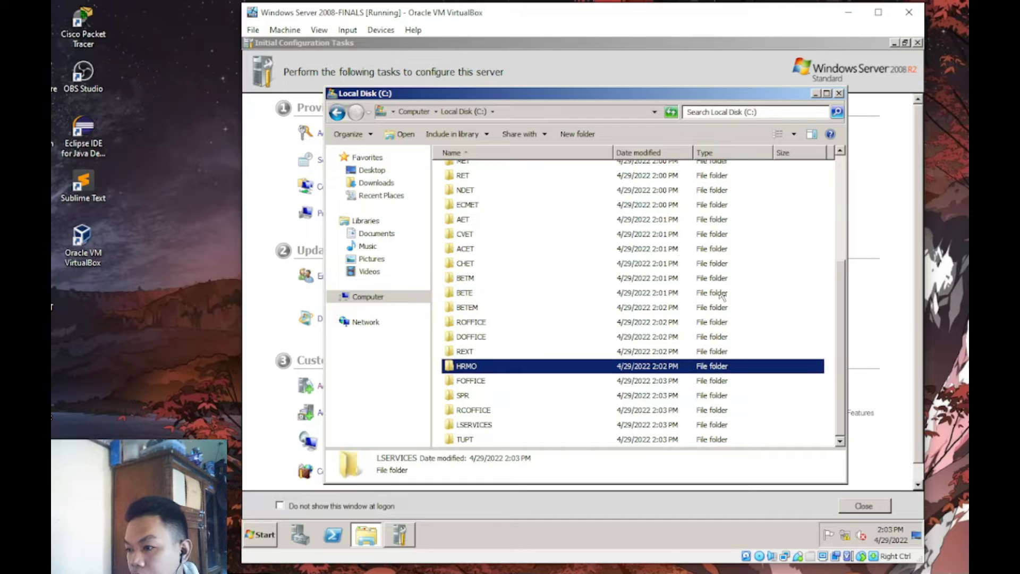
- Create another new folder named ADMIN INS and restore the window from maximized
click(587, 135)
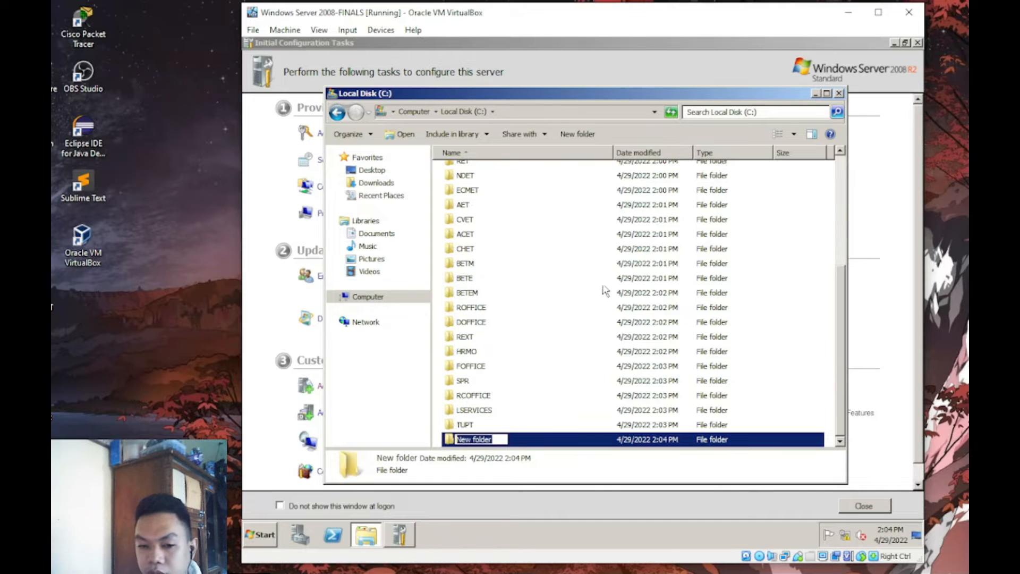
text(ADMIN)
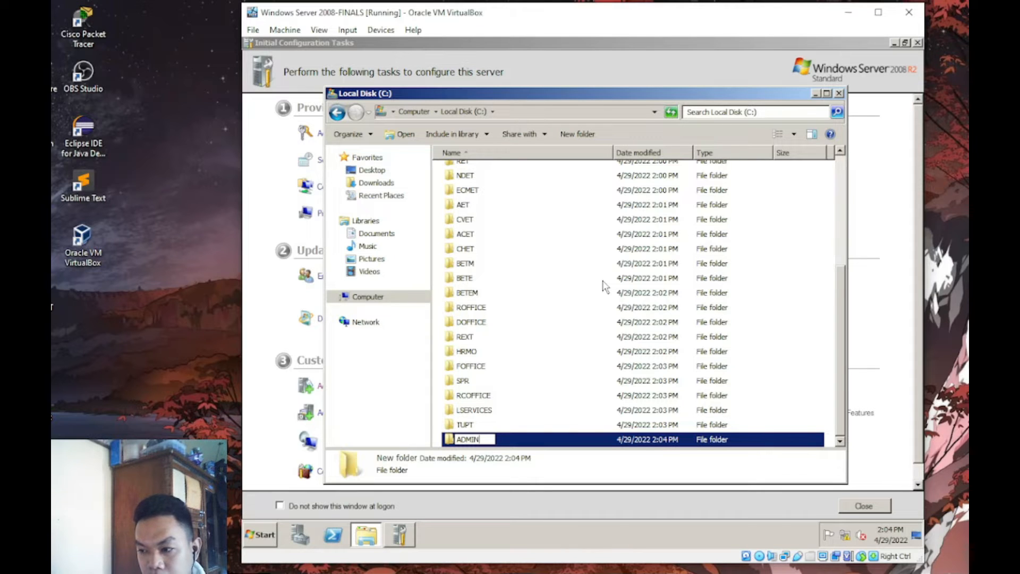
text( INS)
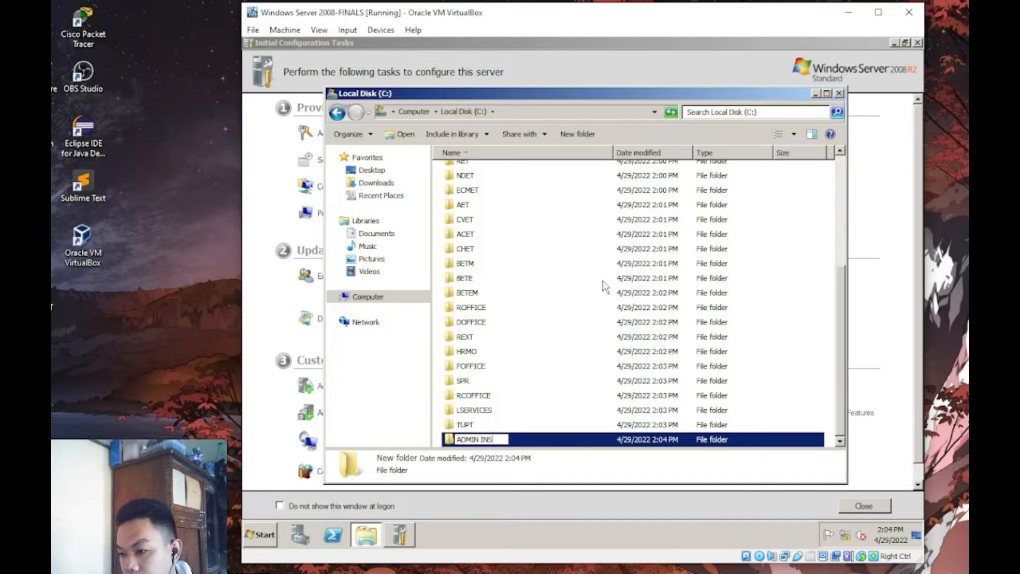
key(Return)
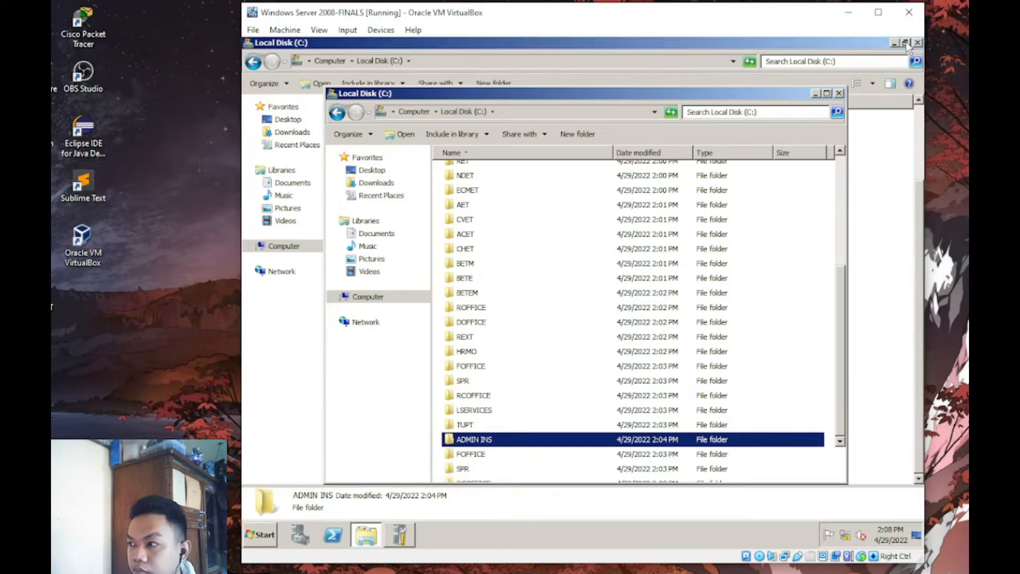
click(905, 44)
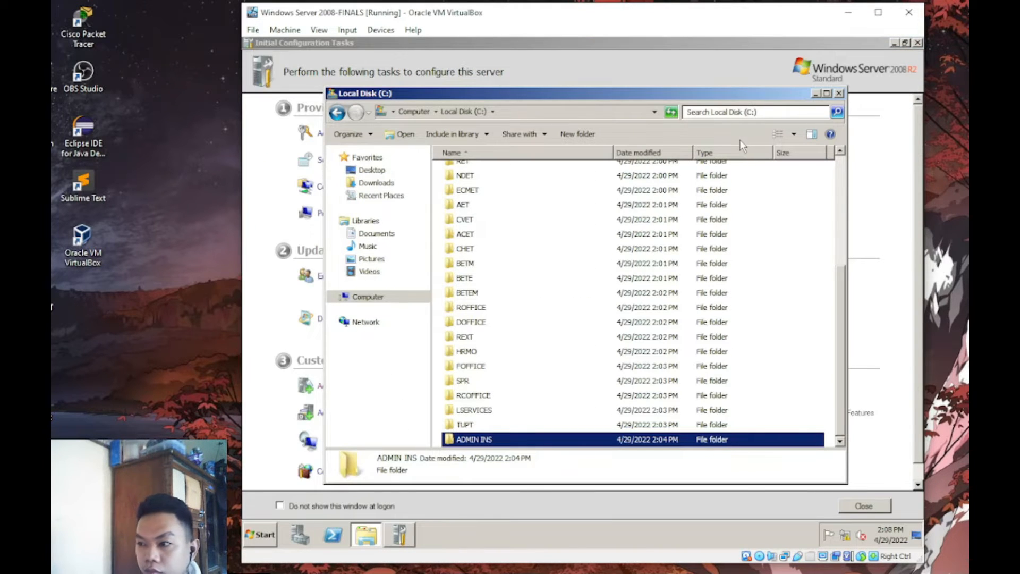
- Close the Local Disk (C:) window and launch File Server Resource Manager from Administrative Tools
click(838, 94)
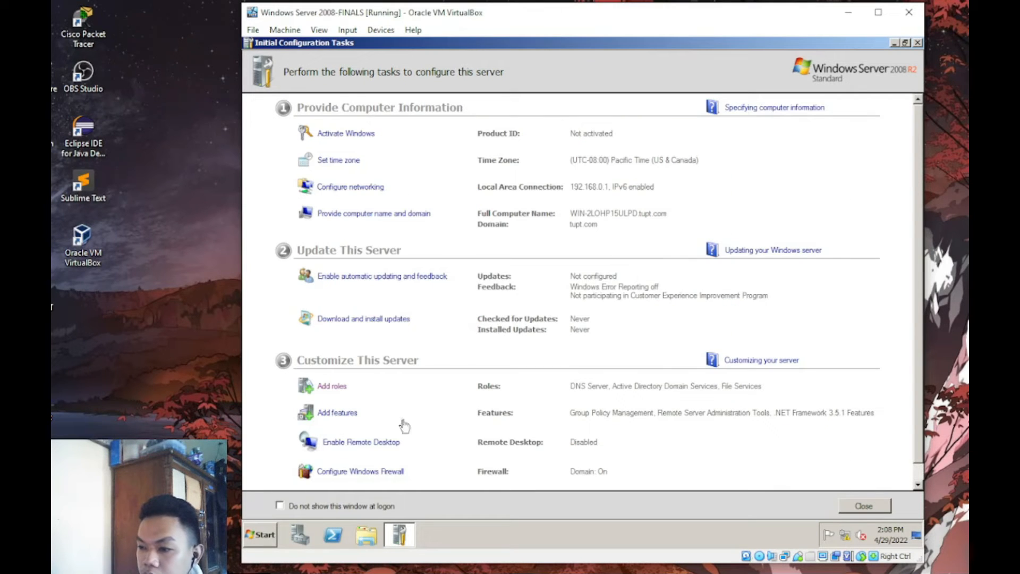
click(261, 534)
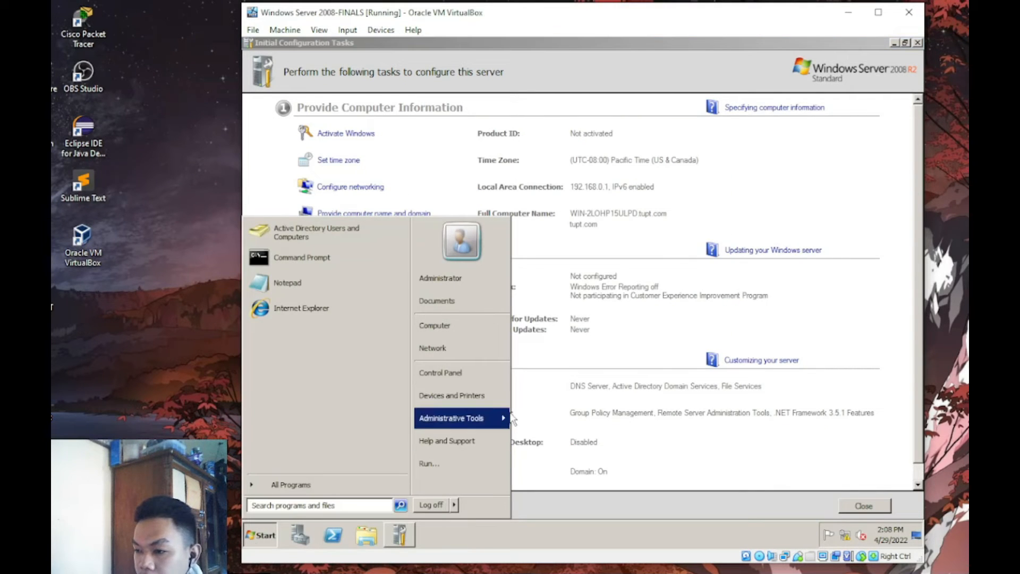
mouse_move(508, 418)
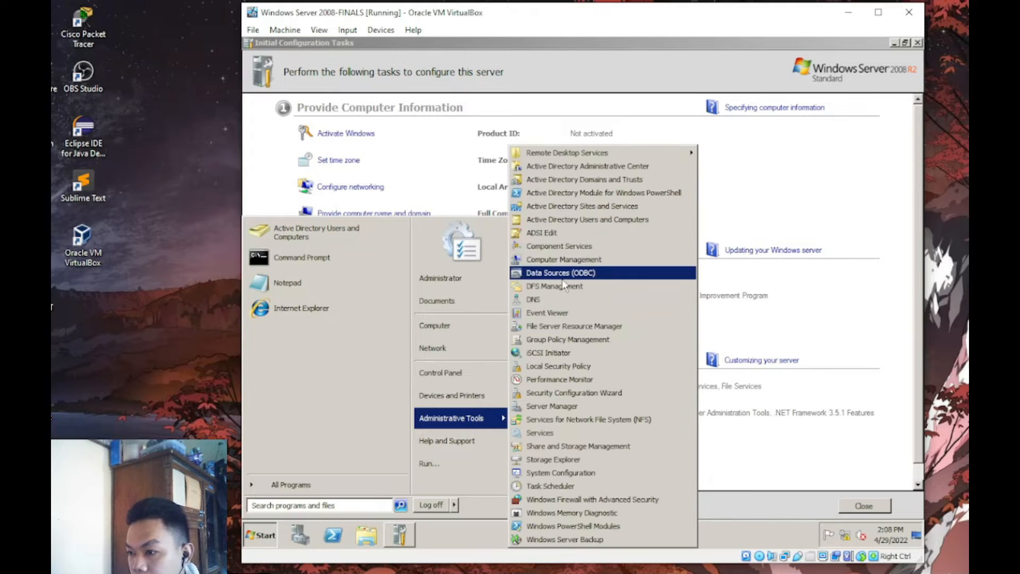
click(603, 326)
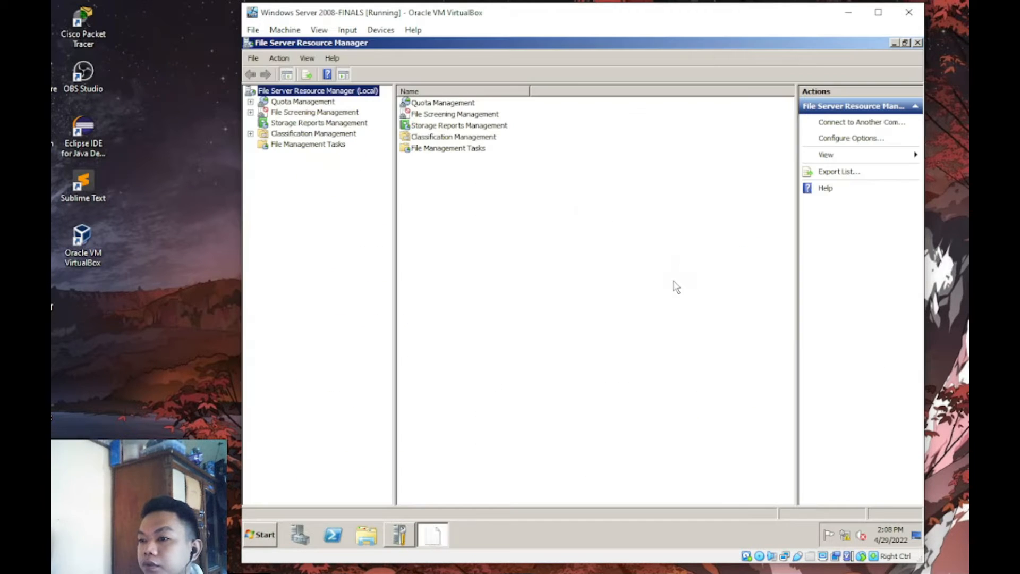
- Expand File Screening Management, show its File Groups list and bring up the list's actions
click(250, 113)
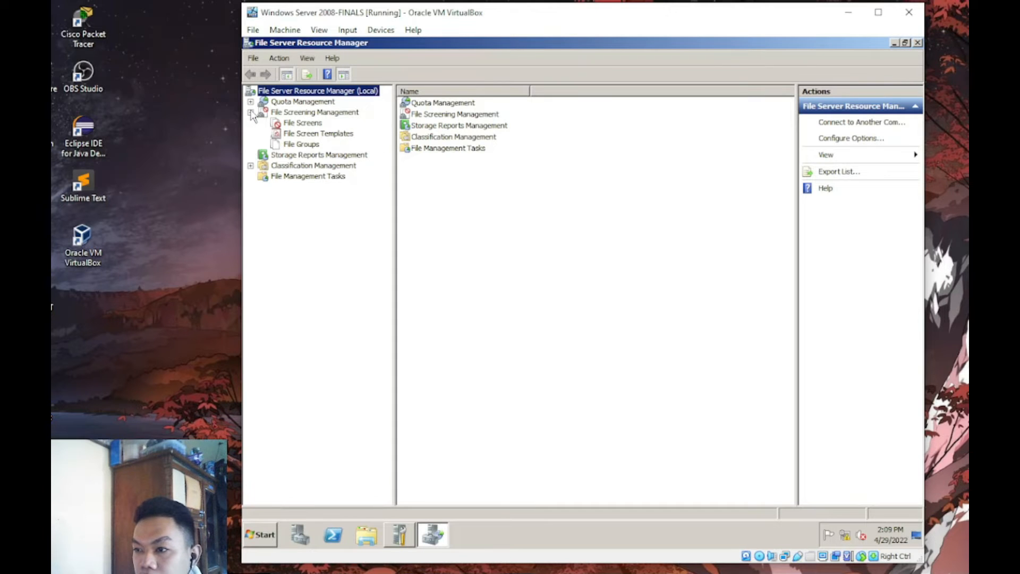
click(304, 145)
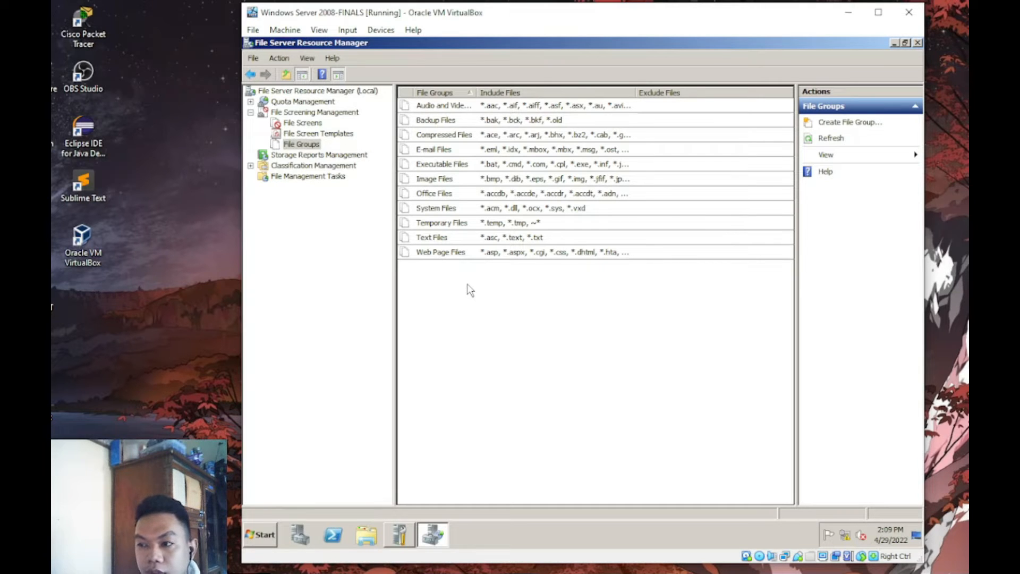
right_click(467, 285)
- Start a new file group named MS that includes ppt, doc and docx patterns
click(487, 290)
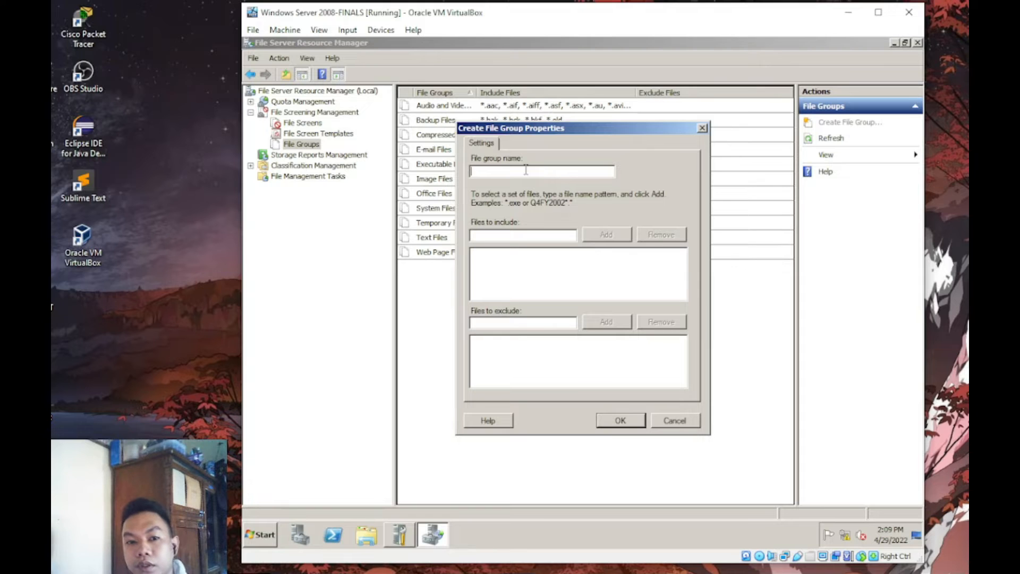
text(MS)
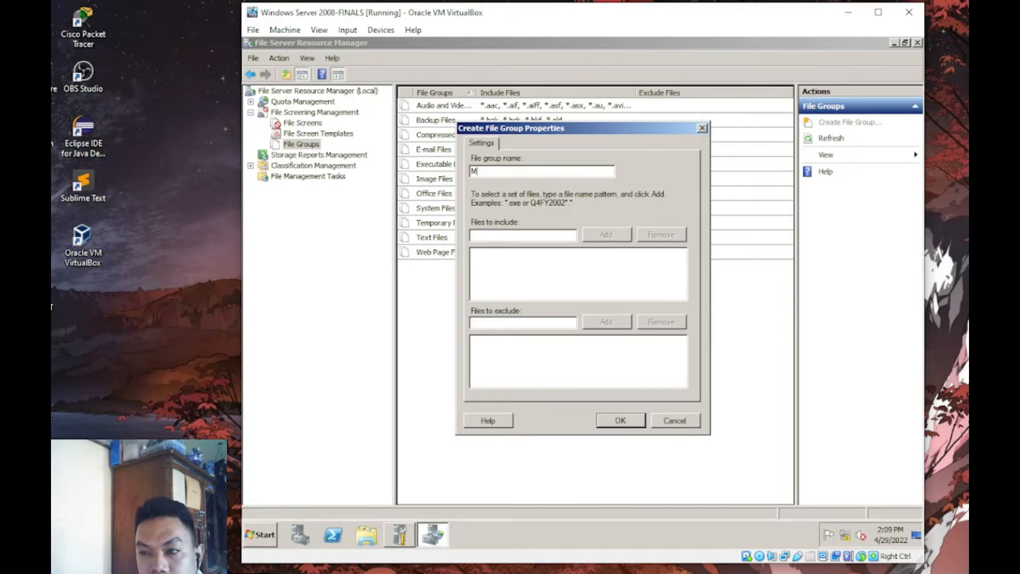
click(521, 236)
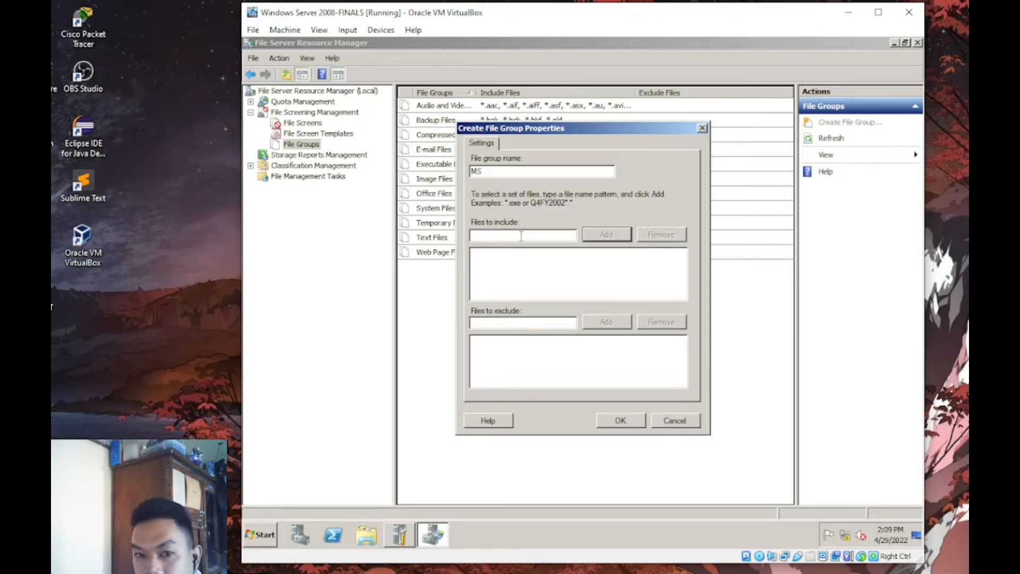
text(ppt)
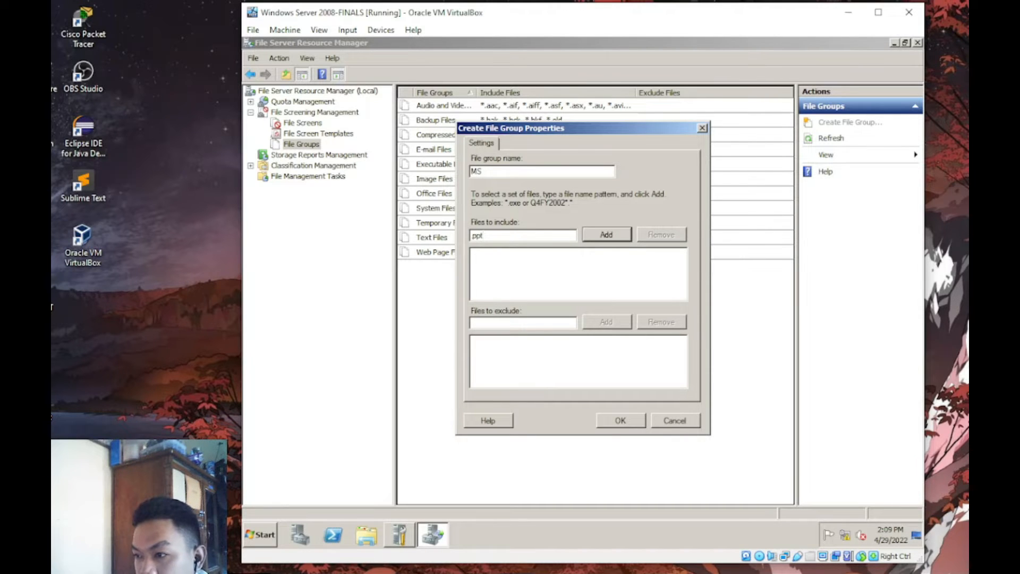
key(Return)
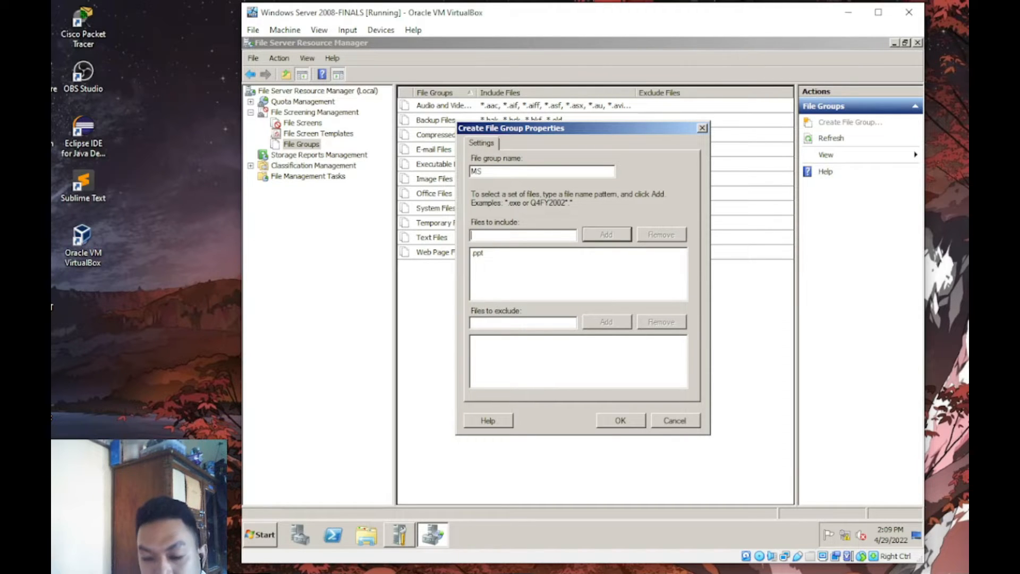
text(doc)
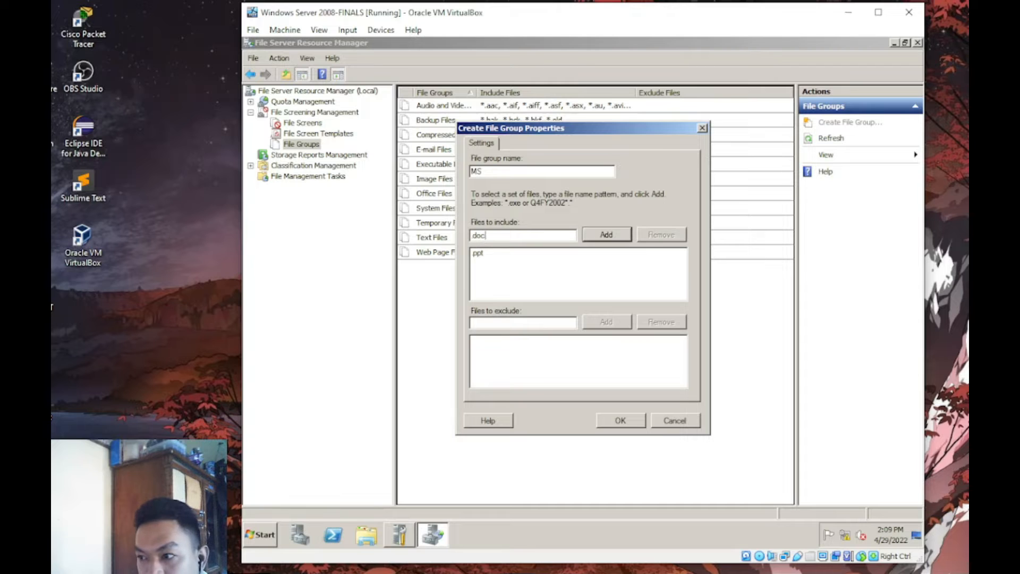
key(Return)
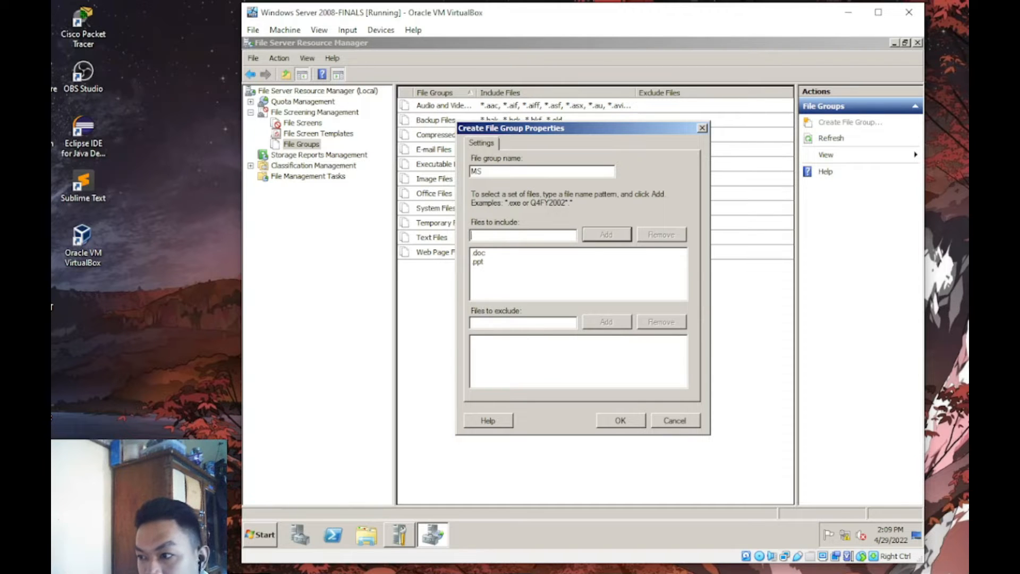
text(docx)
key(BackSpace)
key(BackSpace)
key(BackSpace)
text(ocx)
key(Return)
- Add xls and pptx patterns and save the MS file group
text(.)
text(xls)
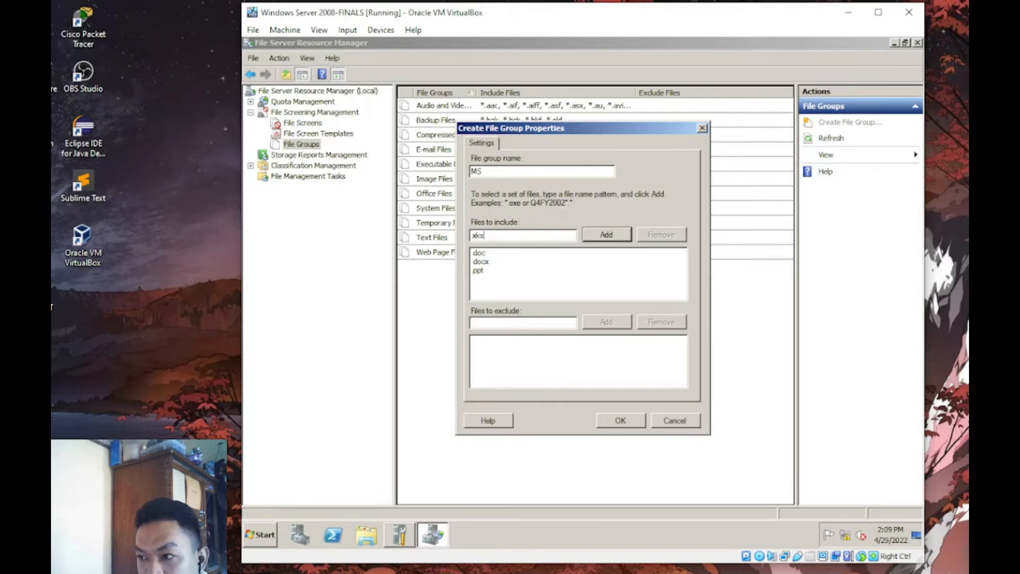
key(BackSpace)
key(BackSpace)
text(ls)
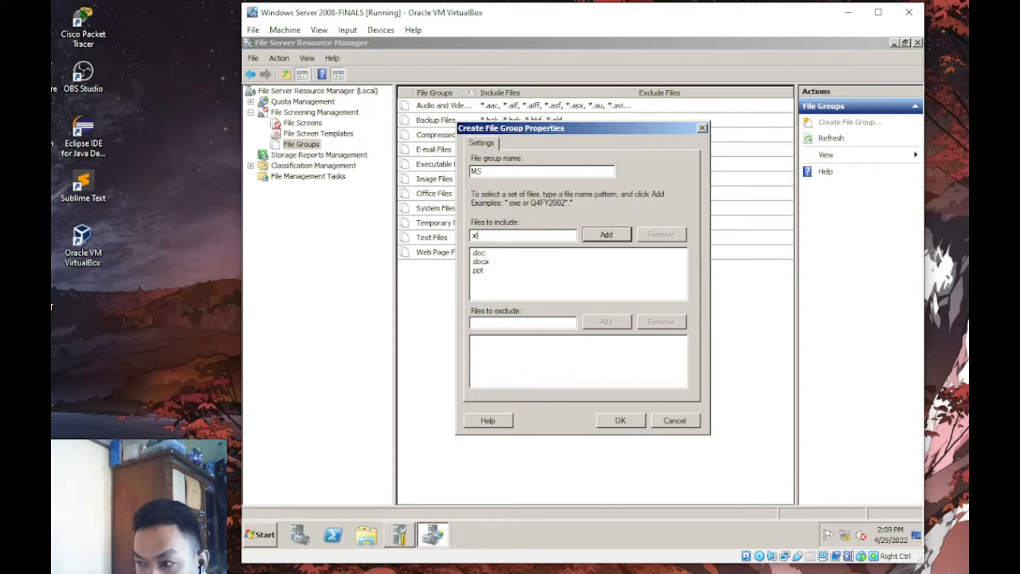
key(Return)
text(pptx)
key(Return)
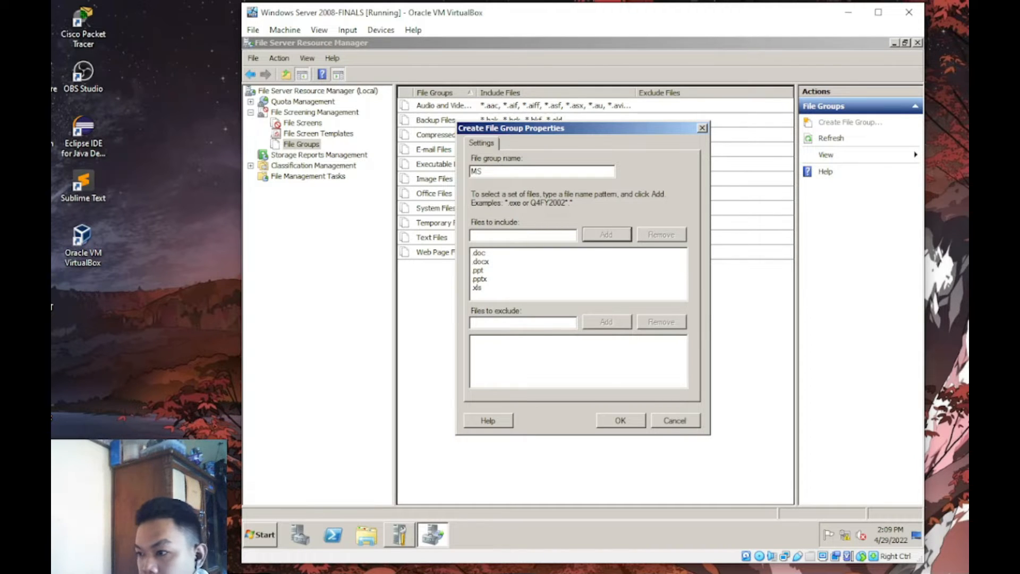
click(632, 423)
right_click(522, 347)
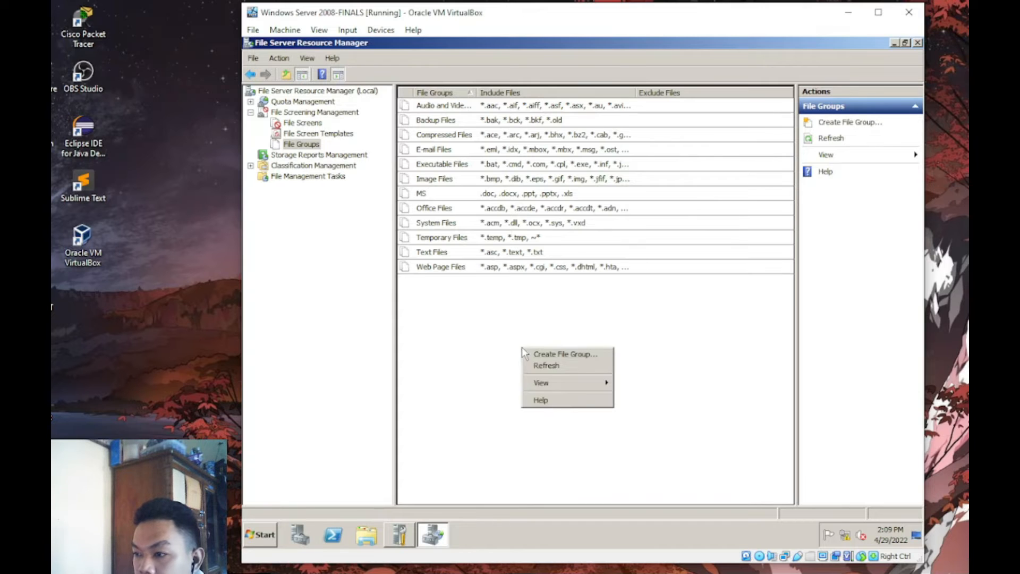
- Start a new file group named EEFS that includes ppt and .doc patterns
click(567, 353)
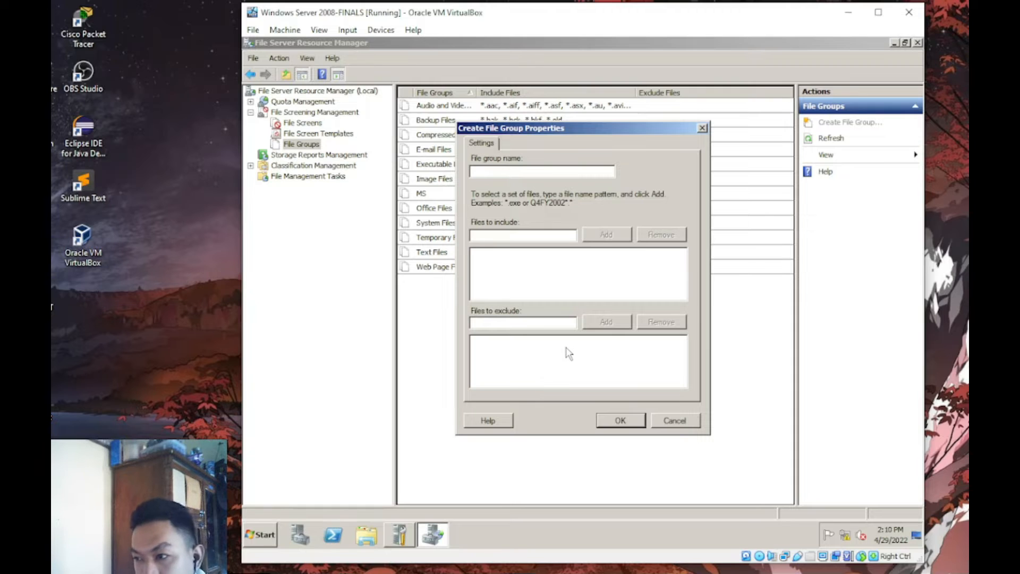
click(555, 171)
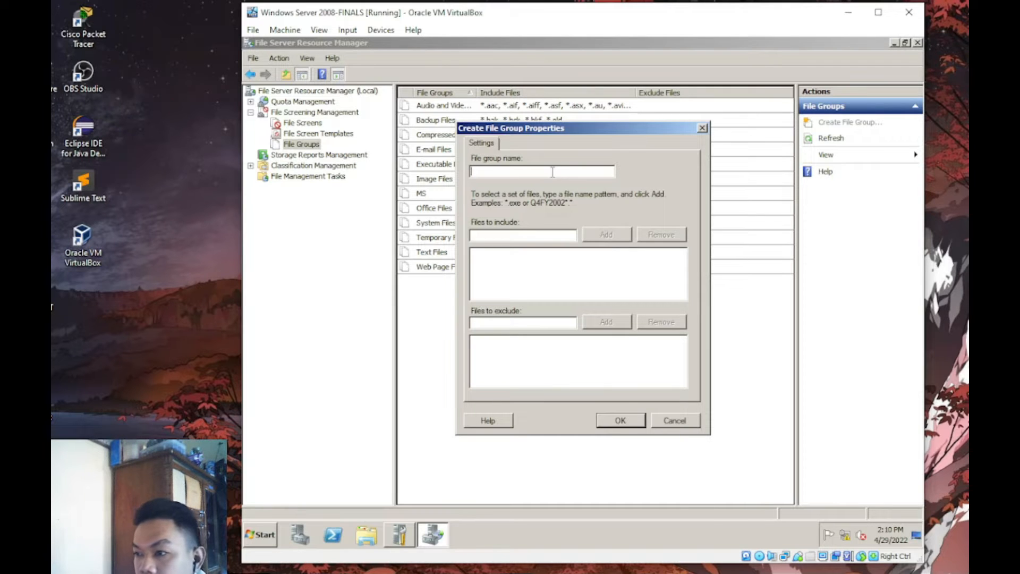
text(ee)
key(BackSpace)
key(BackSpace)
text(EEFS)
key(Tab)
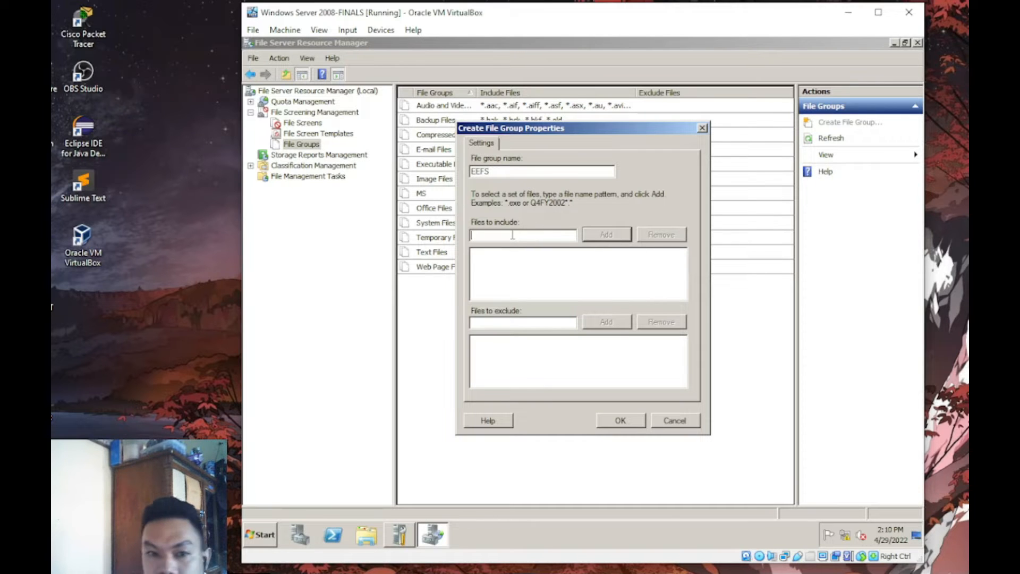
text(ppt)
key(Return)
text(.doc)
key(Return)
- Add .docx, .xls and .pptx patterns and save the EEFS file group
text(.docx)
key(Return)
text(.xls)
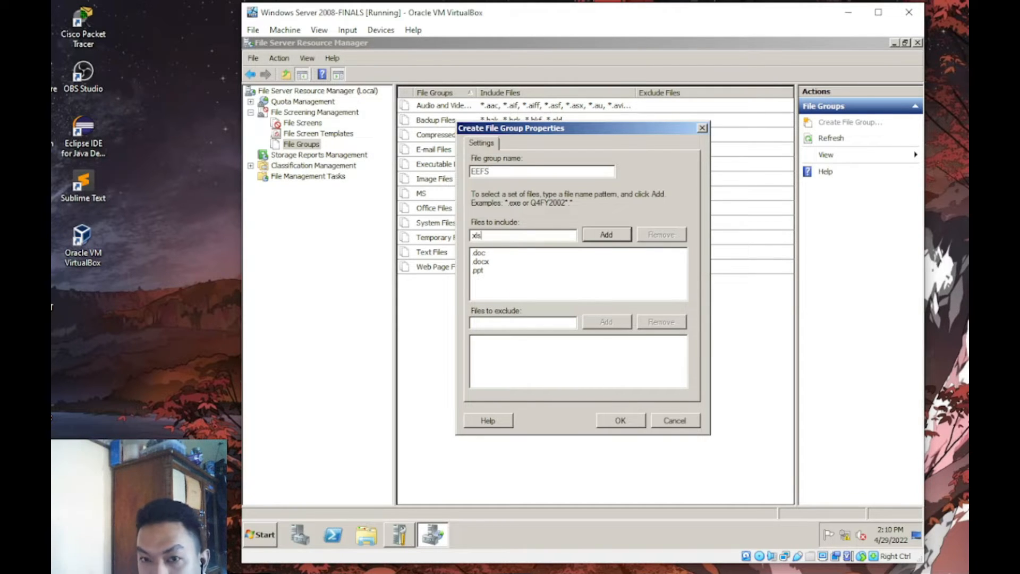
key(Return)
text(.pptx)
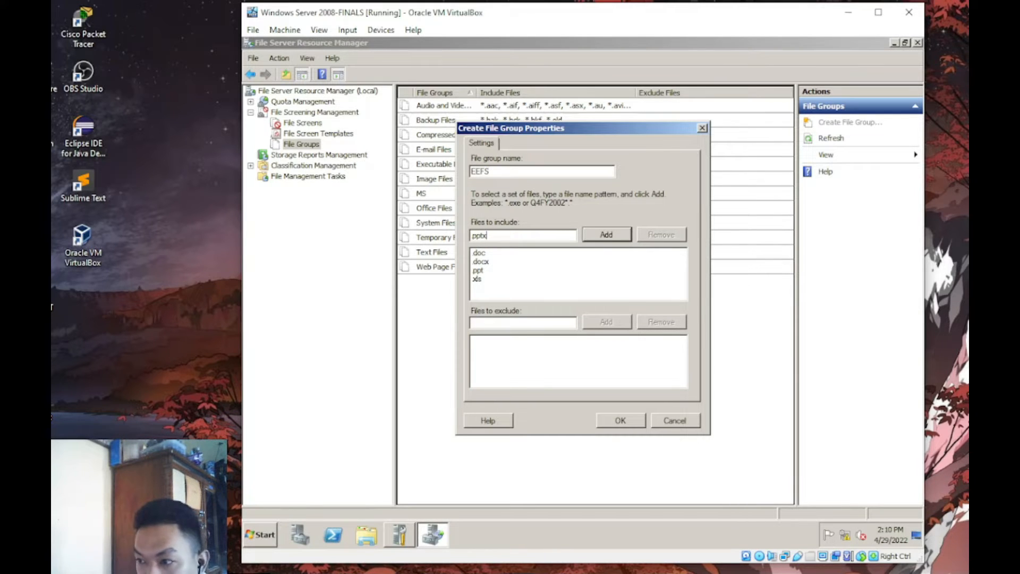
key(Return)
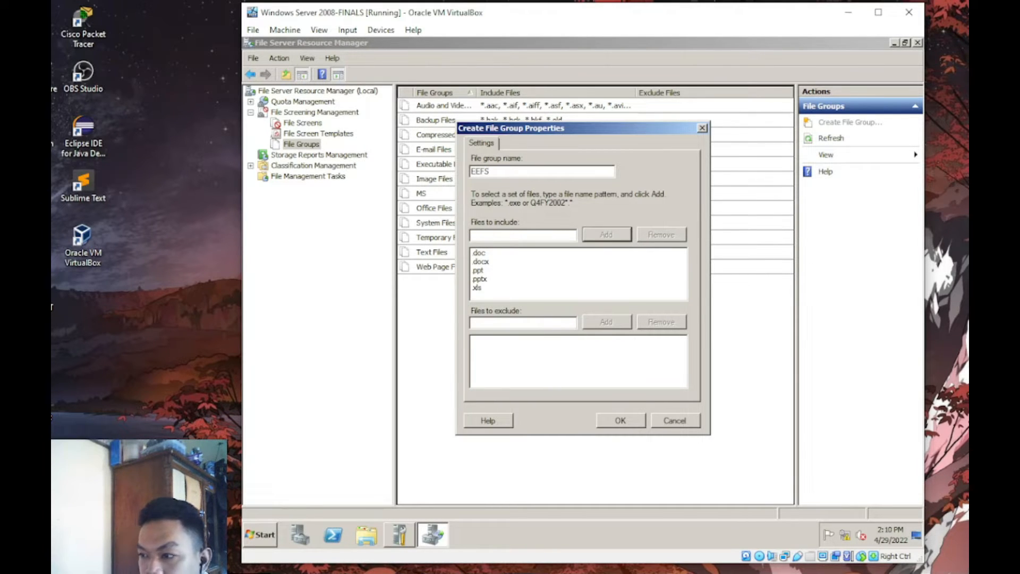
click(610, 421)
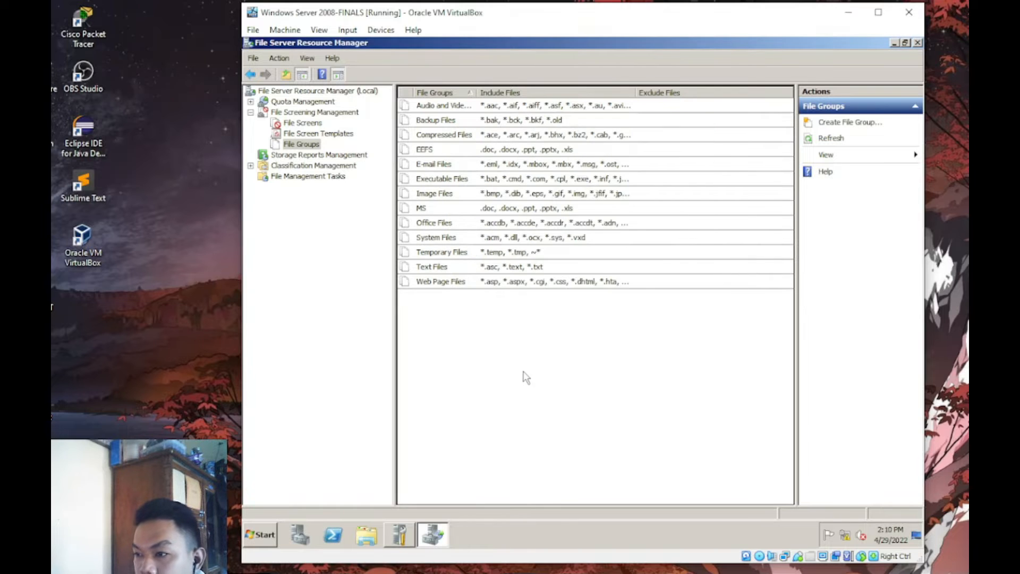
- Start a new file group named CET that includes all files (*)
right_click(502, 361)
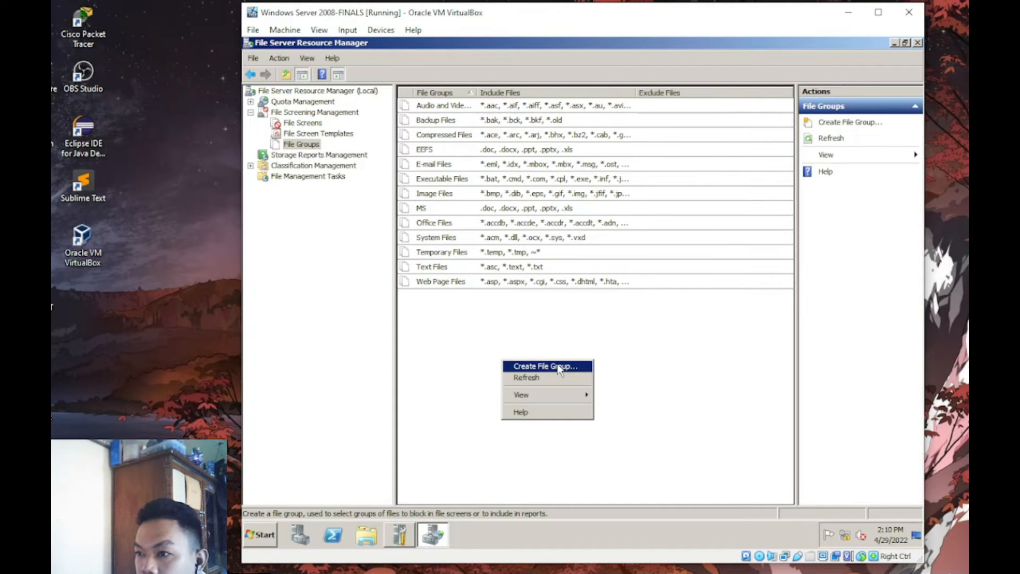
click(463, 321)
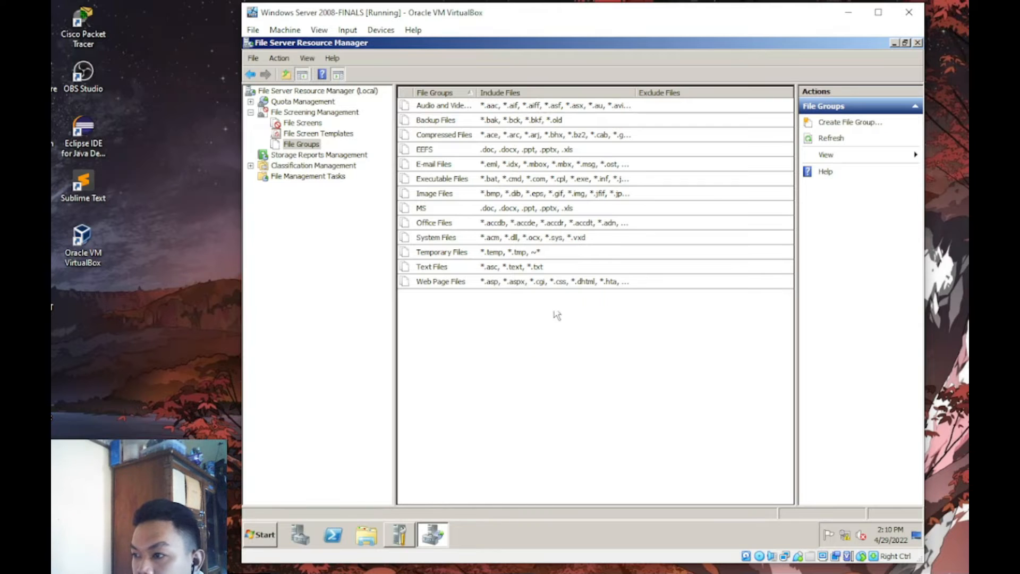
click(881, 124)
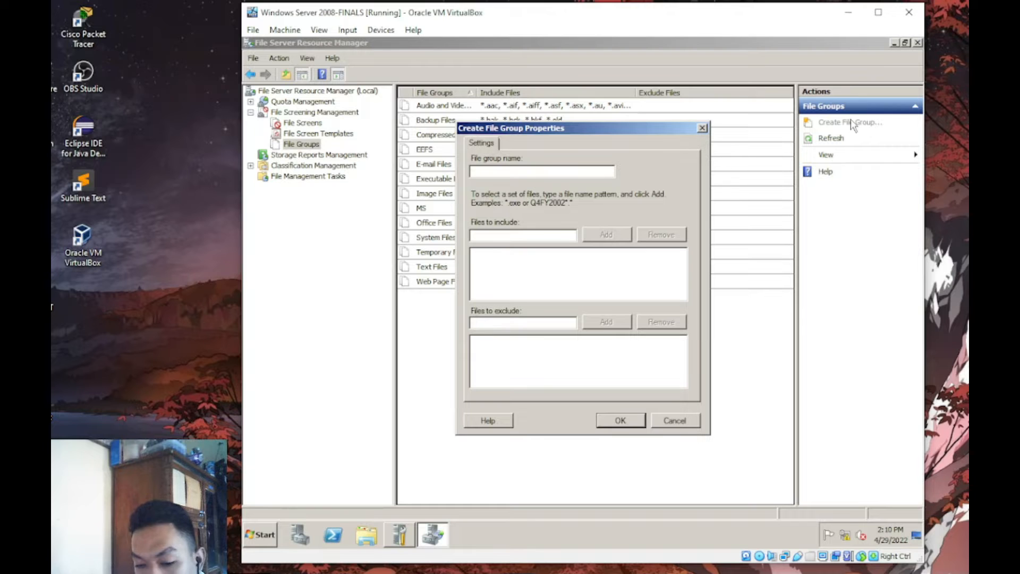
text(CET)
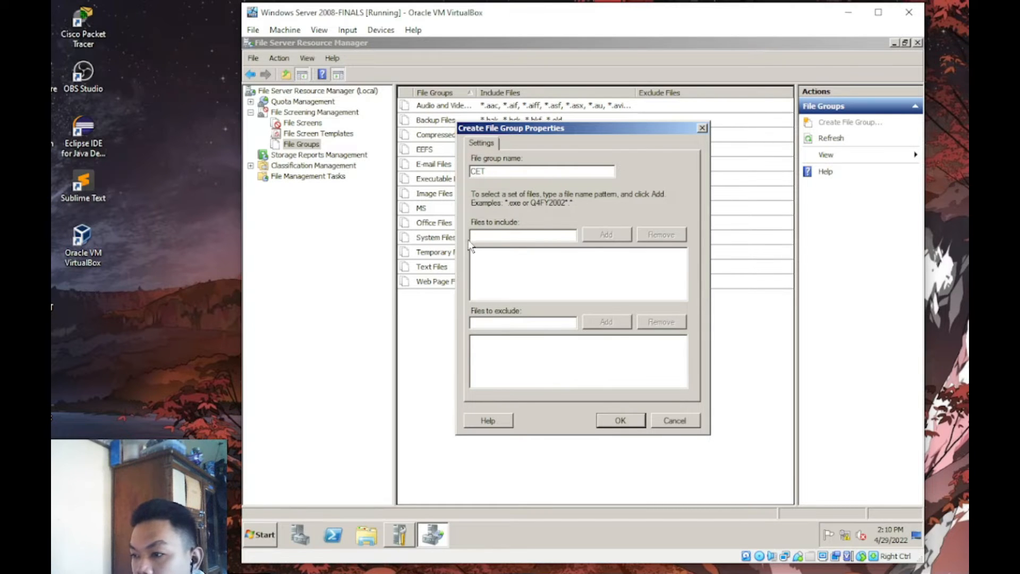
click(502, 236)
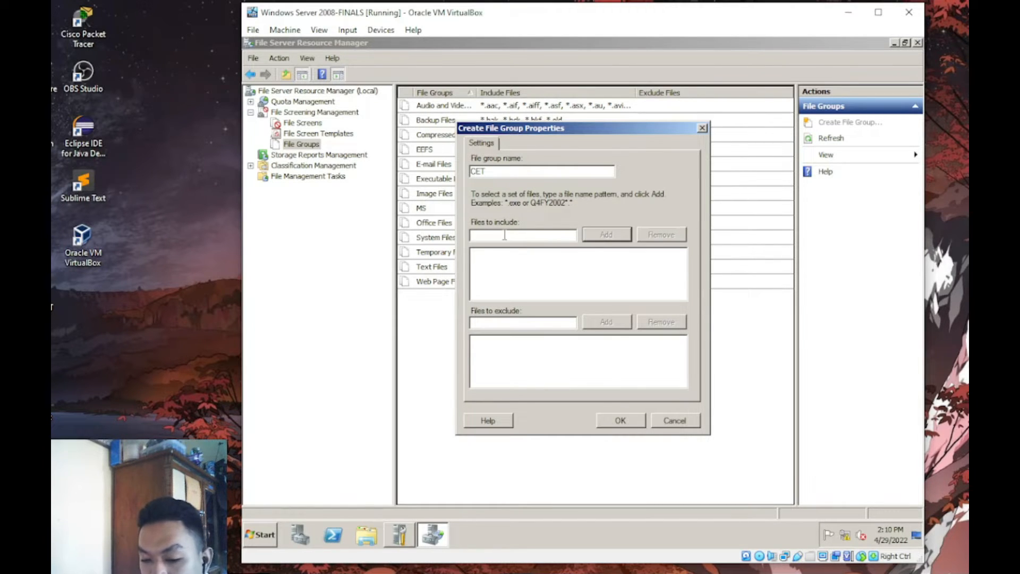
text(*)
key(Return)
- Exclude .exe files from the CET group and save it
click(520, 321)
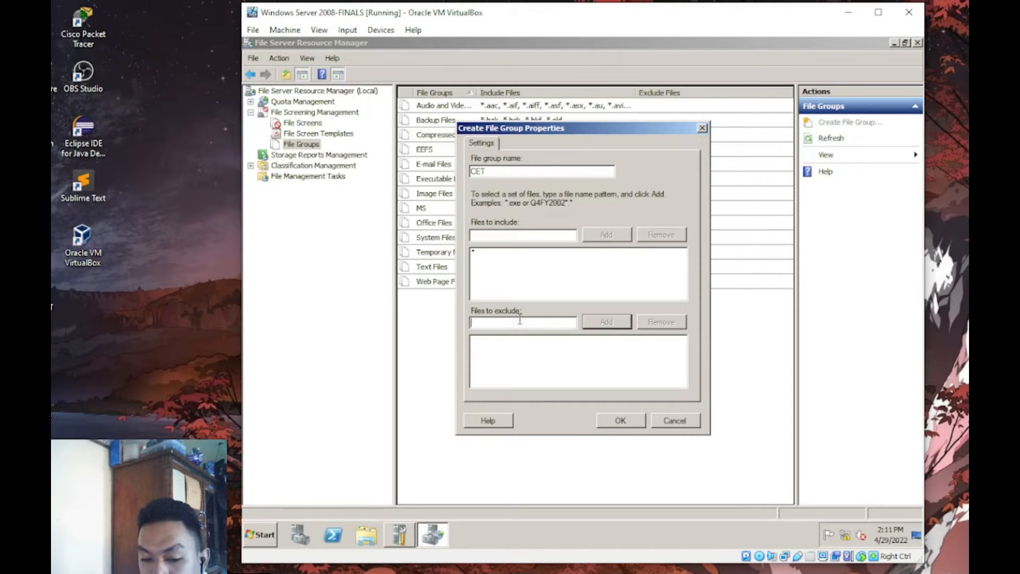
text(.ex)
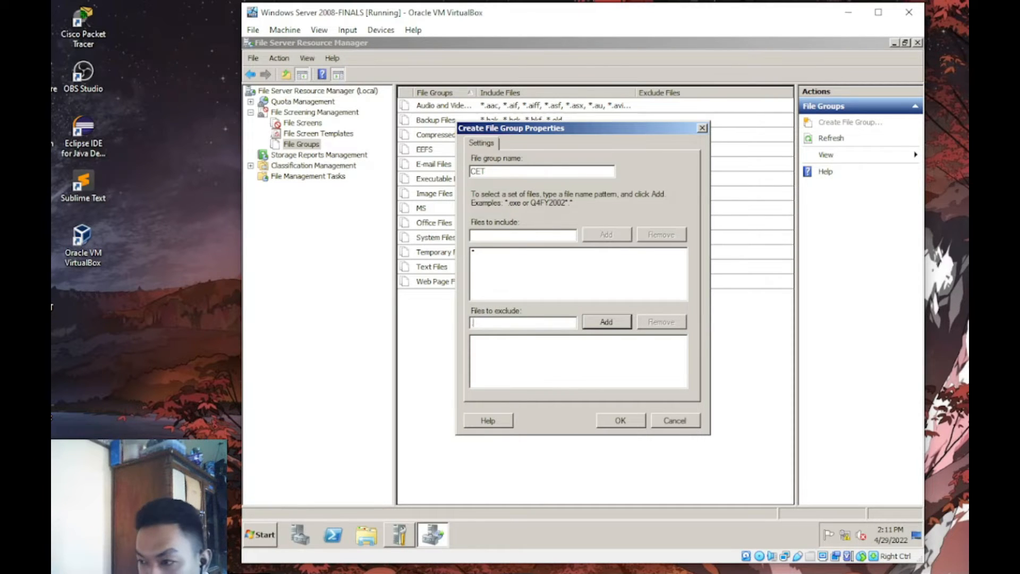
key(BackSpace)
key(BackSpace)
text(exe)
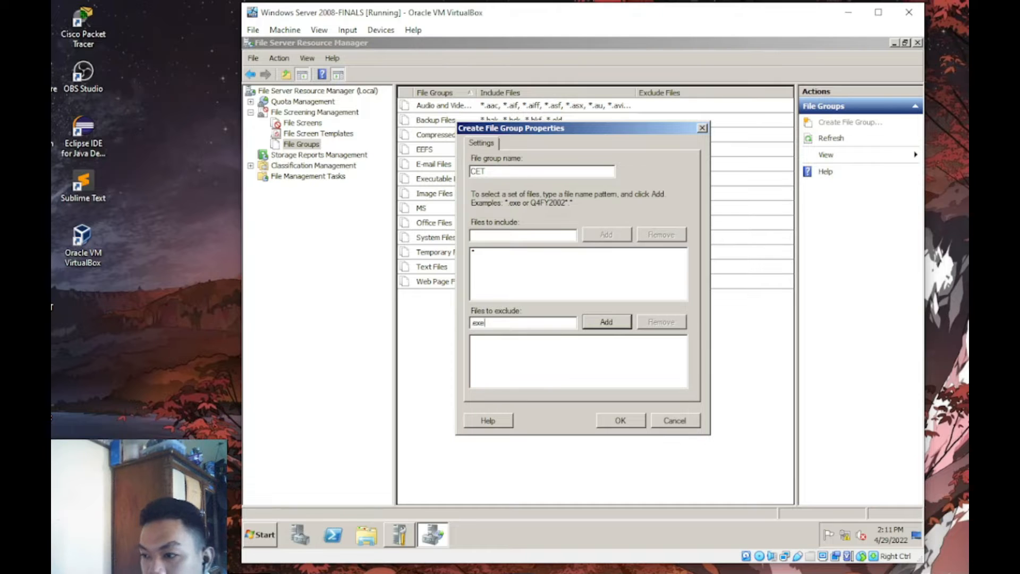
click(601, 322)
click(617, 420)
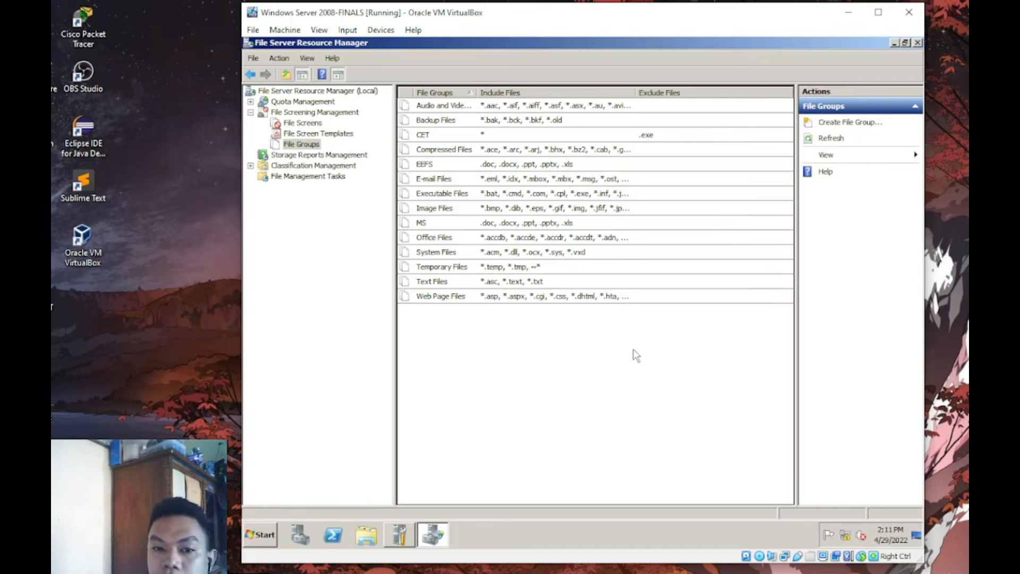
- Start a new file group named EET that includes .ppt and .doc files
click(860, 123)
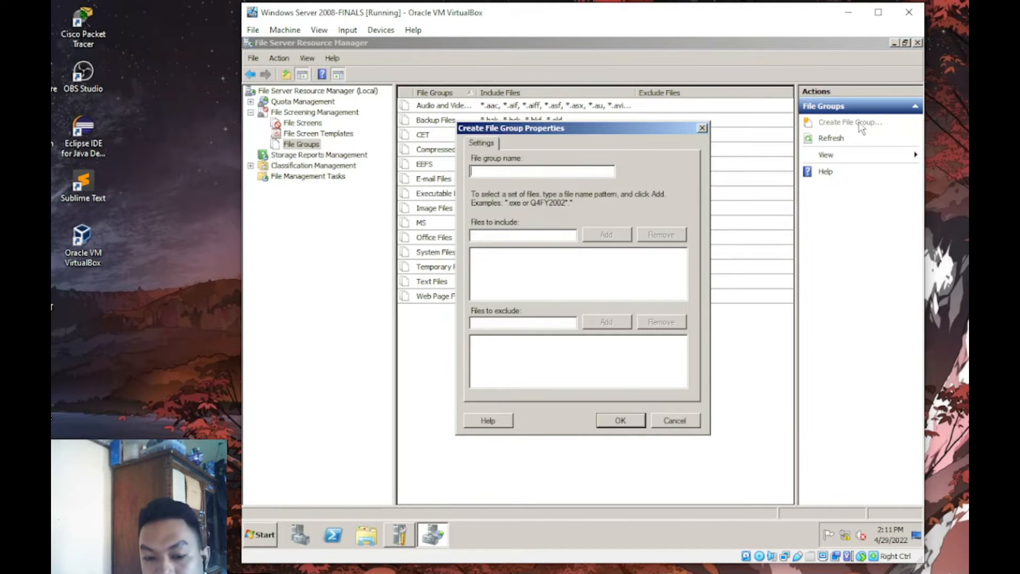
text(EET)
key(Tab)
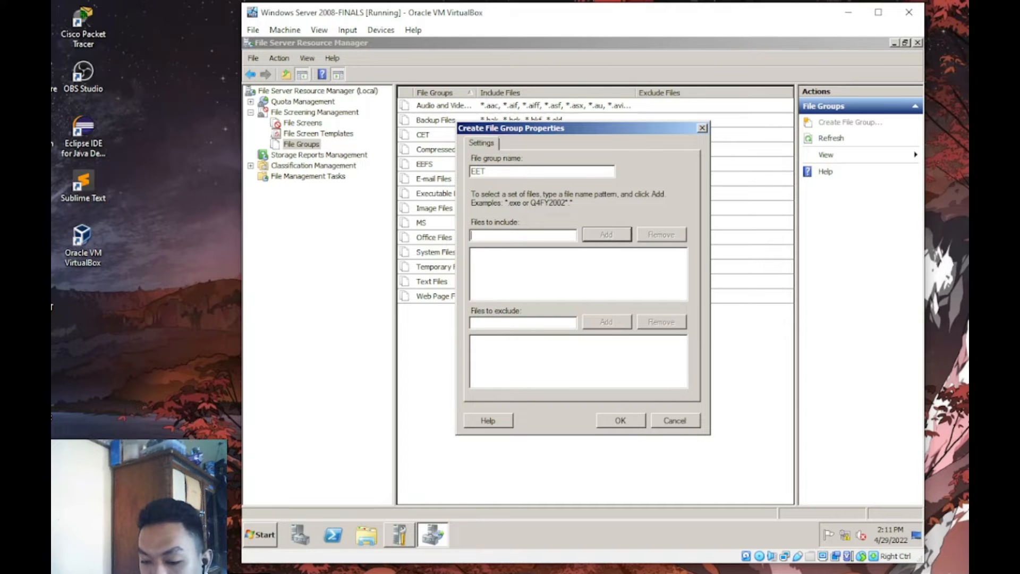
text(.)
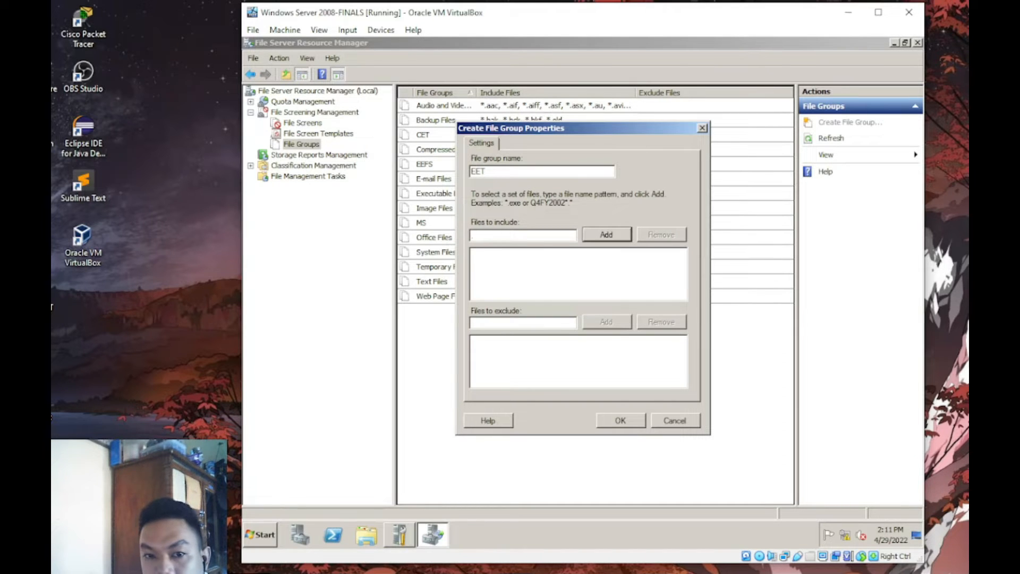
text(ppt)
key(Return)
text(.doc)
key(Return)
- Add .docx, .xls and .pptx to the EET group's included files
text(.docx)
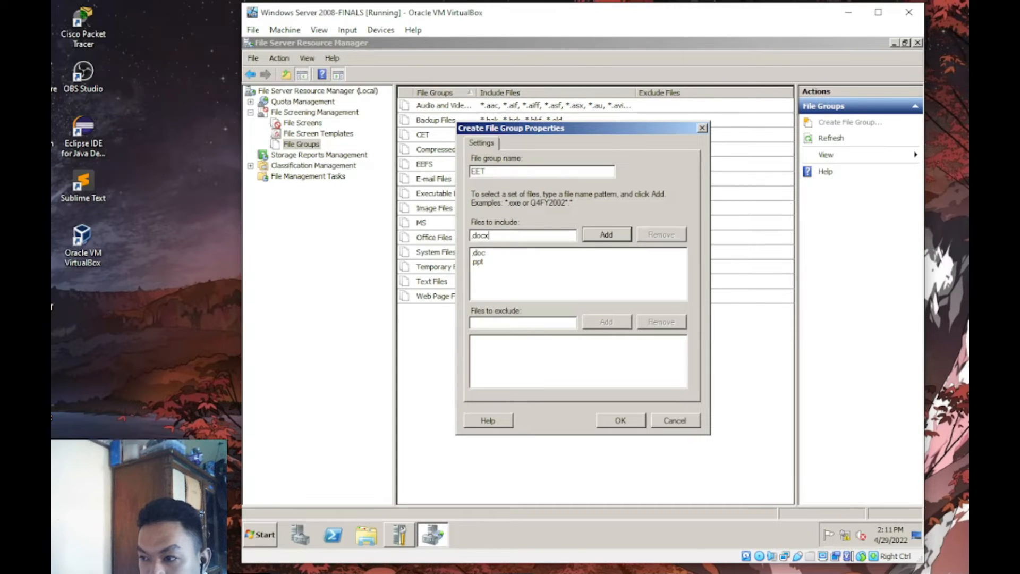
key(Return)
text(.xlas)
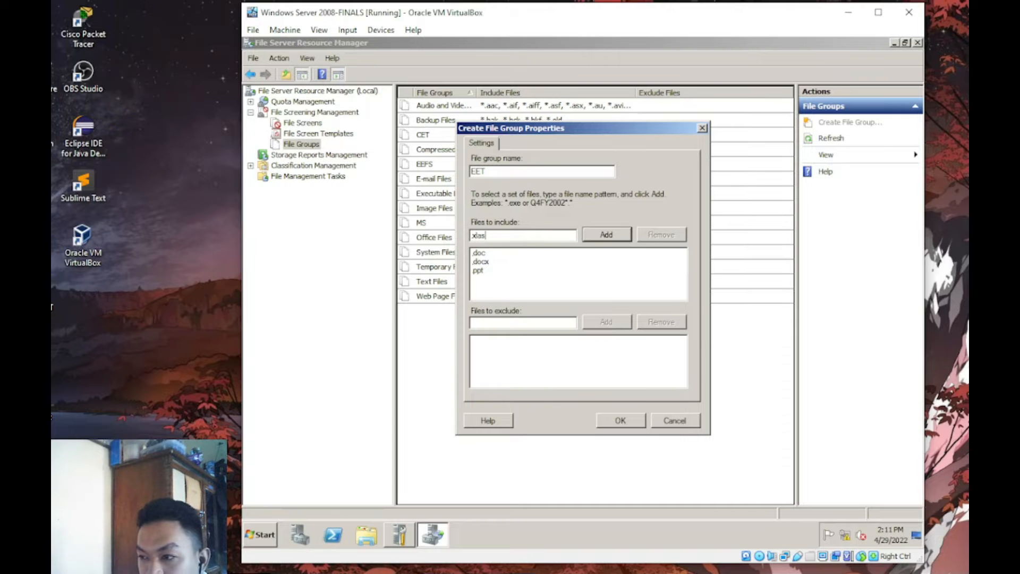
key(BackSpace)
key(BackSpace)
key(BackSpace)
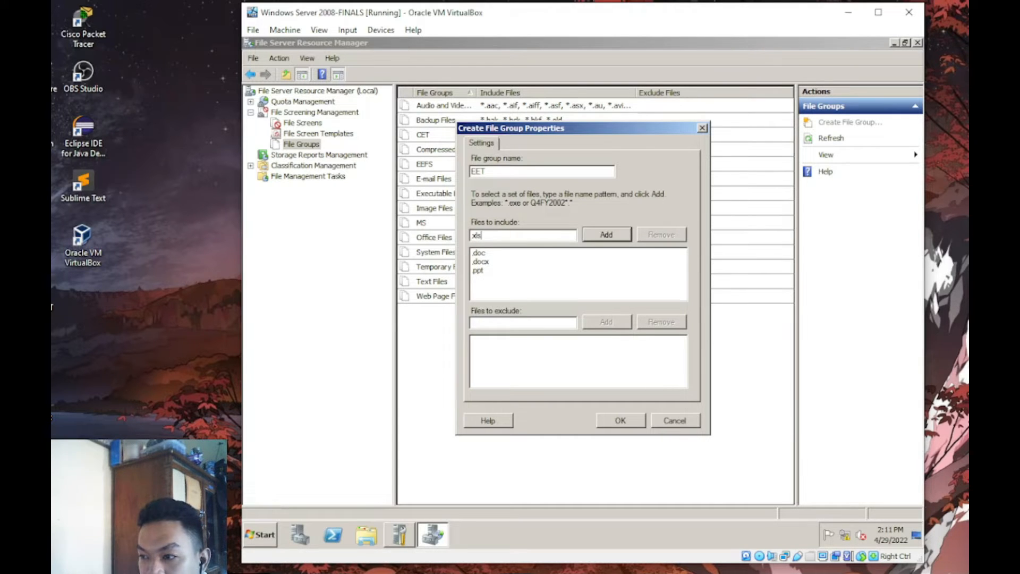
key(Return)
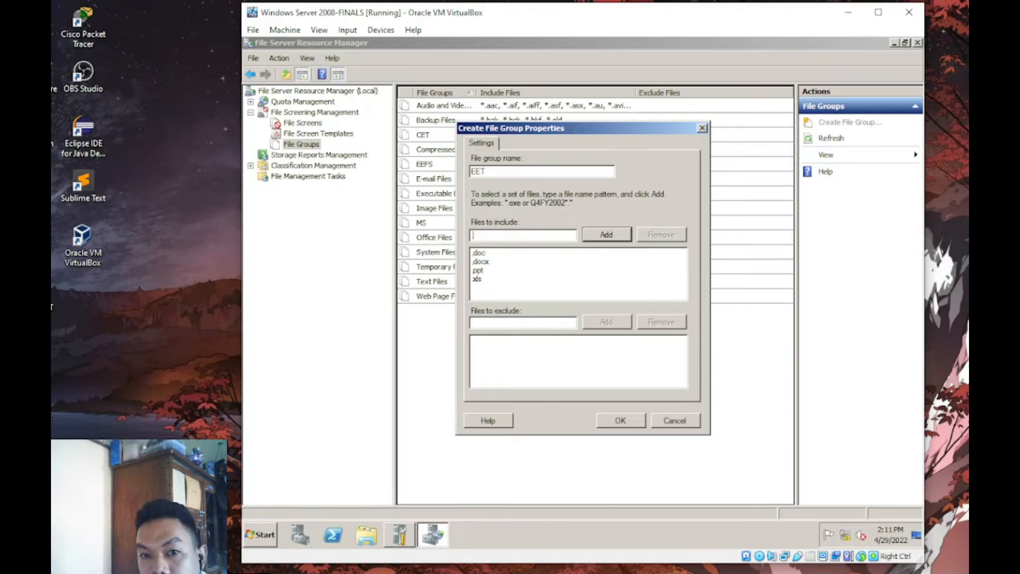
text(pptx)
key(Return)
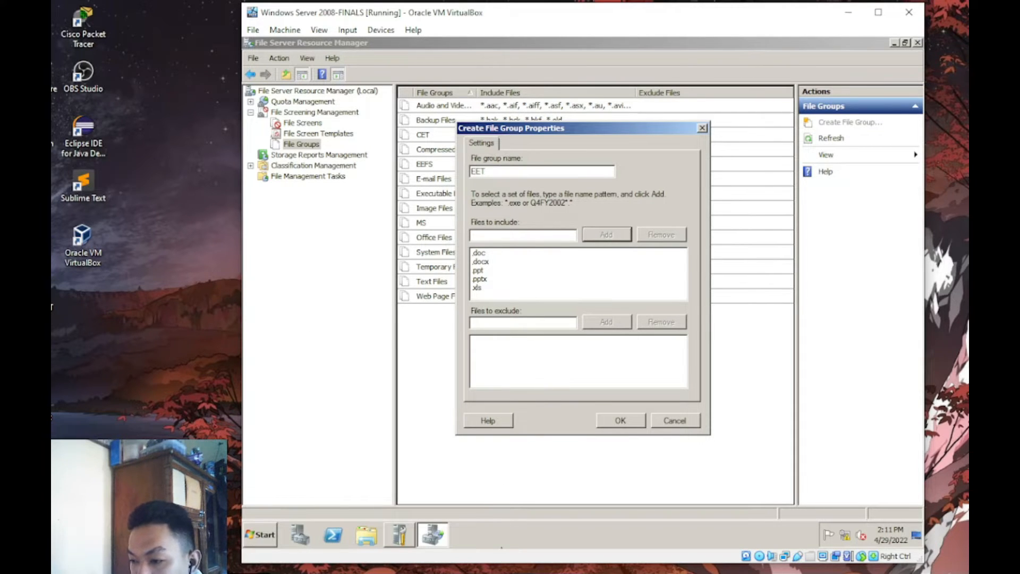
mouse_move(418, 573)
mouse_move(459, 546)
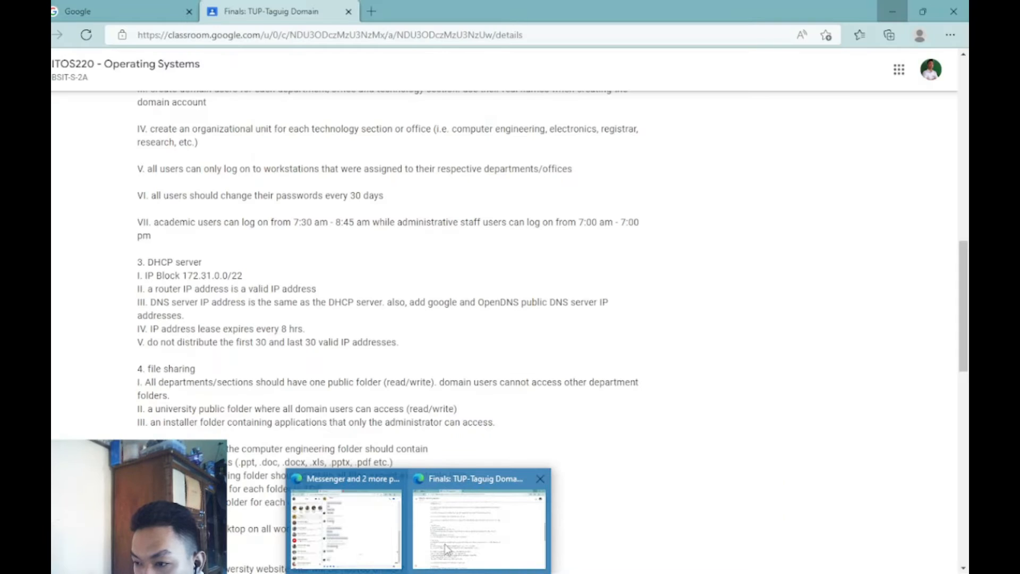
- Check section 4 file-sharing requirements on the assignment page, then minimize the browser
click(445, 544)
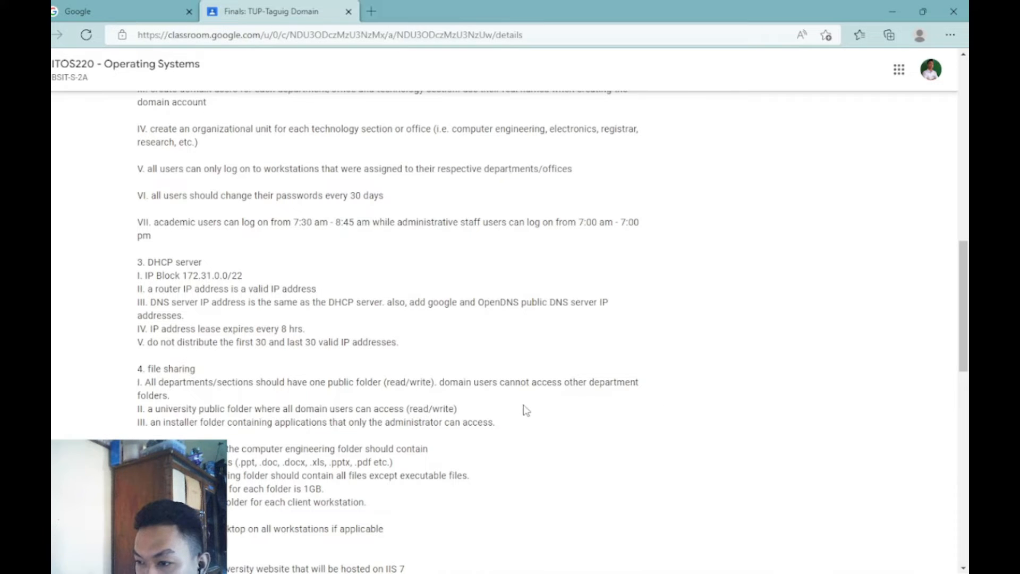
click(892, 11)
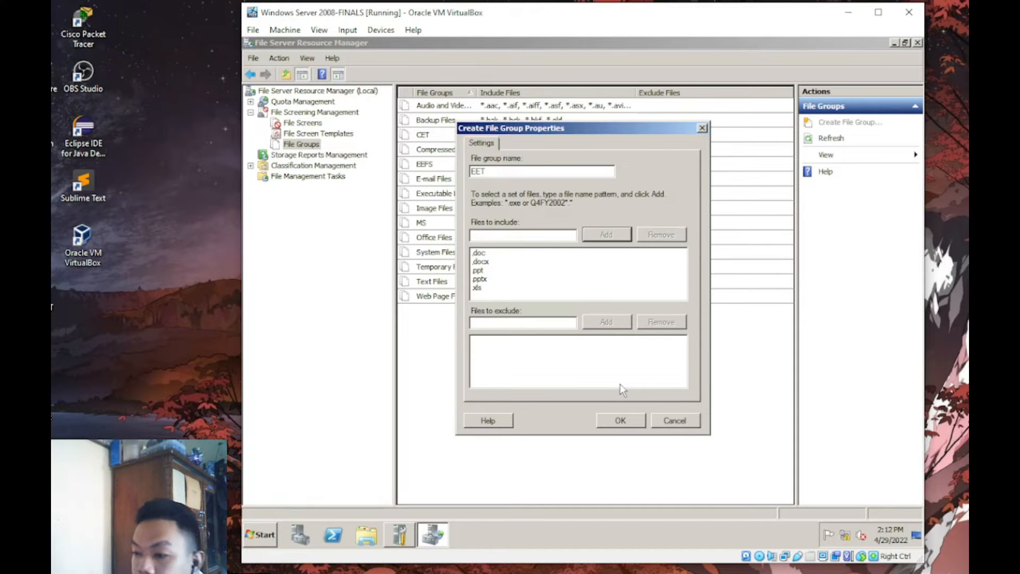
- Confirm the EET file group with its .doc, .docx, .ppt, .pptx and .xls patterns
click(620, 420)
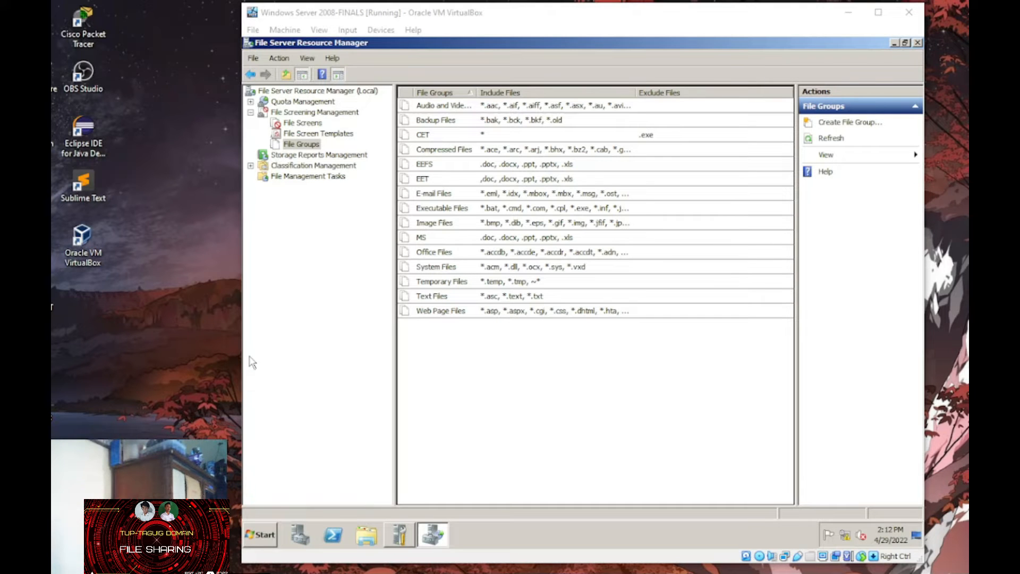
- Create the ECET file group including .ppt, .pptx, .doc and .docx files
key(alt+Tab)
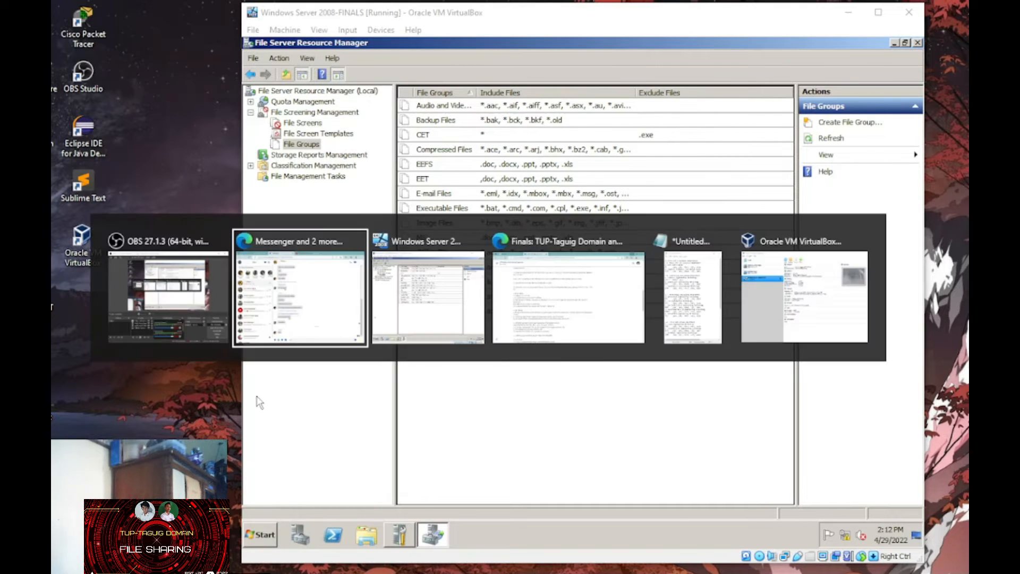
click(863, 123)
text(ECET)
key(Tab)
text(ppt)
key(Return)
text(pptx)
key(Return)
text(doc)
key(Return)
text(d)
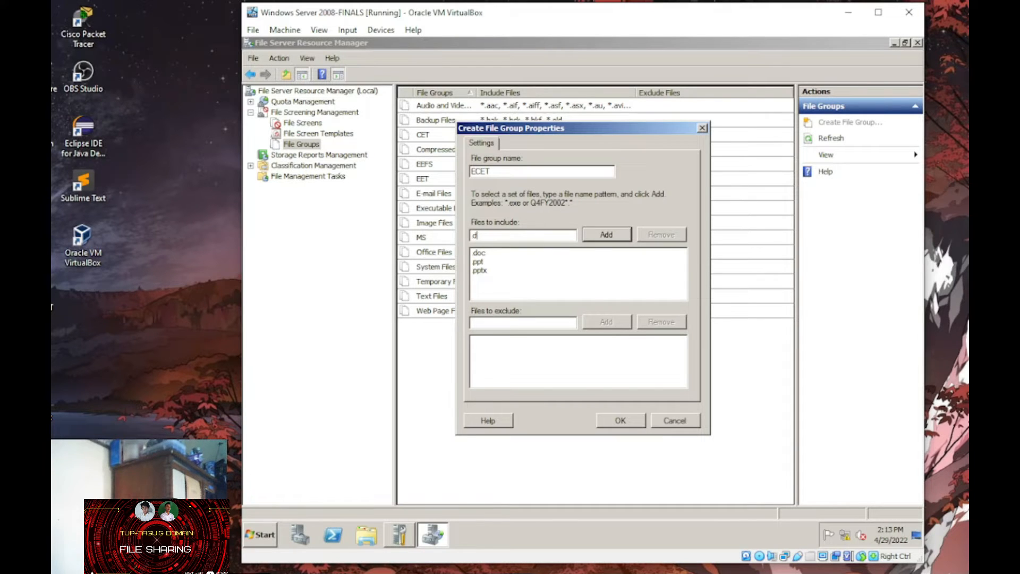
text(pcx)
key(Return)
key(Tab)
- Create the MET file group with .ppt, .pptx and .doc, removing the mistyped 'dpc' pattern
key(Return)
click(862, 123)
text(MET)
key(Tab)
text(dpc)
key(Return)
text(ppt)
key(Return)
text(pptx)
key(Return)
click(479, 253)
click(661, 234)
click(523, 236)
text(doc)
key(Return)
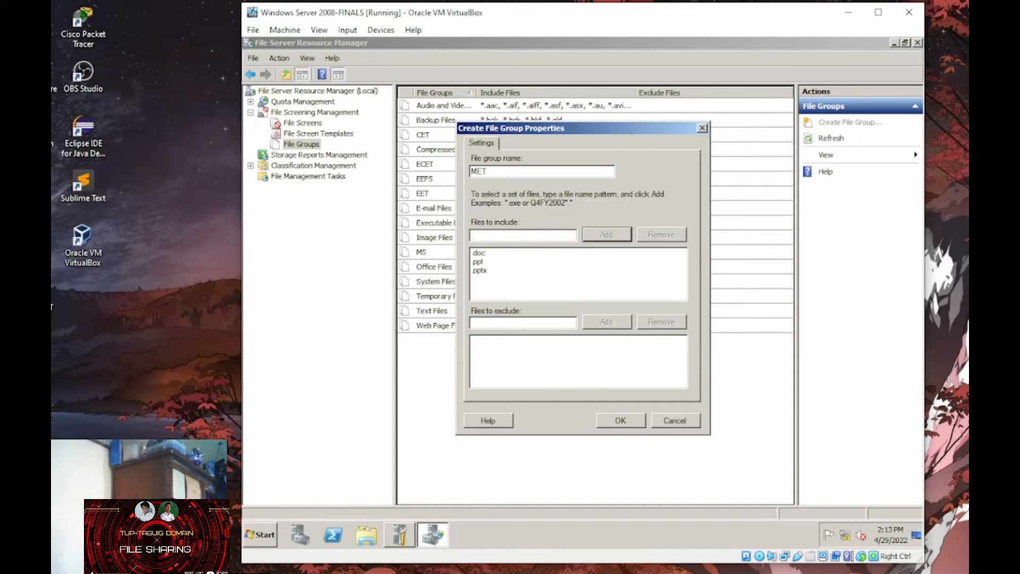
click(620, 420)
- Create the RET file group including .pptx, .doc, .docx and .xls files
click(831, 123)
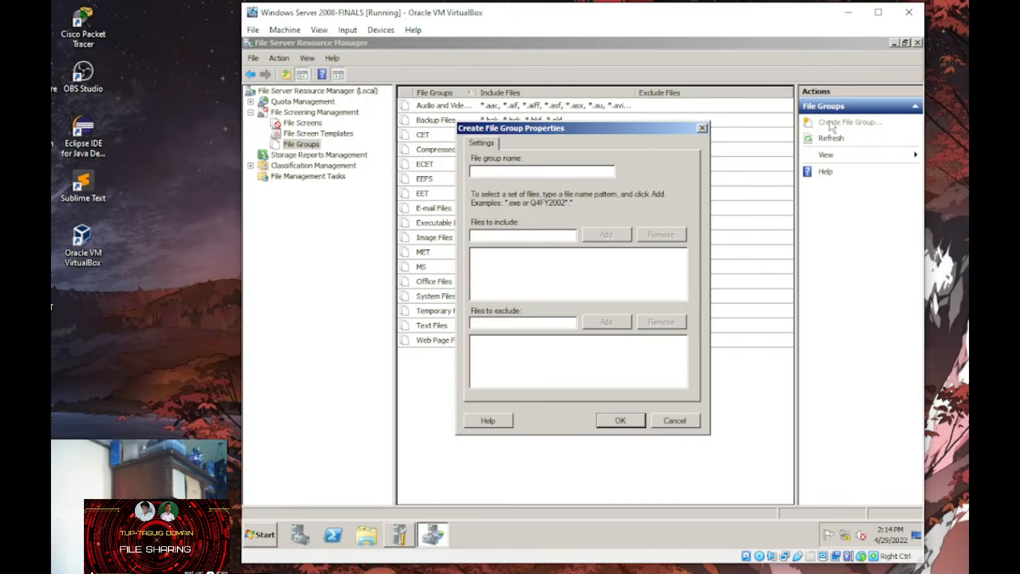
text(RET)
key(Tab)
text(pptx)
key(Return)
text(doc)
key(Return)
text(docx)
key(Return)
text(xls)
click(621, 420)
- Create the NDET file group including .ppt, .pptx, .docx and .doc files
click(832, 123)
text(NDET)
key(Tab)
text(ppt)
key(Return)
text(pptx .docx)
key(Return)
text(dpc)
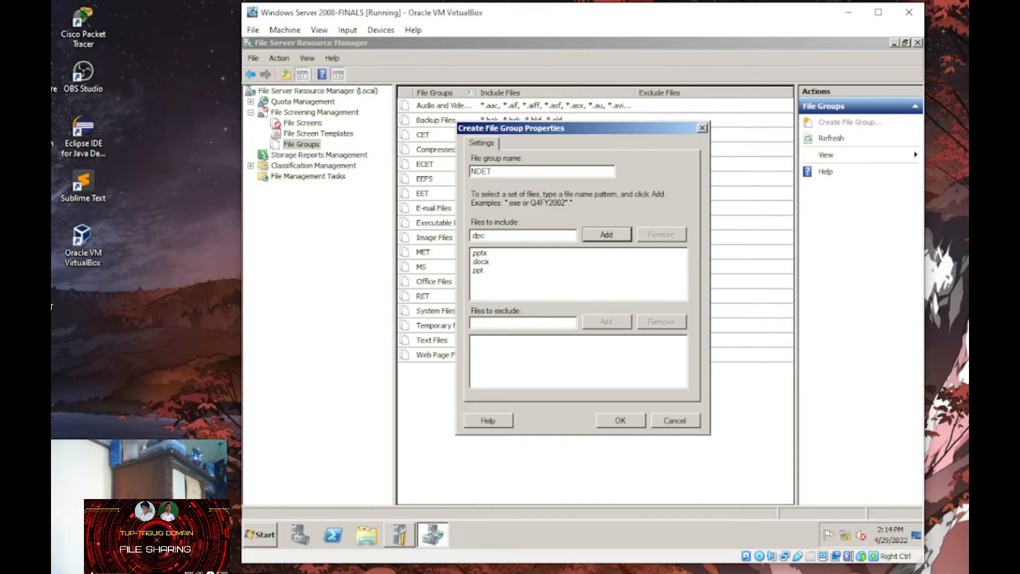
key(Return)
- Add .ppt, .pptx, .doc, .docx and .xls to the ECMET group and save it
key(Return)
- Begin a new file group named ECMET, correcting the mistyped name
click(844, 123)
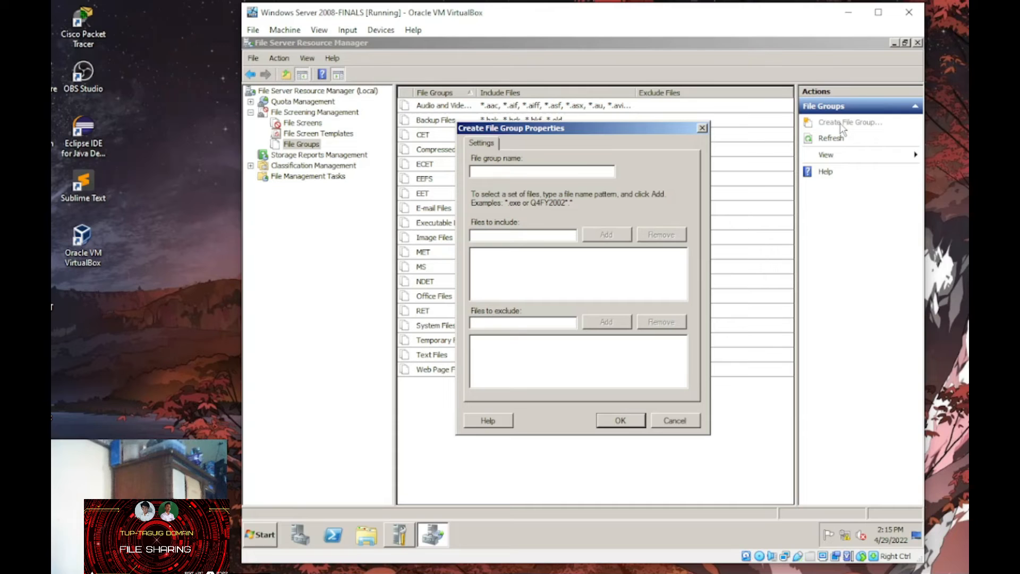
click(501, 173)
text(ECMT)
key(BackSpace)
key(BackSpace)
text(MET)
key(Tab)
text(ppt)
key(Return)
text(pptx)
key(Return)
text(.dpx)
key(BackSpace)
key(BackSpace)
text(oc)
key(Return)
text(.docx)
- Create the AET file group with .ppt, .doc, .docx, .pptx and .xls patterns
key(Return)
text(.xls)
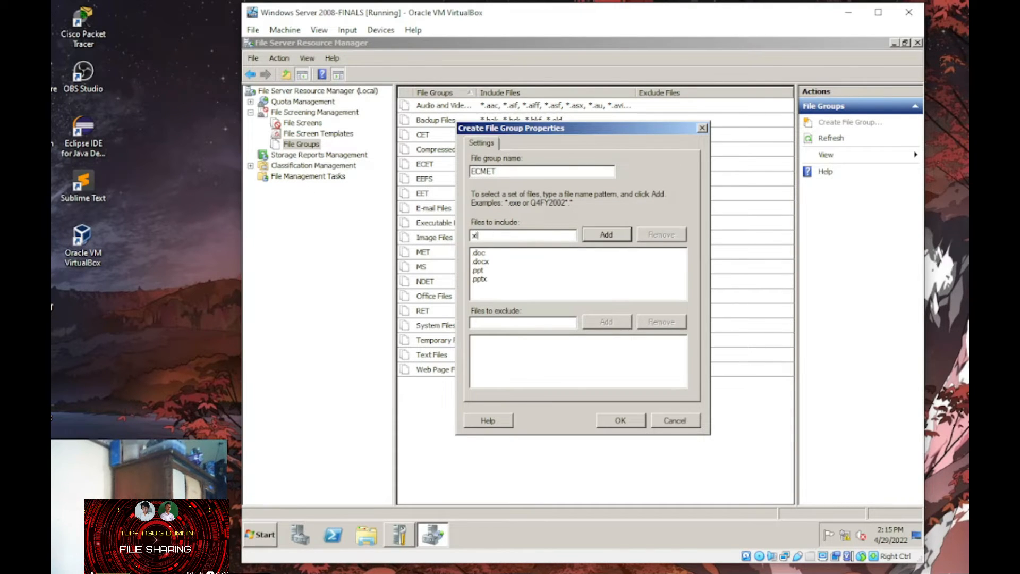
key(Return)
key(Return)
click(849, 122)
text(AET)
key(Tab)
text(pt)
key(Return)
text(.doc)
key(Return)
text(.docx)
key(Return)
text(.pptx)
key(Return)
text(.xls)
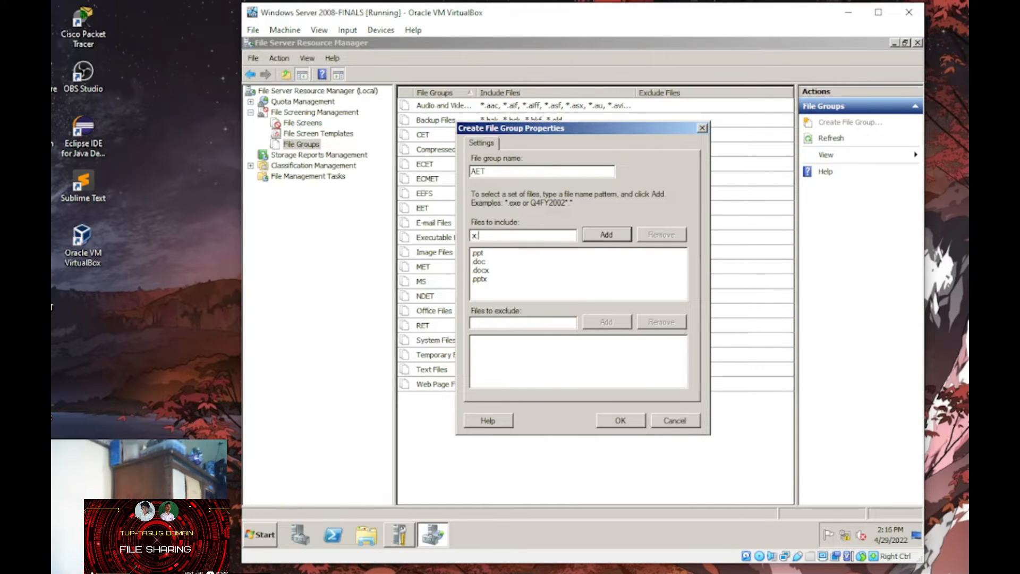
key(Return)
key(Return)
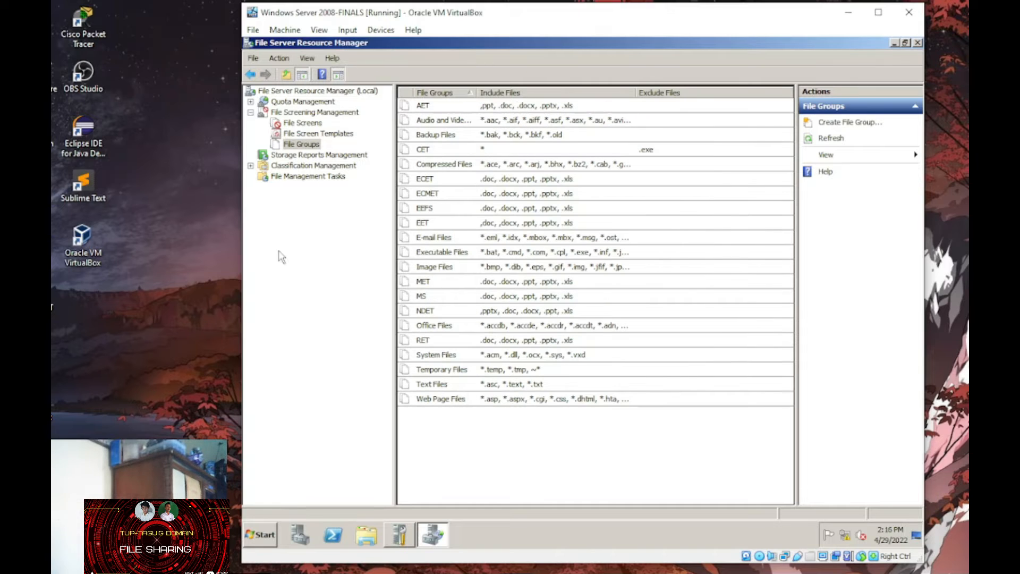
- Create the CVET file group including .ppt, .pptx, .doc, .docx and .xls files
click(849, 122)
text(CVET)
key(Tab)
text(p)
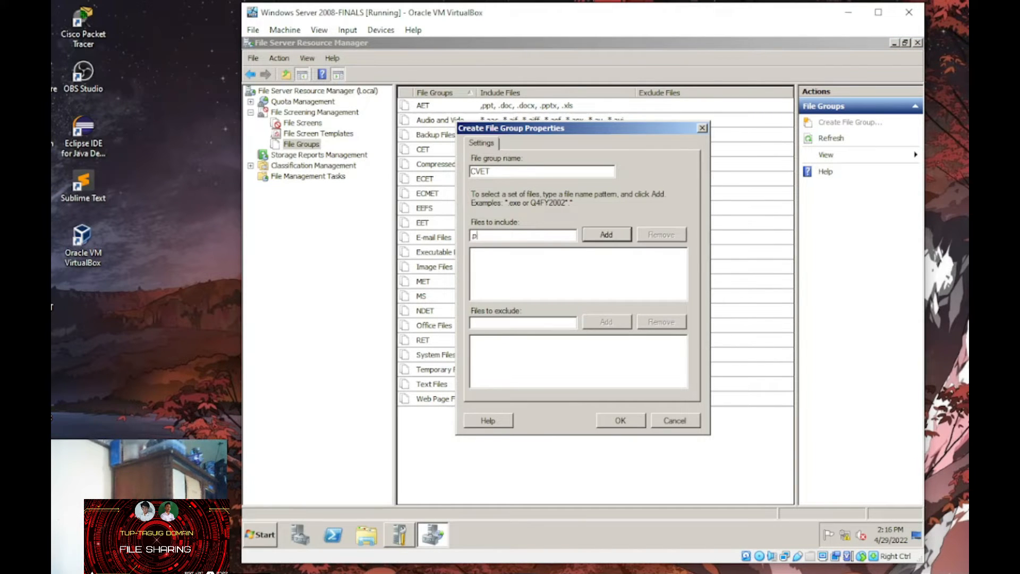
text(pt)
key(Return)
text(.pptx)
key(Return)
text(.doc)
key(Return)
text(.docx)
key(Return)
text(.xls)
- Save CVET, then name a new group ACET and add .ppt, .pptx and .doc
key(Return)
key(Return)
click(850, 122)
text(ACET)
key(Tab)
text(ppt)
key(Return)
text(pptx)
key(Return)
text(doc)
- Add .docx and .xls to ACET, remove the mistyped dpc entry, and save it
key(Return)
text(docx)
key(Return)
text(dpc)
key(Return)
text(.xls)
key(Return)
click(479, 271)
click(661, 234)
click(620, 420)
- Create the CHET file group with .ppt, .pptx, .doc, .docx and .xls
click(841, 123)
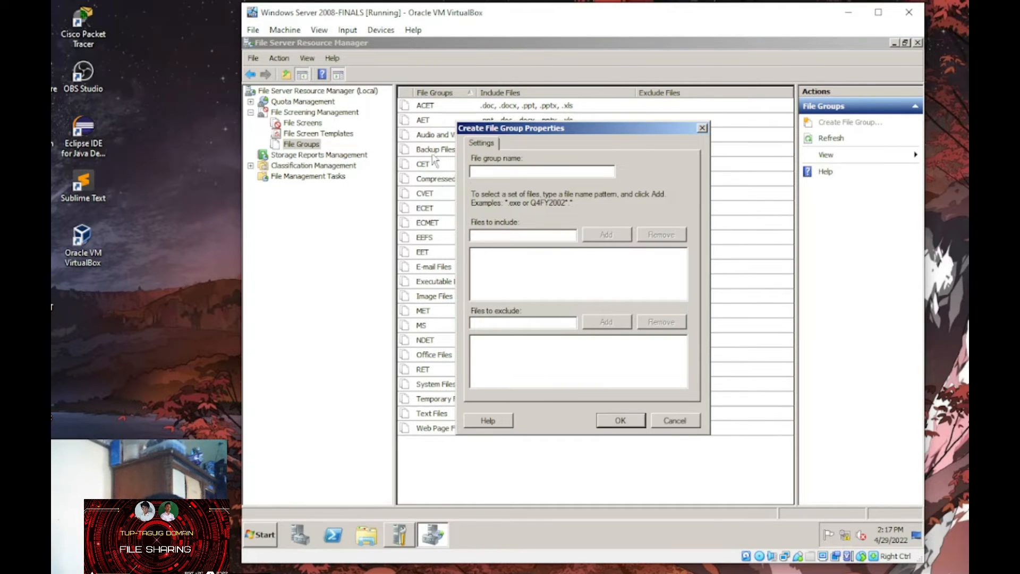
text(CHET)
key(Tab)
text(.ppt)
key(Return)
text(.pptx)
key(Return)
text(.doc)
key(Return)
text(.docxxls)
- Save CHET and create the BETM file group with .doc, .ppt and .pptx
key(Return)
key(Tab)
key(Return)
click(850, 122)
click(548, 169)
text(BETM)
key(Tab)
text(.doc)
key(Return)
text(.ppt)
key(Return)
text(.pptx)
key(Return)
text(.docx)
- Confirm BETM and create the BETE file group with .ppt, .pptx, .doc and .xls
key(Return)
text(.xls)
key(Return)
key(Tab)
key(Return)
click(825, 123)
click(559, 171)
text(BETE)
key(Tab)
text(ppt)
key(Return)
text(pptx)
key(Return)
text(.doc)
key(Return)
text(.docx)
key(Return)
text(.xls)
- Save BETE, then name a new group BETEM and add .ppt and .pptx
key(Return)
key(Tab)
key(Return)
click(834, 122)
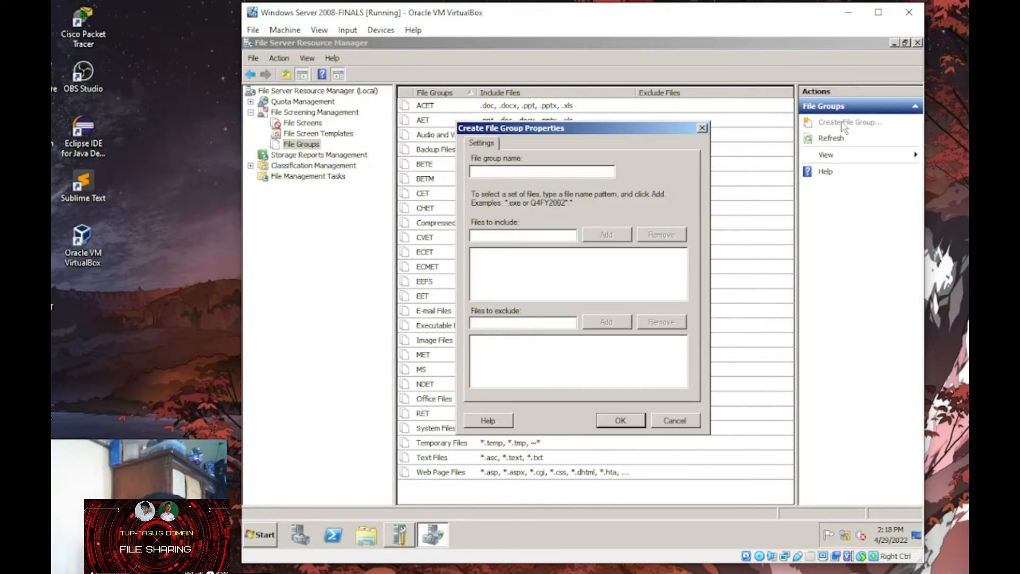
text(BETEM)
key(Tab)
text(ppt)
- Add .doc, .docx and .xls to BETEM and save the group
key(Return)
text(pptx)
key(Return)
text(doc)
key(Return)
text(docx)
key(Return)
text(xls)
key(Return)
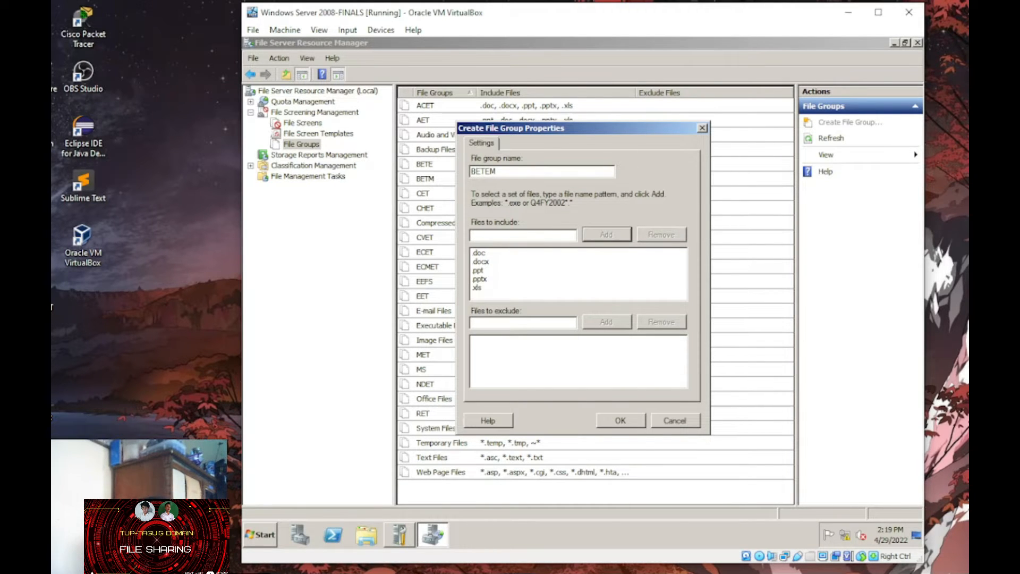
key(Return)
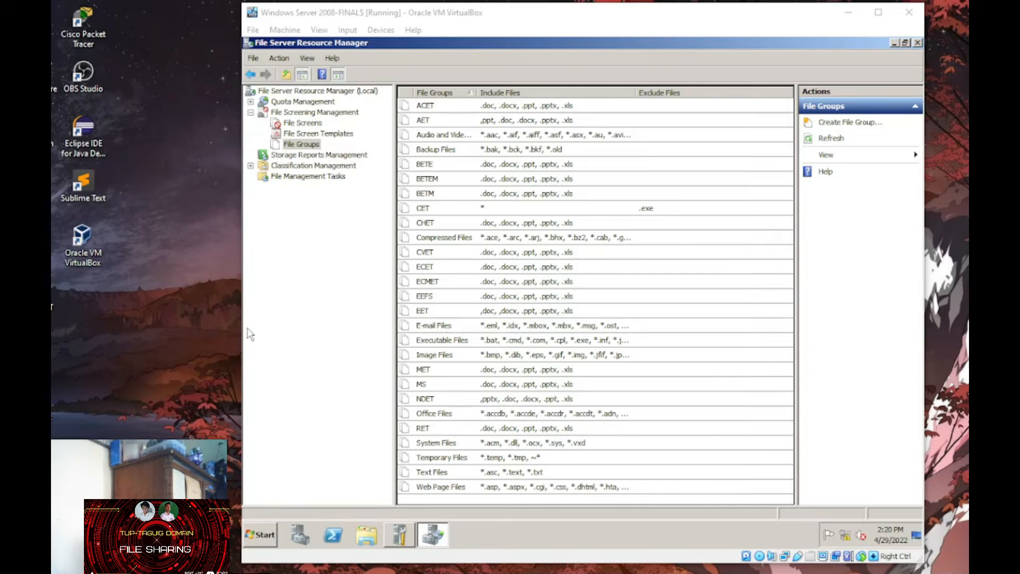
click(850, 122)
- Create the ROFFICE file group with .ppt, .pptx, .doc, .docx and .xls patterns
text(ROFFICE)
key(Tab)
text(ppt)
key(Return)
text(pptx)
key(Return)
text(.doc)
key(Return)
text(.docx)
key(Return)
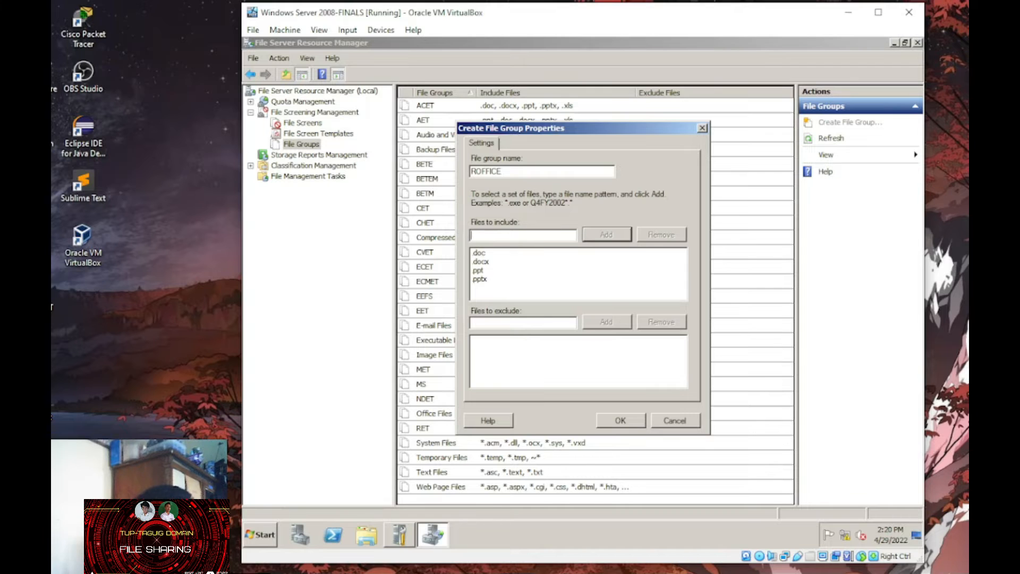
text(.xls)
- Create the DOFFICE file group with .ppt, .pptx, .doc, .docx and .pdf patterns
key(Return)
key(Tab)
key(Return)
click(865, 123)
text(DOFFICE)
key(Tab)
text(ppt)
key(Return)
text(pptx)
key(Return)
text(doc)
key(Return)
text(docx)
key(Return)
text(.pdf)
key(Return)
key(Return)
click(860, 120)
text(REXT)
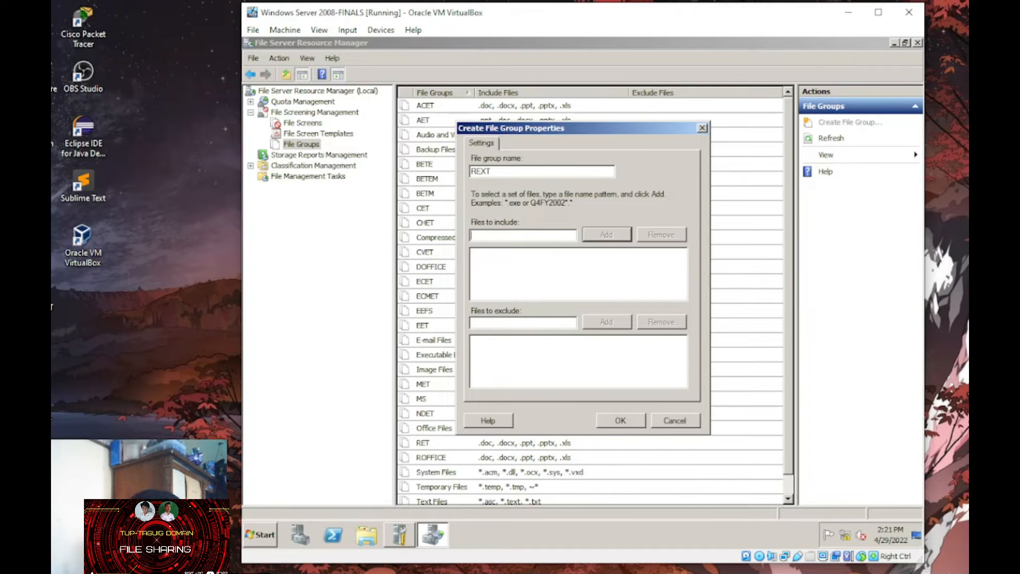
text(pptx)
- Create the REXT file group with Office and .pdf patterns, removing the mistyped dpc entry
key(Return)
text(dpc)
key(Return)
text(.dpoc)
key(Return)
text(.docx)
key(Return)
text(.xls)
- Create the HRMO file group with .ppt, .pptx, .doc, .docx, .xls and .pdf patterns
key(Return)
text(.pdf)
key(Return)
click(481, 273)
click(661, 234)
click(620, 420)
click(849, 122)
text(HRMO)
key(Tab)
text(.ppt .pptx)
key(Return)
text(.doc)
key(Return)
text(.docx)
key(Return)
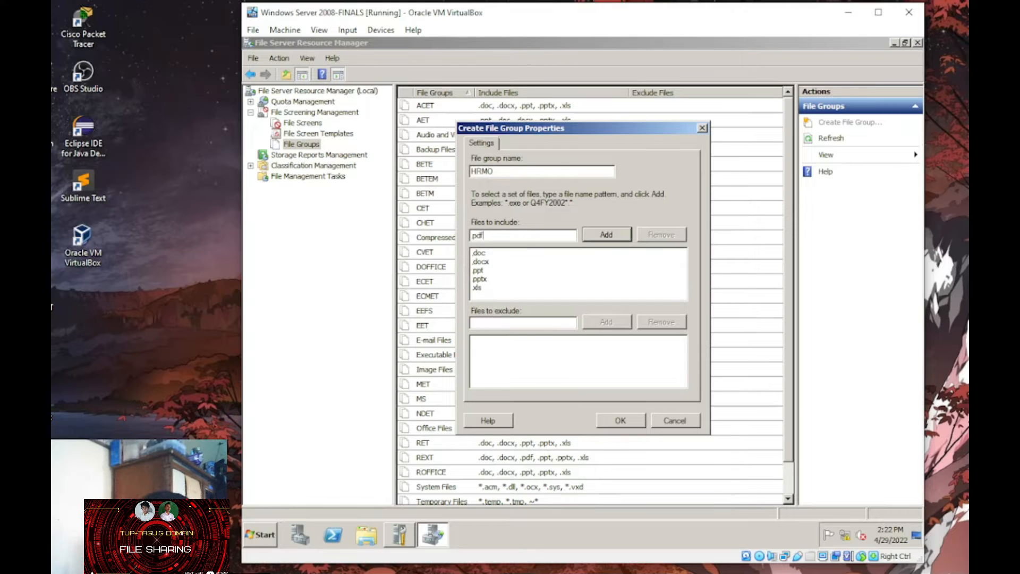
- Create the FOFFICE file group with .doc, .ppt and .pptx patterns
key(Return)
key(Return)
click(847, 124)
text(FOFFICE)
key(Tab)
text(.doc)
key(Return)
text(.ppt)
key(Return)
text(.pptx)
key(Return)
key(Return)
text(.p)
- Create an SPR file group with .dpc, .dpcx, .xls and .pdf patterns
key(Return)
key(Return)
click(846, 125)
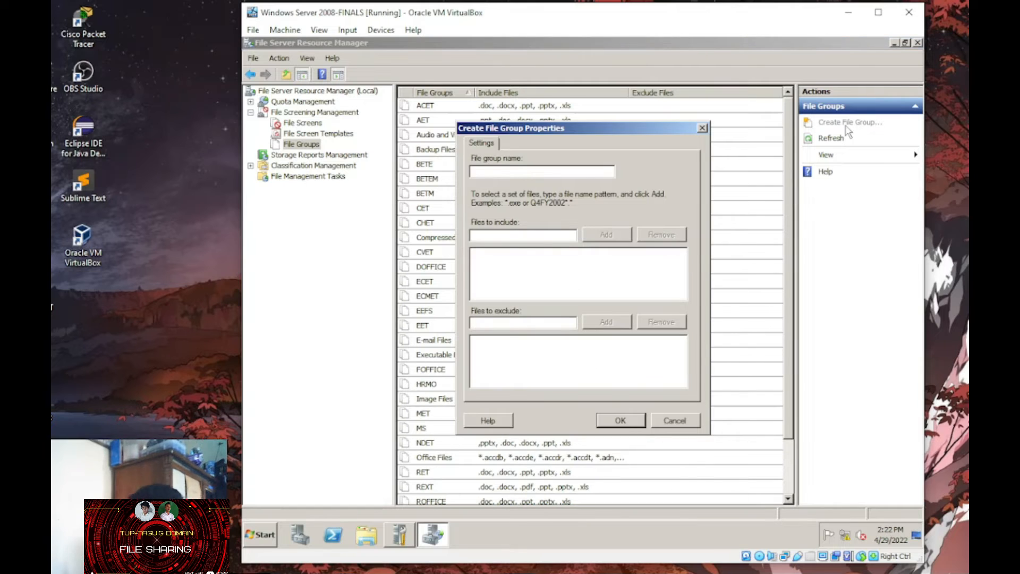
text(SPR)
key(Tab)
key(Return)
text(.dpc)
key(Return)
text(.dpcx)
key(Return)
text(.xls)
- Start the RCOFFICE file group with .ppt, .pptx, .doc, .docx and .pdf patterns
key(Return)
text(.pdf)
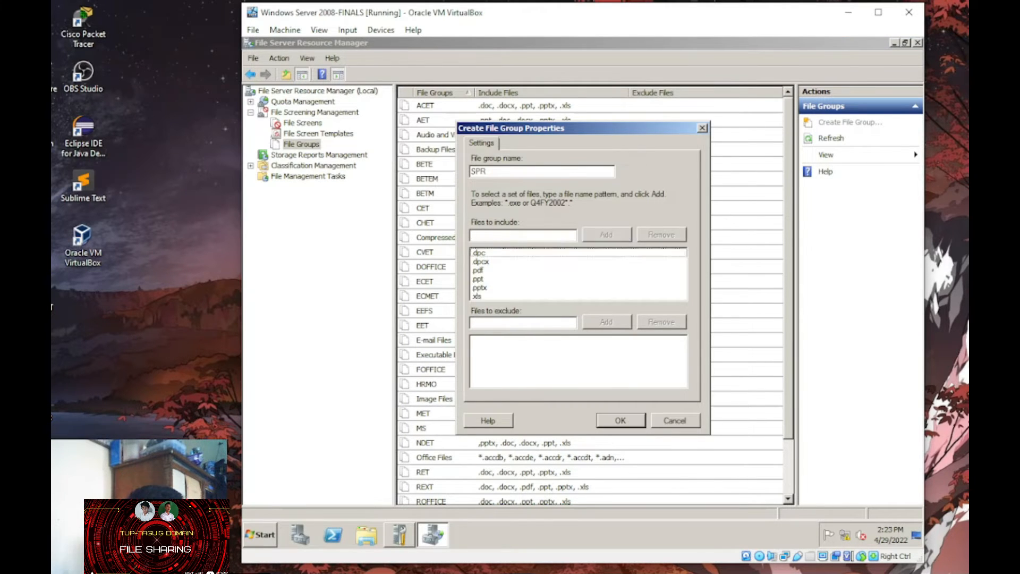
key(Return)
click(849, 123)
text(RCOFFICE)
key(Tab)
text(.dpc)
key(Return)
text(.ppt)
key(Return)
text(.pptx)
key(Return)
text(.doc)
key(Return)
text(.docs)
key(Return)
text(.docx)
key(Return)
text(.pdf)
key(Return)
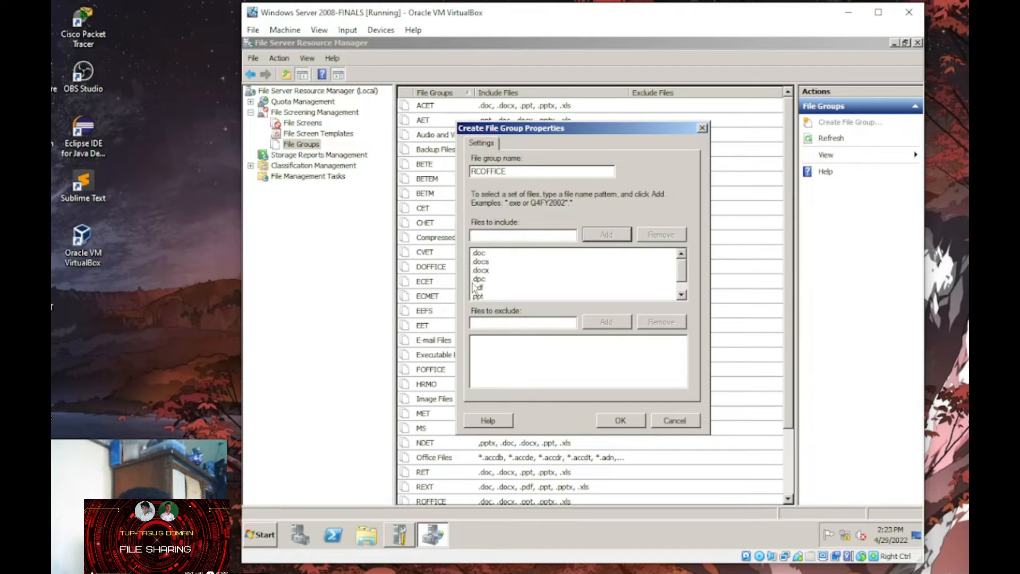
- Remove the mistyped .docs entry from RCOFFICE and save the group
click(497, 261)
click(659, 234)
click(610, 420)
- Create the LSERVICES file group with .ppt, .pptx, .doc and .docx patterns
click(864, 124)
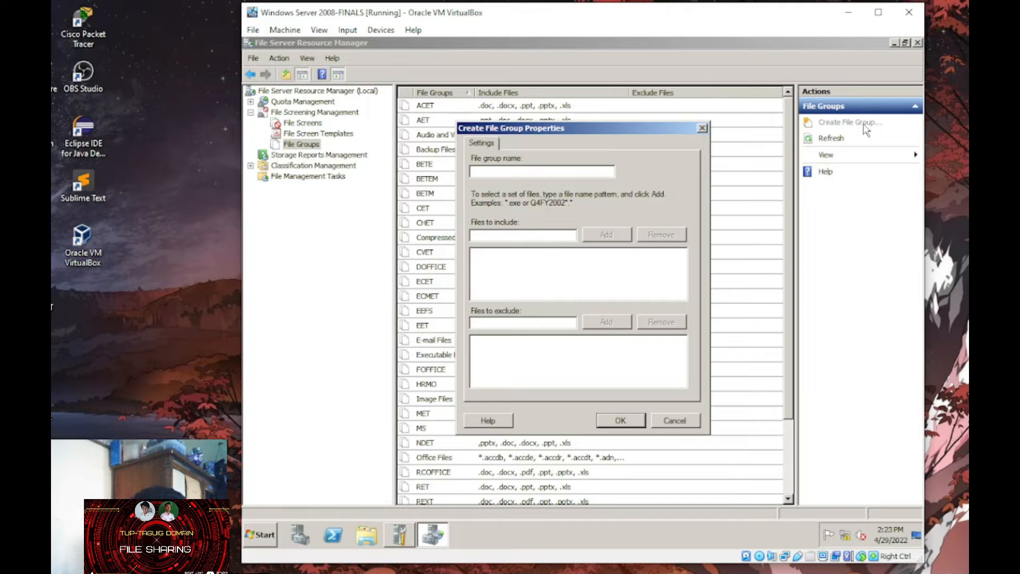
text(LSERVICES)
key(Tab)
text(.ppt)
key(Return)
text(.pptx)
key(Return)
text(.doc)
key(Return)
text(.docx)
key(Return)
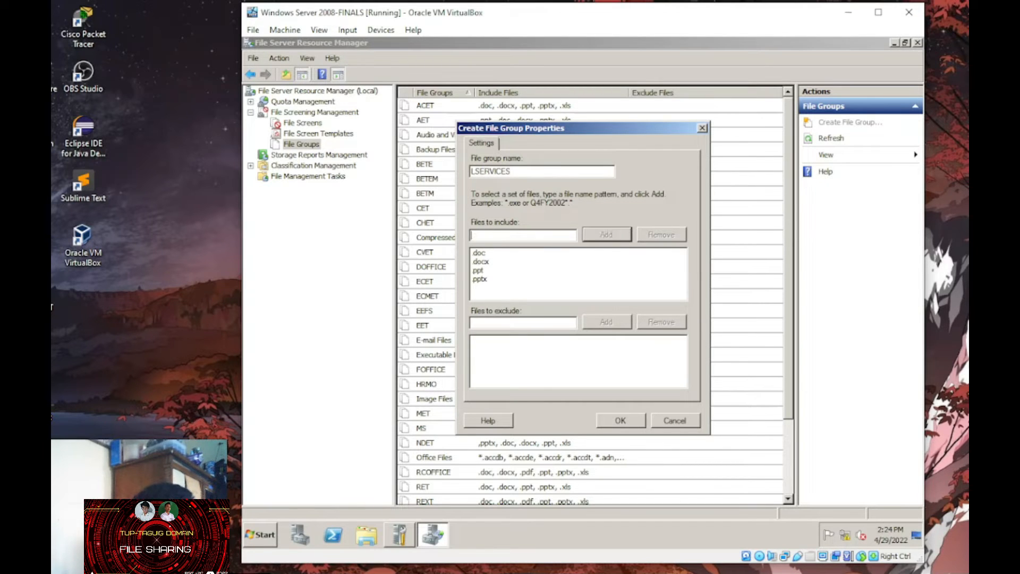
key(Return)
click(863, 123)
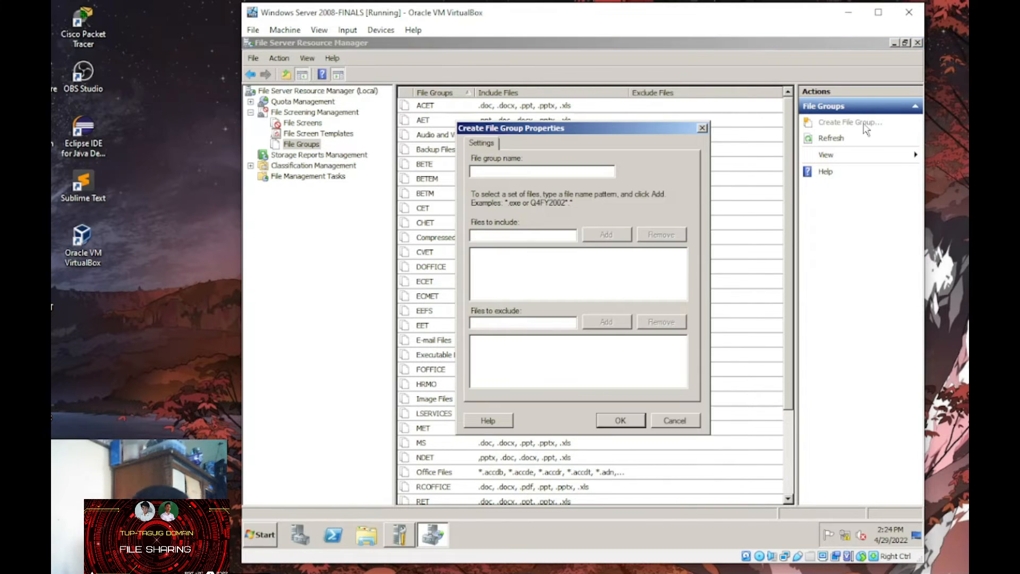
- Name the new file group TUPT and add *.ppt, *.pptx and *.doc patterns
key(alt+Tab)
click(506, 172)
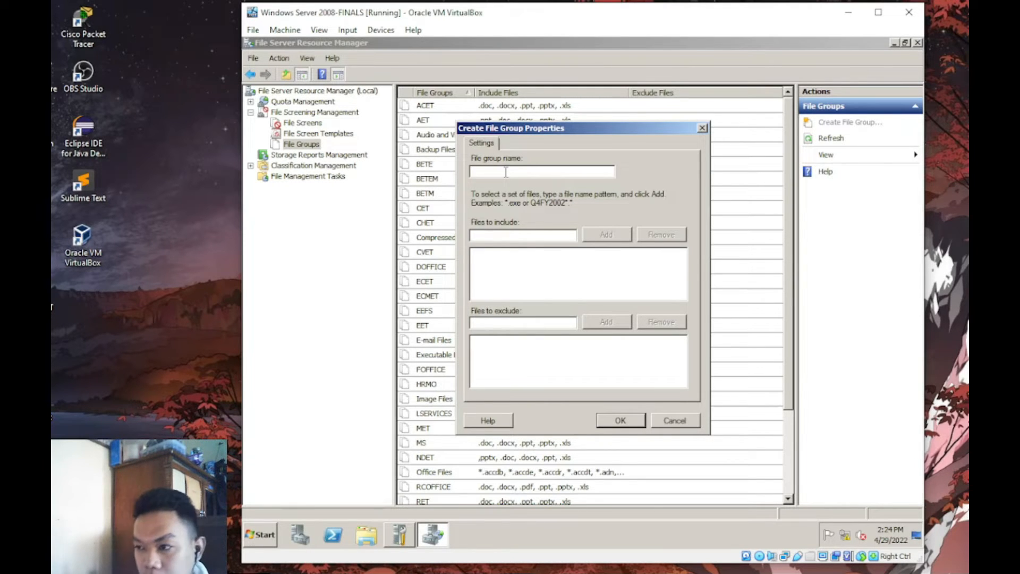
text(UPT)
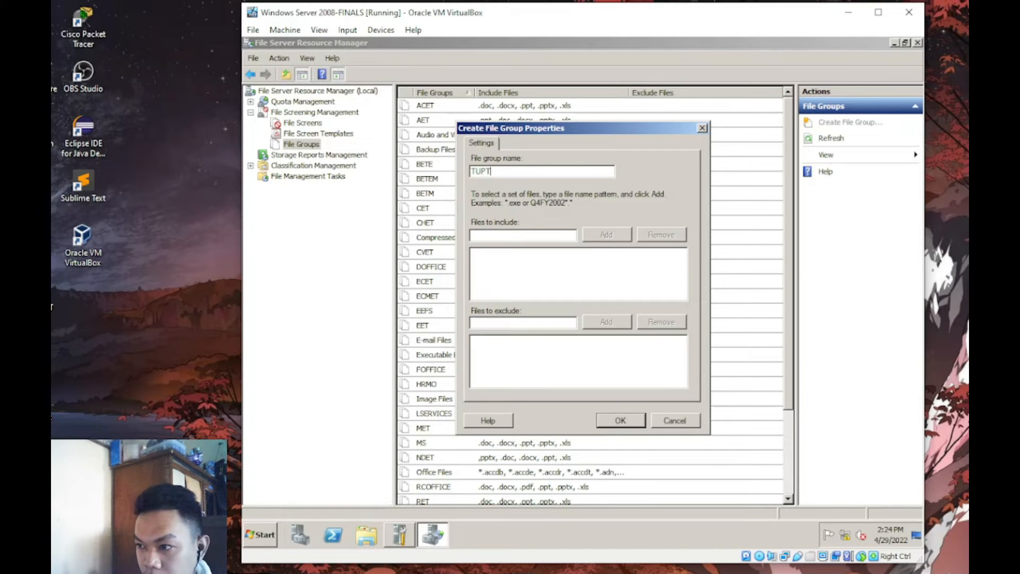
key(Tab)
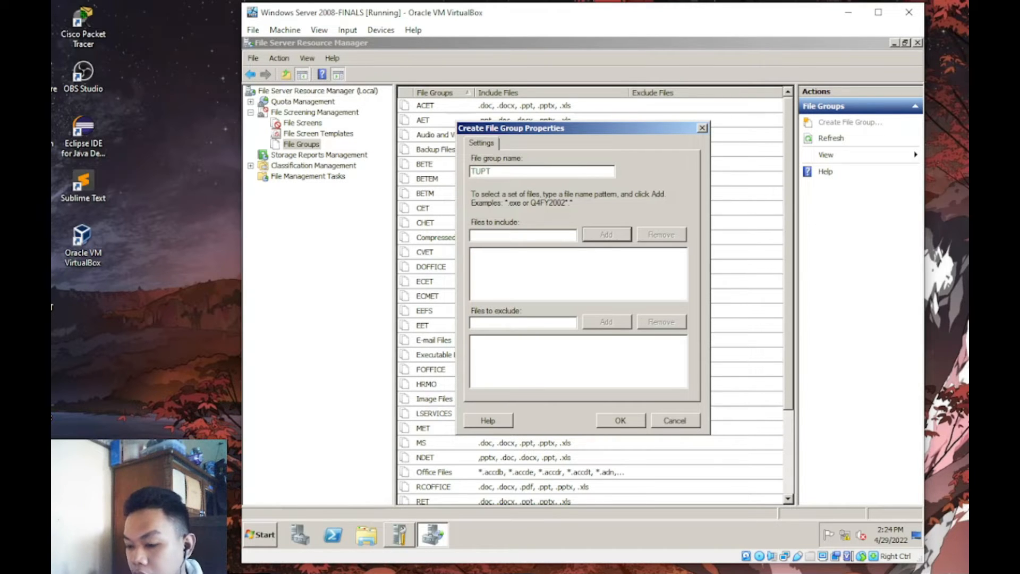
text(*)
key(Return)
text(*.pptx)
key(Return)
text(*.doc)
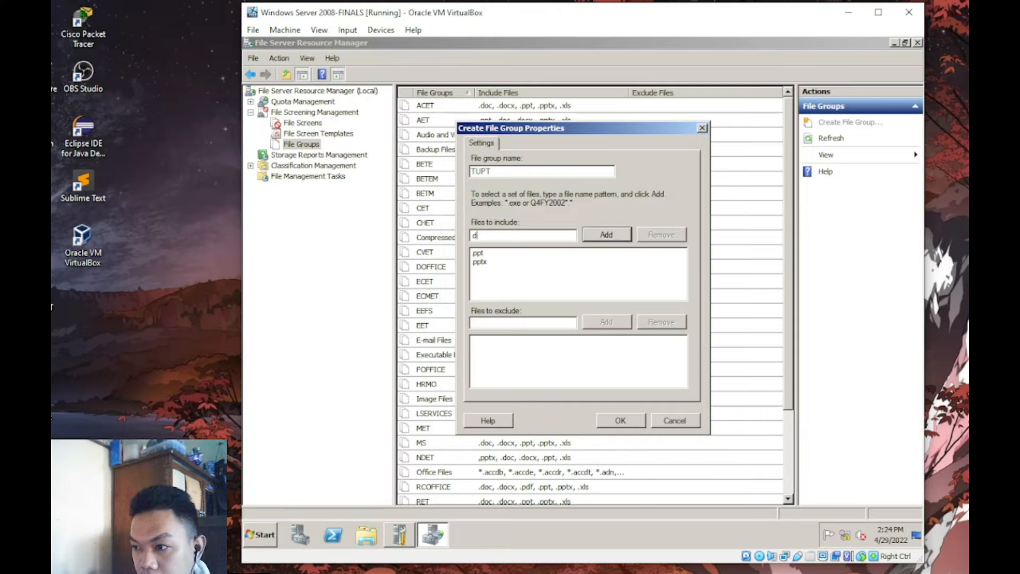
key(Return)
- Add *.docx, *xls and pdf patterns and save the TUPT file group
text(*.docx)
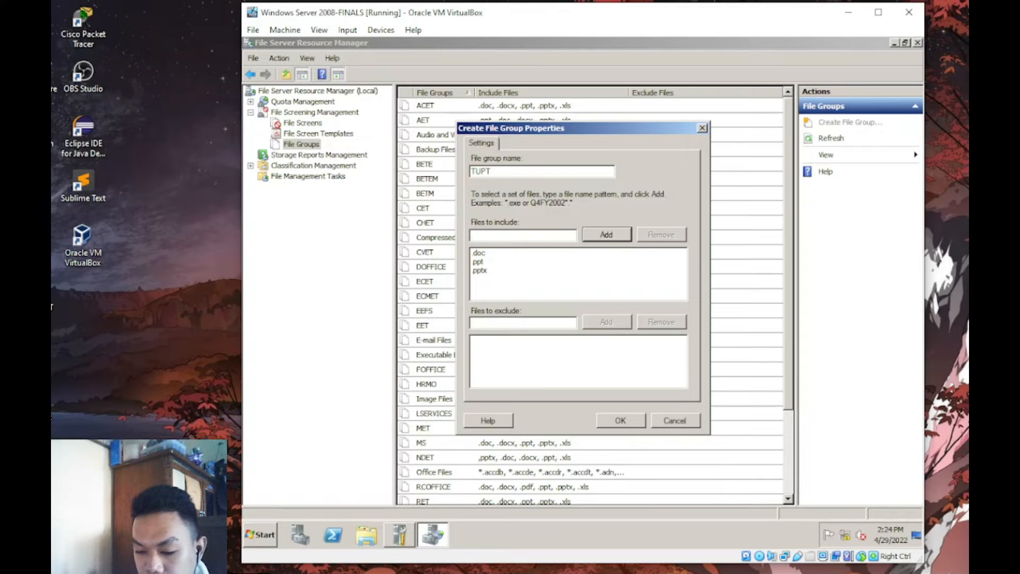
key(Return)
text(*)
text(xls)
key(Return)
text(pdf)
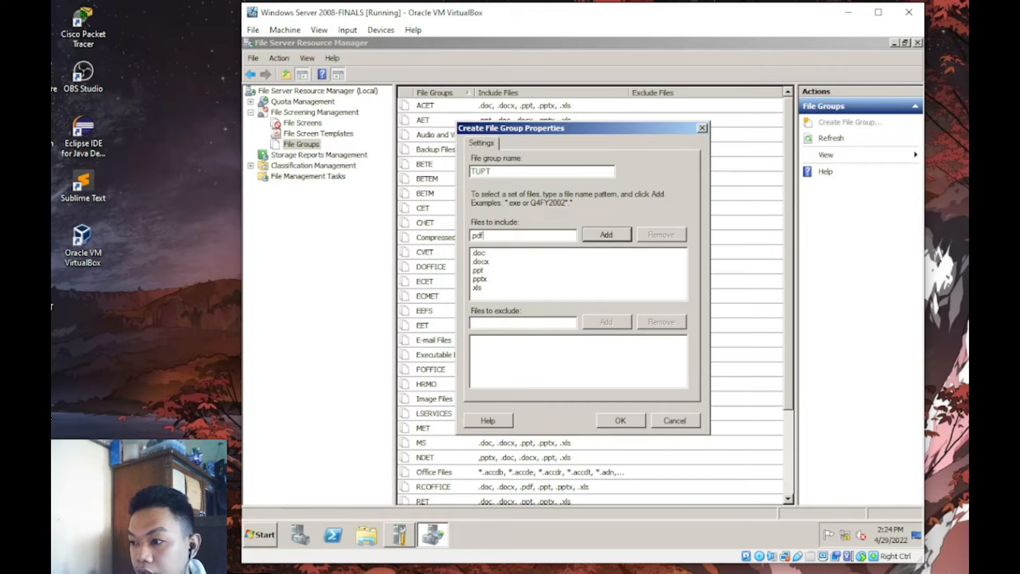
key(Return)
click(620, 421)
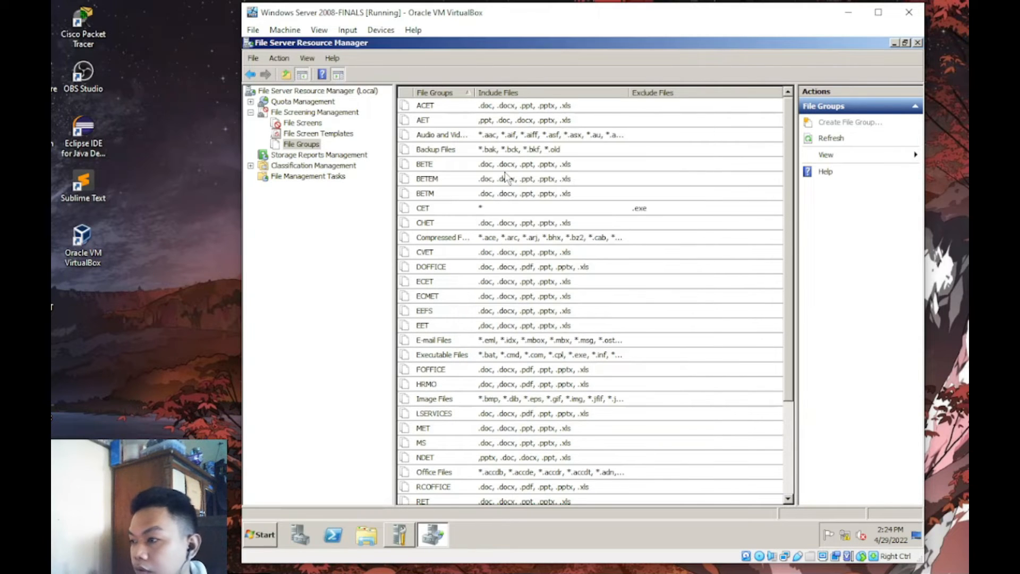
- Create the ADMIN INS file group with the * pattern so it covers all files
click(864, 124)
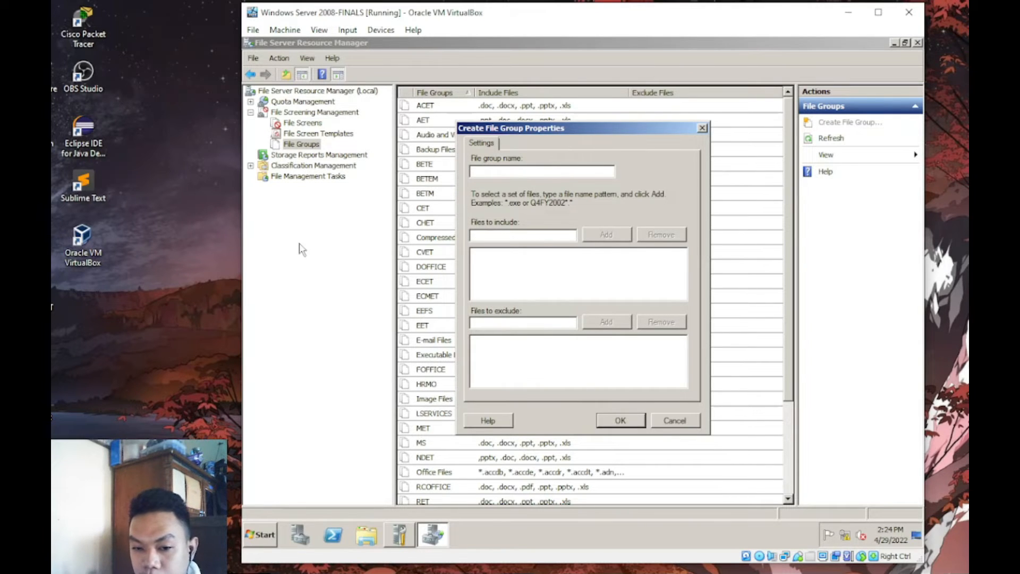
key(alt+Tab)
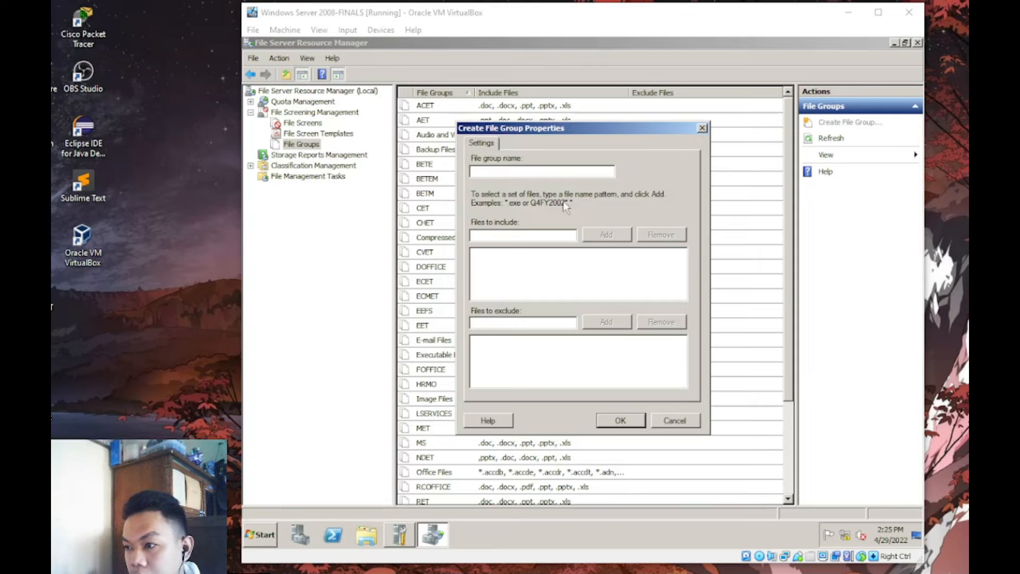
click(545, 172)
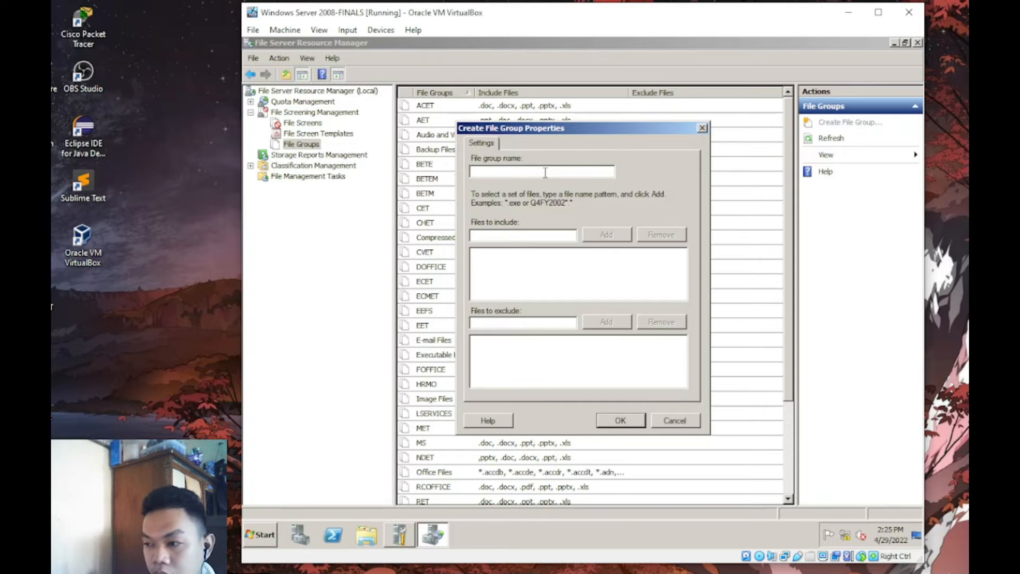
text(ADMIN INS)
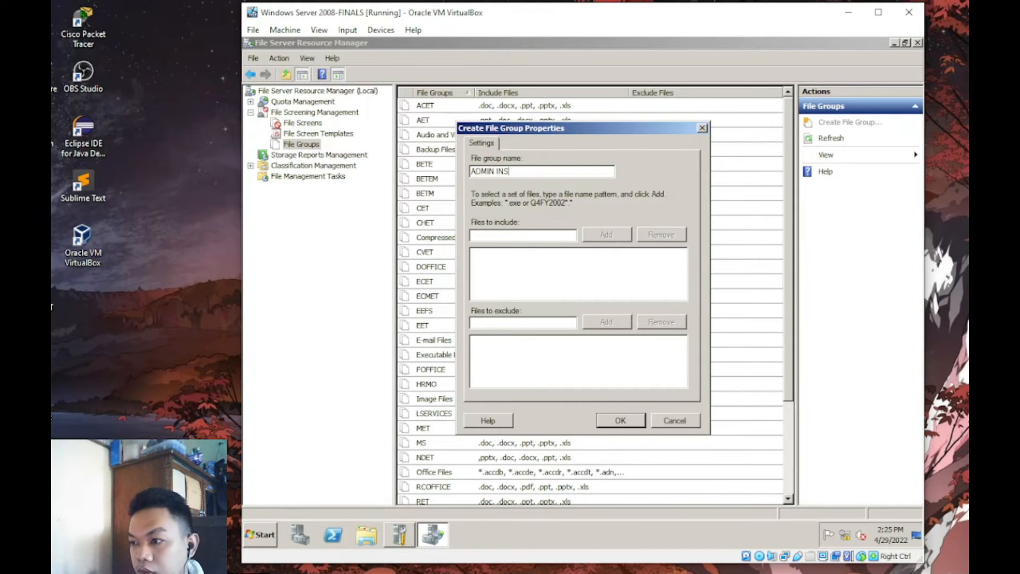
click(523, 235)
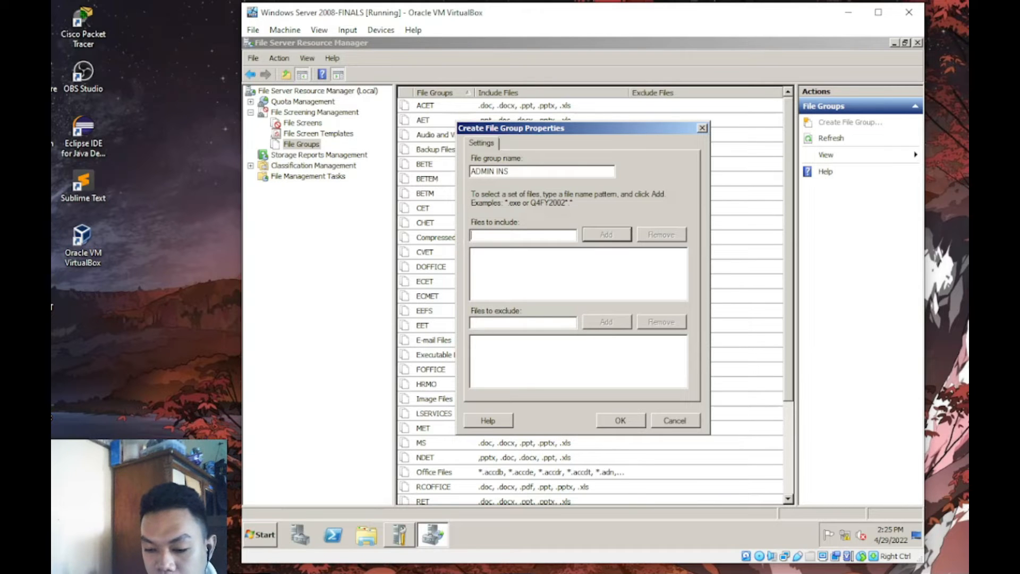
text(*)
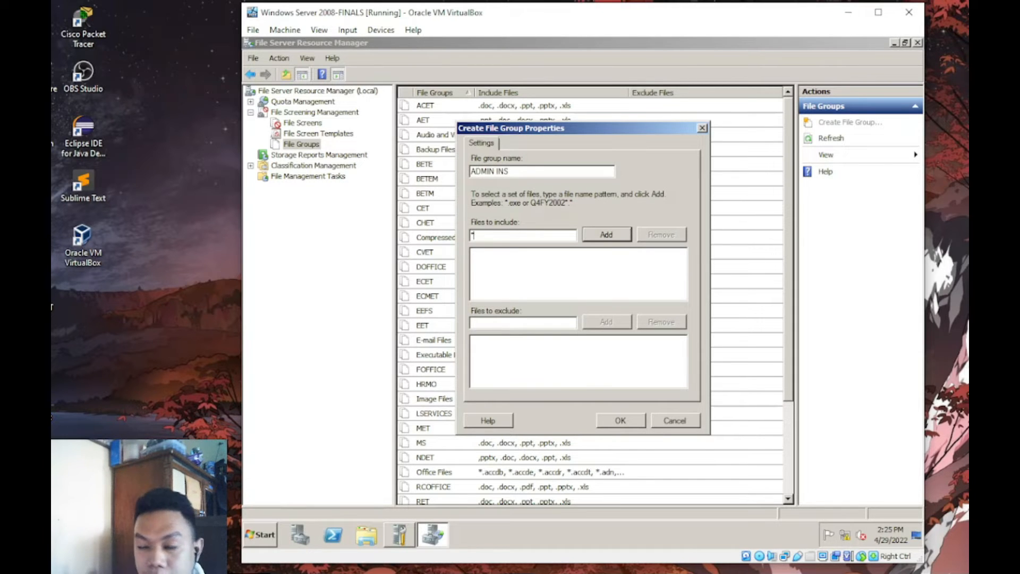
key(Return)
key(Return)
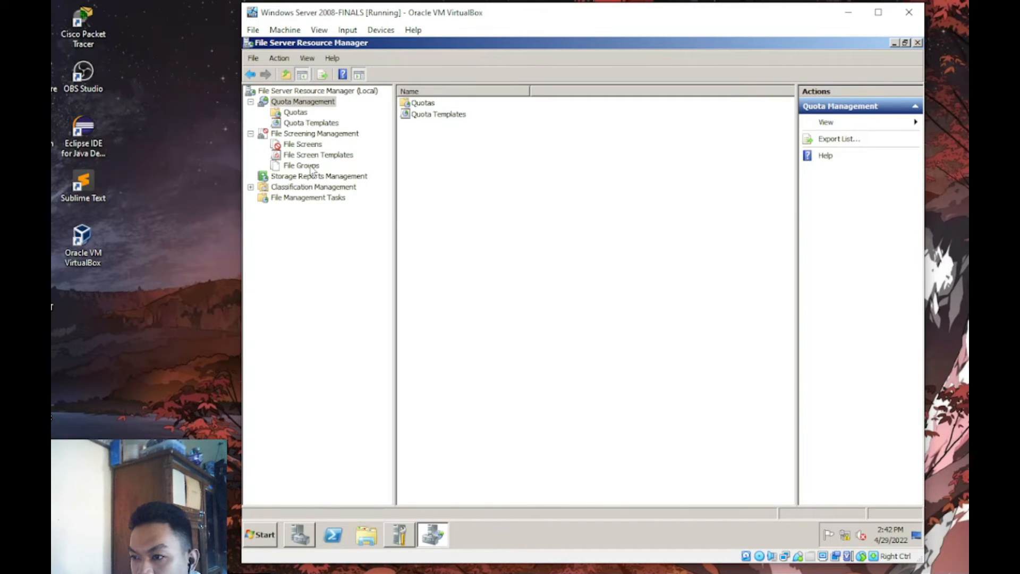
- Go to Quota Management's Quota Templates list and begin a new quota template
click(313, 165)
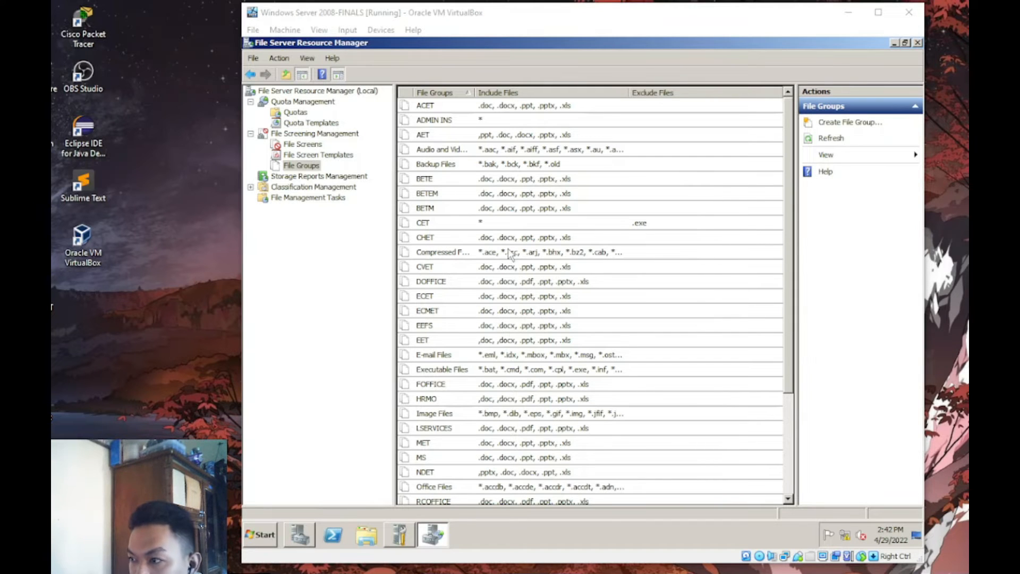
click(321, 105)
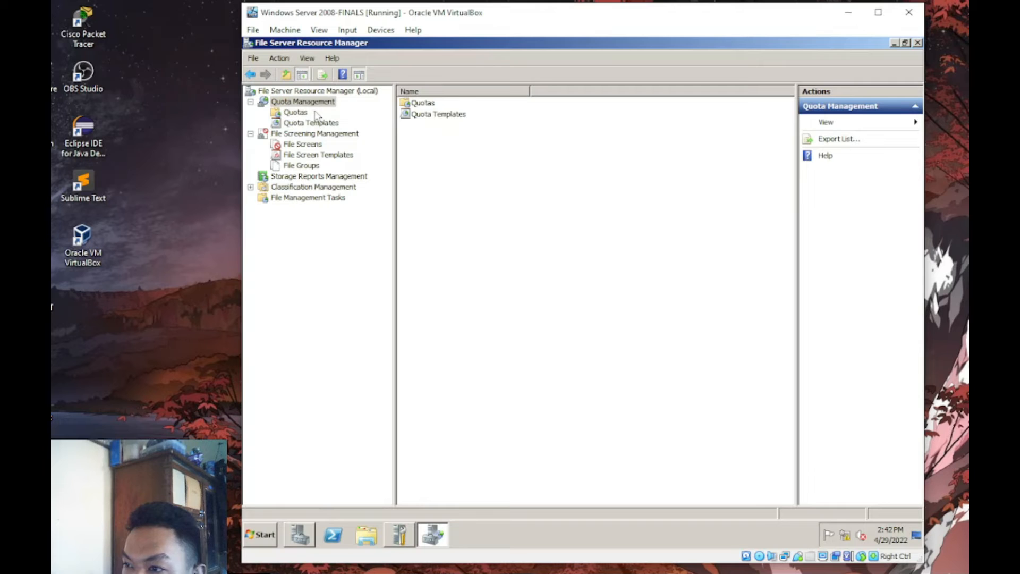
click(306, 123)
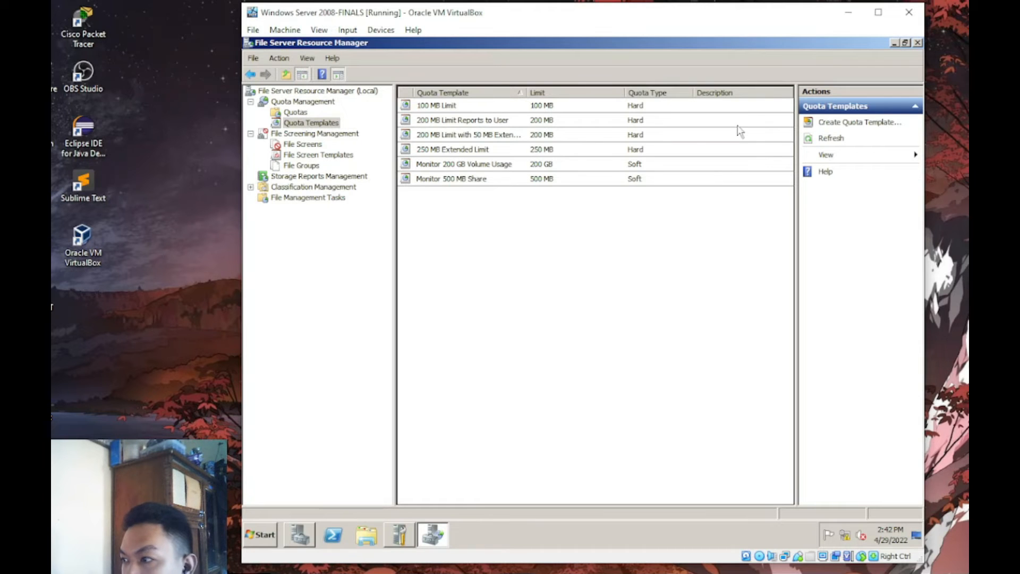
click(860, 124)
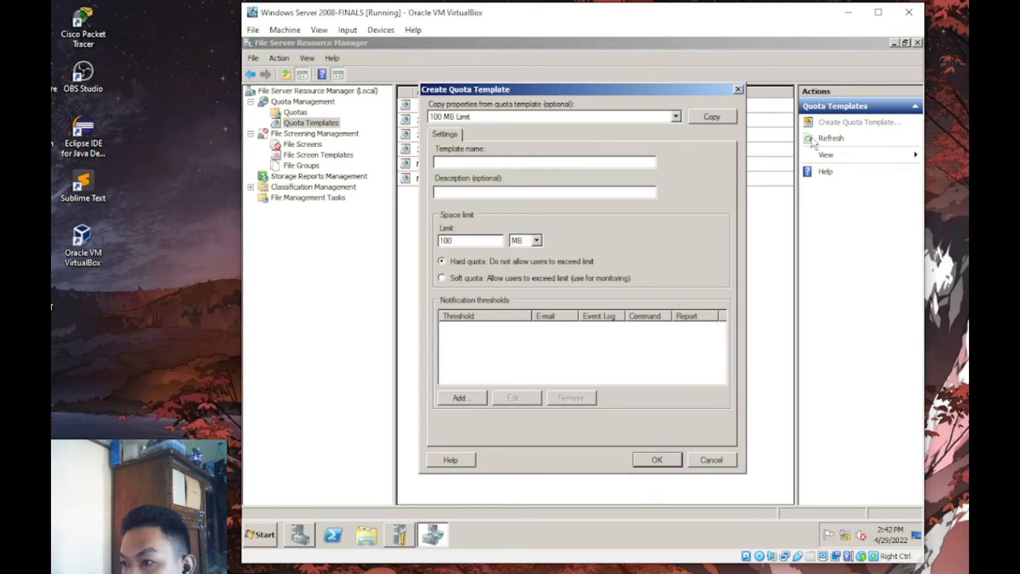
- Name the new template 'TUPT' with the description 'Qouta'
click(510, 163)
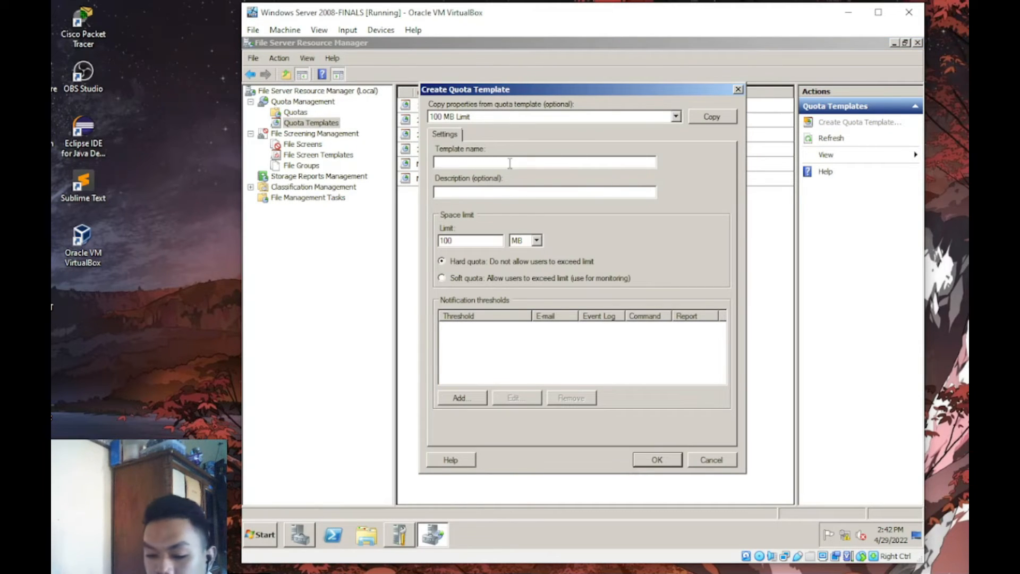
text(Tu)
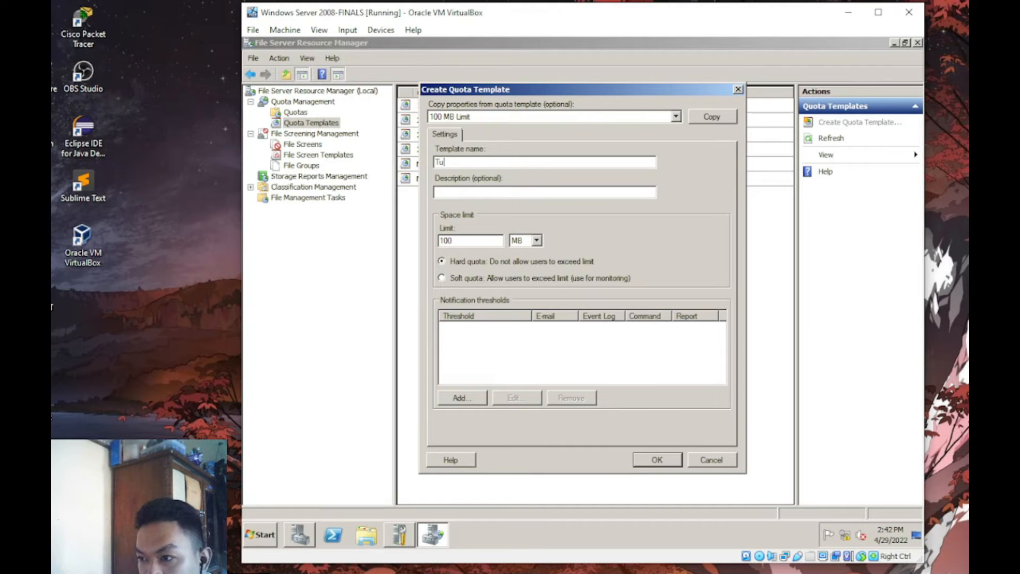
key(BackSpace)
key(BackSpace)
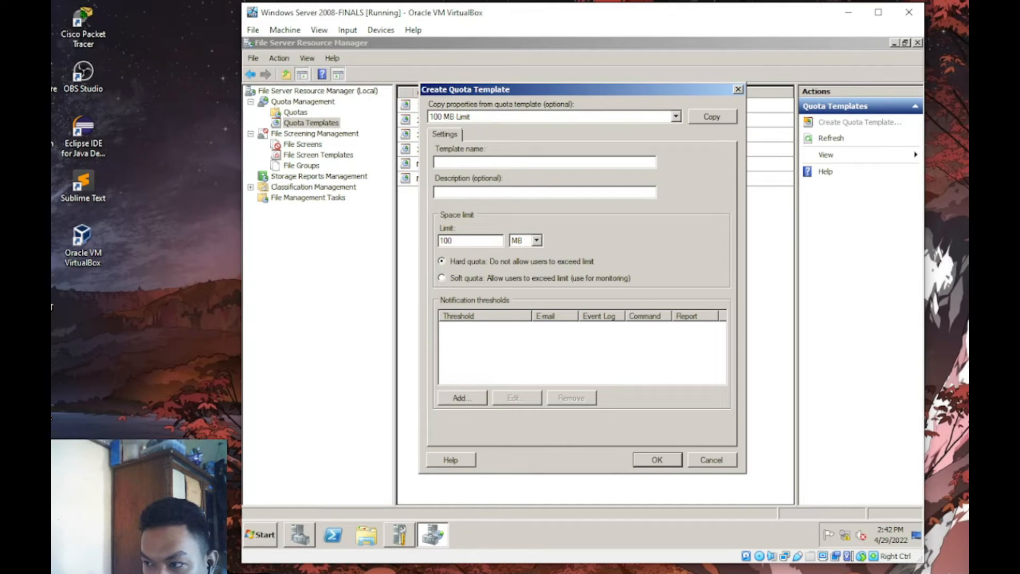
text(TUPT)
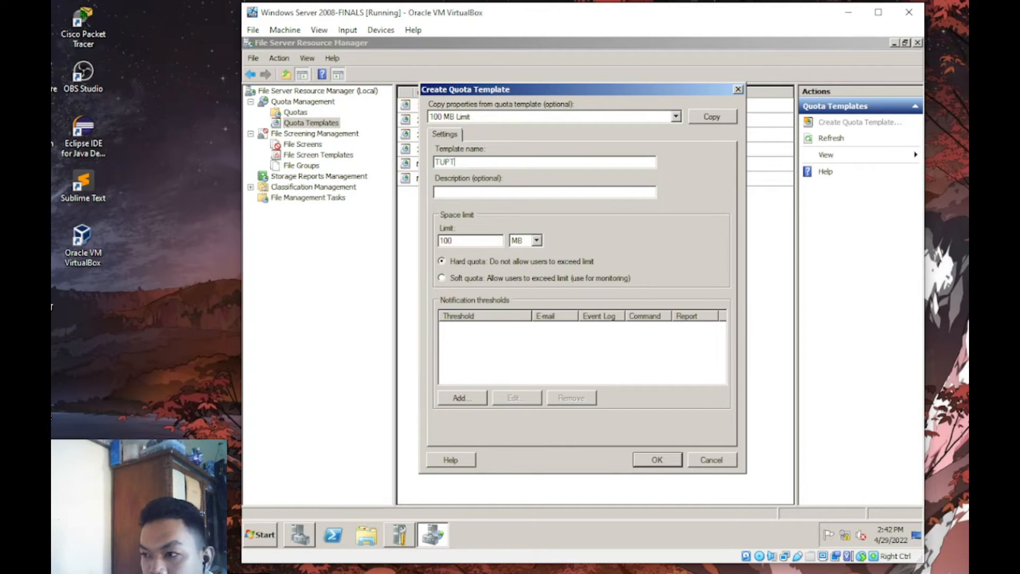
click(480, 191)
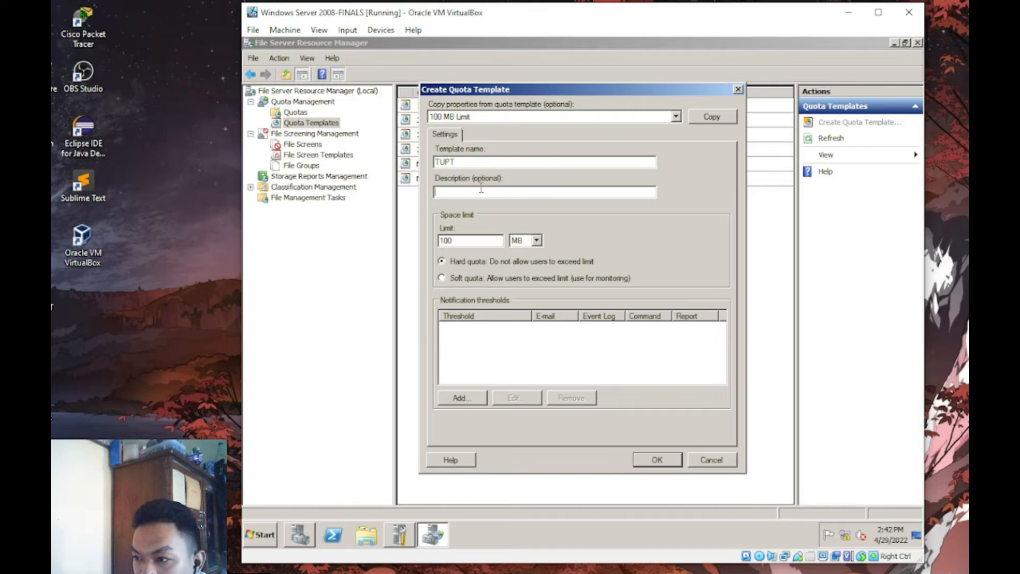
text(Qouta)
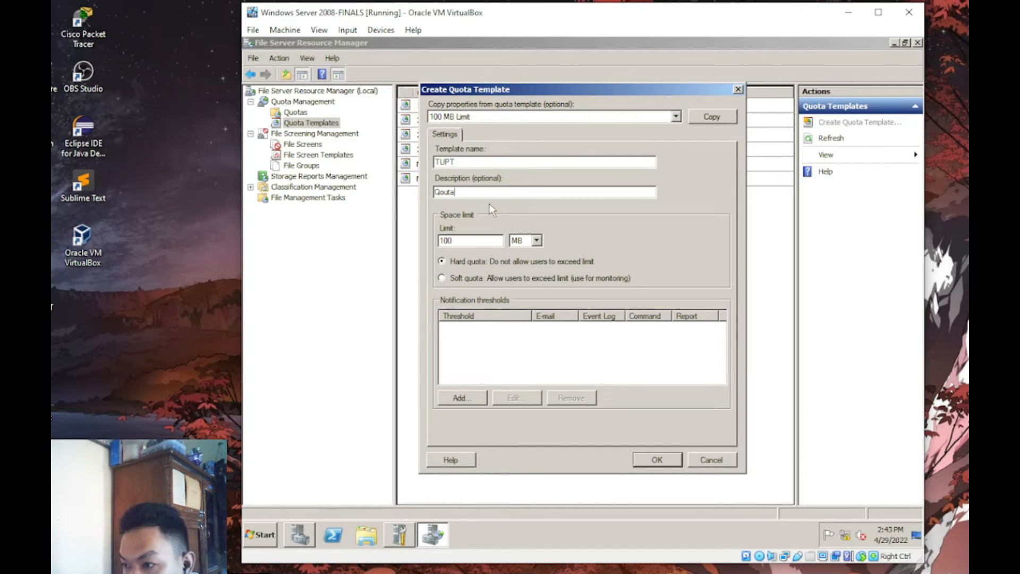
- Set the template's hard limit to 1 GB and save the TUPT template
click(538, 240)
click(482, 240)
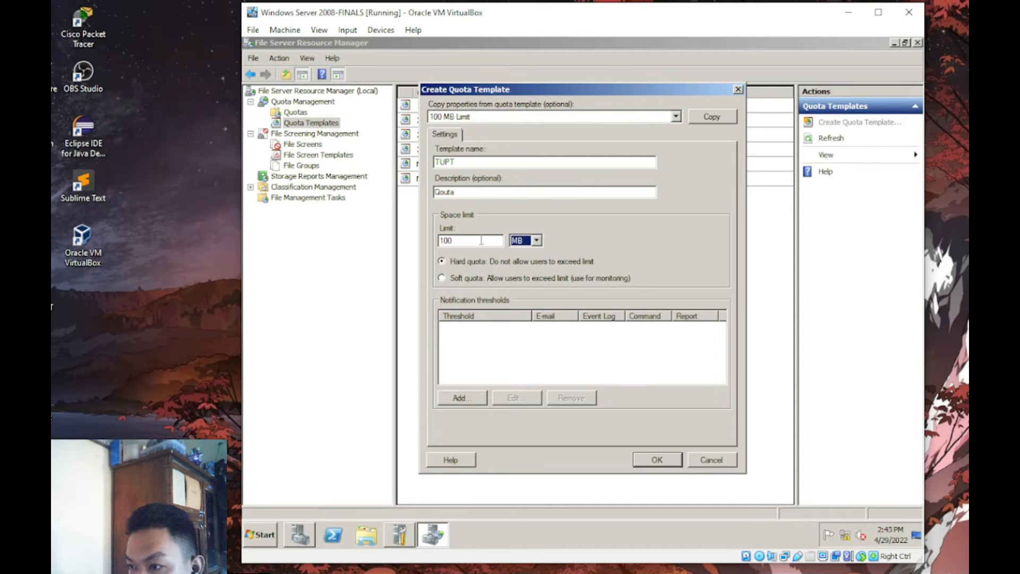
click(536, 240)
click(487, 240)
drag(485, 239, 433, 240)
text(1)
click(537, 240)
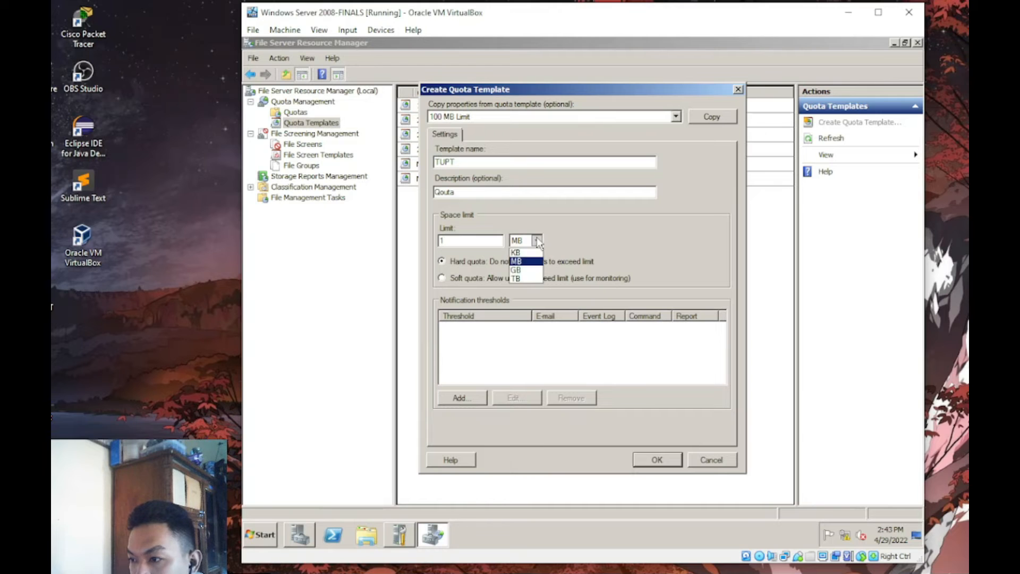
click(515, 272)
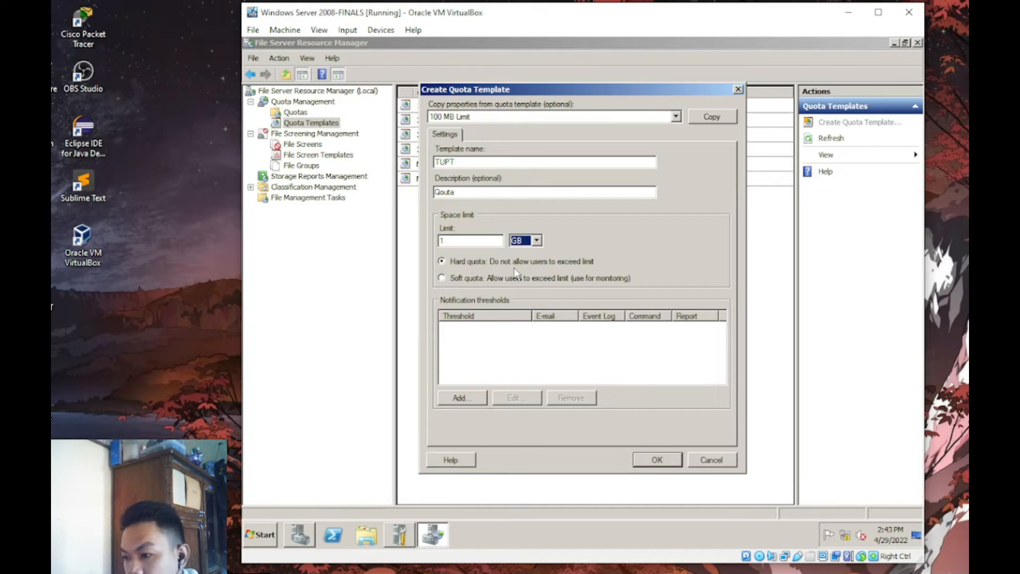
click(656, 460)
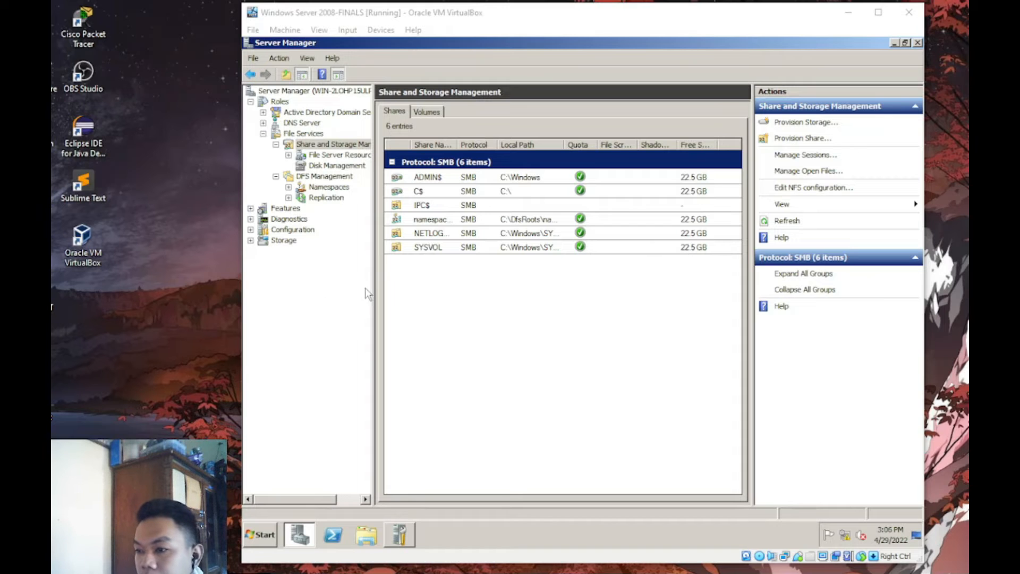
- Launch Provision Share and choose C:\MS as the folder to share
click(808, 137)
click(712, 218)
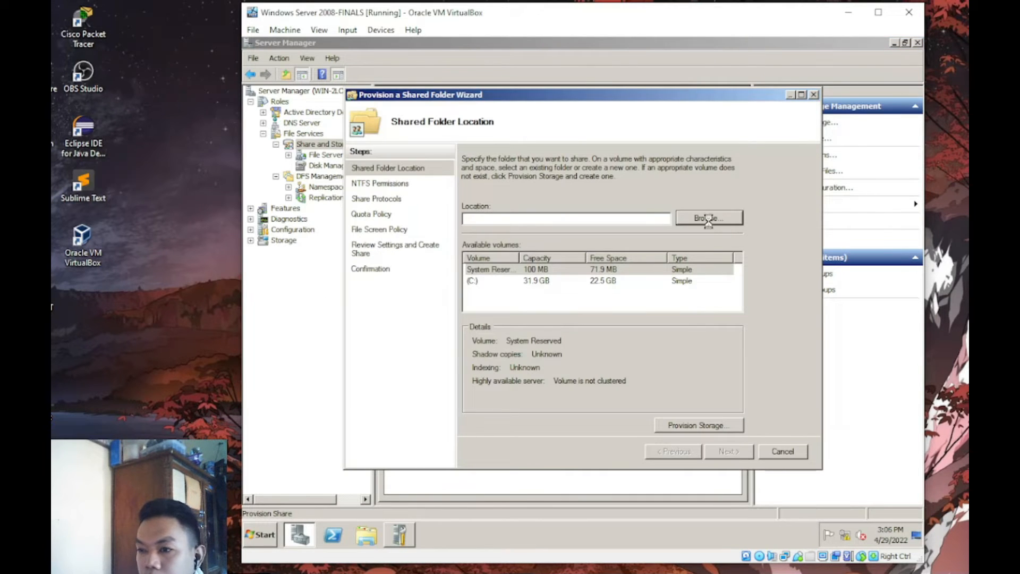
key(alt+Tab)
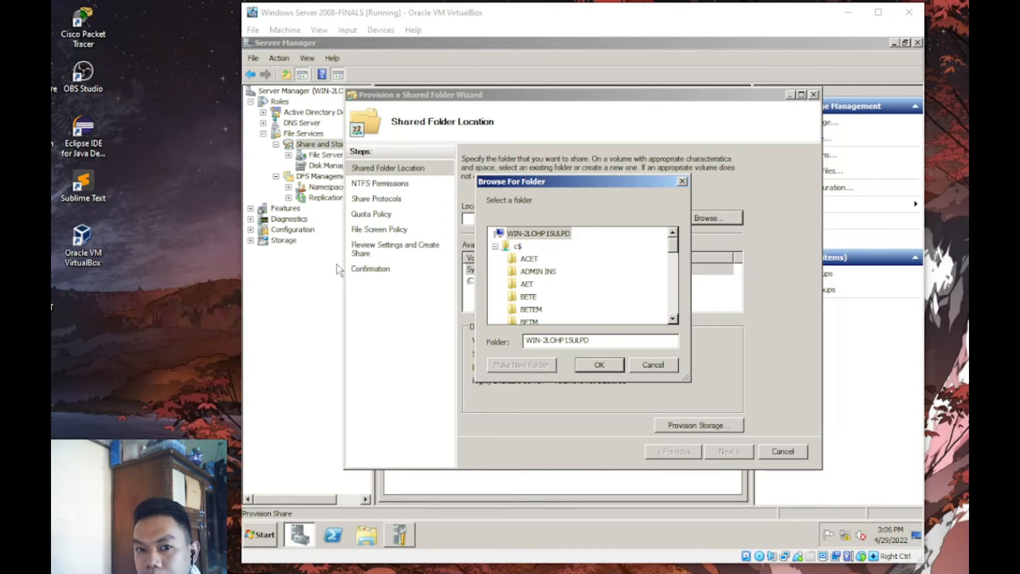
drag(673, 245, 673, 287)
click(524, 271)
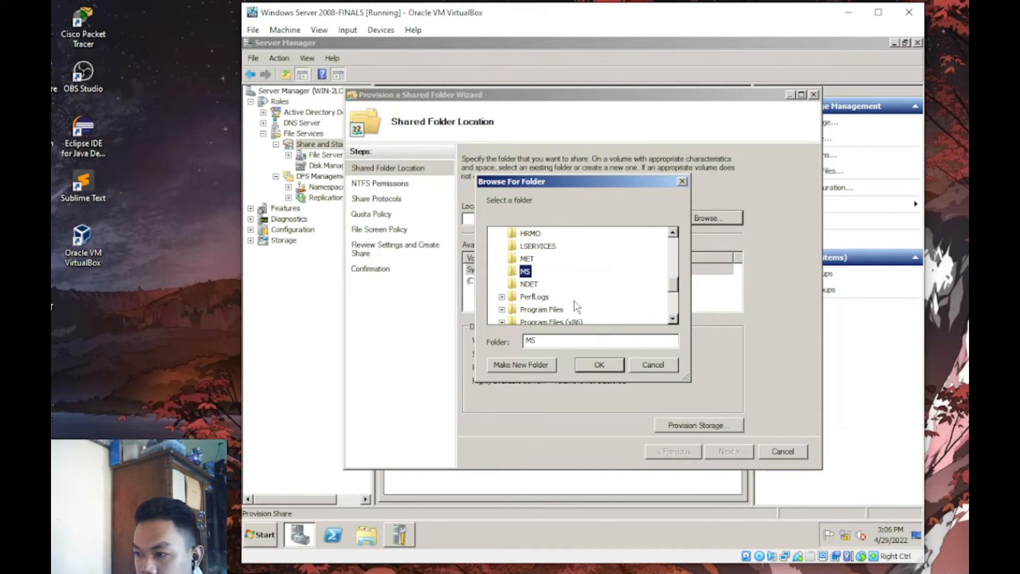
click(599, 365)
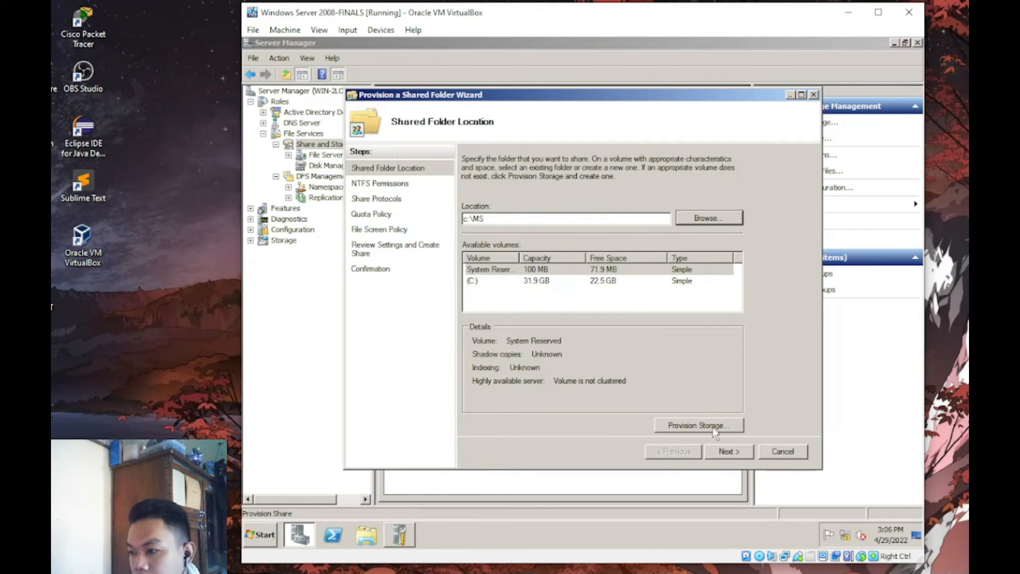
click(721, 451)
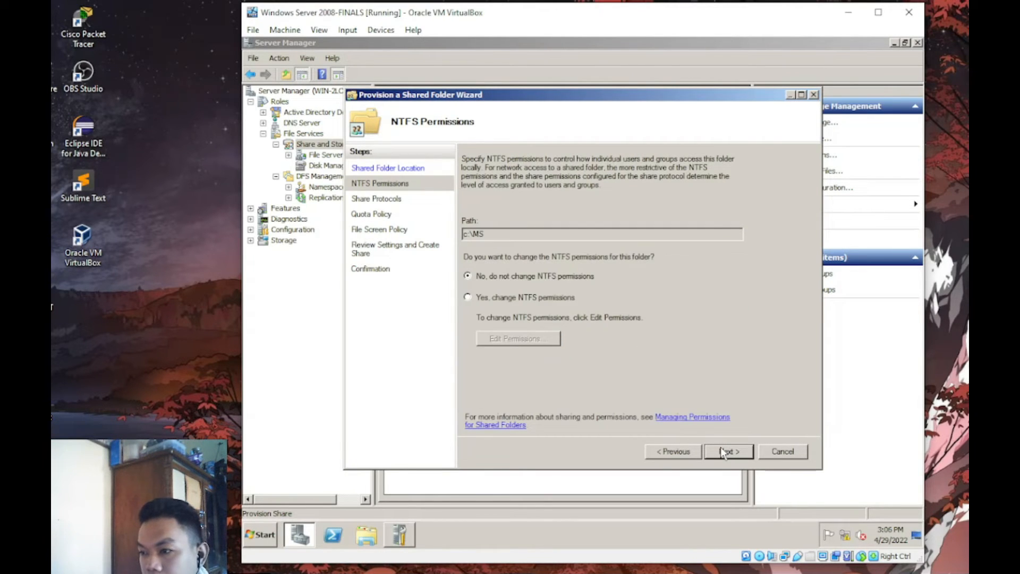
- Enable SMB and NFS sharing for MS and step through the NFS authentication and permissions pages
click(721, 451)
click(470, 182)
click(467, 268)
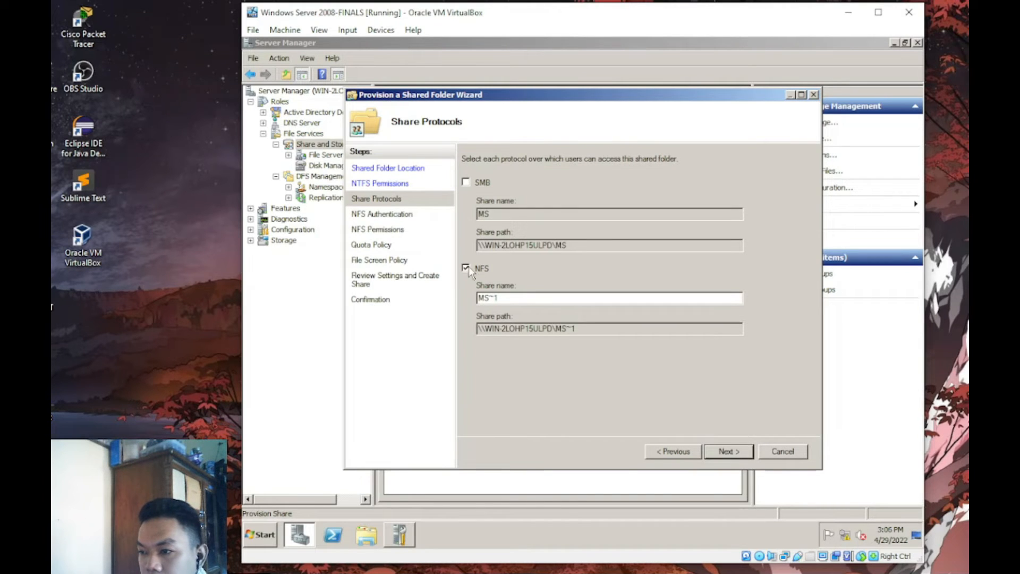
click(724, 451)
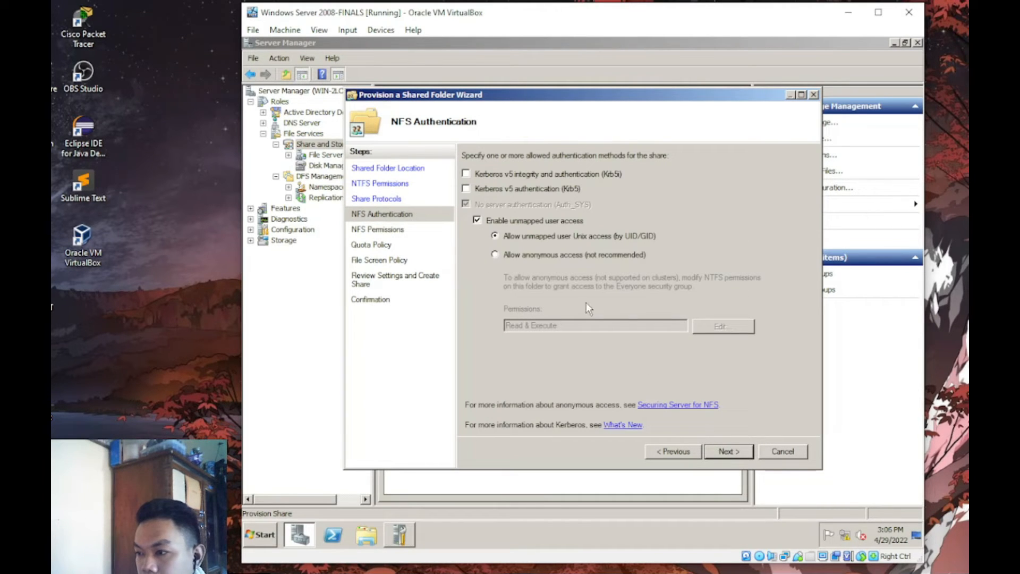
click(727, 451)
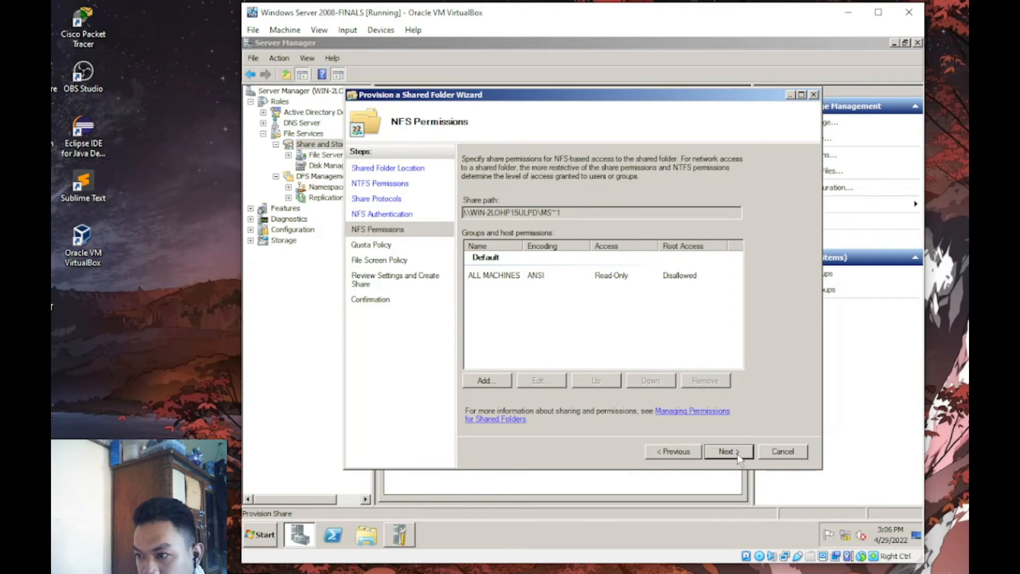
click(724, 452)
- Page back to NTFS permissions and forward to Quota Policy, then cancel the wizard
click(668, 453)
click(668, 452)
click(668, 452)
click(669, 452)
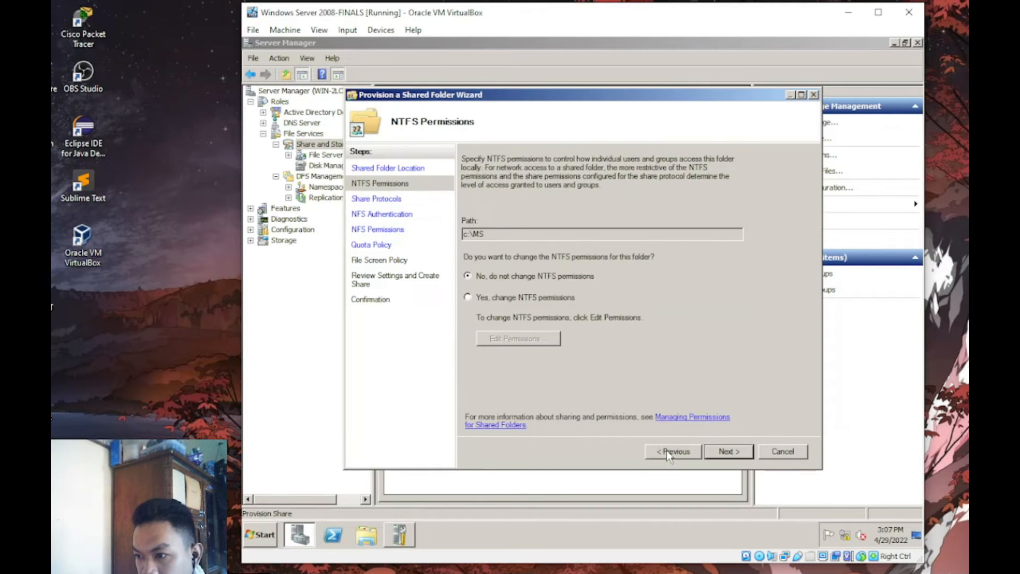
click(712, 453)
click(714, 454)
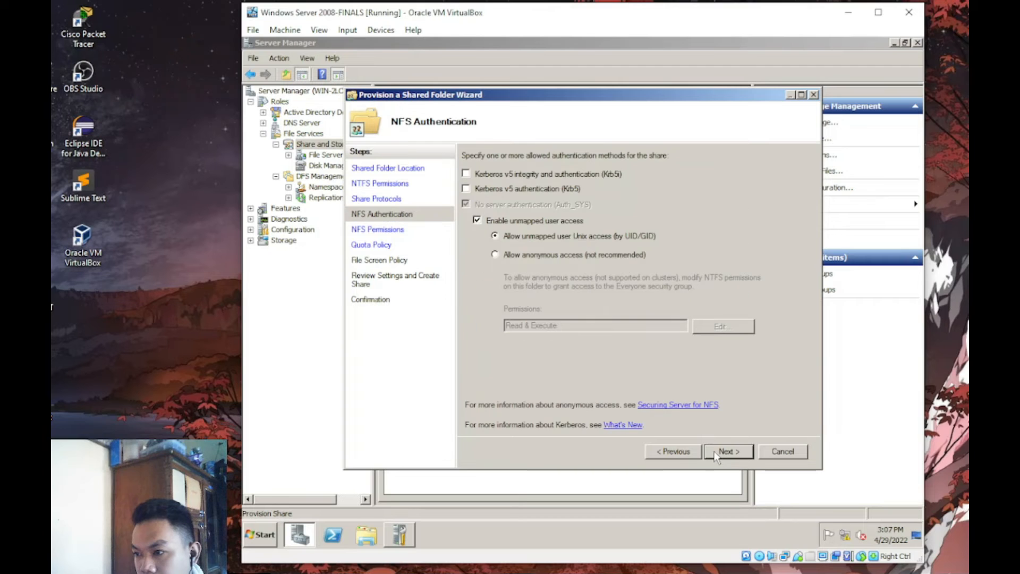
click(716, 453)
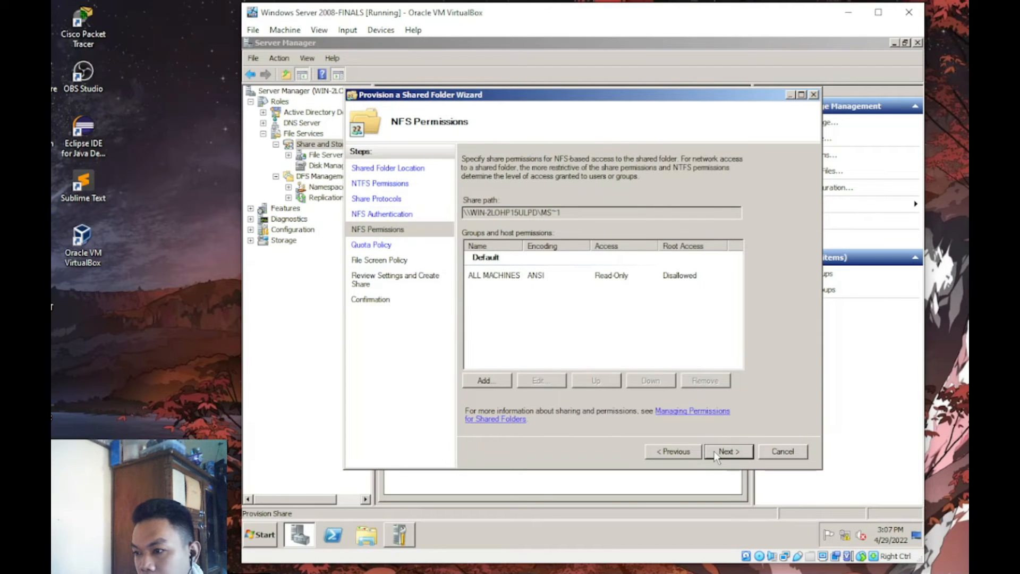
click(716, 453)
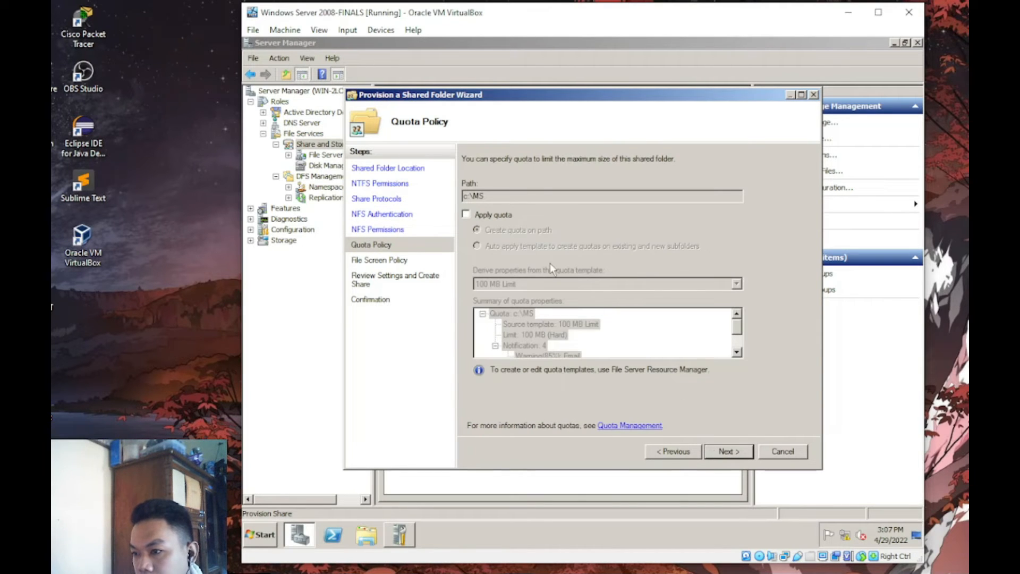
click(813, 96)
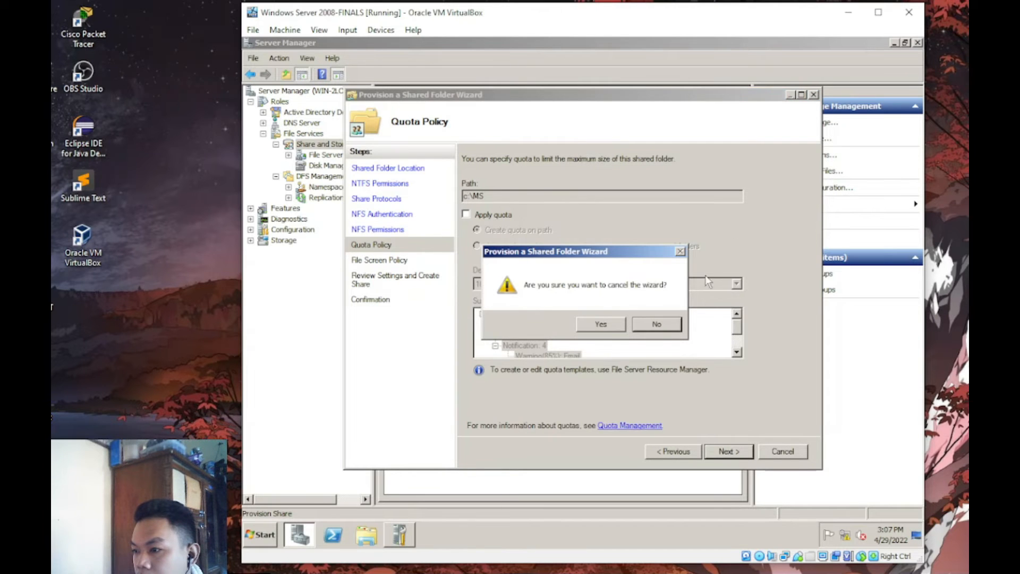
click(614, 330)
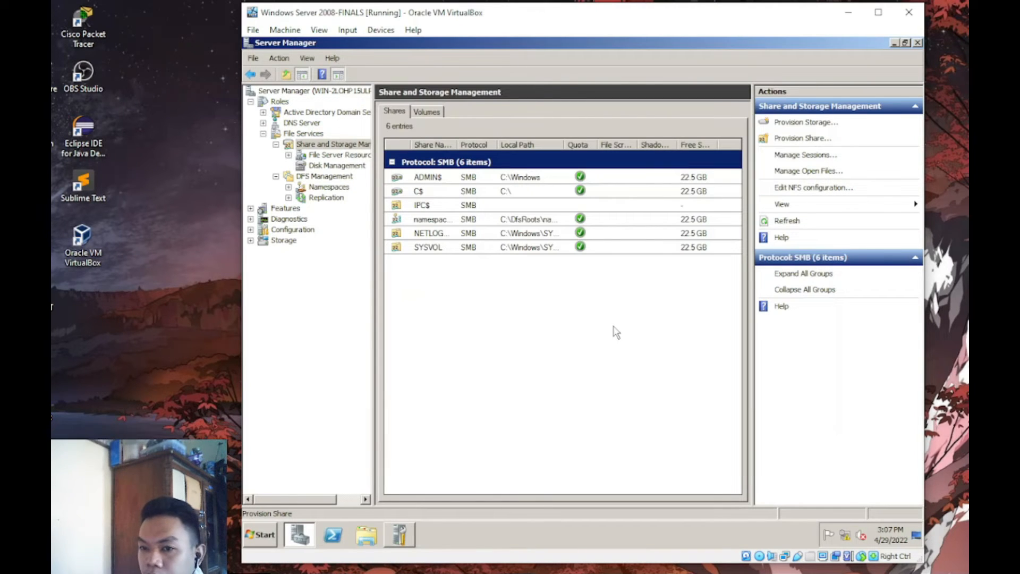
- Relaunch Provision Share with C:\MS as the folder and reach the NTFS permissions page
click(798, 138)
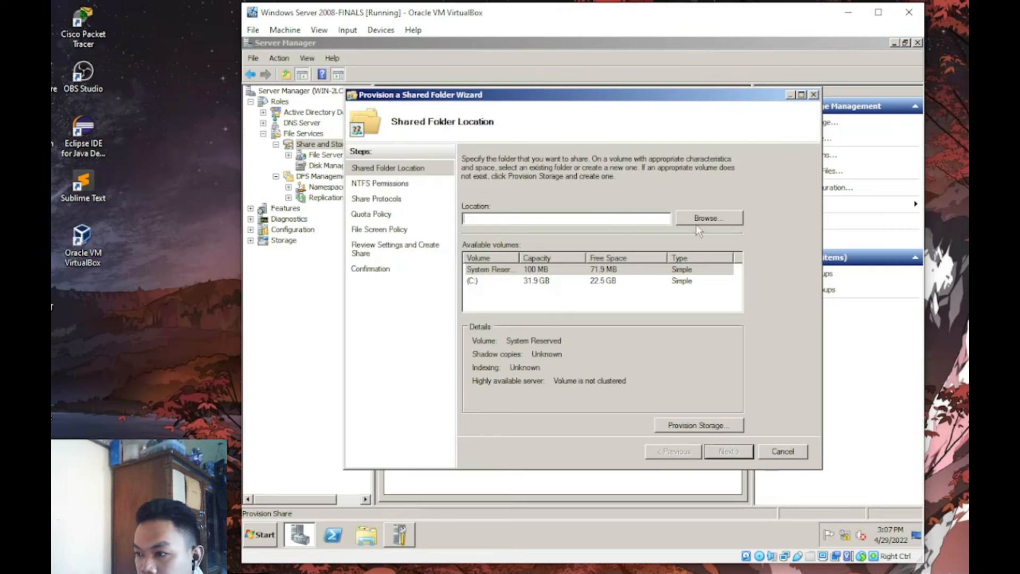
click(718, 217)
drag(675, 249, 681, 288)
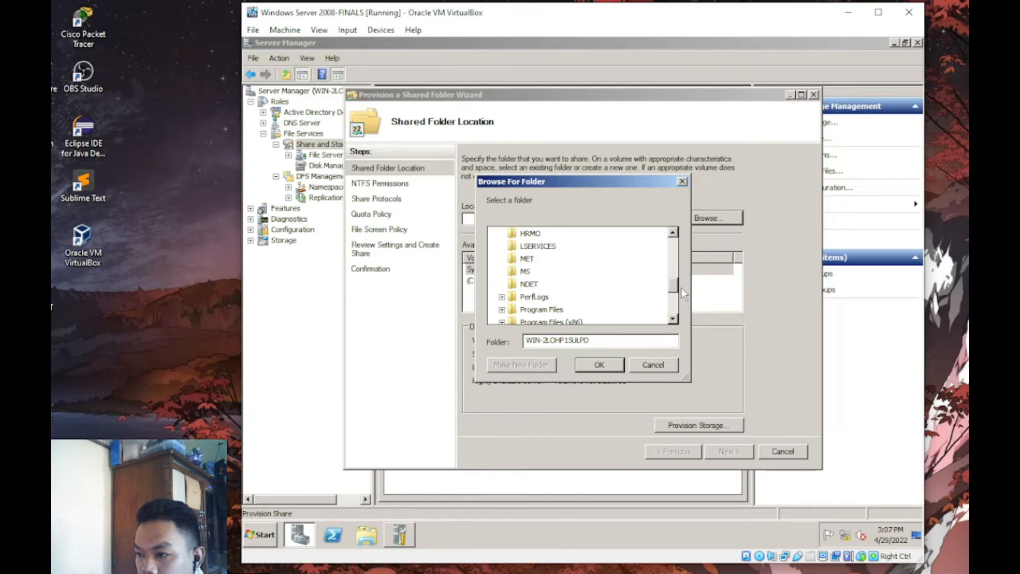
click(524, 272)
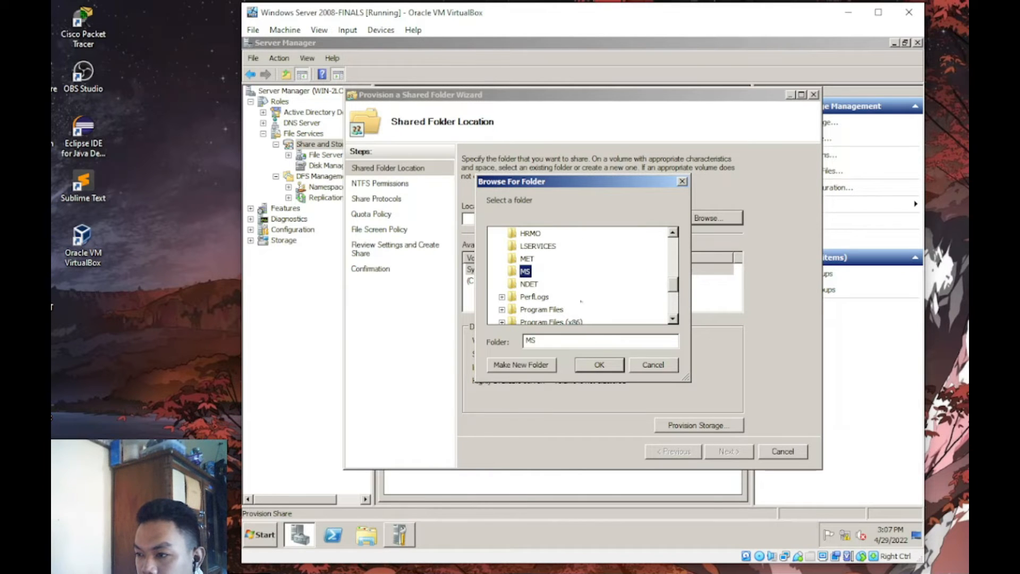
click(594, 365)
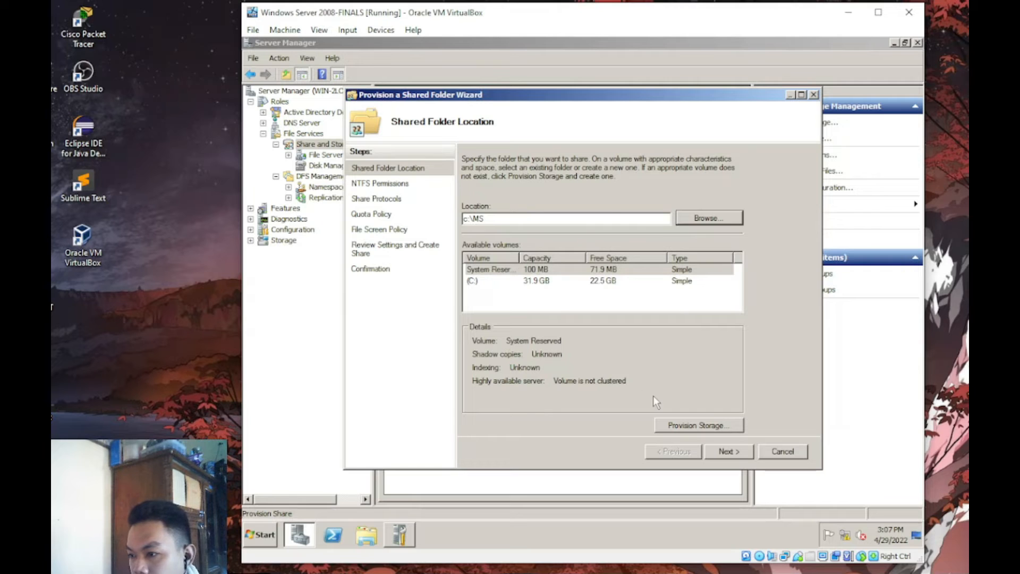
click(725, 453)
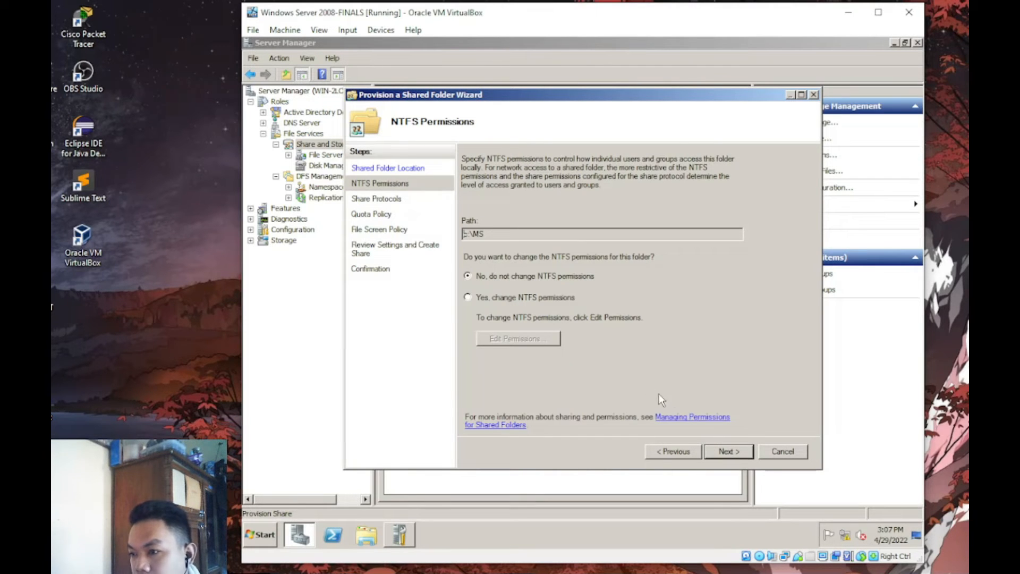
- Enable SMB sharing for the MS folder and proceed to the share permissions page
click(728, 451)
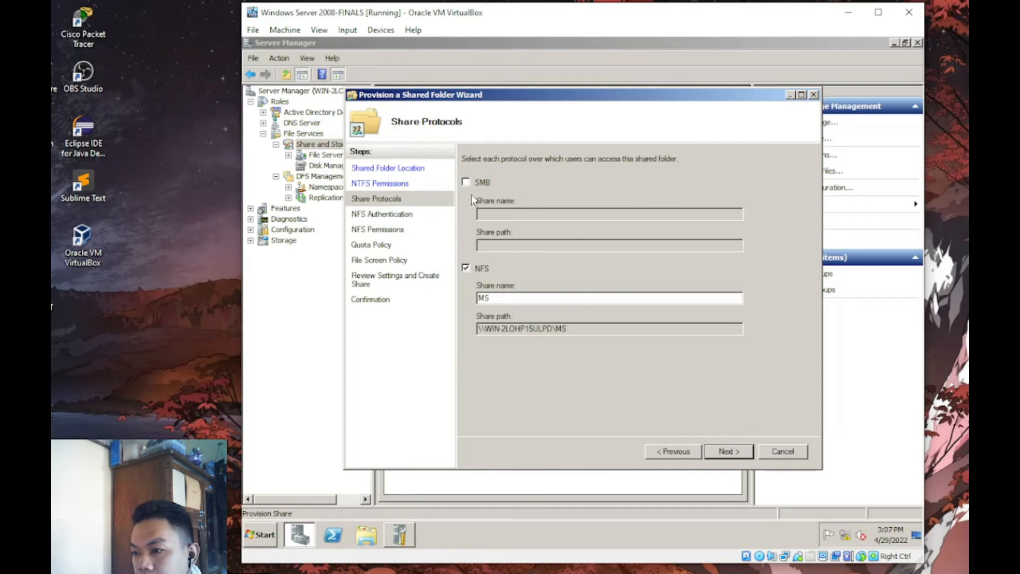
click(474, 182)
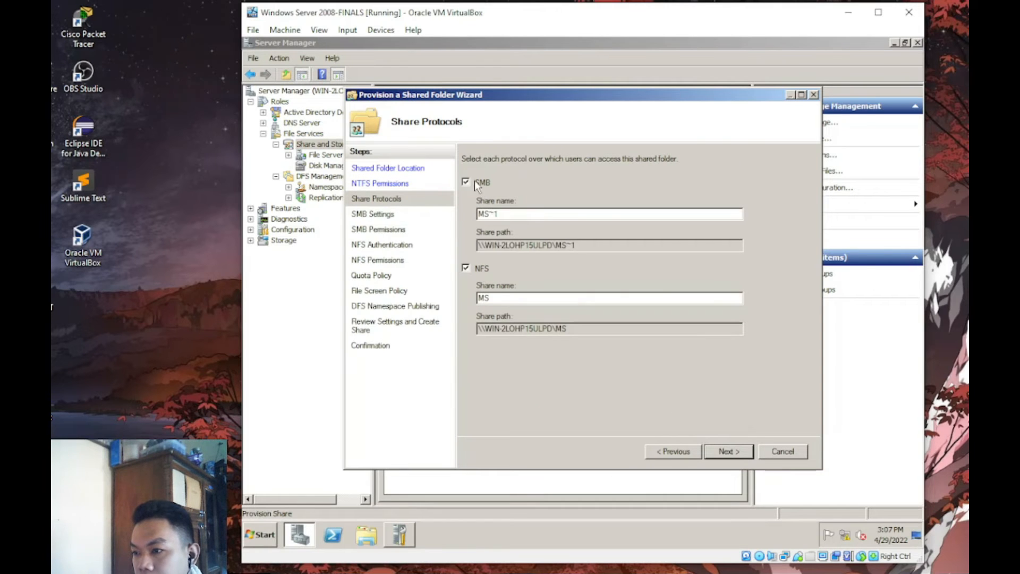
click(742, 459)
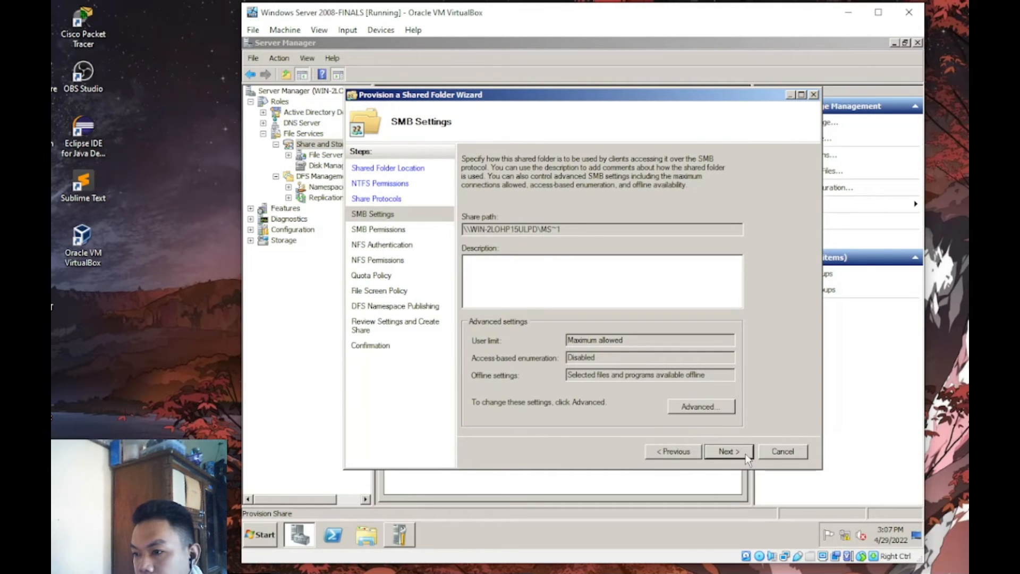
click(744, 454)
- Use custom share permissions: add group MS with Change access and remove Everyone
click(568, 350)
click(508, 368)
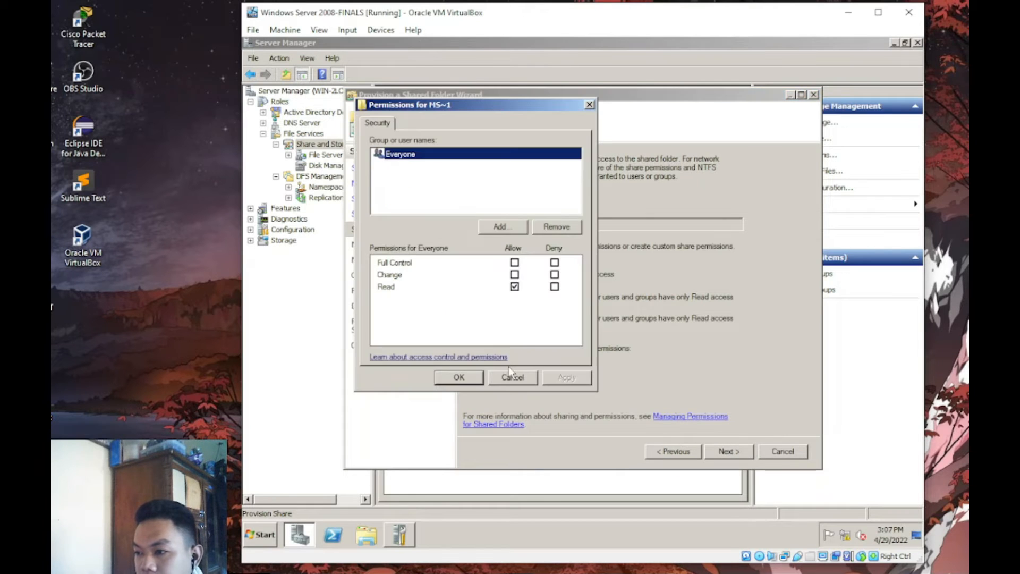
click(505, 226)
text(MS)
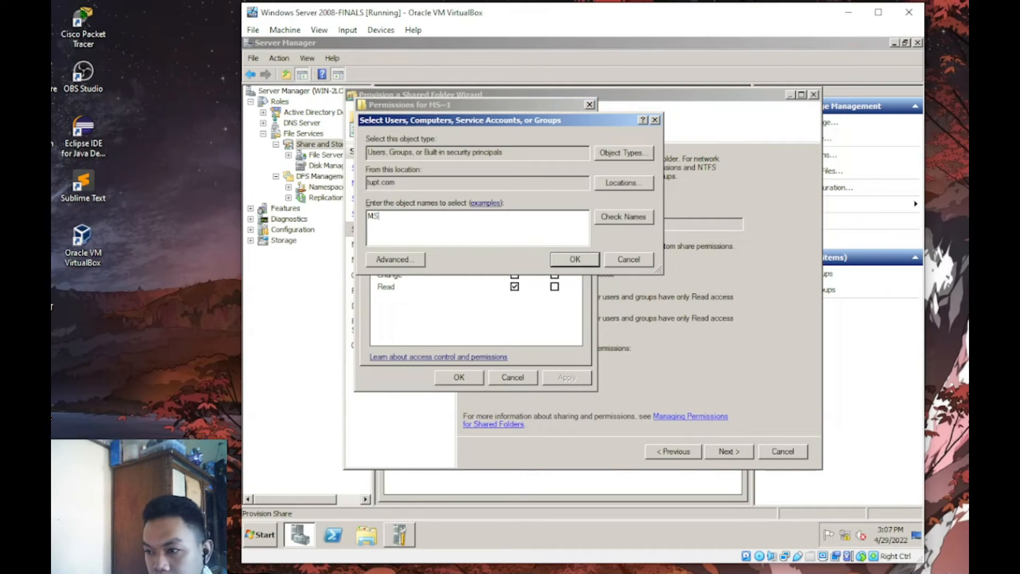
key(Return)
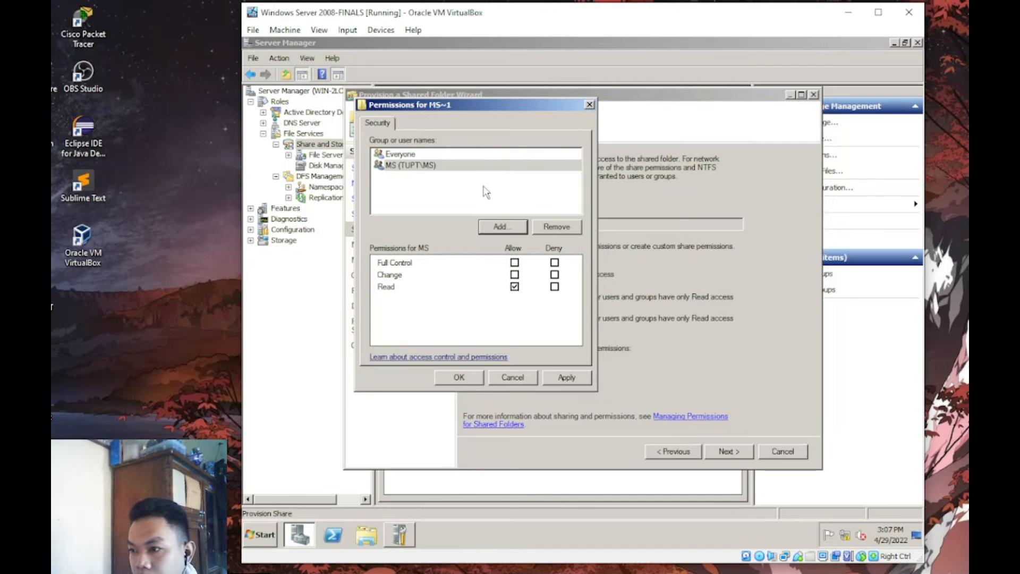
click(470, 155)
click(544, 226)
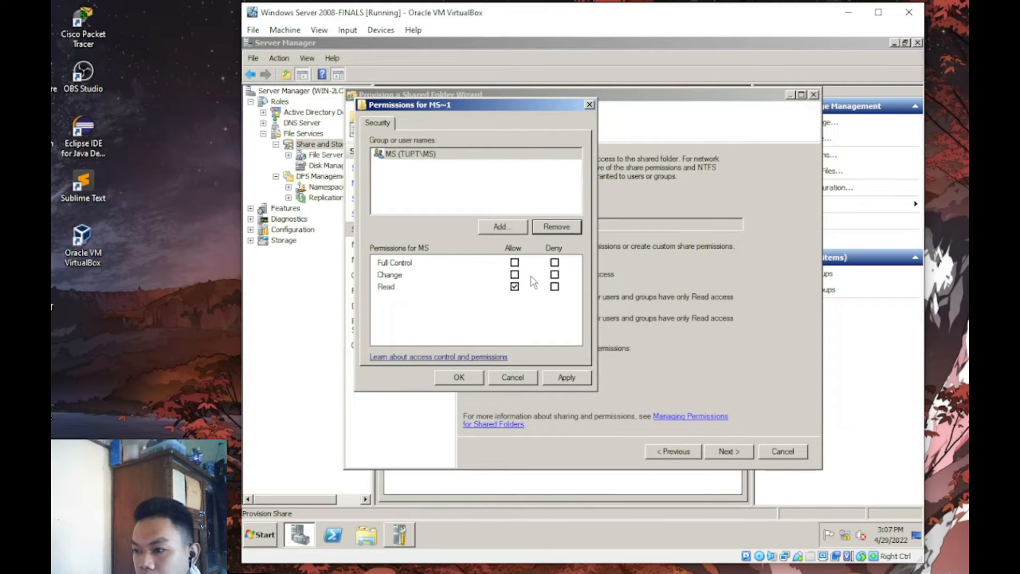
click(514, 274)
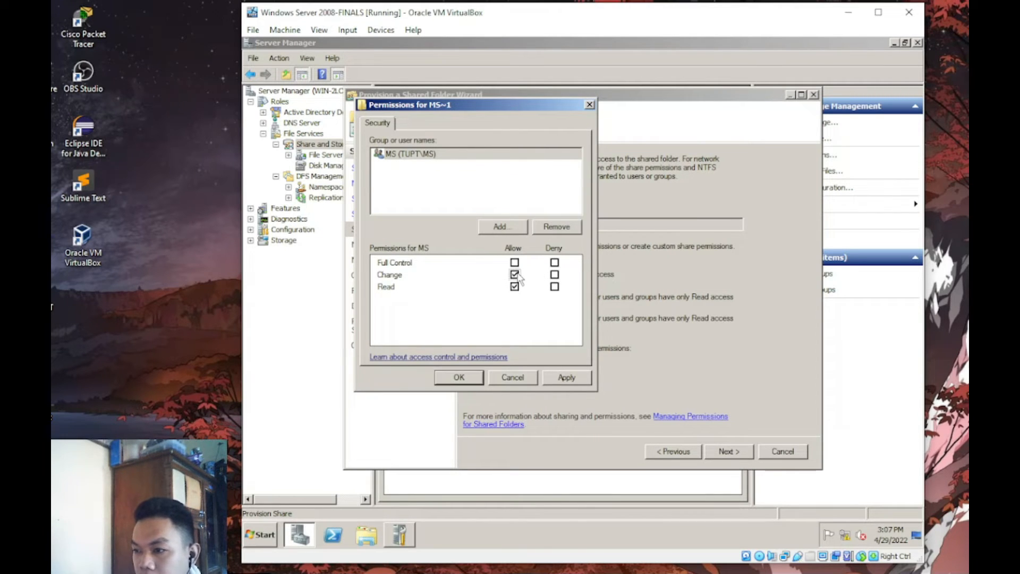
click(563, 378)
click(469, 377)
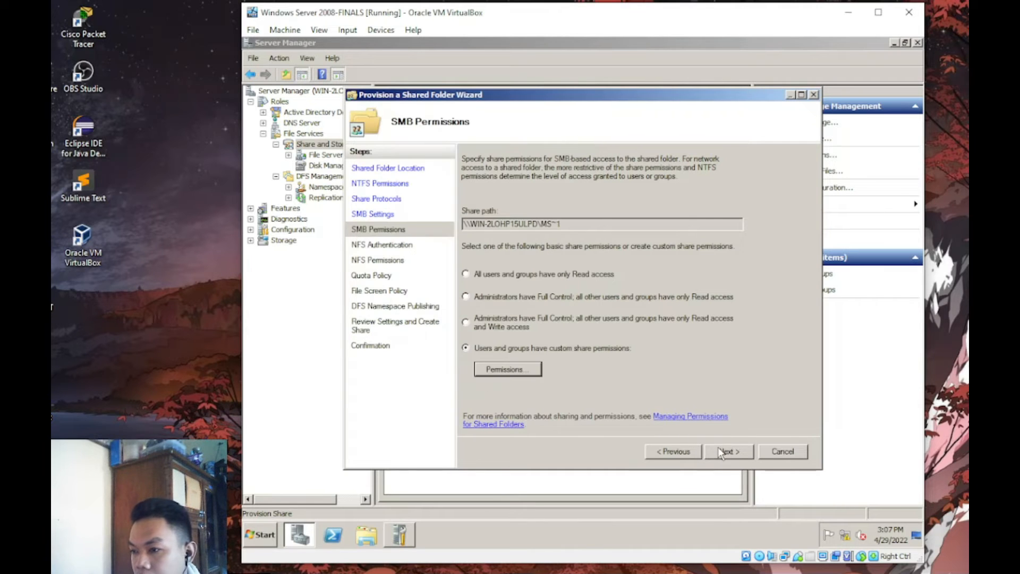
click(721, 453)
- Apply a quota to the MS folder using the TUPT template
click(722, 453)
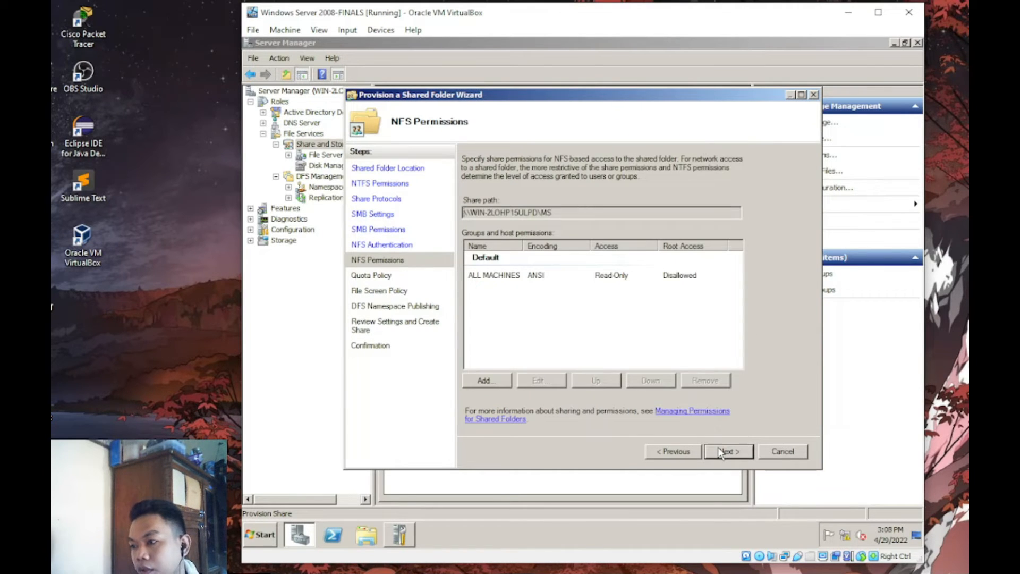
click(721, 452)
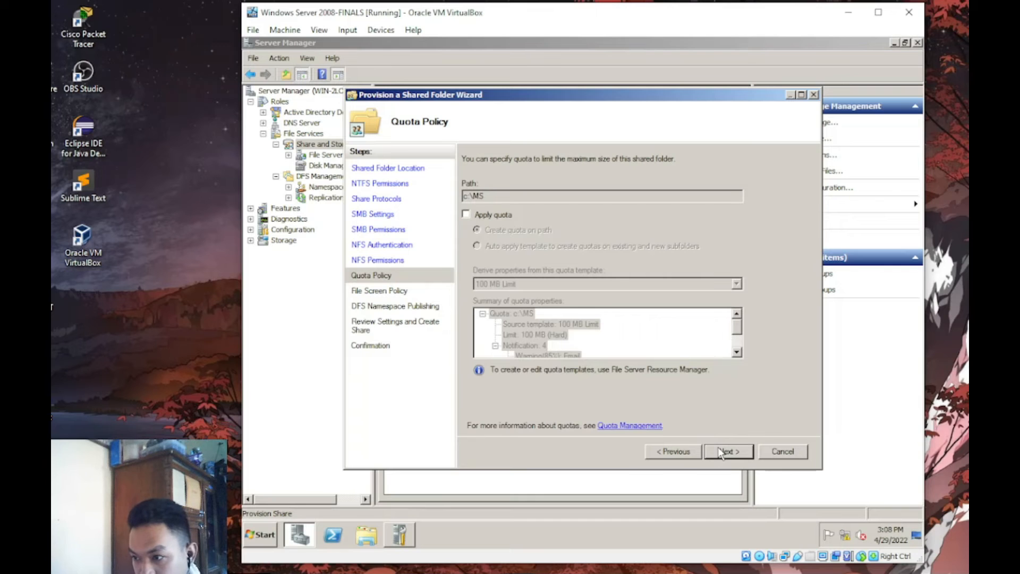
click(502, 218)
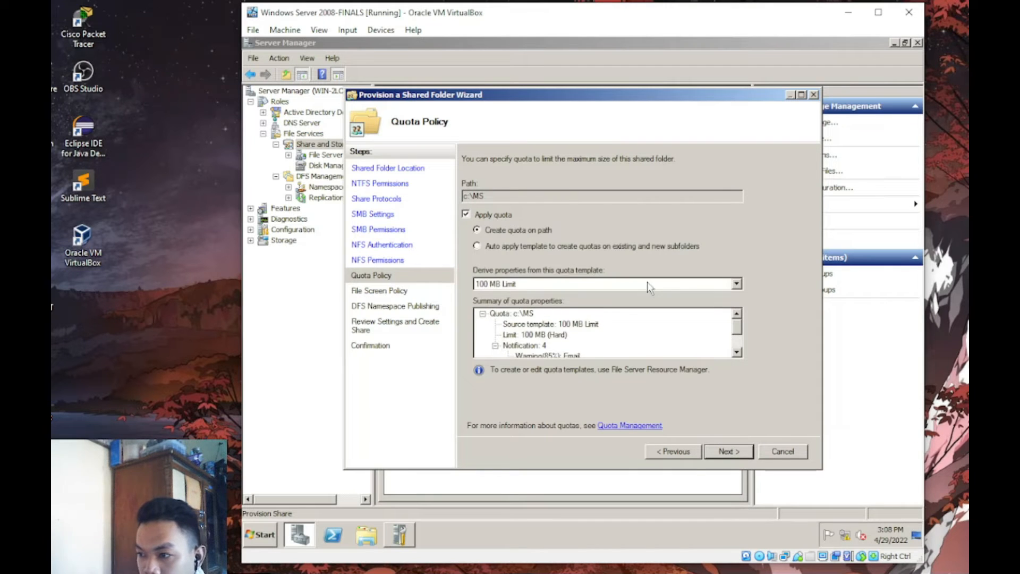
click(736, 285)
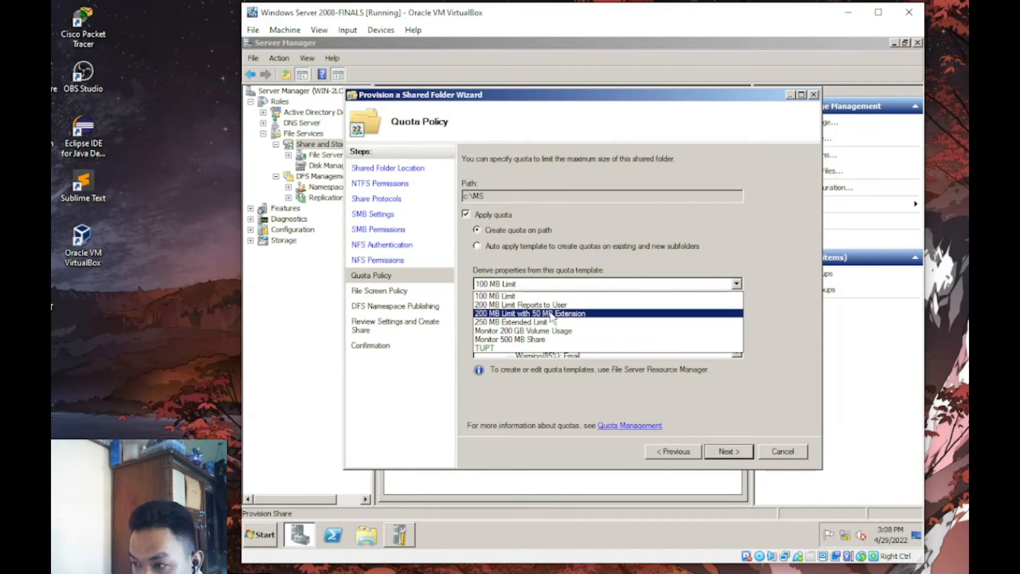
click(487, 349)
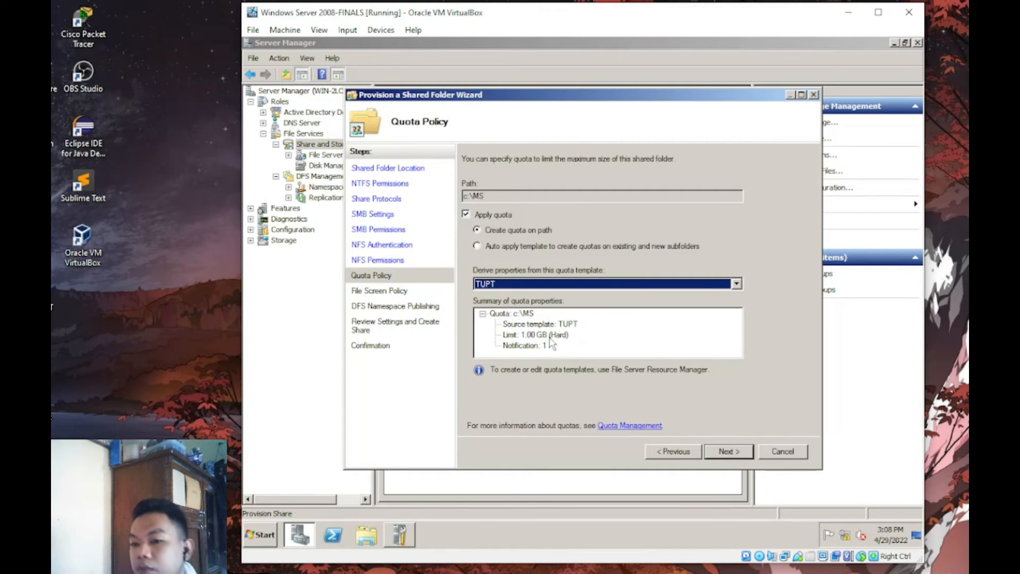
- Skip file screening and namespace publishing, then create the MS share
click(732, 450)
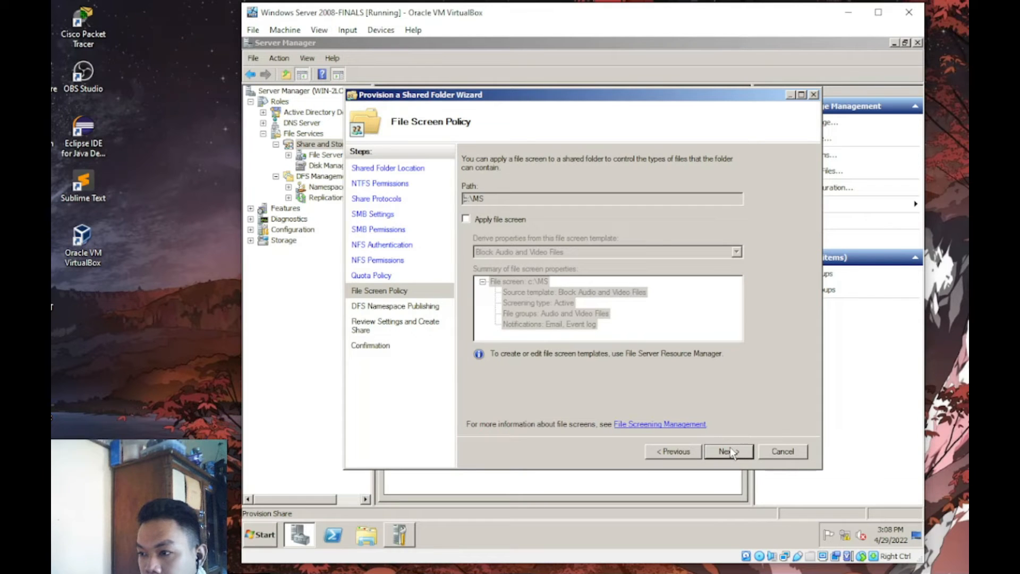
click(732, 452)
click(732, 451)
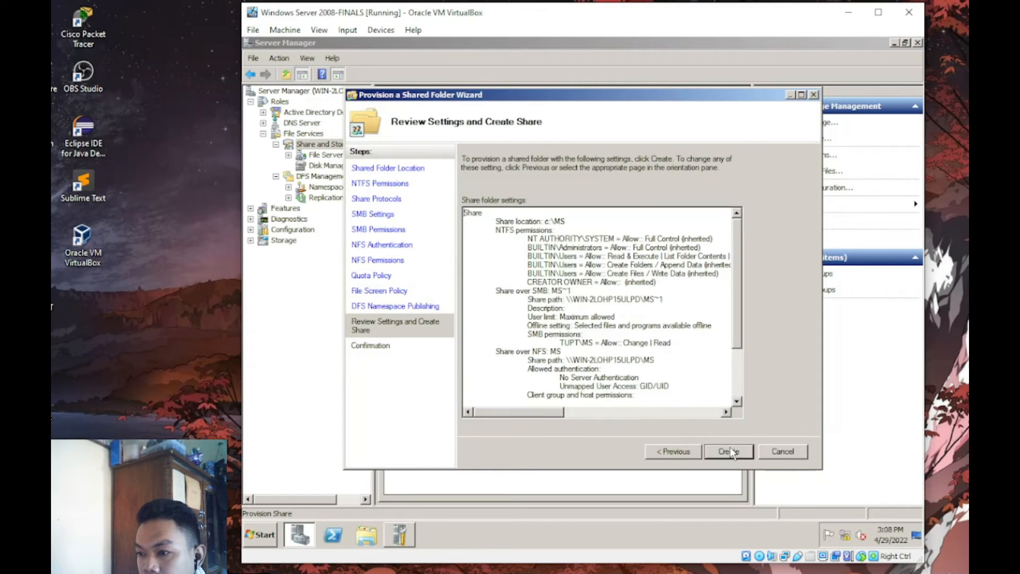
click(732, 451)
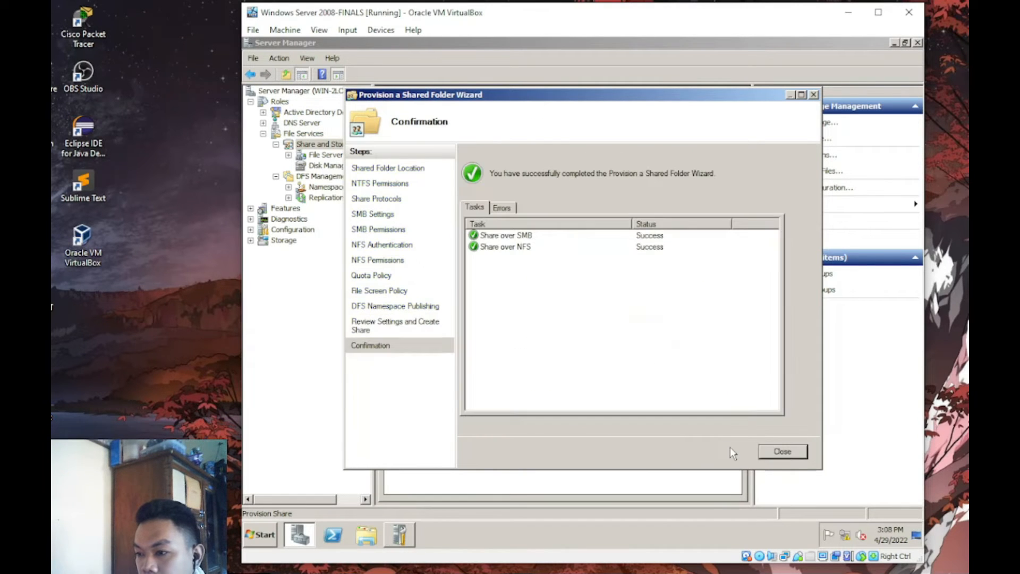
click(764, 451)
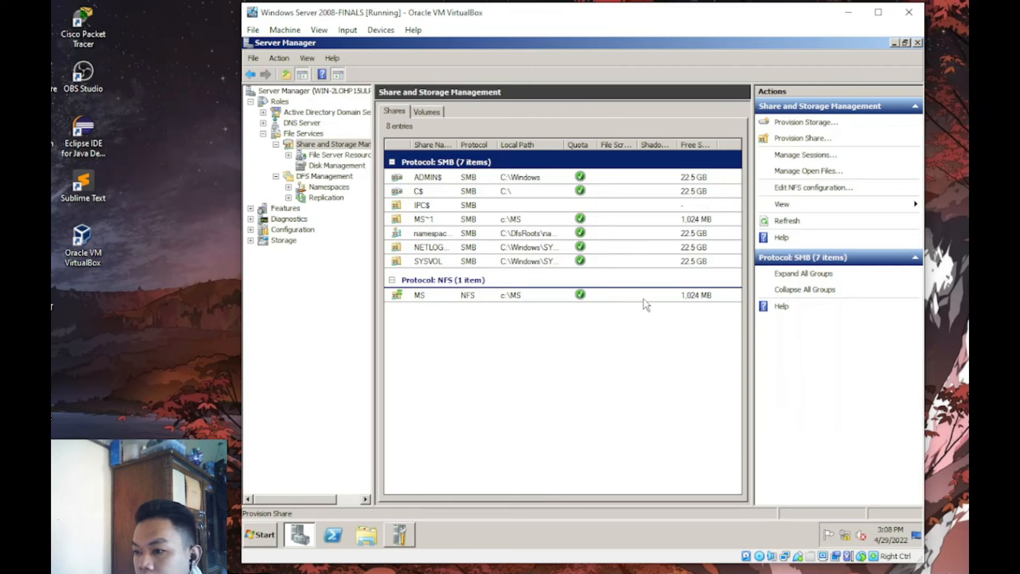
- Start a new Provision Share wizard with C:\EFSS as the folder to share
click(803, 142)
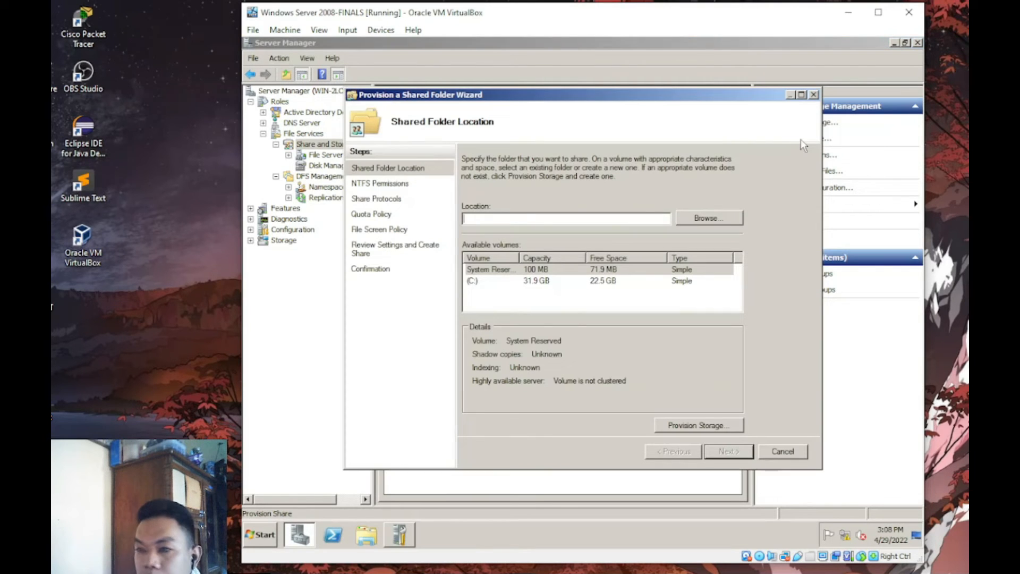
click(712, 218)
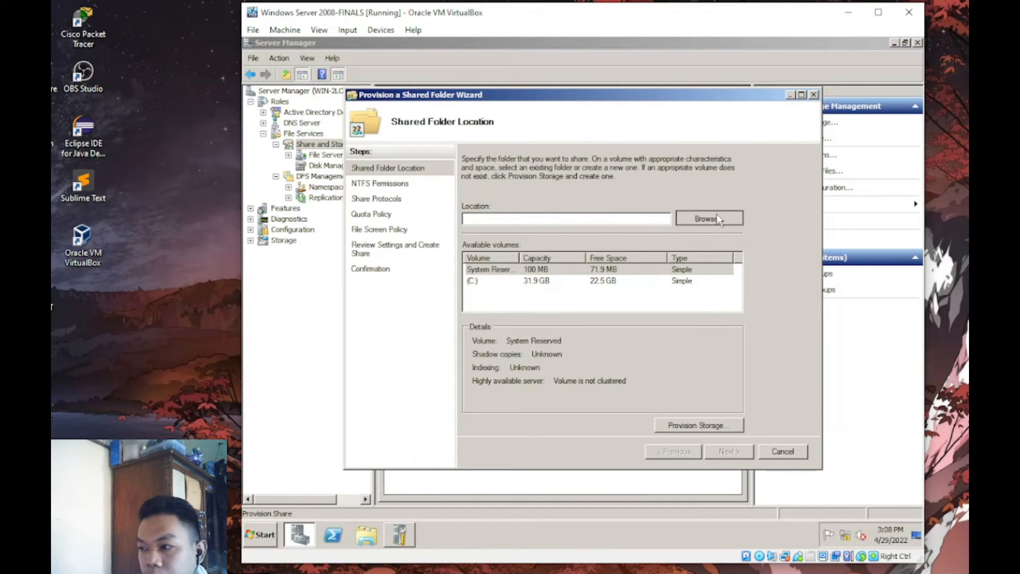
drag(673, 248, 673, 268)
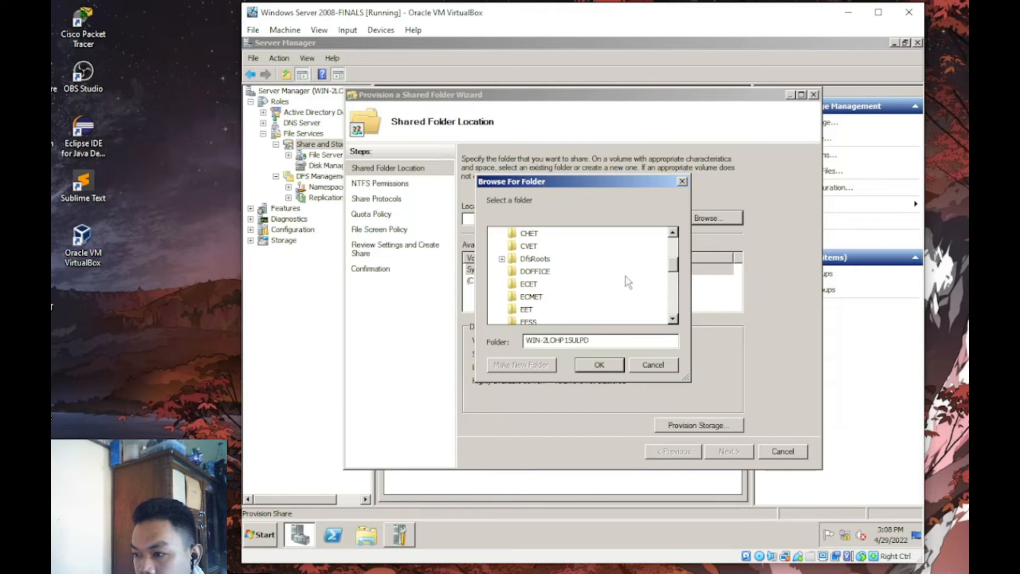
click(531, 322)
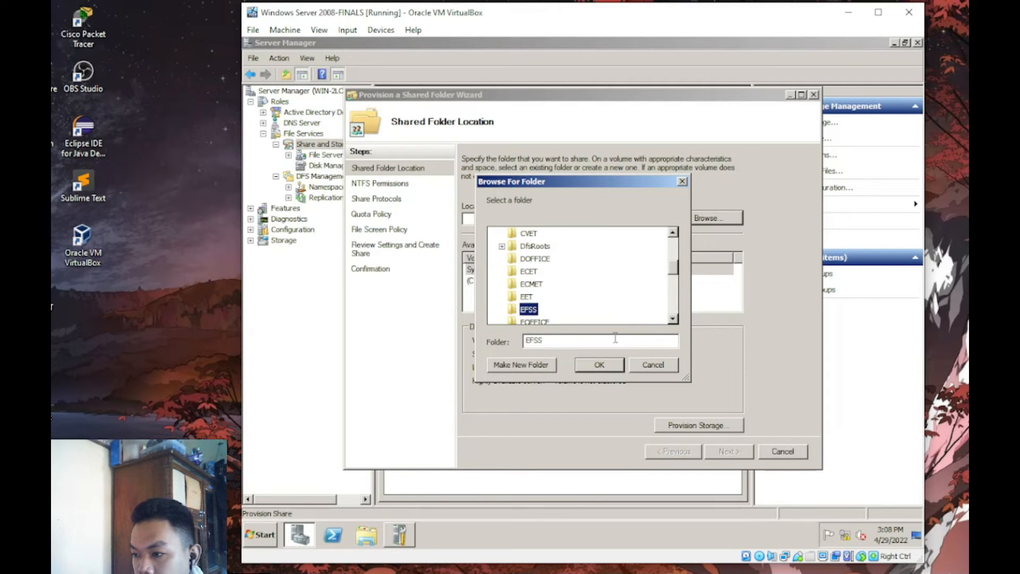
click(591, 366)
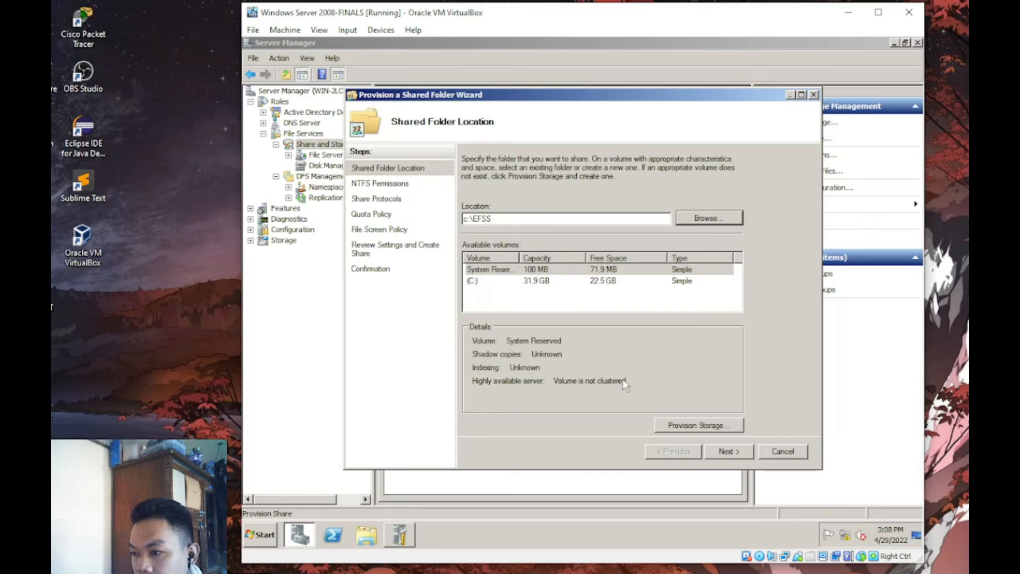
click(724, 452)
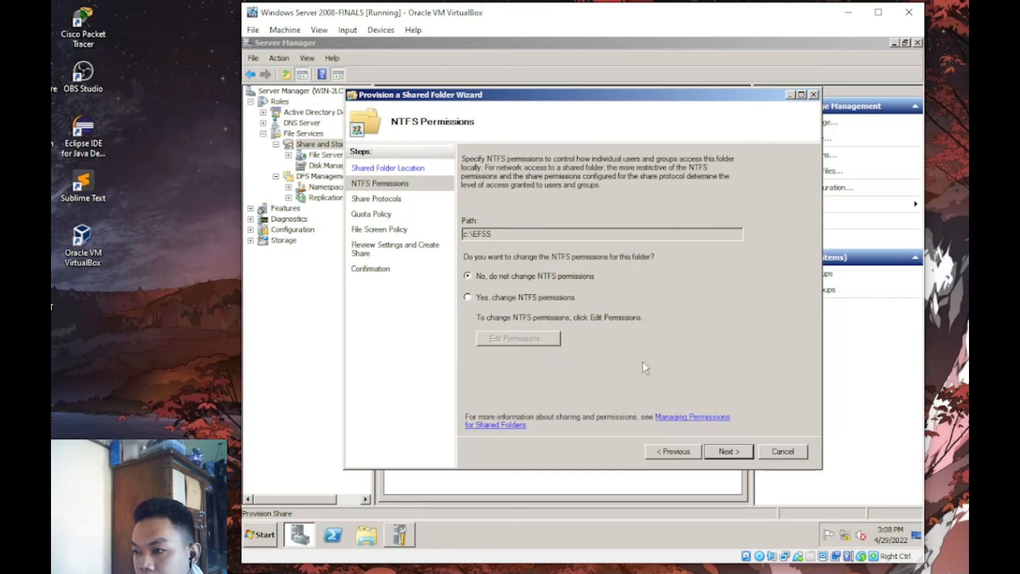
- Keep NTFS permissions, share EFSS over both SMB and NFS, and reach SMB permissions
click(712, 449)
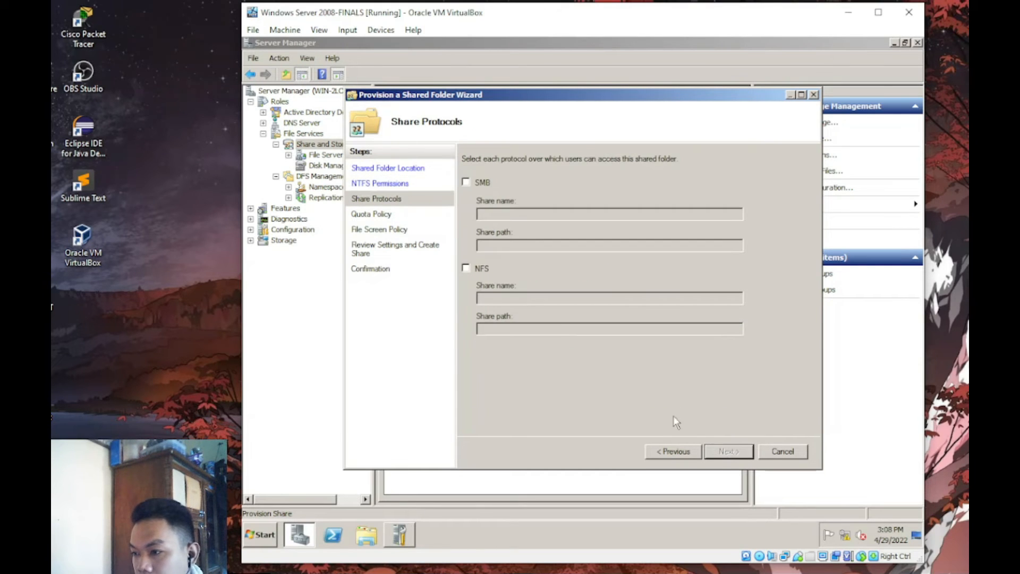
click(466, 182)
click(465, 269)
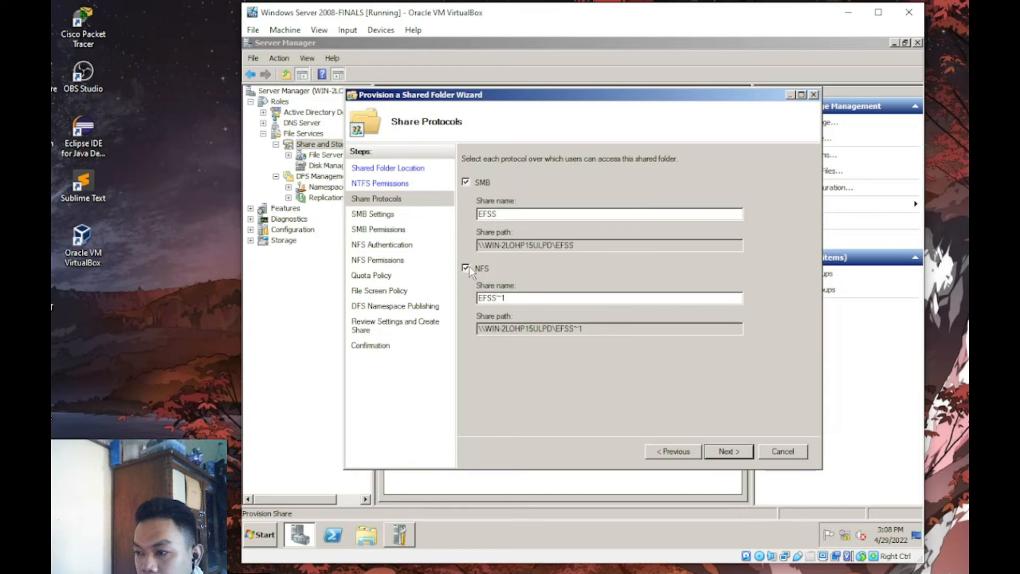
click(743, 451)
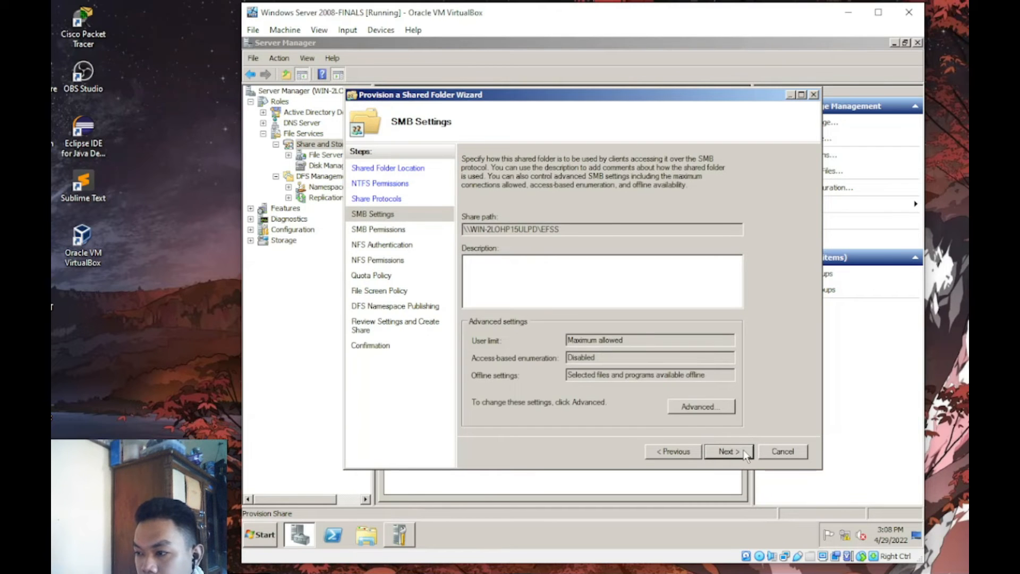
click(743, 453)
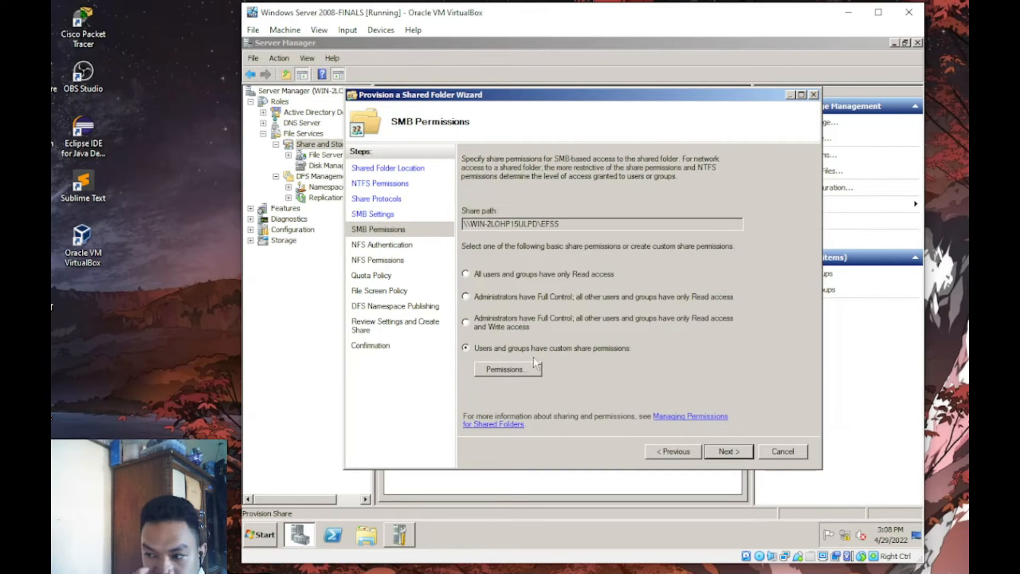
- Give the EFSS group Change share permission and remove Everyone
click(531, 367)
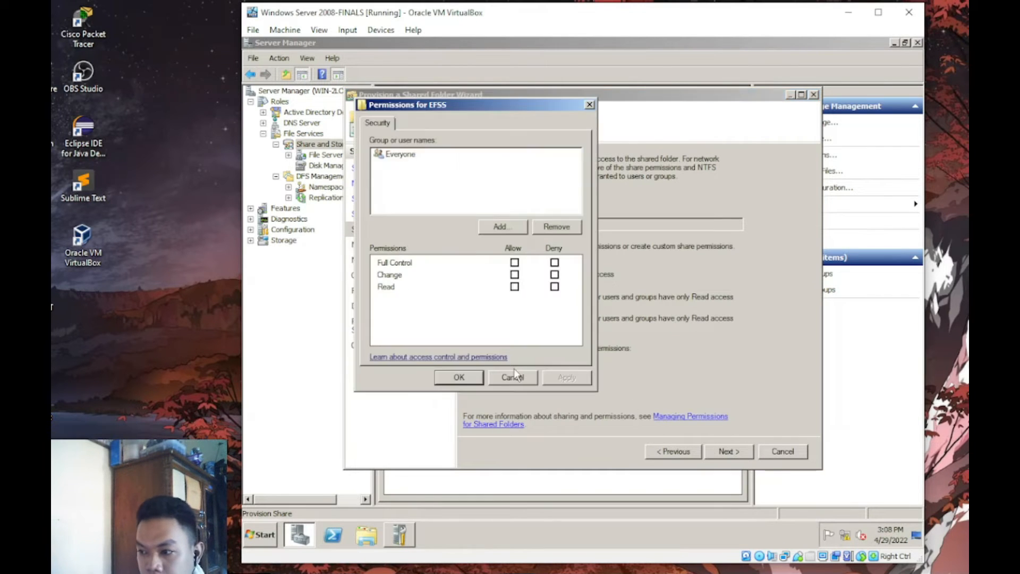
click(501, 227)
text(EFSS)
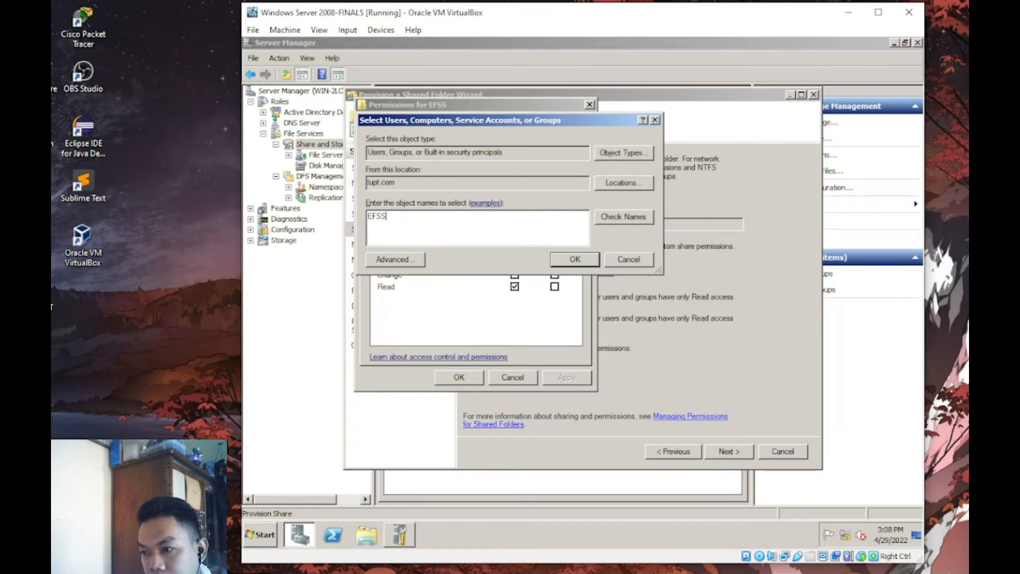
key(Return)
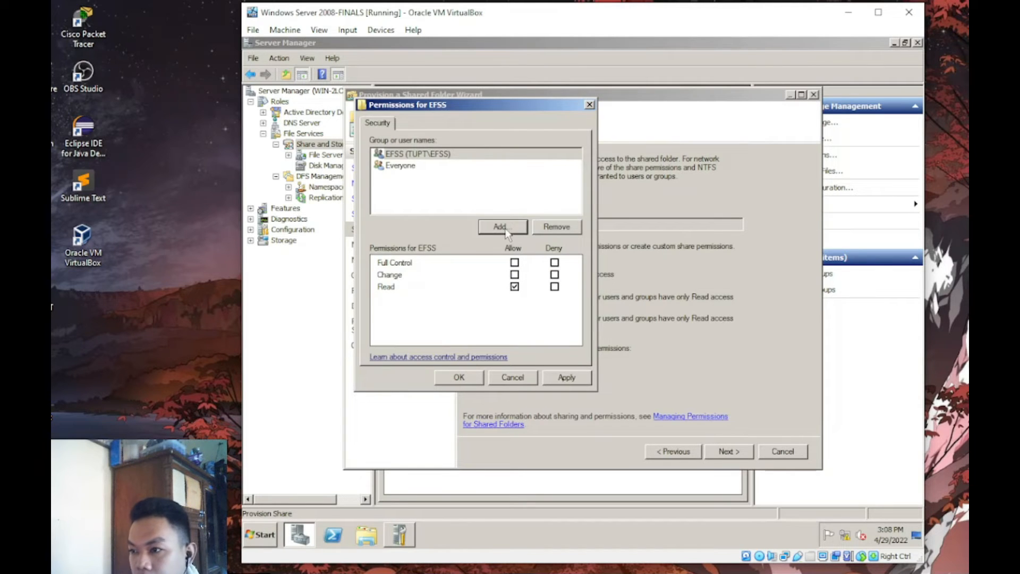
click(447, 166)
click(565, 230)
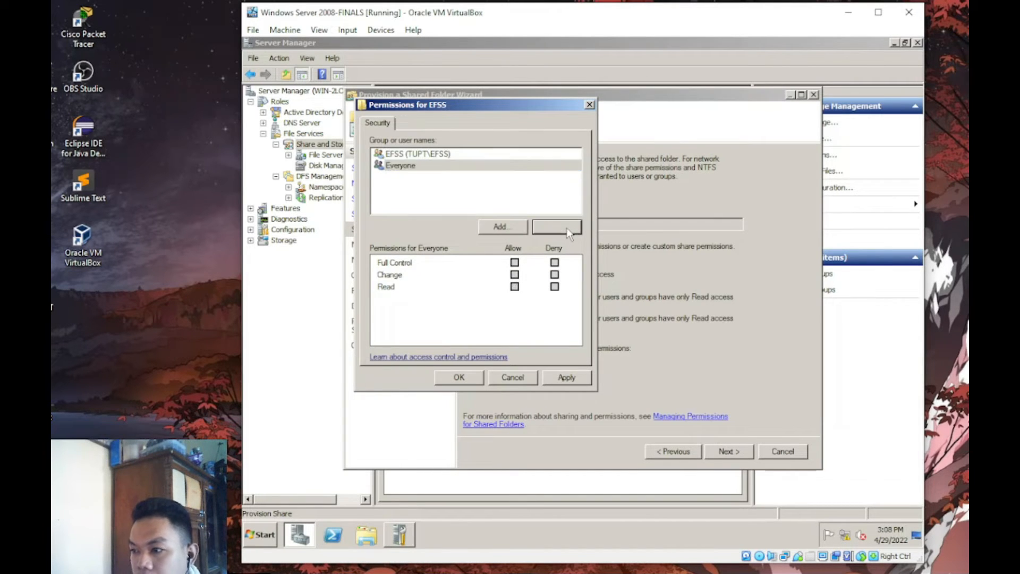
click(514, 274)
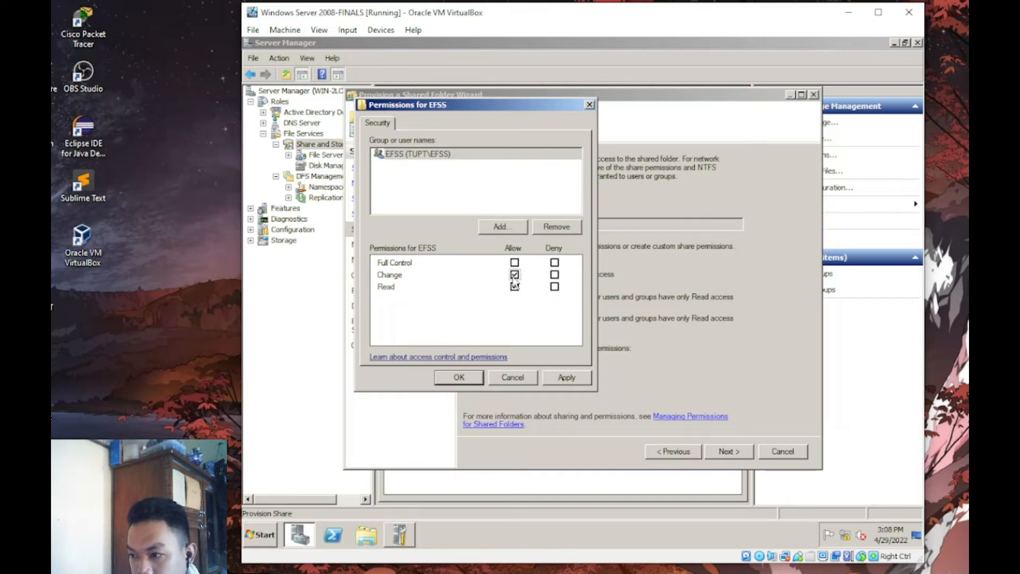
click(566, 378)
click(473, 379)
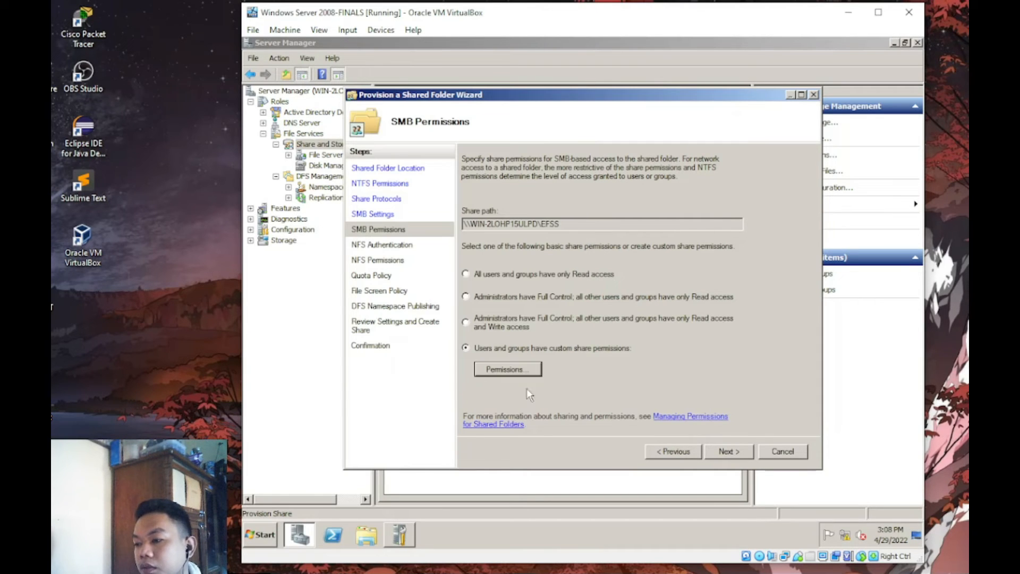
- Apply the TUPT quota template to EFSS and create the shares
click(719, 452)
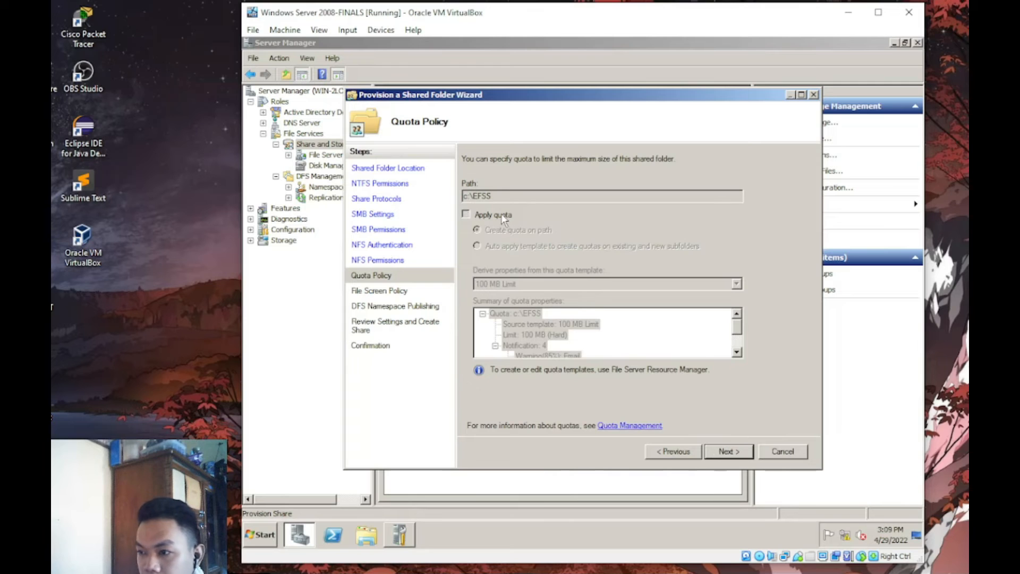
click(466, 214)
click(736, 284)
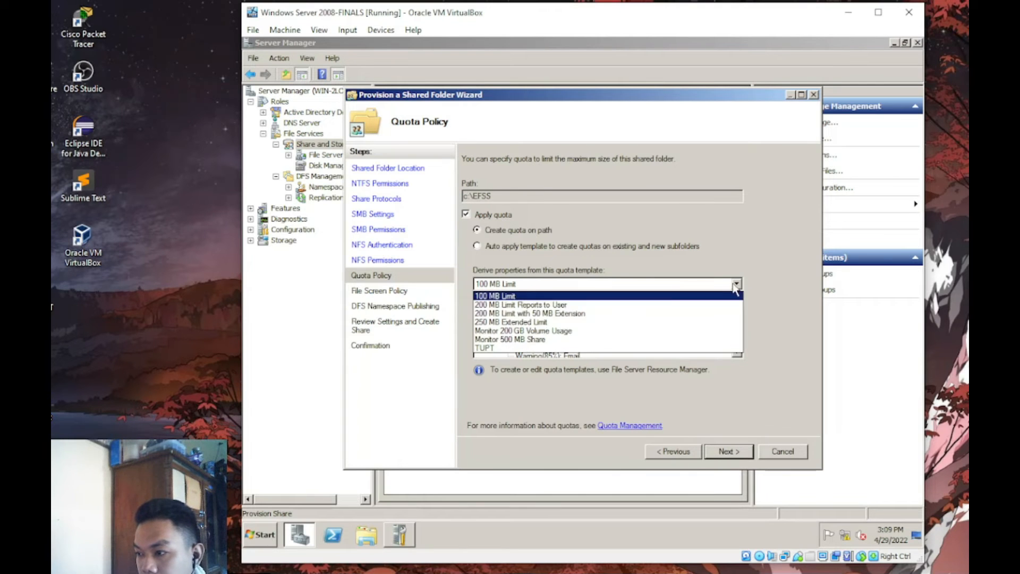
click(476, 351)
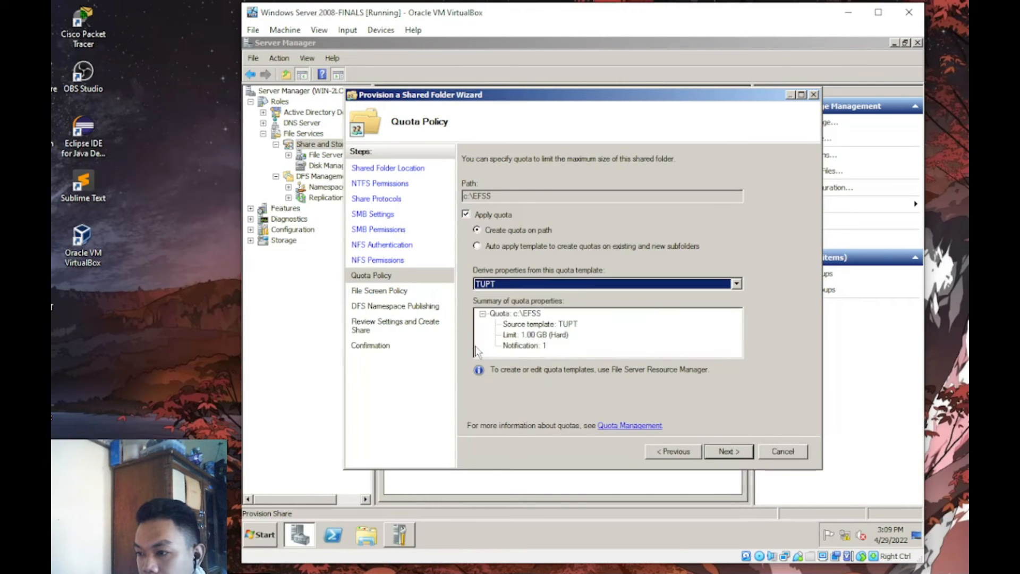
click(736, 450)
click(733, 451)
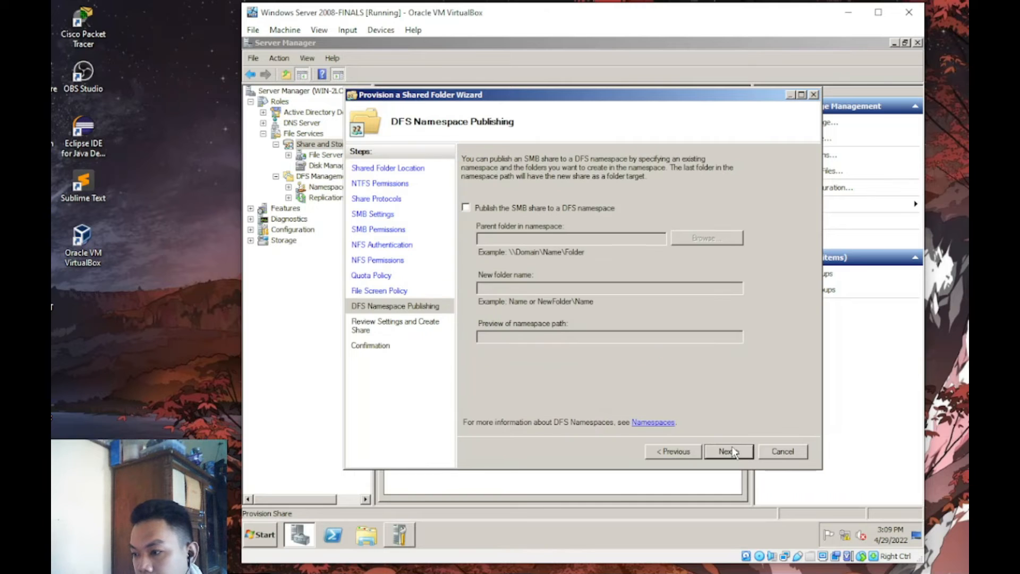
click(733, 451)
click(733, 451)
click(774, 452)
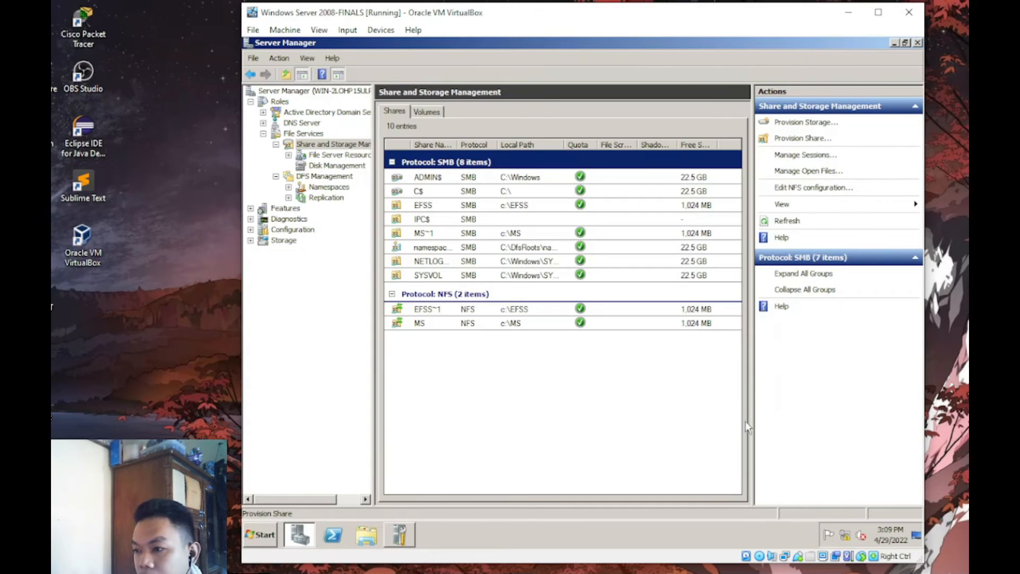
click(808, 139)
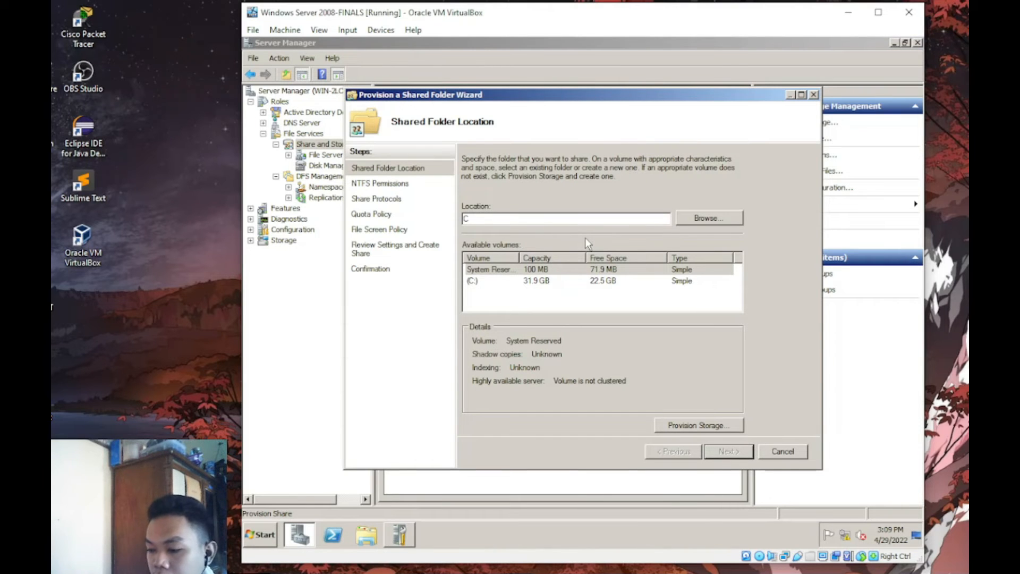
- Choose C:\CET as the folder to share, keeping its NTFS permissions unchanged
click(703, 223)
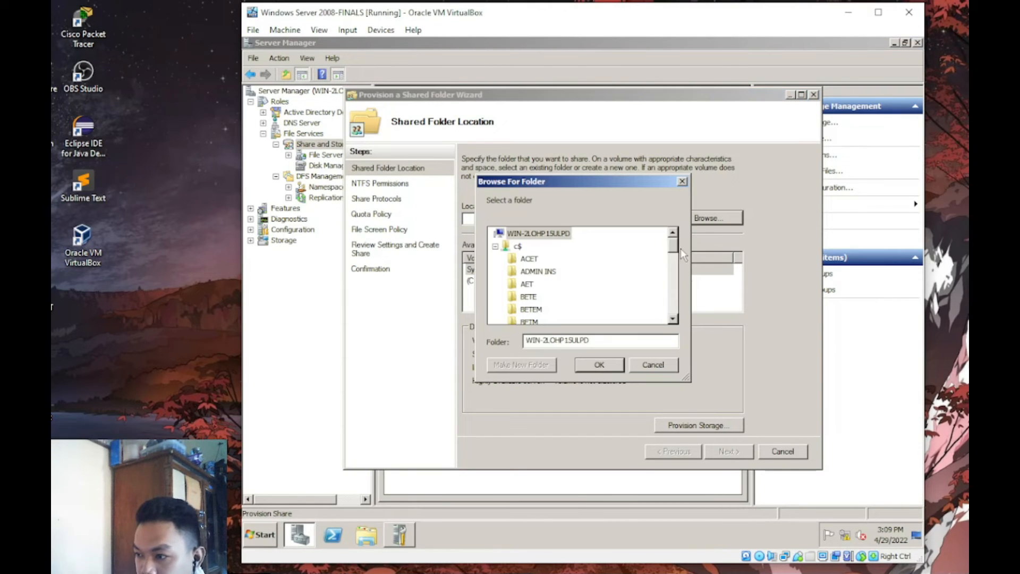
drag(673, 250, 674, 258)
click(527, 284)
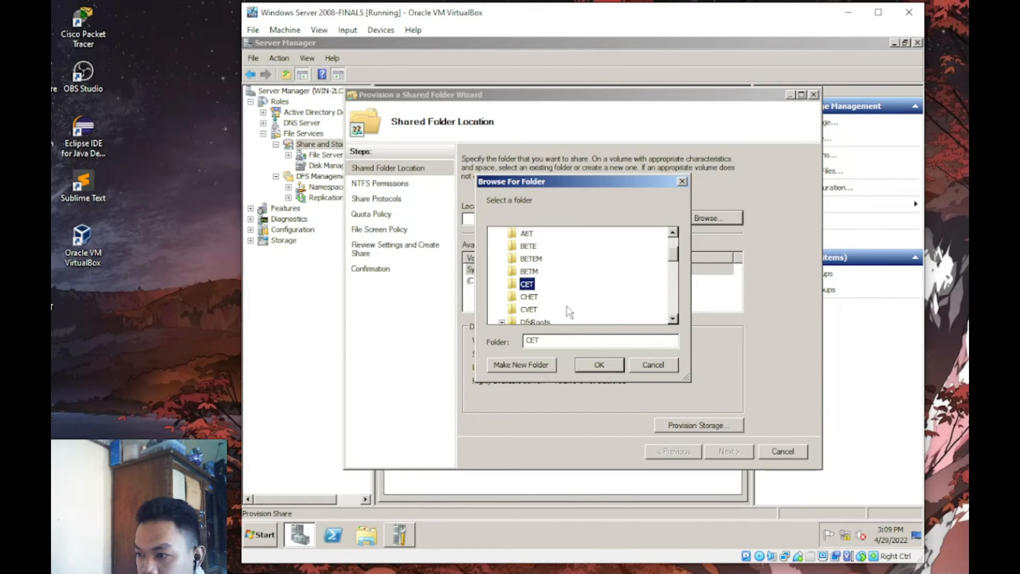
click(605, 368)
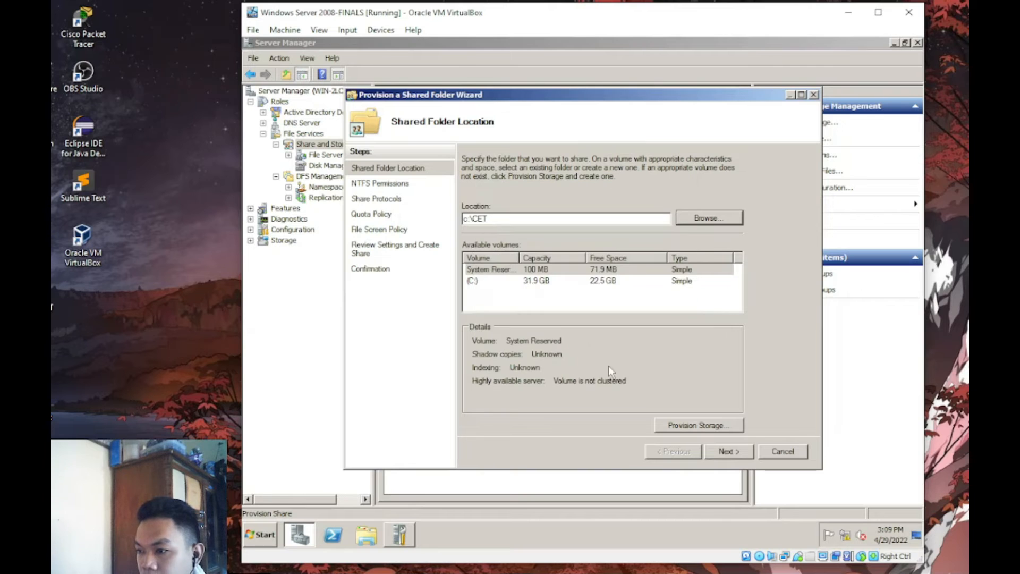
click(728, 451)
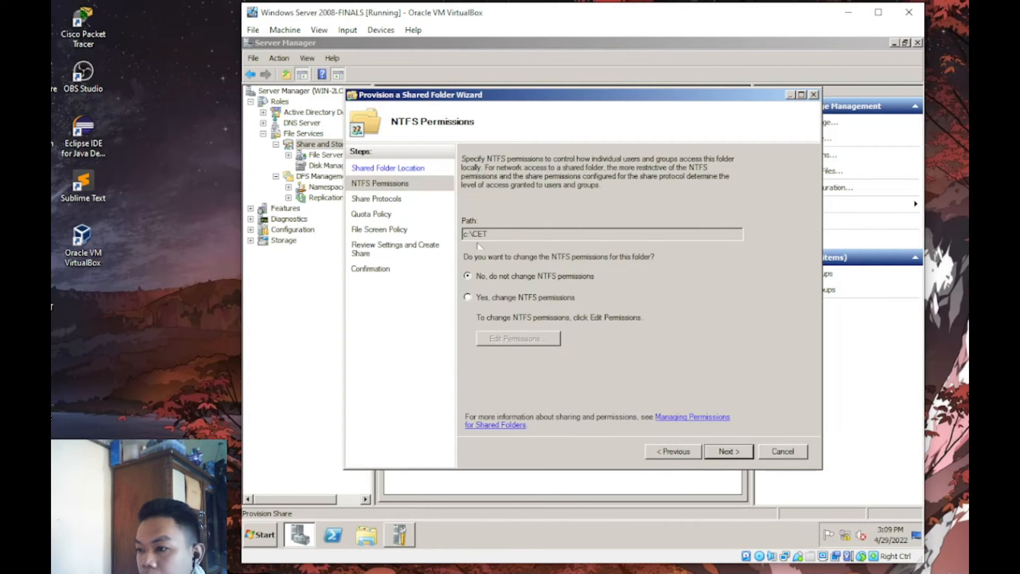
click(733, 453)
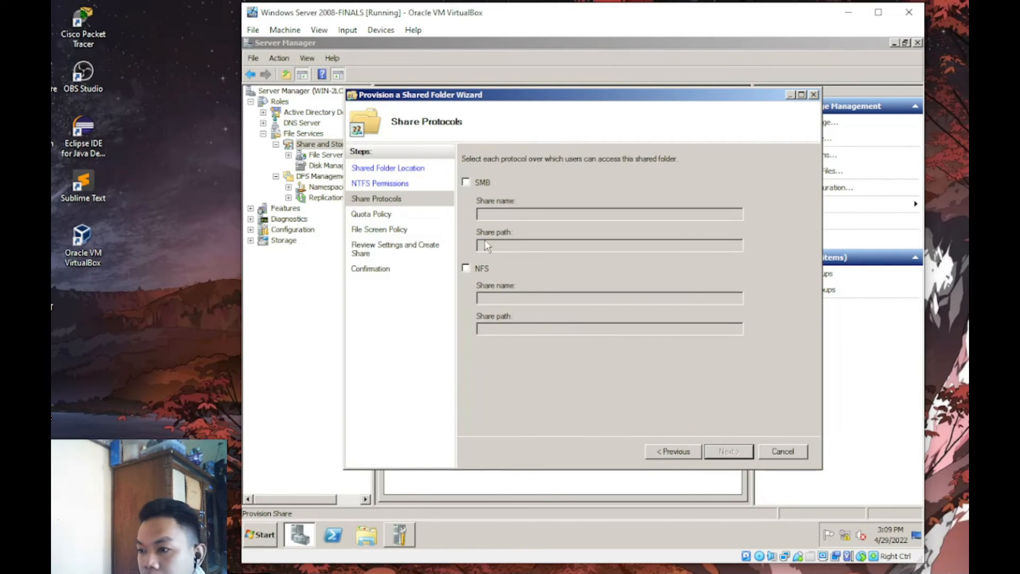
- Share CET over both SMB and NFS, keeping default SMB settings
click(466, 182)
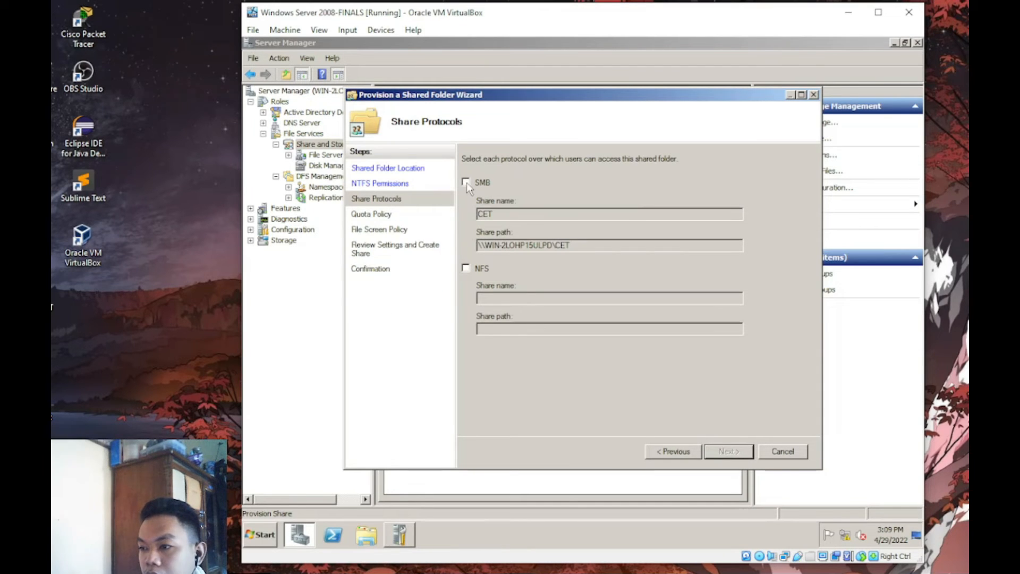
click(466, 183)
click(466, 268)
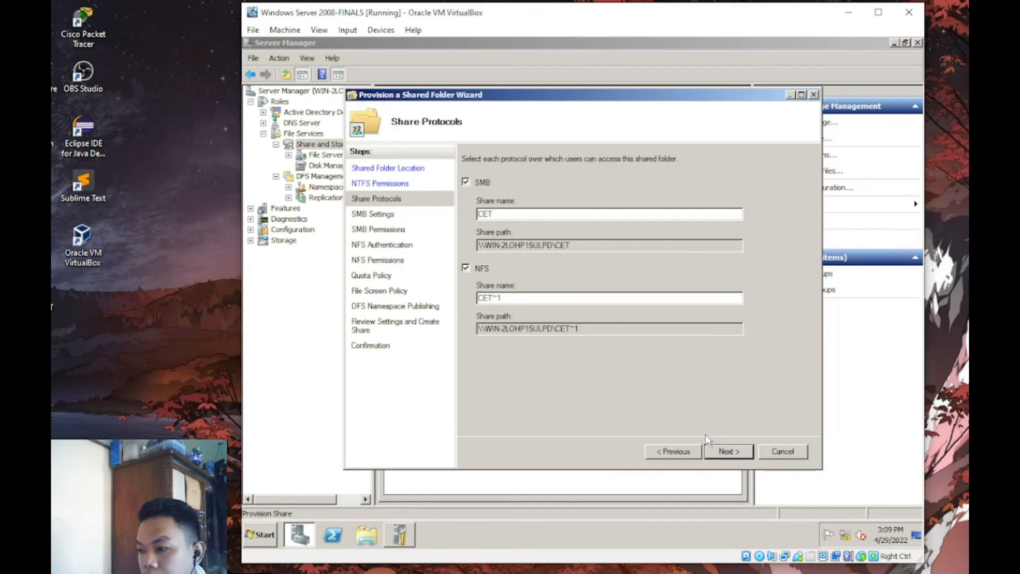
click(714, 457)
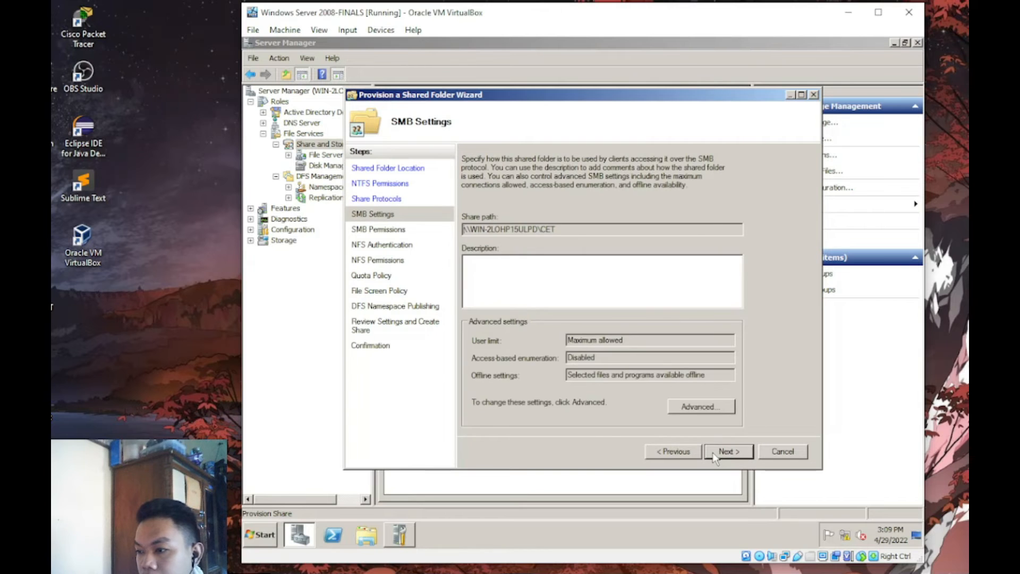
click(714, 457)
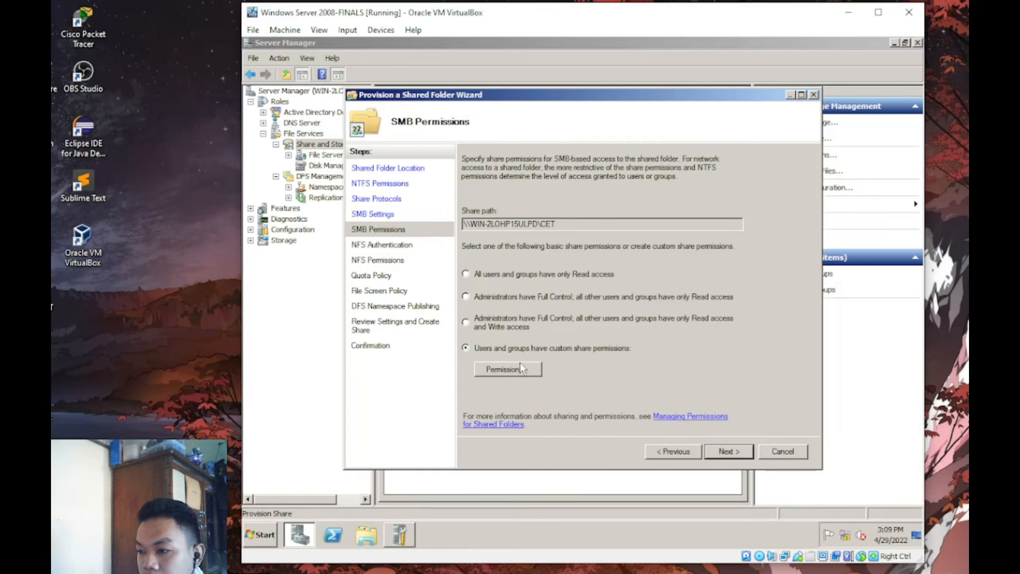
- Set custom share permissions adding the CET group and removing Everyone
click(523, 361)
click(492, 226)
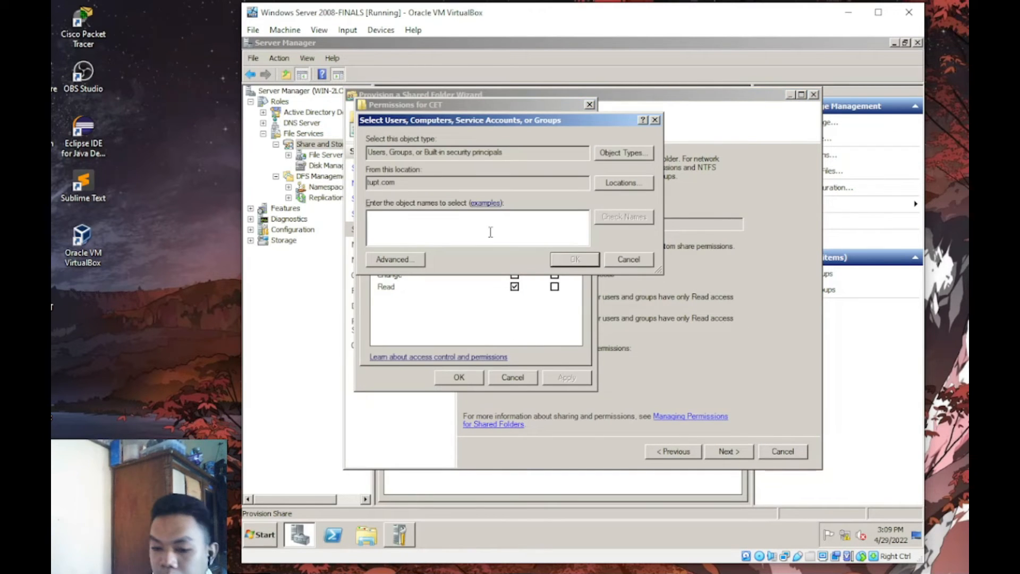
text(CET)
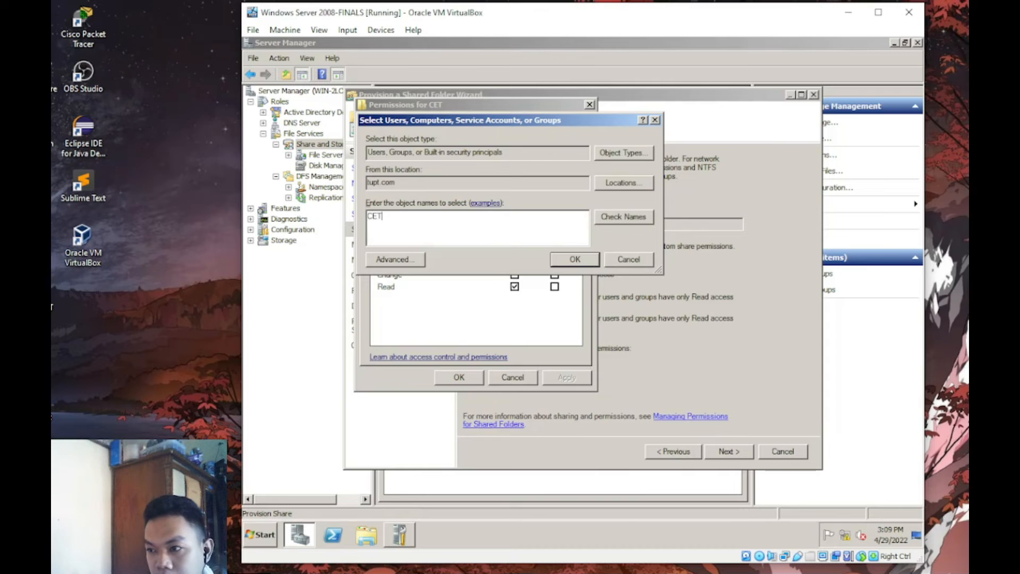
key(Return)
click(461, 167)
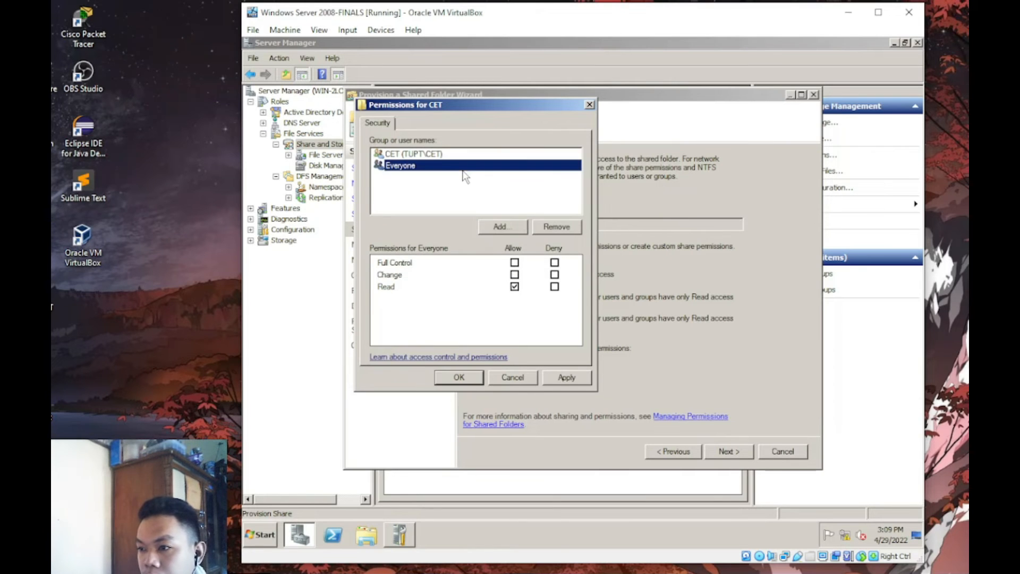
click(556, 227)
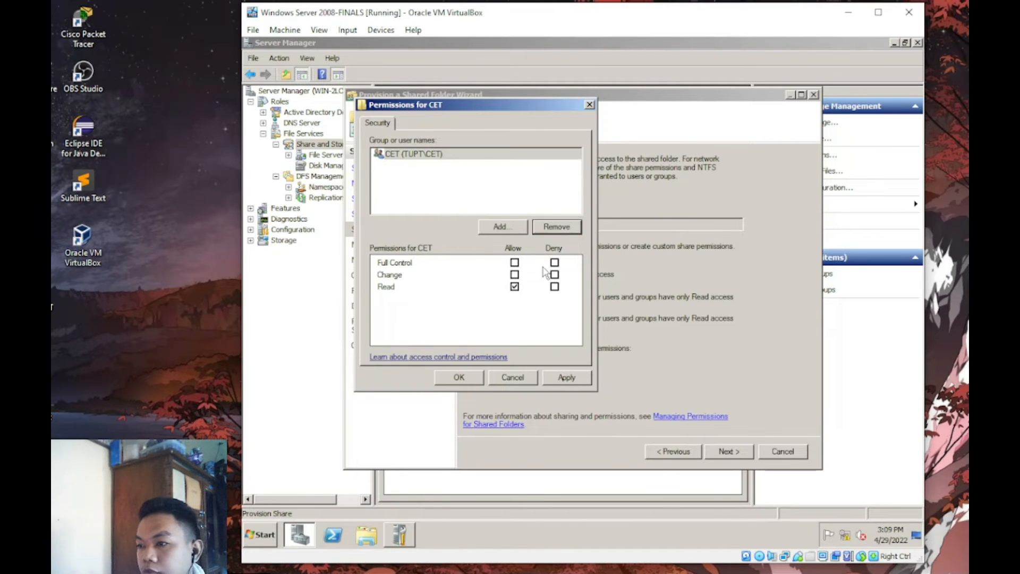
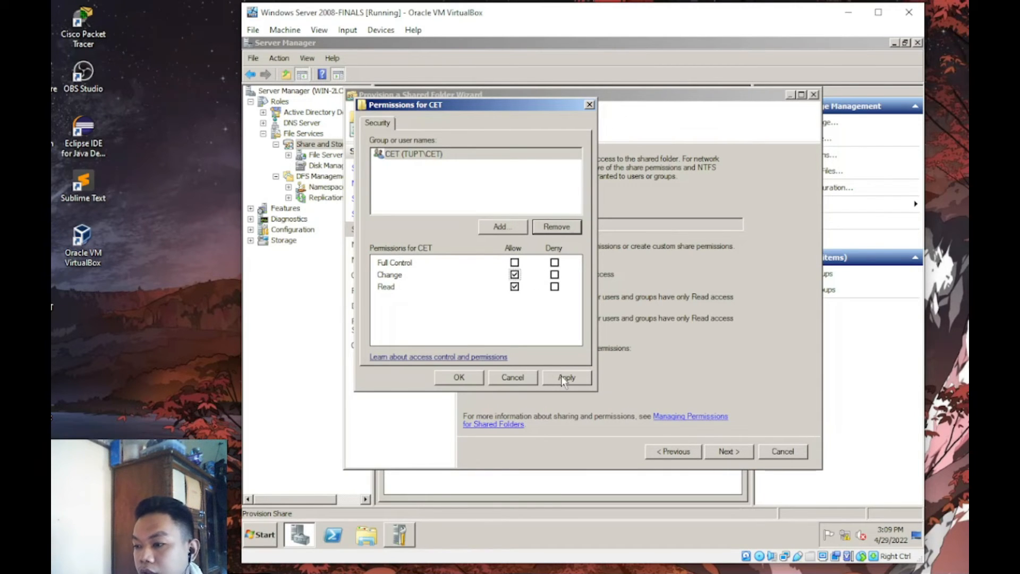
- Confirm the CET group's share permissions and keep the default NFS settings
click(460, 379)
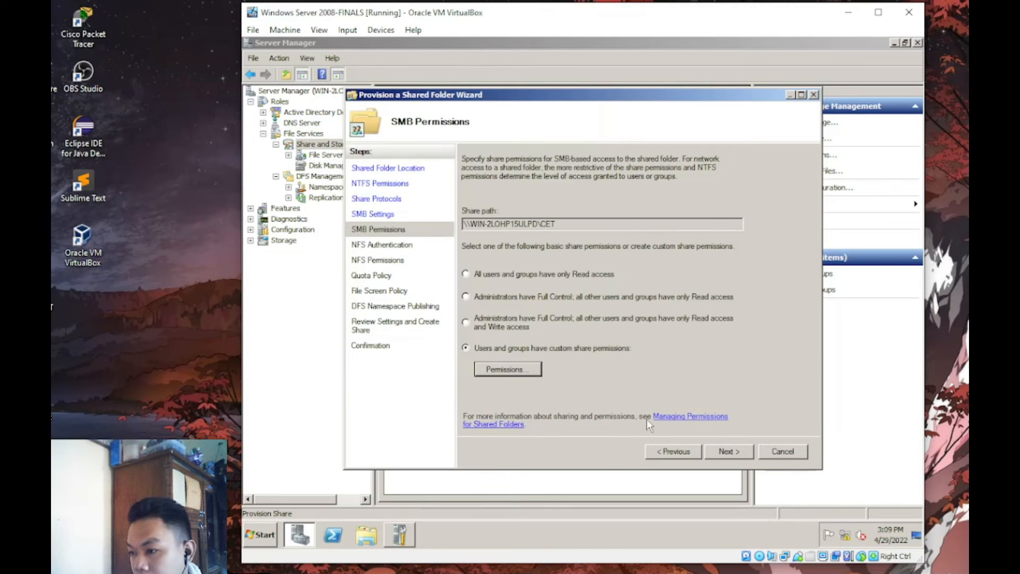
click(719, 451)
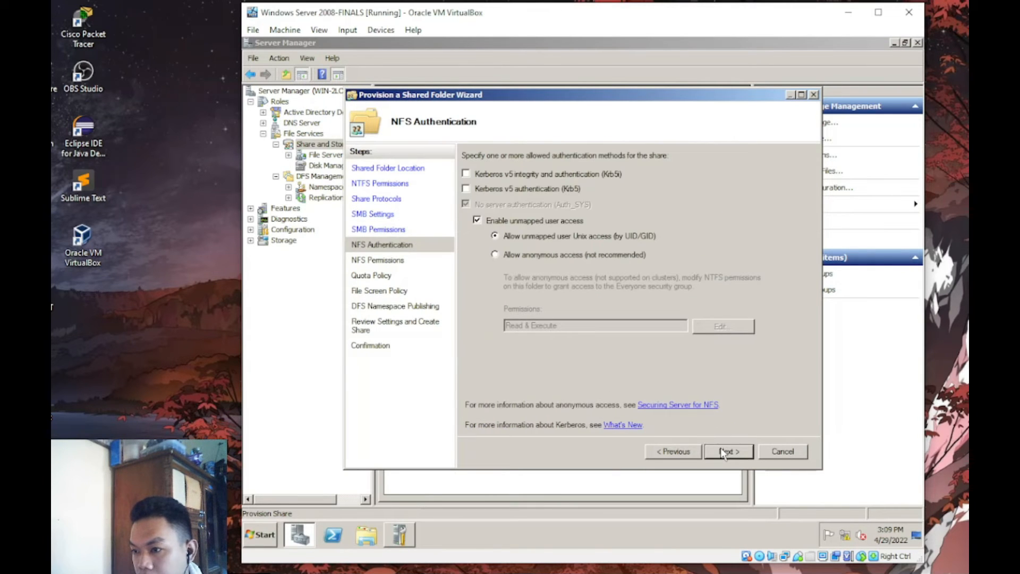
click(724, 451)
click(723, 451)
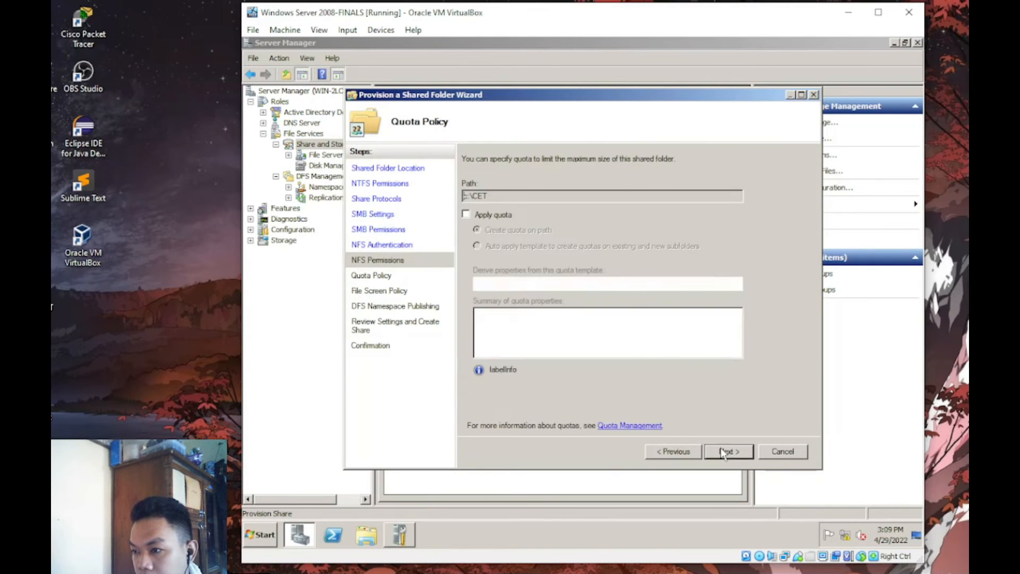
- Apply the TUPT quota template to the CET folder
click(492, 215)
click(734, 285)
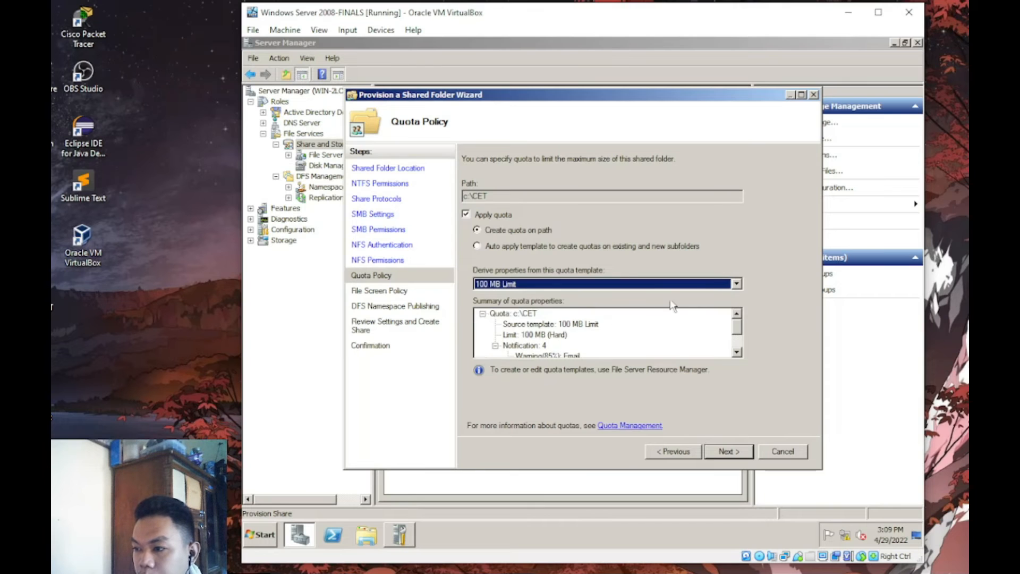
click(737, 283)
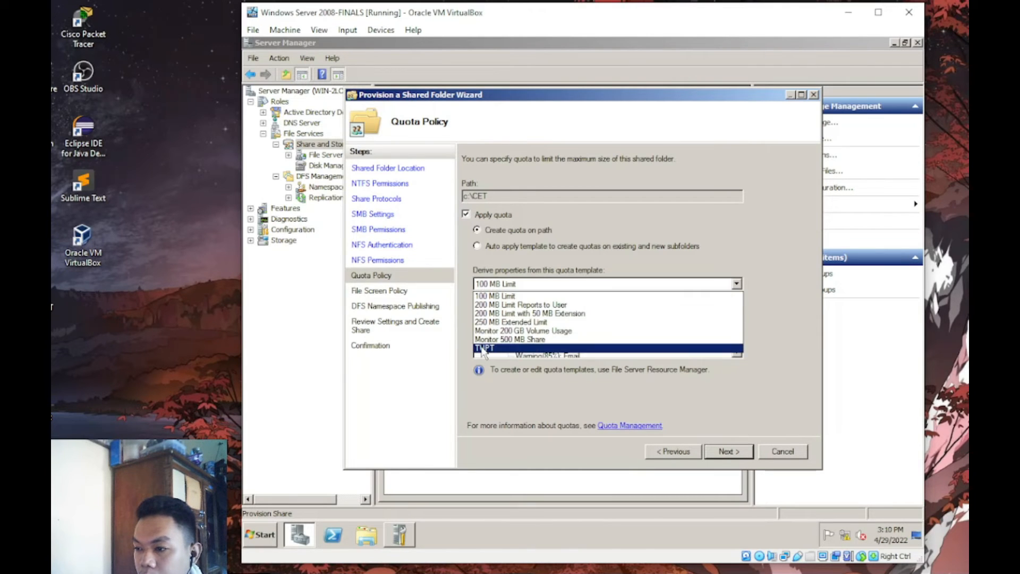
click(584, 347)
- Skip the file screen and DFS namespace, create the CET share and close the wizard
click(722, 453)
click(721, 451)
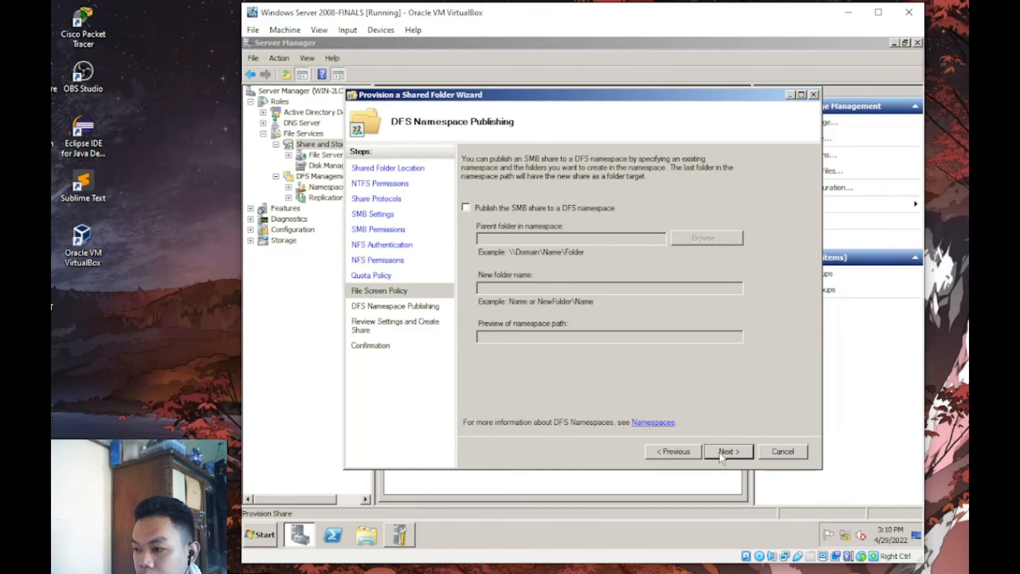
click(720, 452)
click(719, 452)
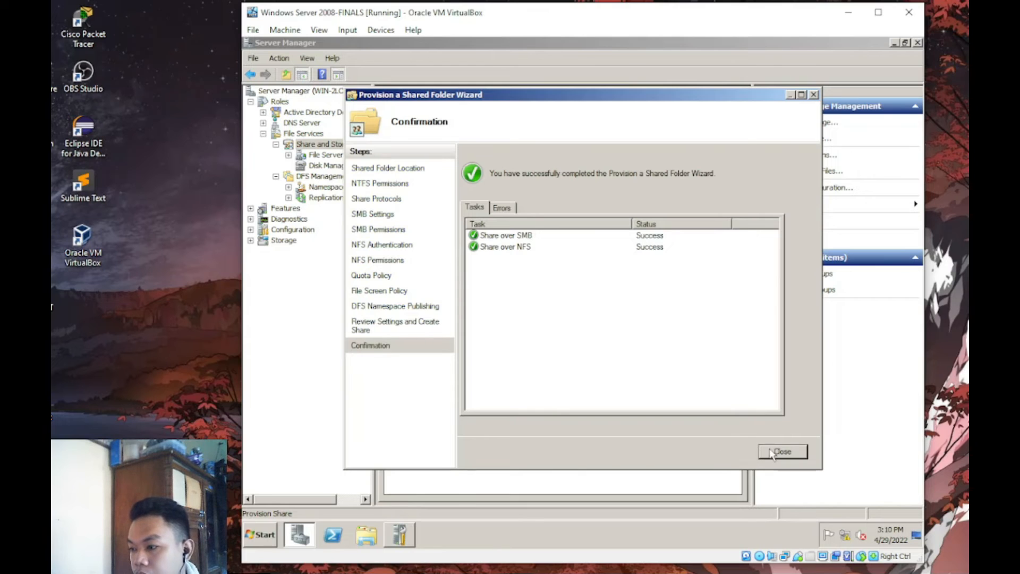
click(778, 451)
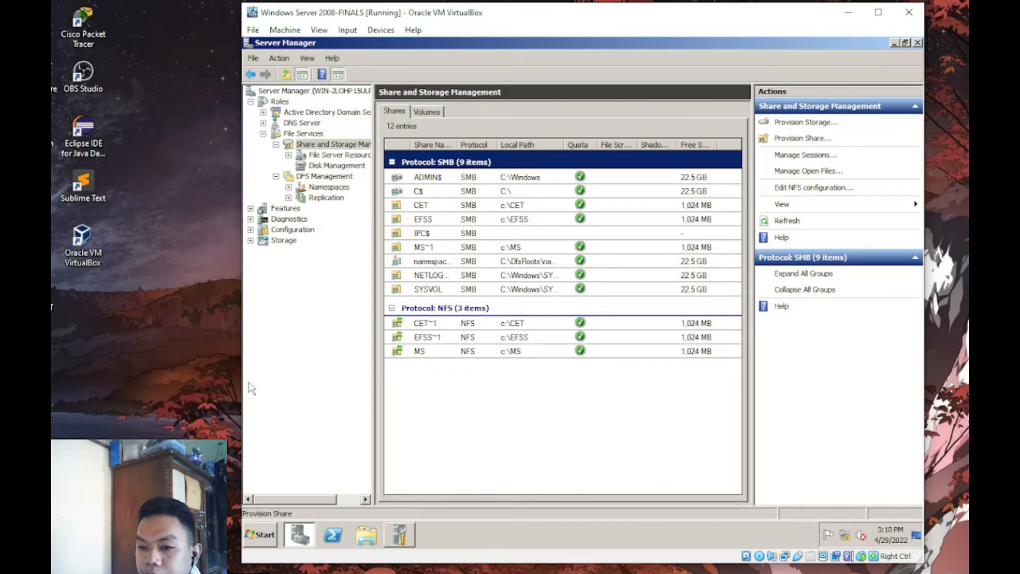
- Start a new share for C:\EET and share it over both SMB and NFS
click(802, 138)
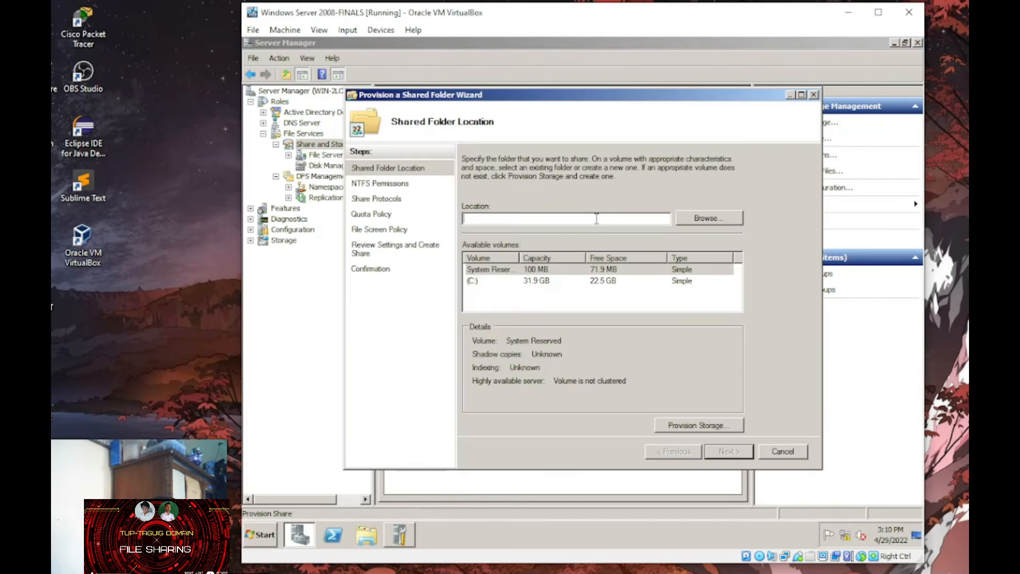
click(710, 218)
drag(674, 246, 675, 266)
click(528, 300)
click(600, 363)
click(729, 451)
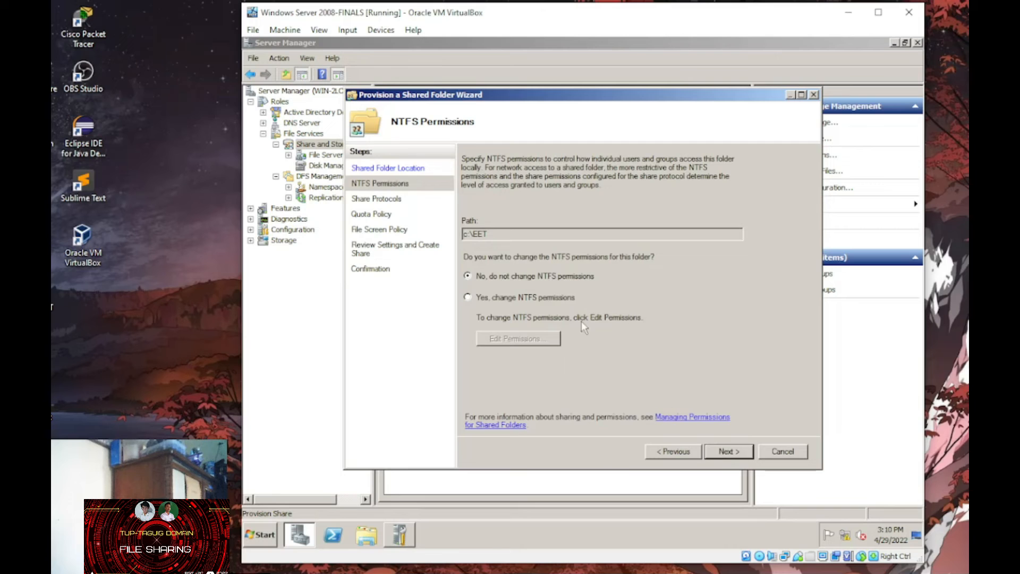
click(728, 452)
click(467, 182)
click(467, 266)
click(728, 451)
click(728, 452)
- Set custom share permissions giving the EET group Change access
click(467, 349)
click(509, 369)
click(521, 230)
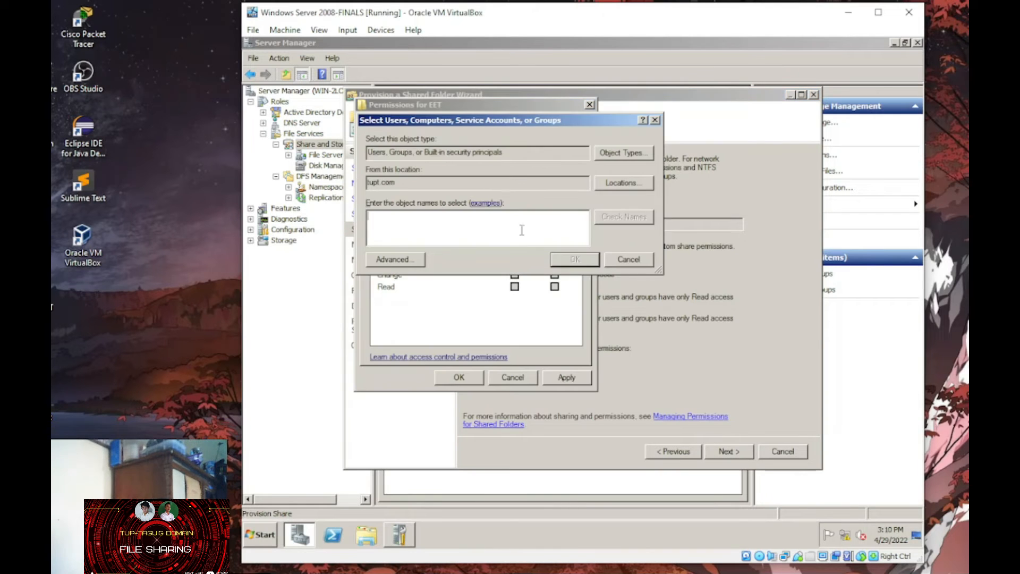
text(EET)
key(Return)
click(514, 275)
click(566, 378)
click(459, 377)
click(508, 369)
click(589, 105)
- Turn on a quota for the EET folder and finish creating the EET share
click(728, 452)
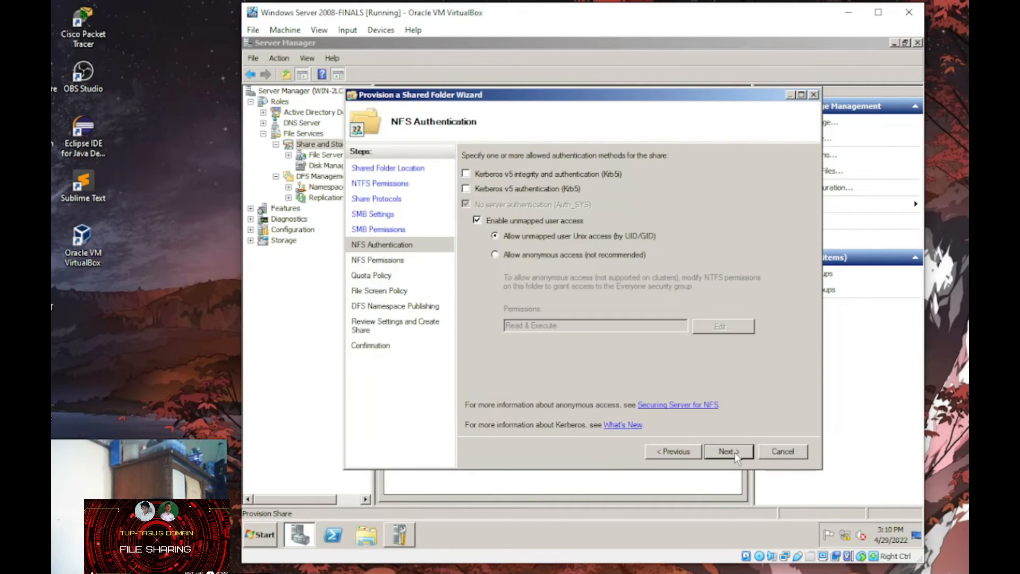
click(729, 451)
click(728, 452)
click(466, 215)
click(510, 285)
click(488, 349)
click(728, 451)
click(782, 451)
- Start a new share for C:\ECET and share it over both SMB and NFS
click(802, 139)
click(709, 218)
click(490, 245)
drag(674, 242, 674, 261)
click(530, 283)
click(598, 364)
click(729, 452)
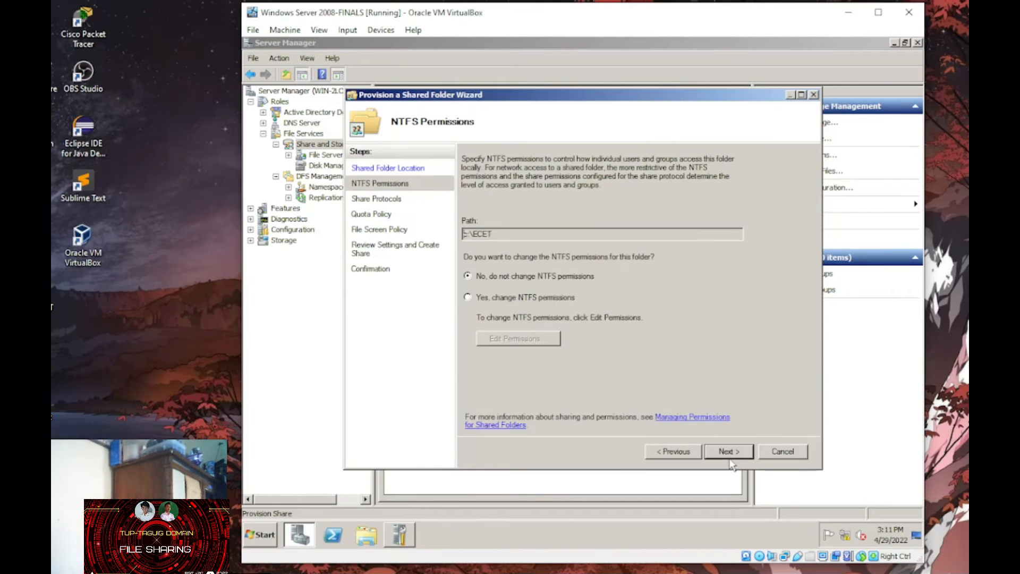
click(729, 454)
click(468, 182)
click(467, 267)
click(728, 451)
click(728, 451)
- Set custom share permissions giving the ECET group Change access
click(467, 348)
click(507, 368)
click(511, 226)
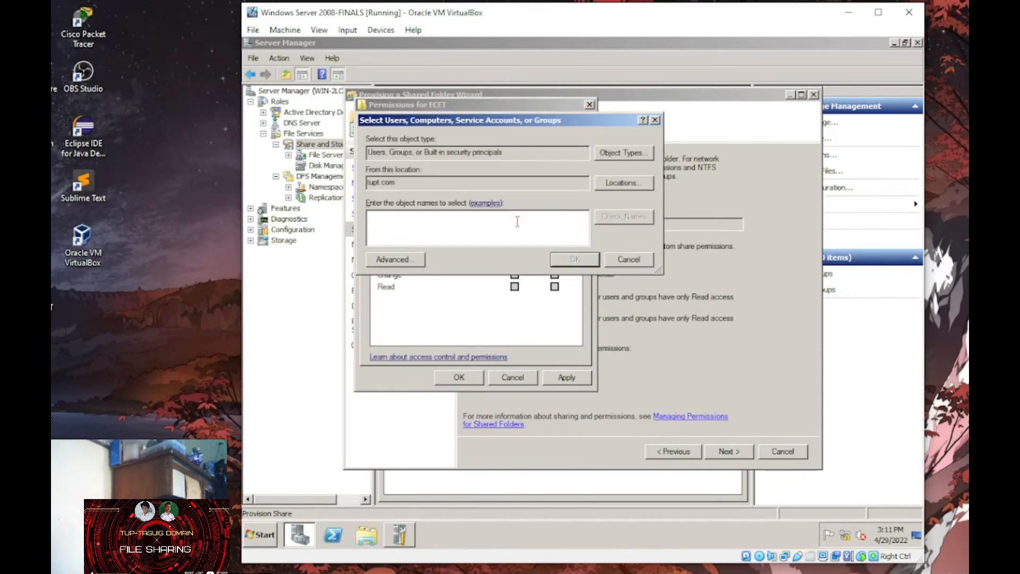
text(ECET)
click(575, 259)
click(515, 275)
click(459, 378)
click(728, 451)
- Apply the TUPT quota template to ECET and create the share
click(728, 451)
click(728, 452)
click(467, 214)
click(590, 285)
click(585, 348)
click(736, 450)
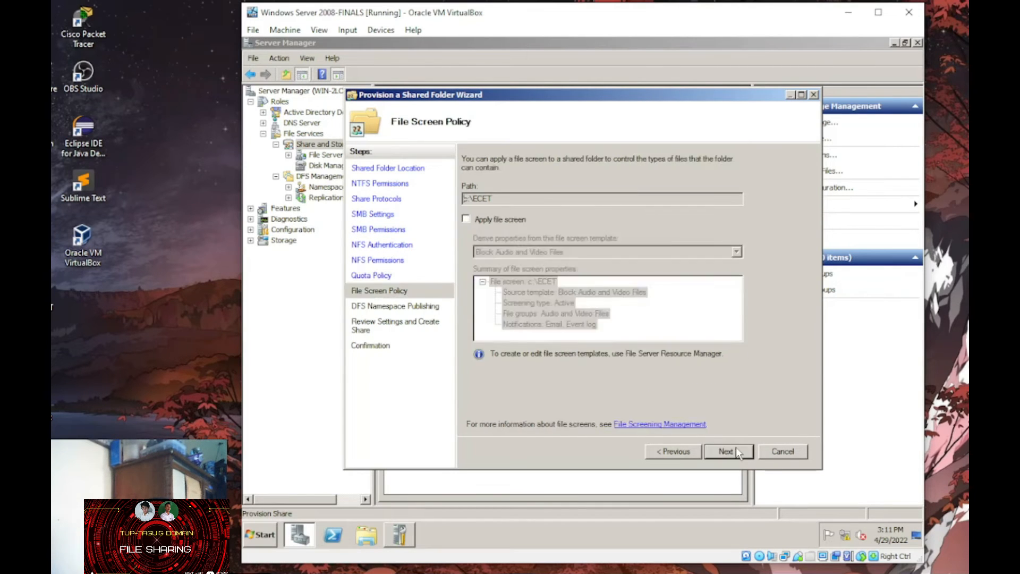
click(737, 451)
click(737, 451)
click(736, 451)
click(782, 451)
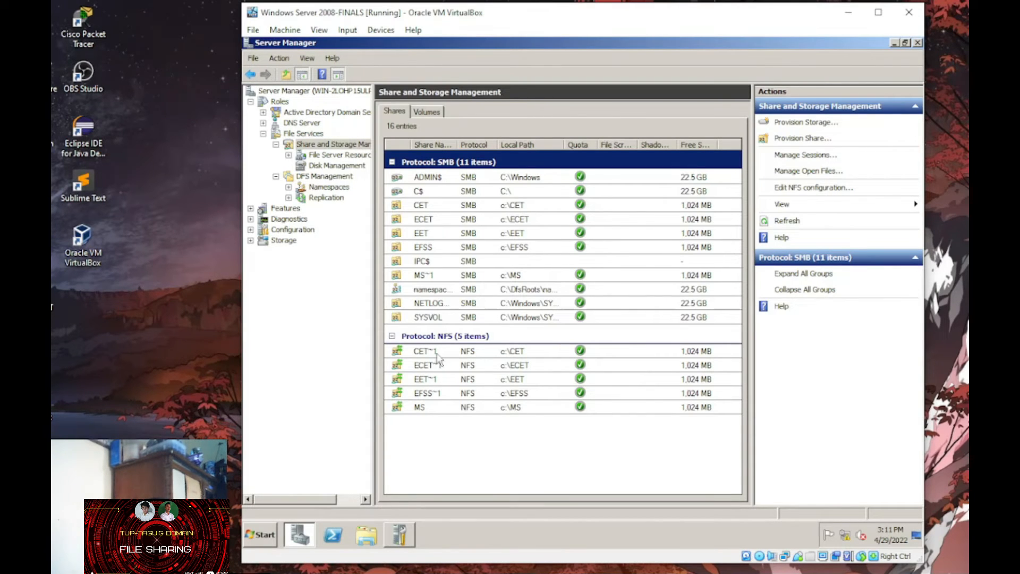
- Start a new share with C:\MET as the folder location
click(802, 138)
click(717, 218)
scroll(579, 277, down, 3)
click(527, 271)
click(599, 365)
click(717, 218)
click(681, 182)
click(728, 451)
click(729, 451)
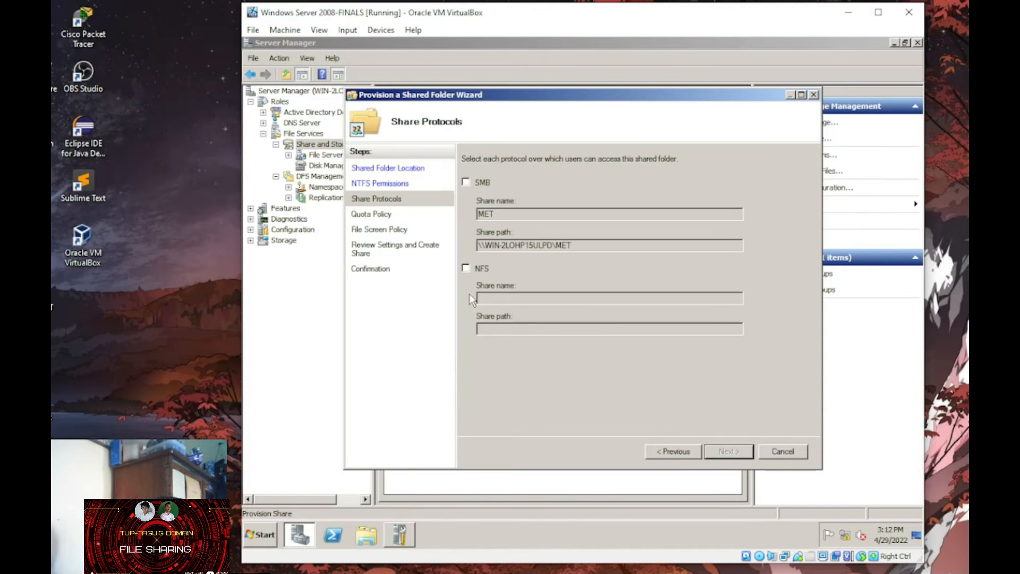
- Share MET over SMB and NFS, replacing Everyone with the MET group in permissions
click(466, 183)
click(466, 269)
click(729, 451)
click(729, 451)
click(467, 348)
click(509, 367)
click(557, 227)
click(503, 227)
click(458, 377)
- Start a new share for C:\RET and share it over both SMB and NFS
click(729, 451)
- Apply the TUPT quota to MET, finish the share, and cancel a stray new wizard
click(492, 215)
click(737, 285)
click(484, 348)
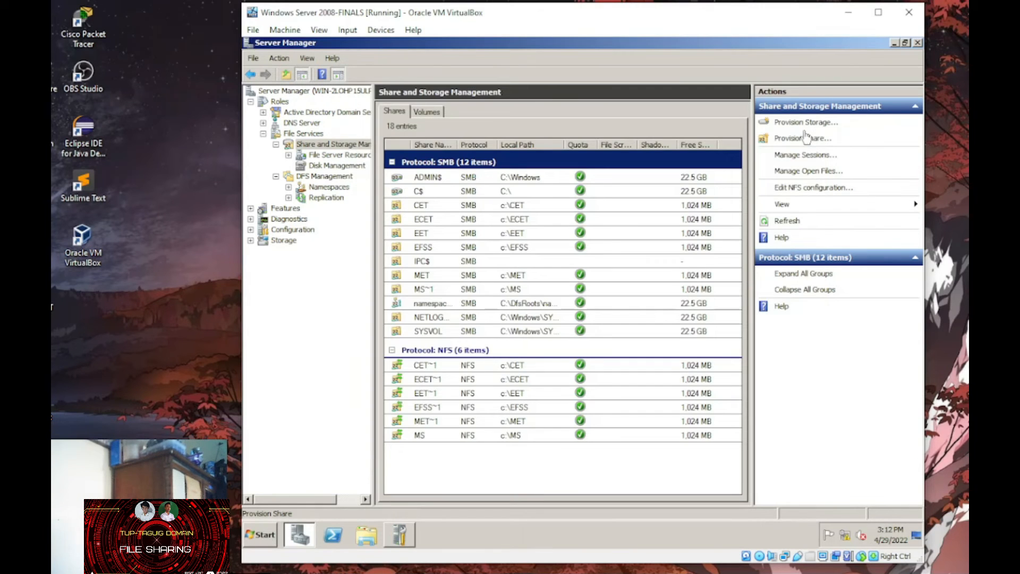
click(797, 125)
key(Escape)
click(601, 324)
click(798, 138)
click(709, 218)
drag(675, 250, 683, 302)
click(530, 297)
click(599, 365)
click(729, 451)
click(729, 450)
click(466, 182)
click(466, 268)
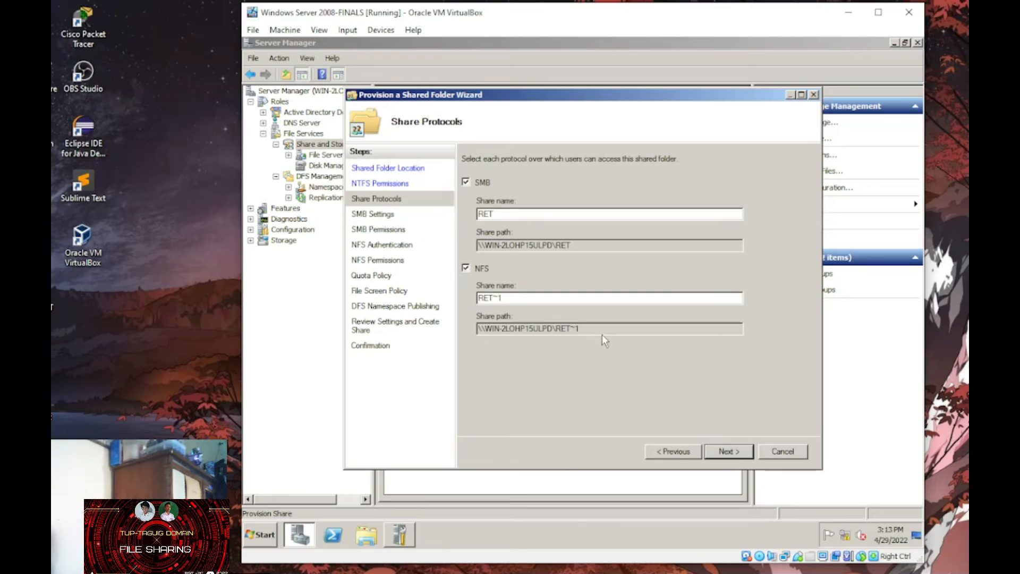
click(729, 451)
click(729, 451)
- Set custom share permissions replacing Everyone with the RET group with Change access
click(467, 348)
click(506, 367)
click(514, 275)
click(510, 226)
text(RET)
key(Return)
click(556, 227)
click(556, 227)
click(509, 227)
text(RET)
key(Return)
click(514, 274)
click(459, 378)
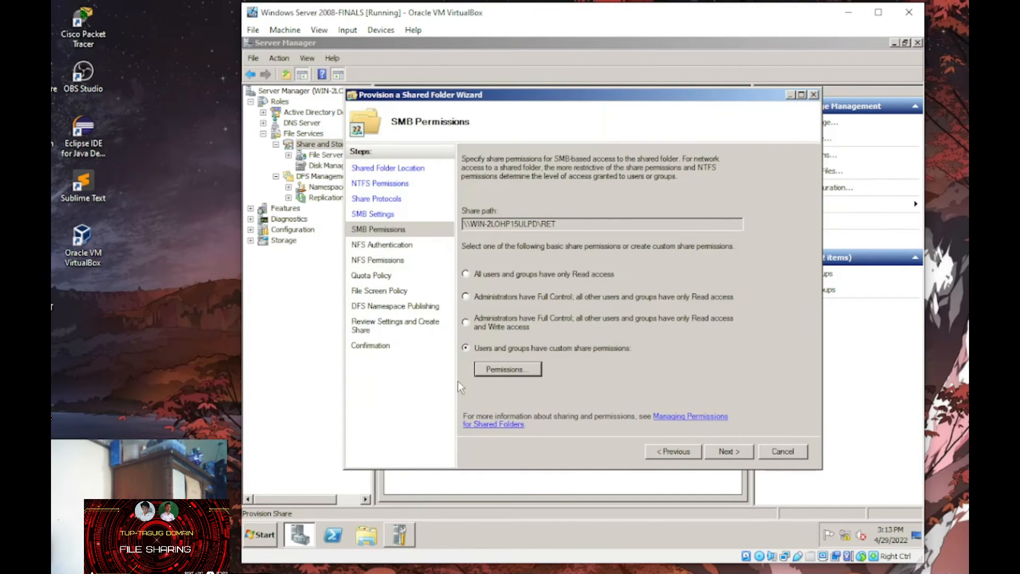
click(728, 451)
click(728, 450)
click(729, 451)
- Apply the TUPT quota to RET and finish creating the share
click(502, 213)
click(735, 283)
click(495, 348)
key(Return)
key(Return)
key(Return)
key(Return)
key(Return)
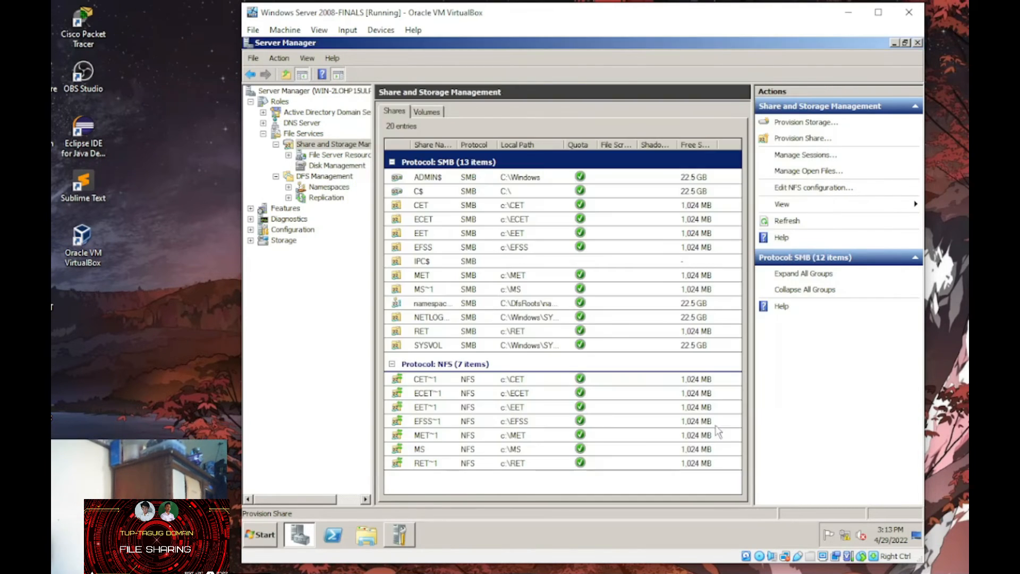
- Start a share for the NDET folder and give the NDET group share permissions
click(802, 138)
click(705, 218)
click(529, 271)
click(596, 364)
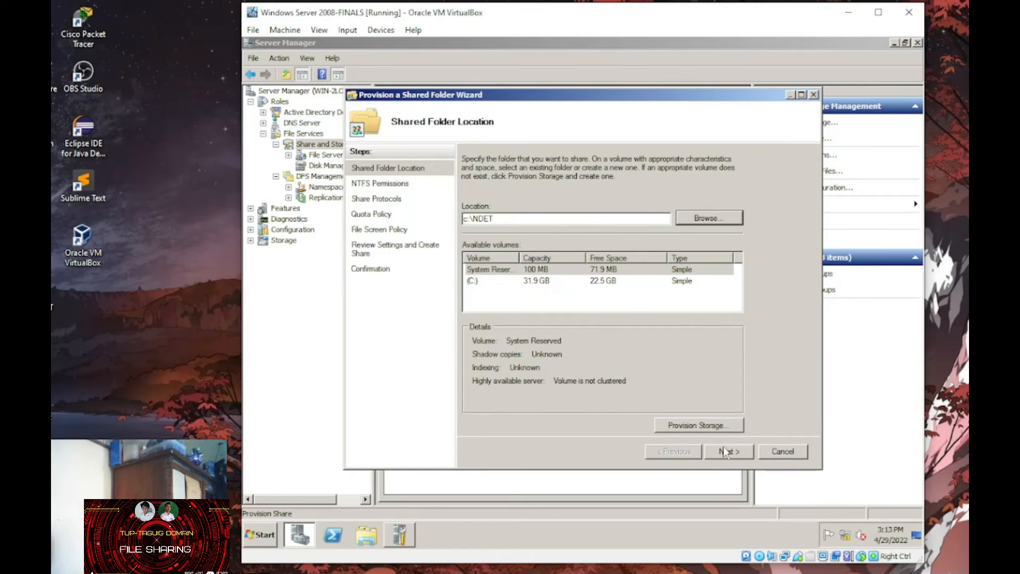
click(723, 450)
click(724, 451)
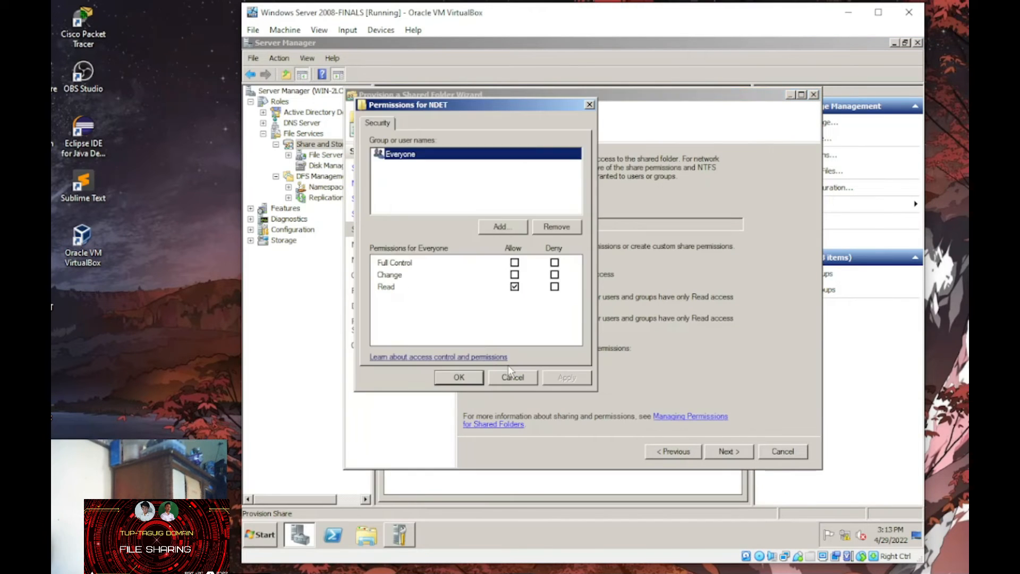
click(511, 225)
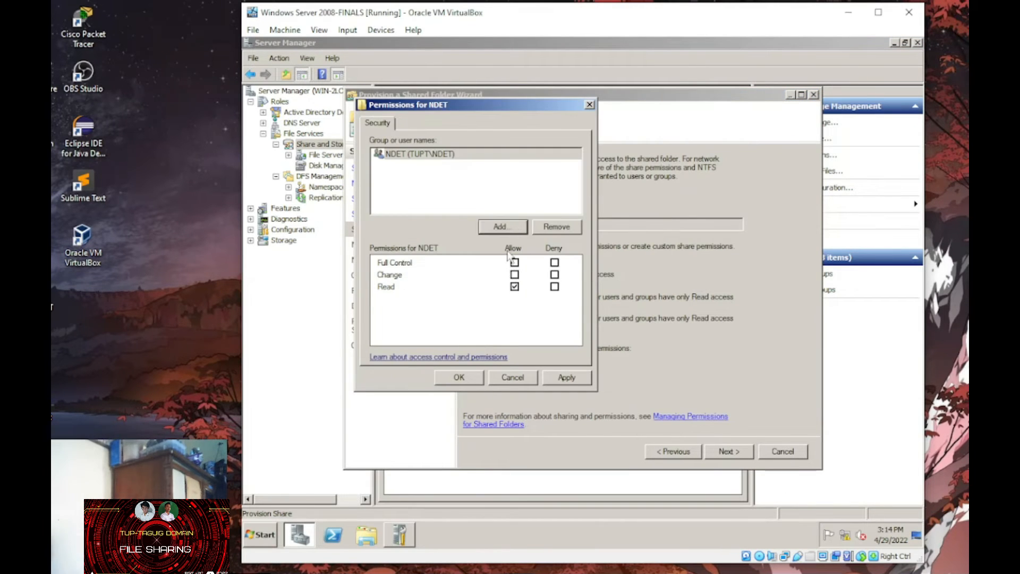
click(459, 377)
click(728, 452)
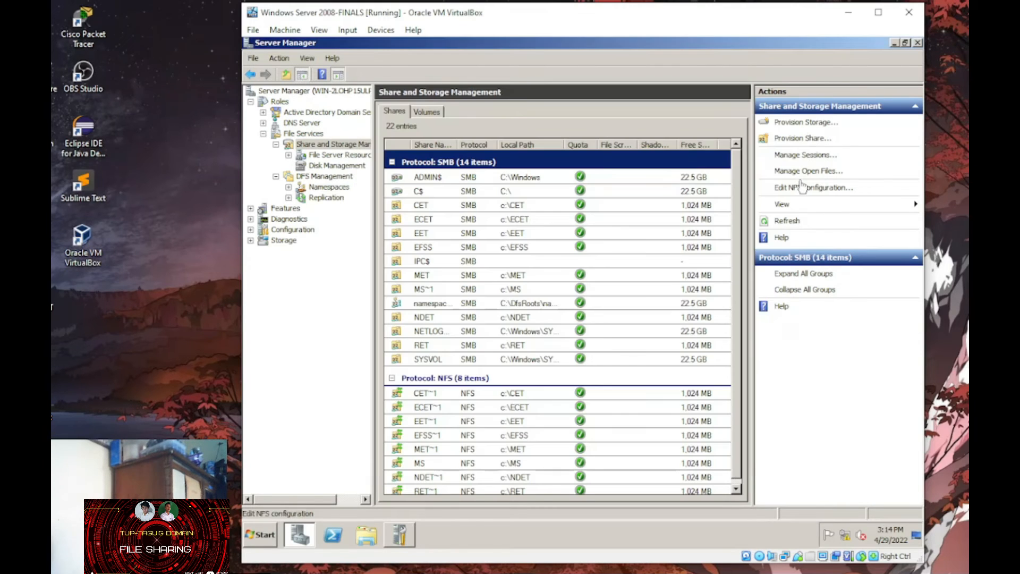
- Start a share for the ECMET folder with custom permissions for the ECMET group
click(818, 139)
click(708, 218)
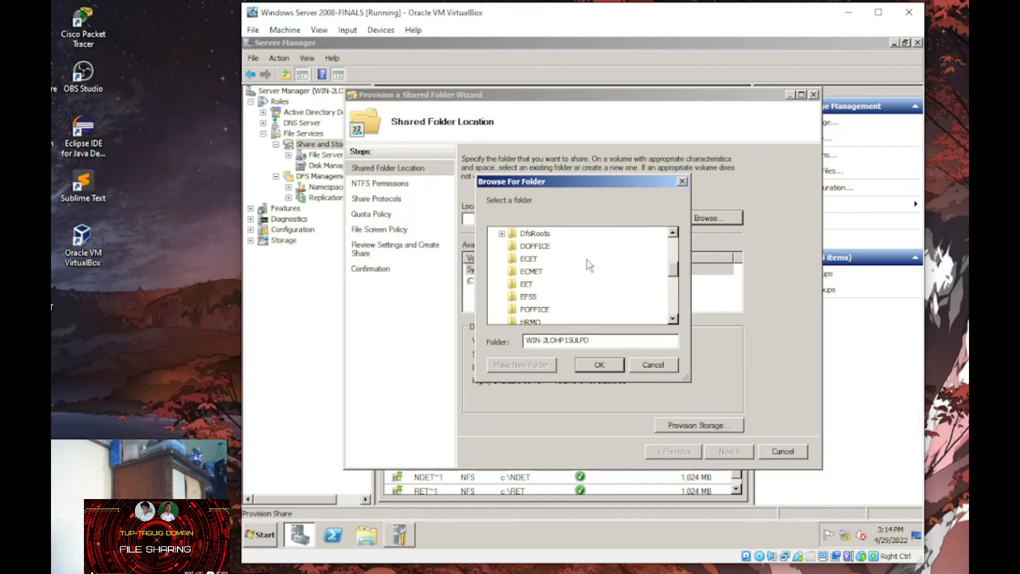
click(531, 271)
click(597, 369)
click(728, 451)
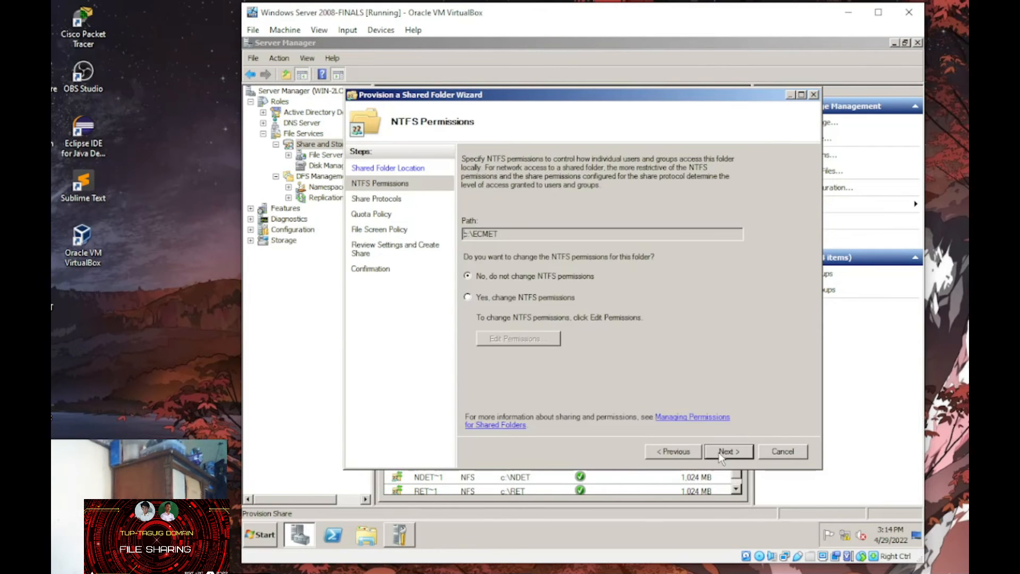
click(727, 451)
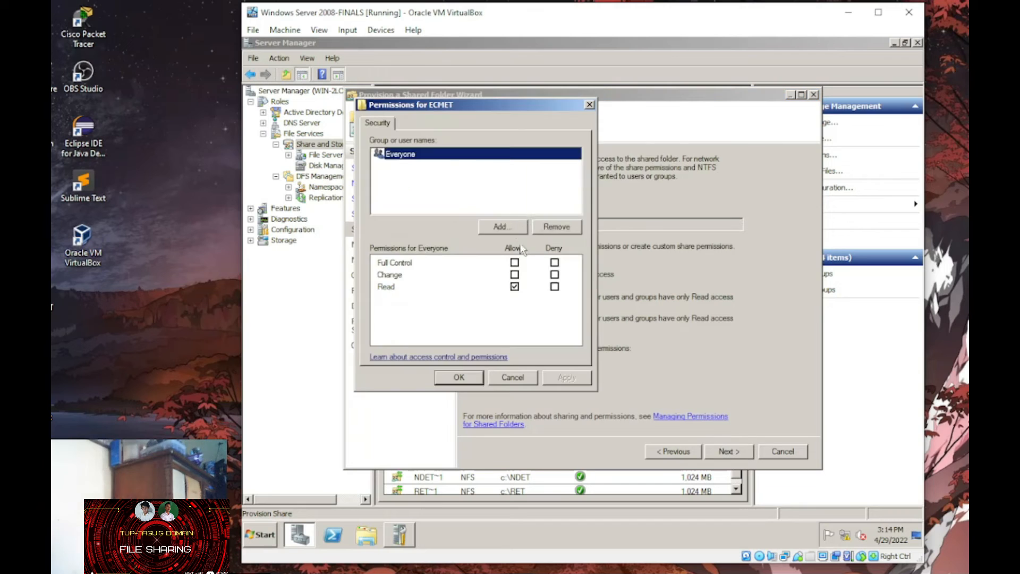
click(503, 226)
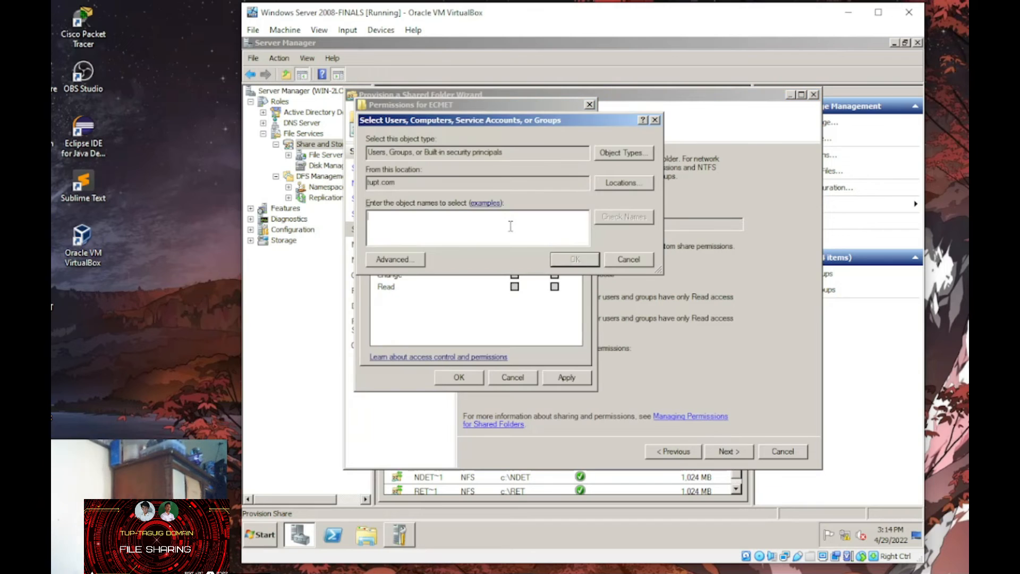
click(514, 274)
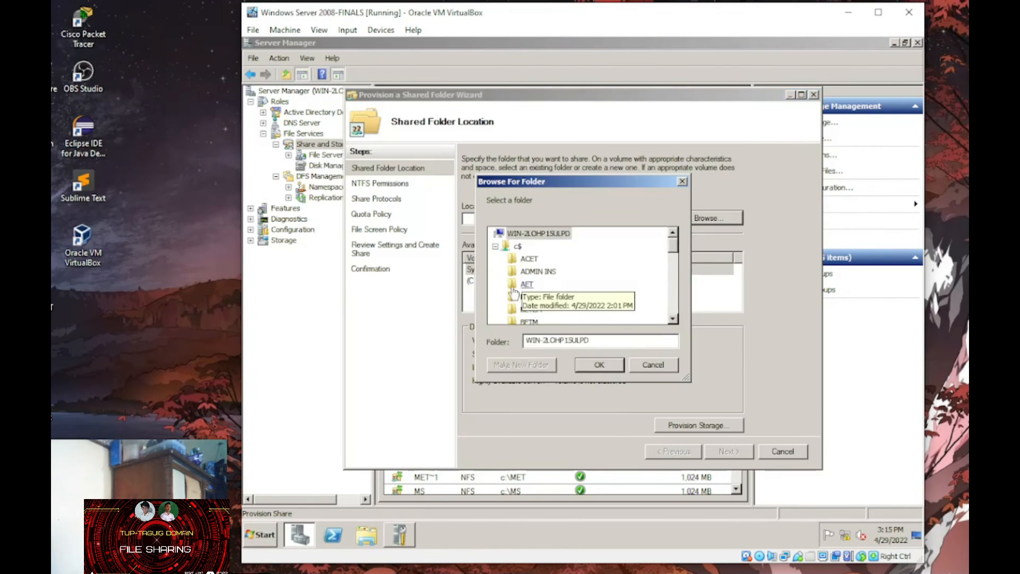
- Share the AET folder, replacing Everyone with the AET group
click(587, 287)
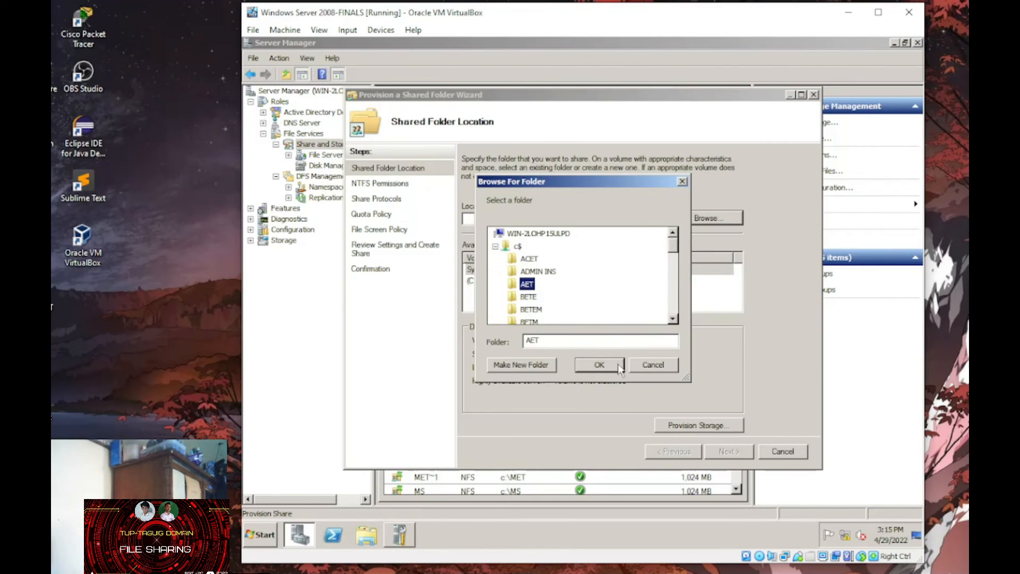
click(617, 363)
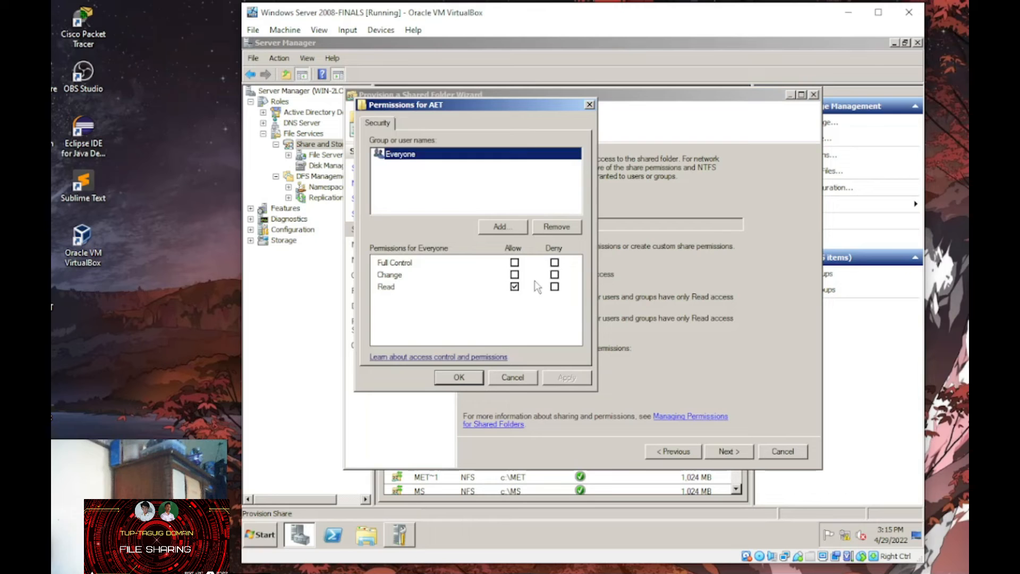
click(558, 225)
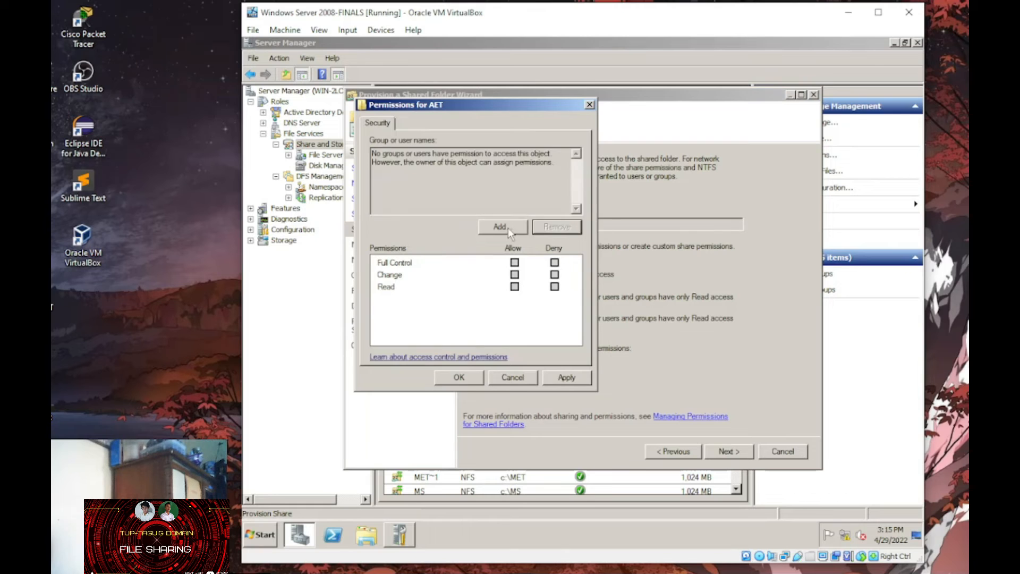
click(508, 227)
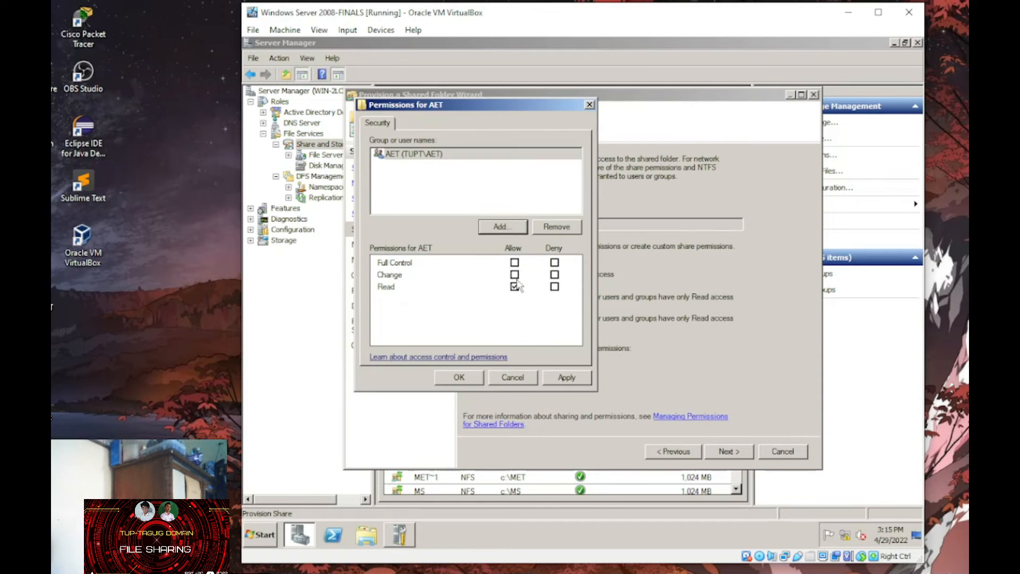
click(459, 377)
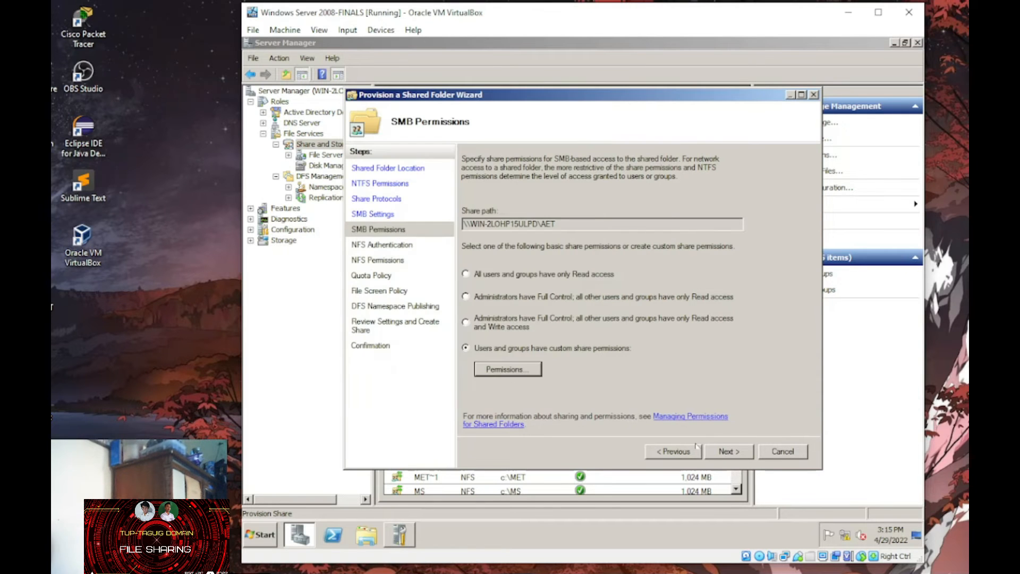
click(716, 453)
click(717, 453)
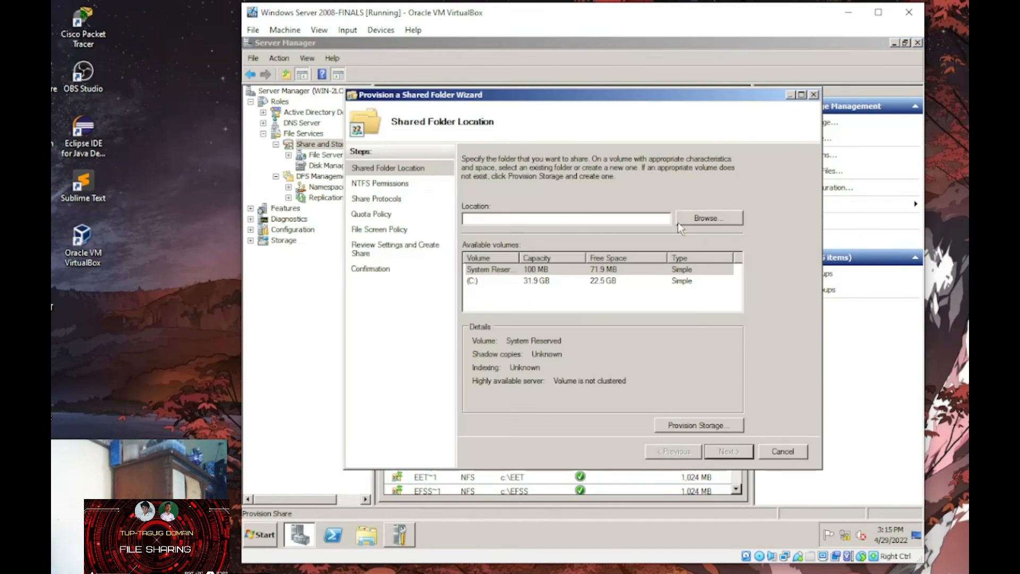
- Share the CVET folder with CVET group permissions and the TUPT quota template
click(680, 219)
scroll(558, 191, down, 3)
click(531, 193)
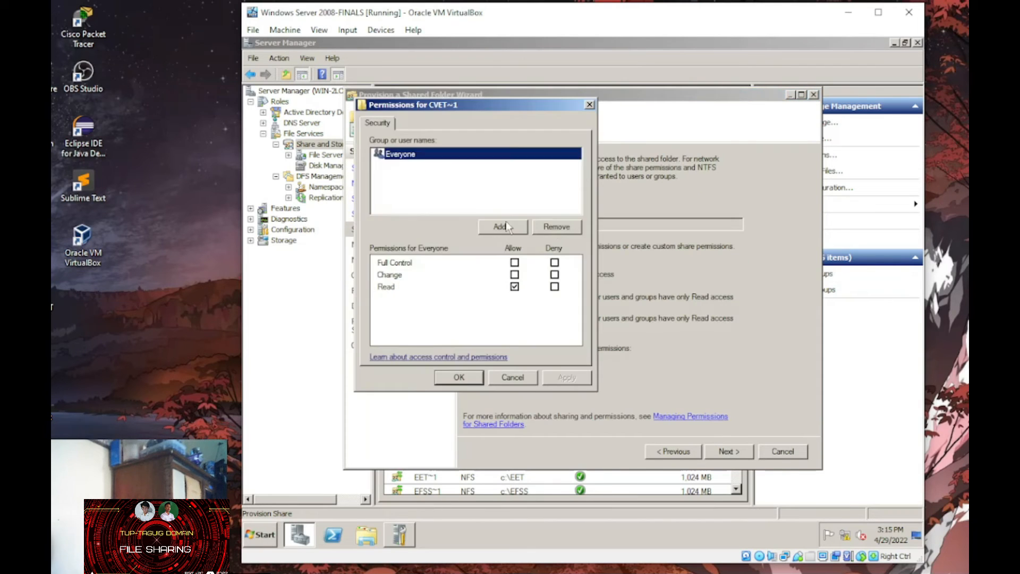
click(502, 227)
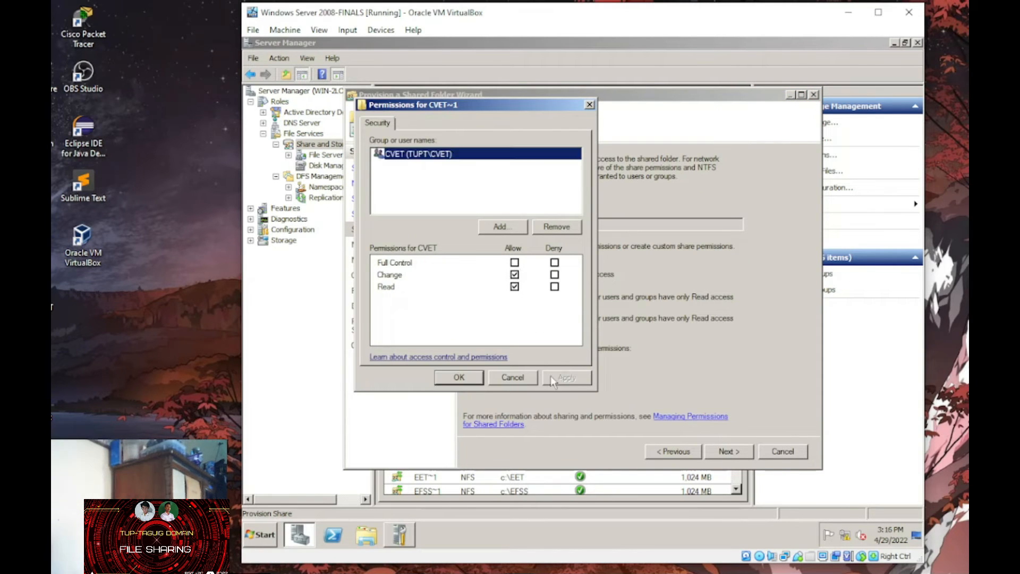
click(459, 377)
click(740, 453)
click(466, 214)
click(735, 284)
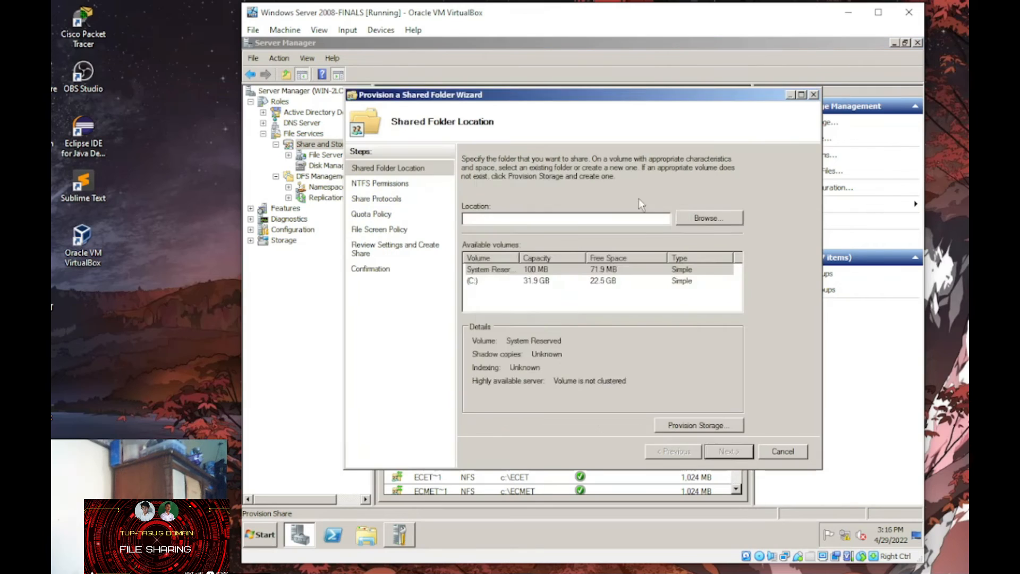
- Share the ACET folder with ACET group permissions and a quota template
click(709, 218)
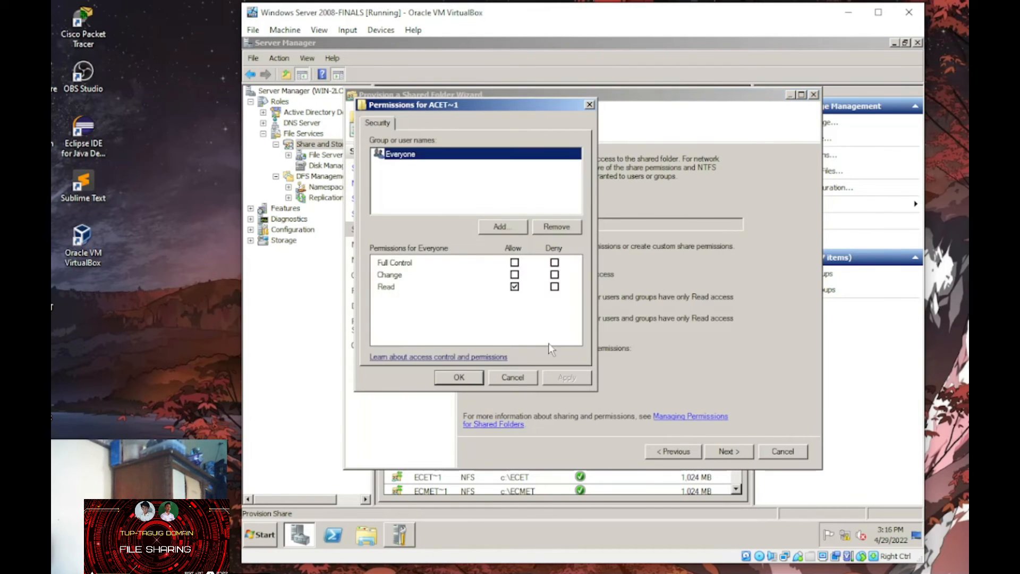
click(499, 226)
text(ACET)
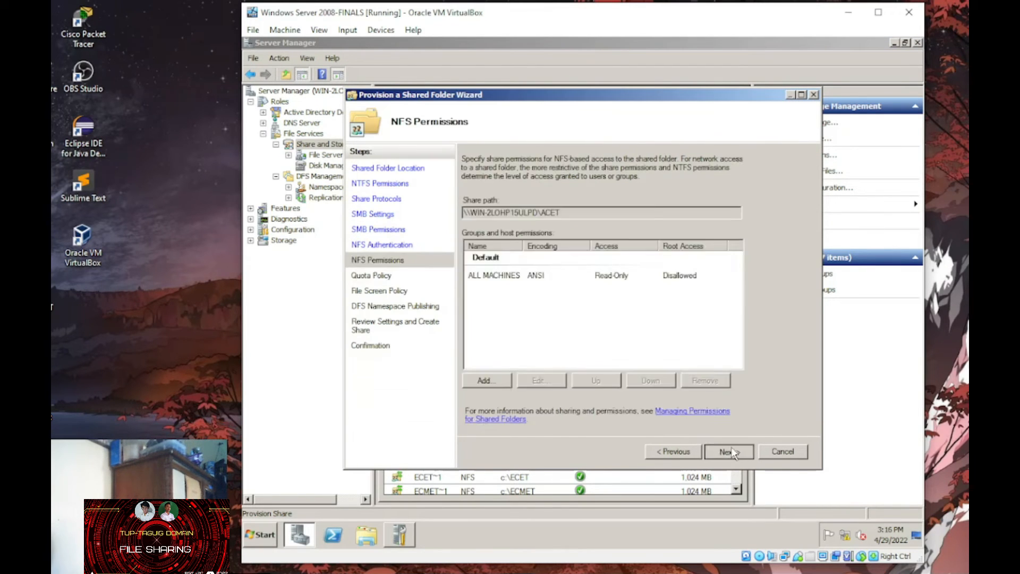
click(729, 450)
click(735, 285)
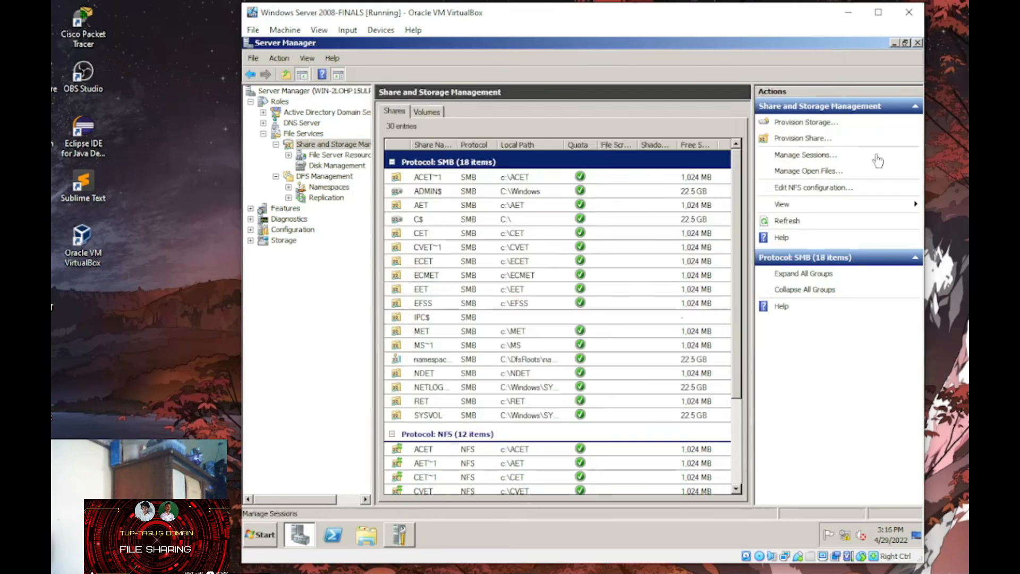
- Begin sharing another folder and add a group to its share permissions
click(802, 139)
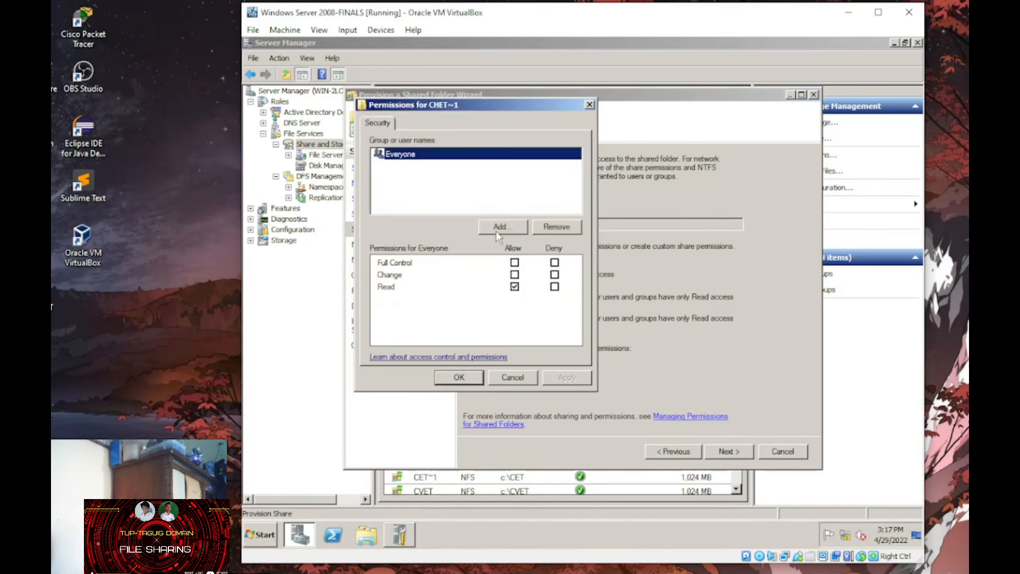
click(499, 226)
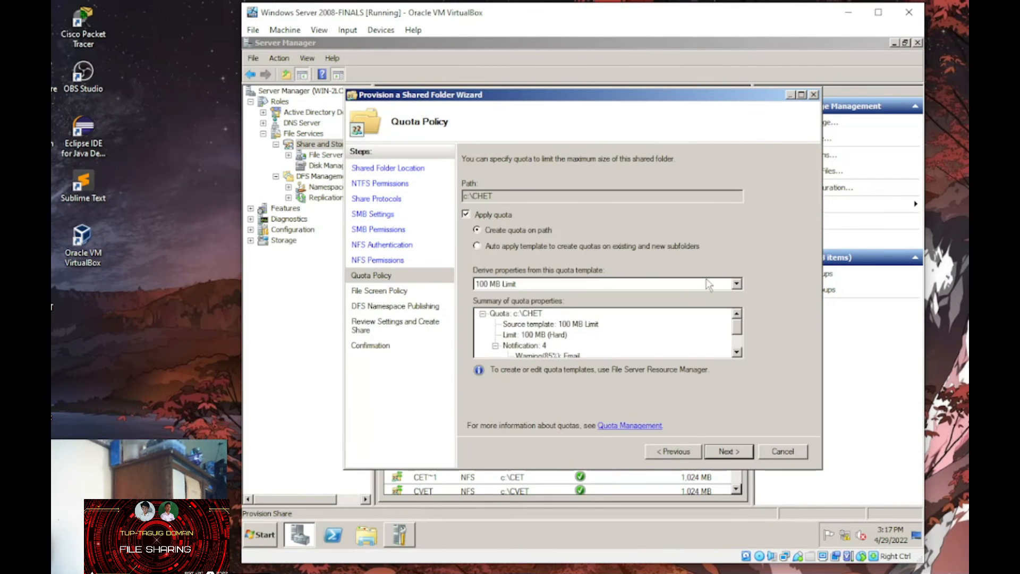
scroll(708, 285, down, 1)
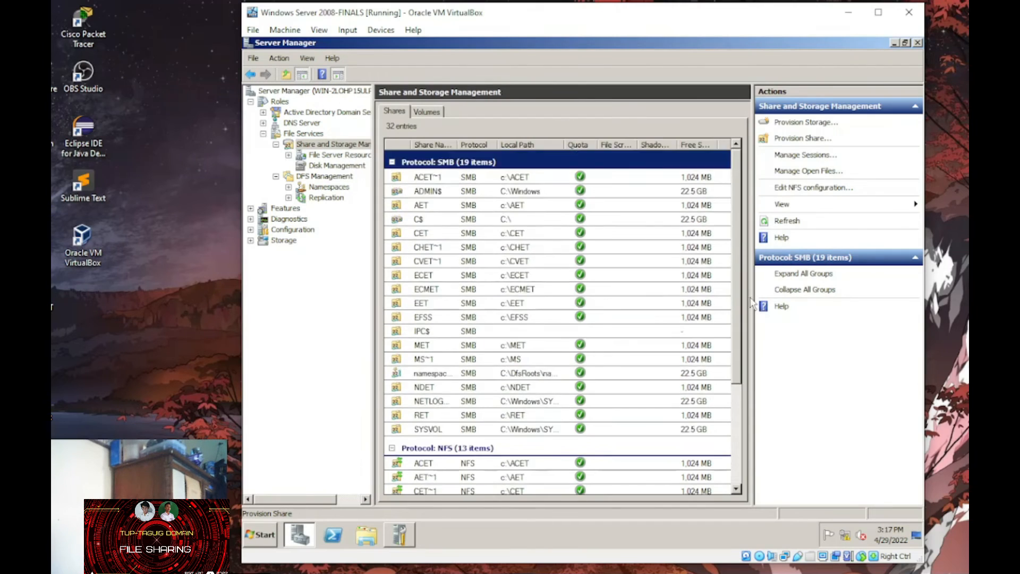
- Begin a new share with BETM as the folder
scroll(751, 304, down, 5)
click(807, 138)
click(708, 218)
click(534, 321)
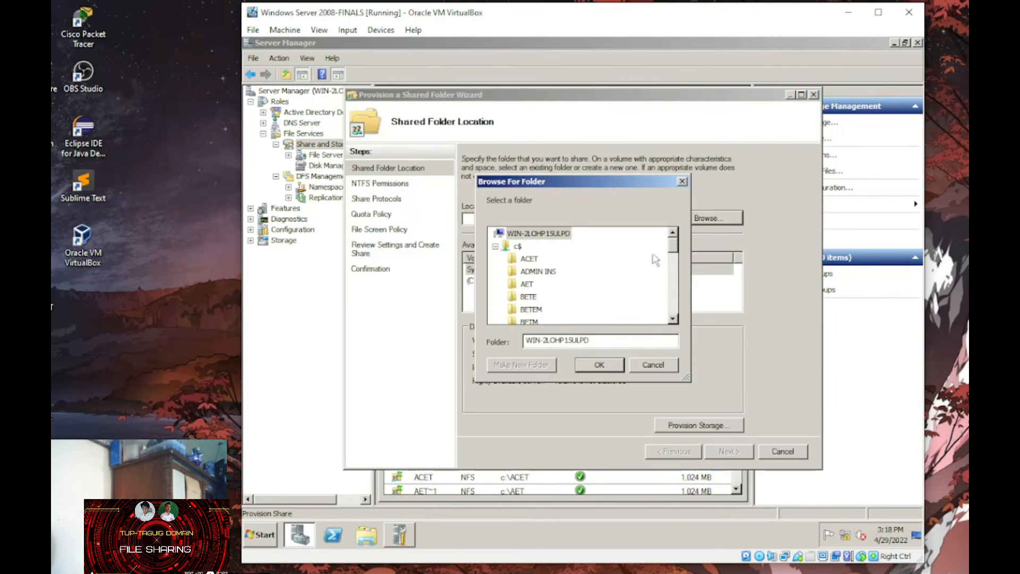
- Share BETE and BETEM, allowing their groups Change access
click(528, 297)
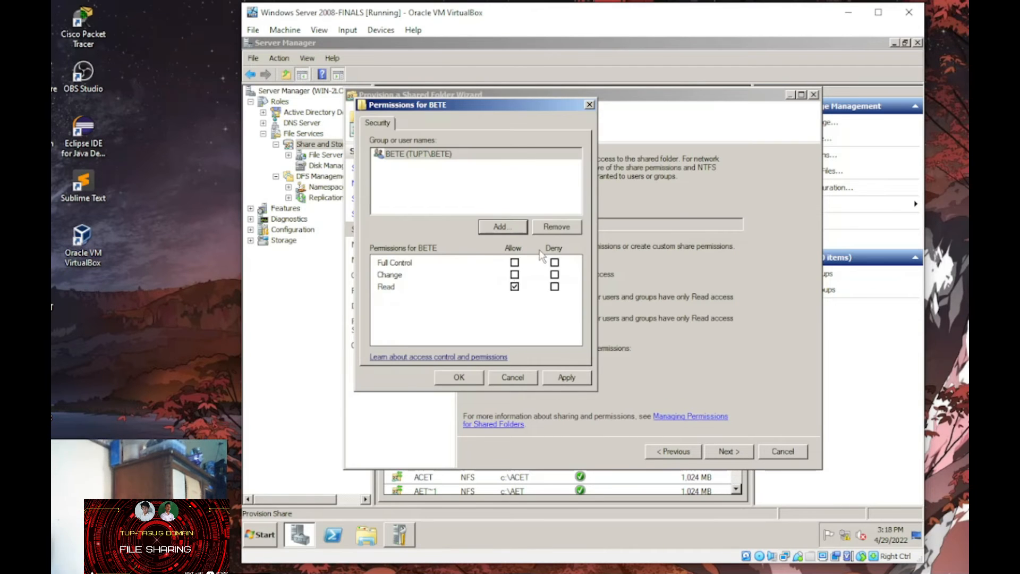
click(514, 274)
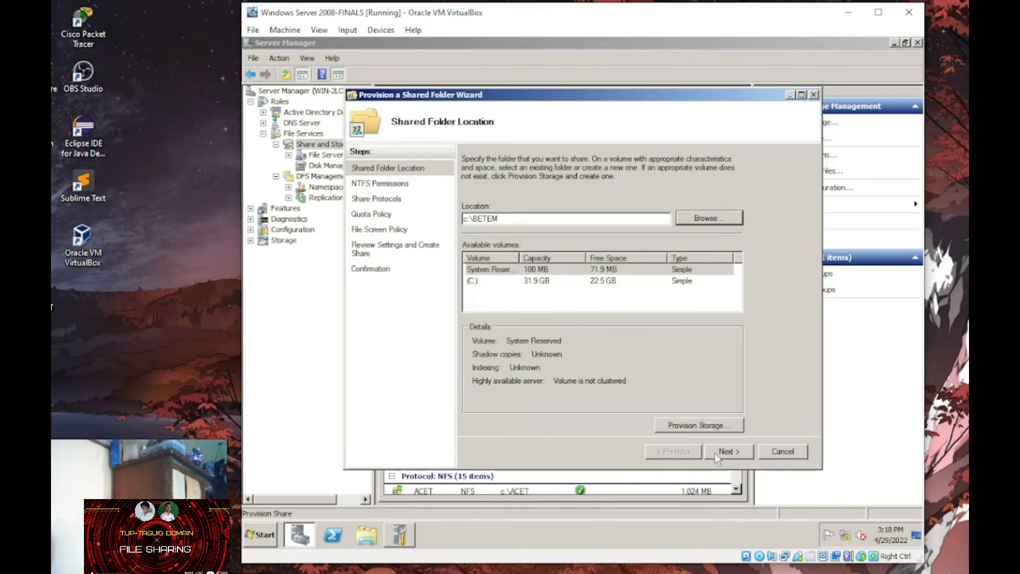
click(727, 451)
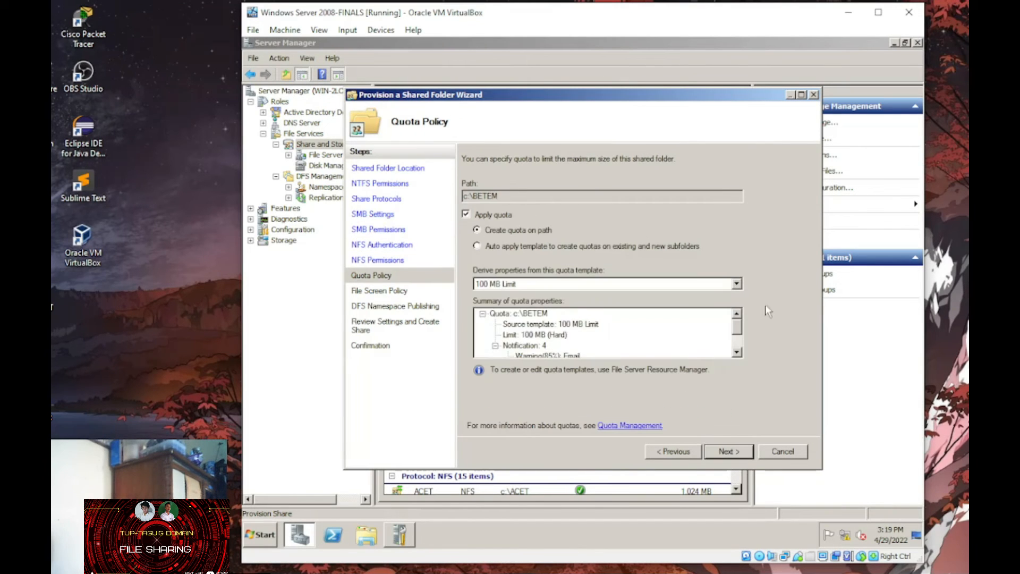
key(Down)
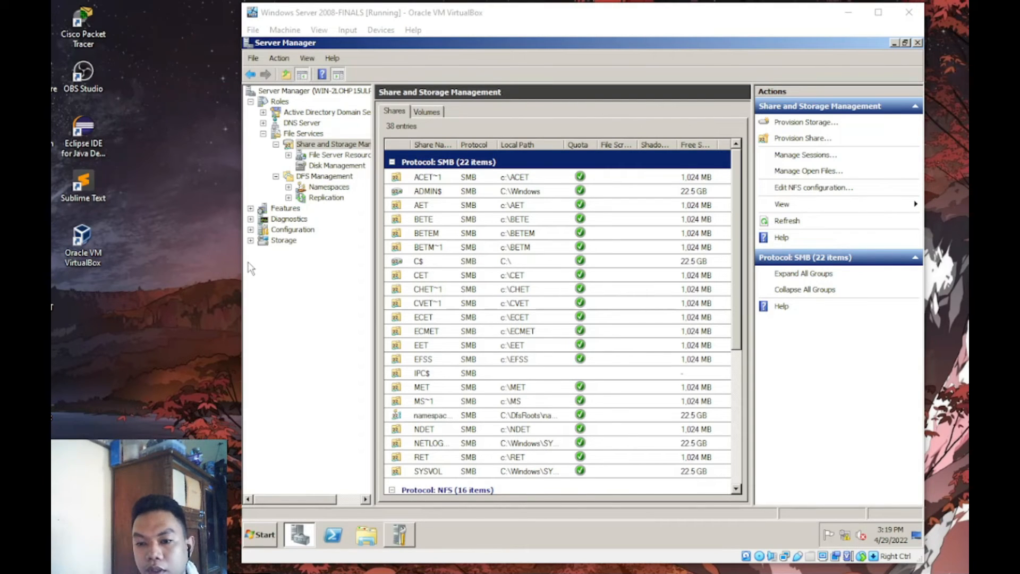
- Start another Provision Share wizard and open its folder picker
click(805, 138)
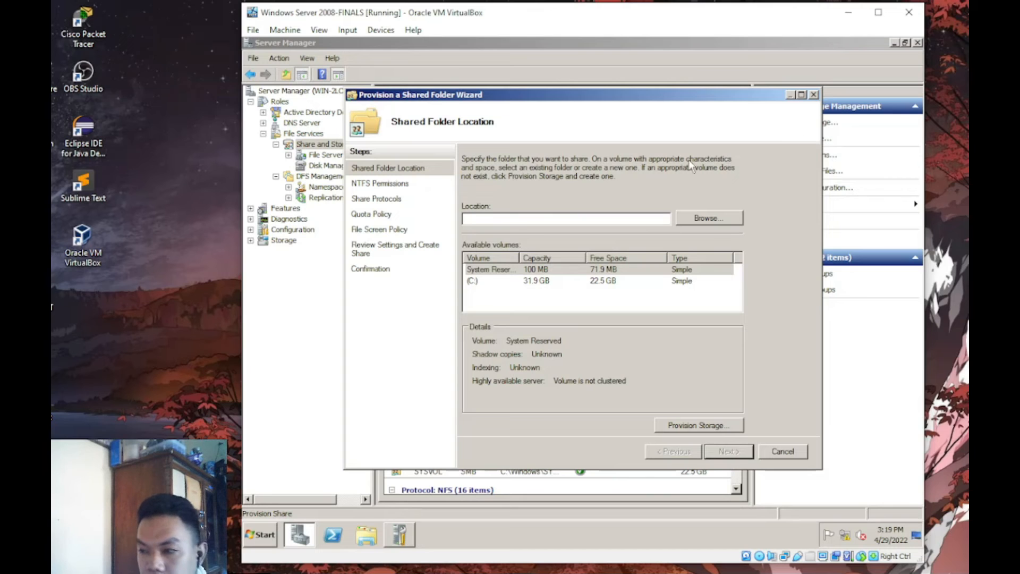
click(692, 219)
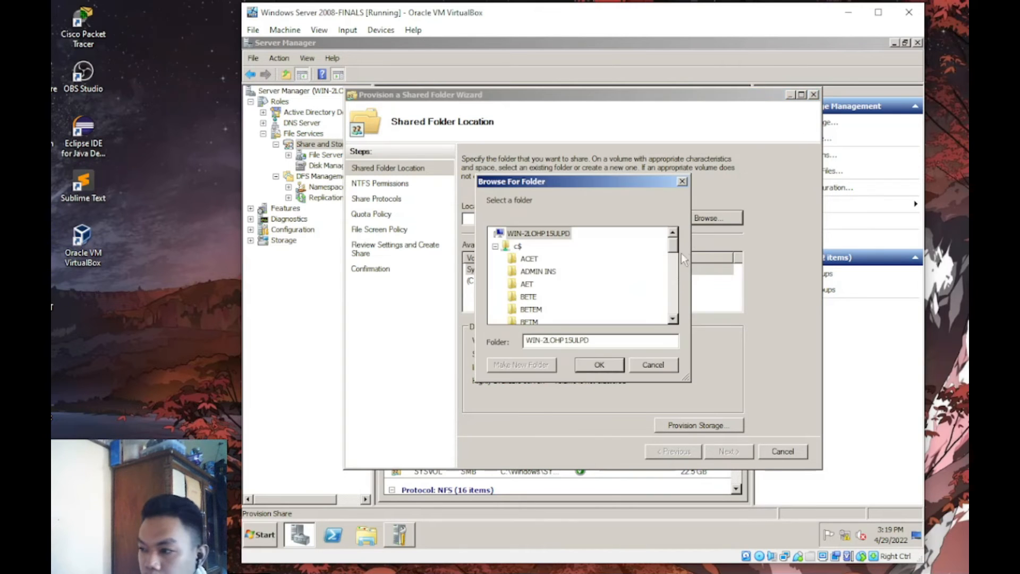
click(673, 274)
- Browse the folder tree and set ROFFICE as the share location
click(673, 274)
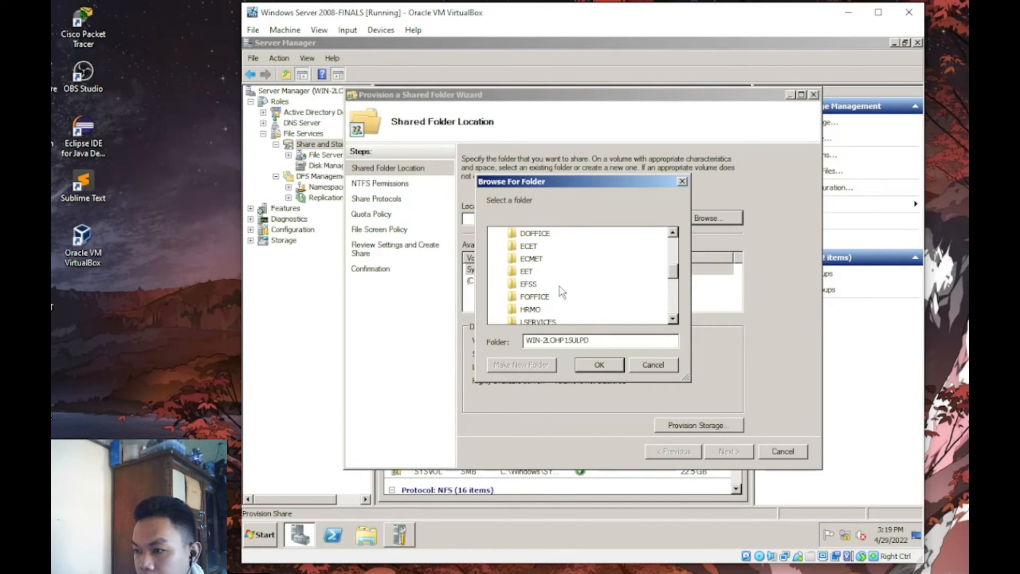
click(674, 302)
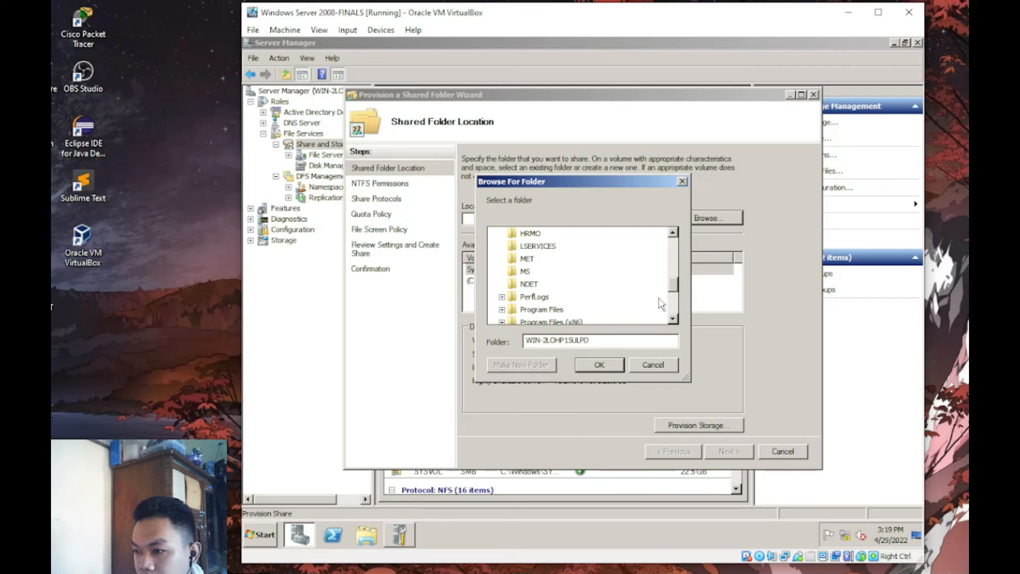
drag(676, 284, 676, 293)
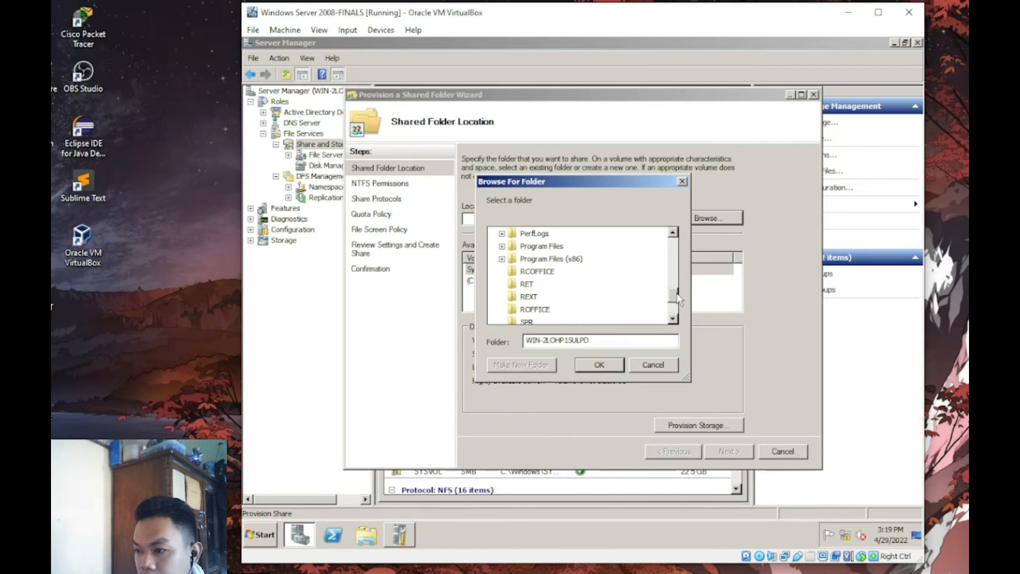
click(612, 370)
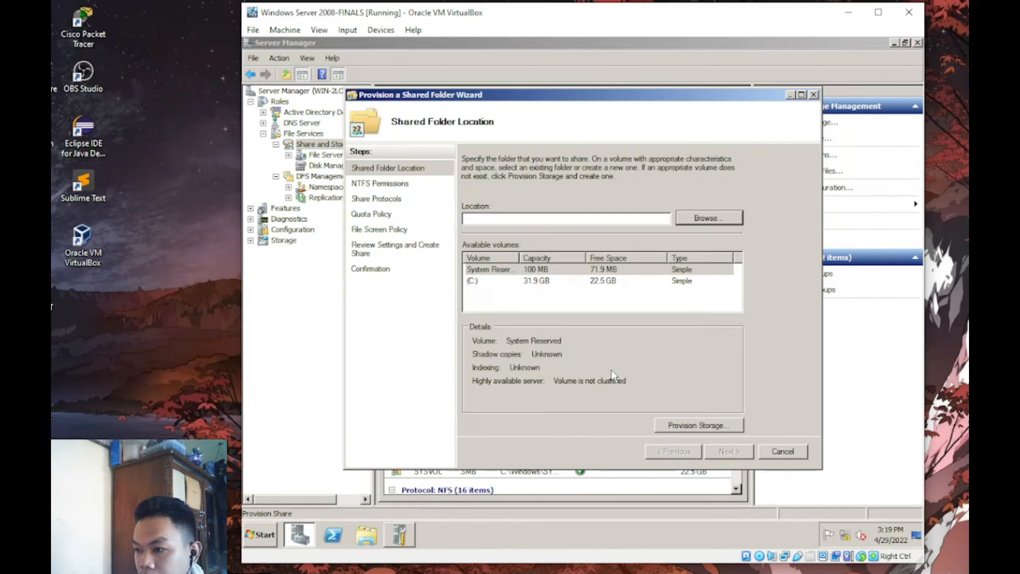
click(709, 218)
click(681, 280)
click(676, 300)
click(535, 297)
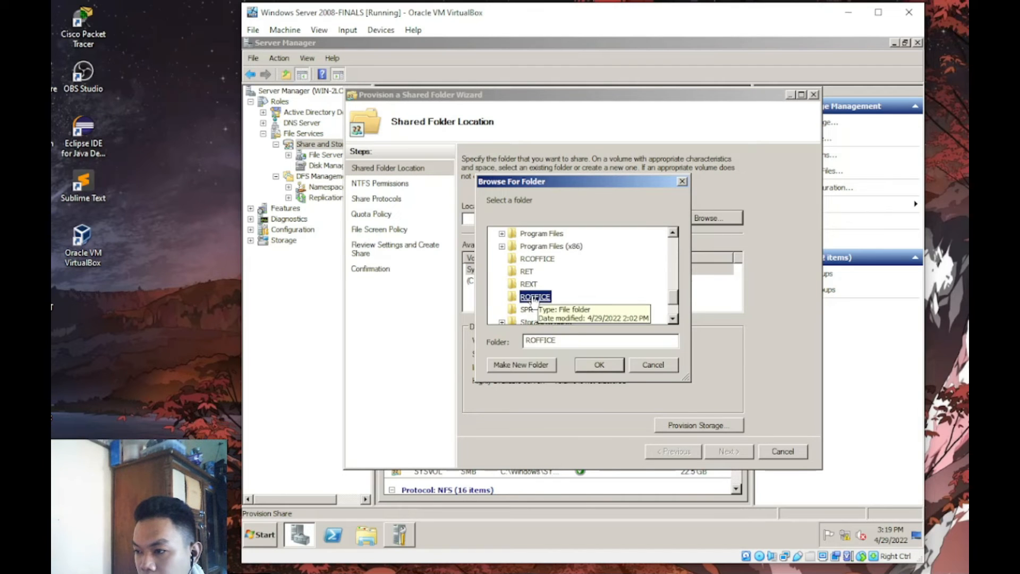
click(600, 367)
- Share ROFFICE over both SMB and NFS
click(730, 453)
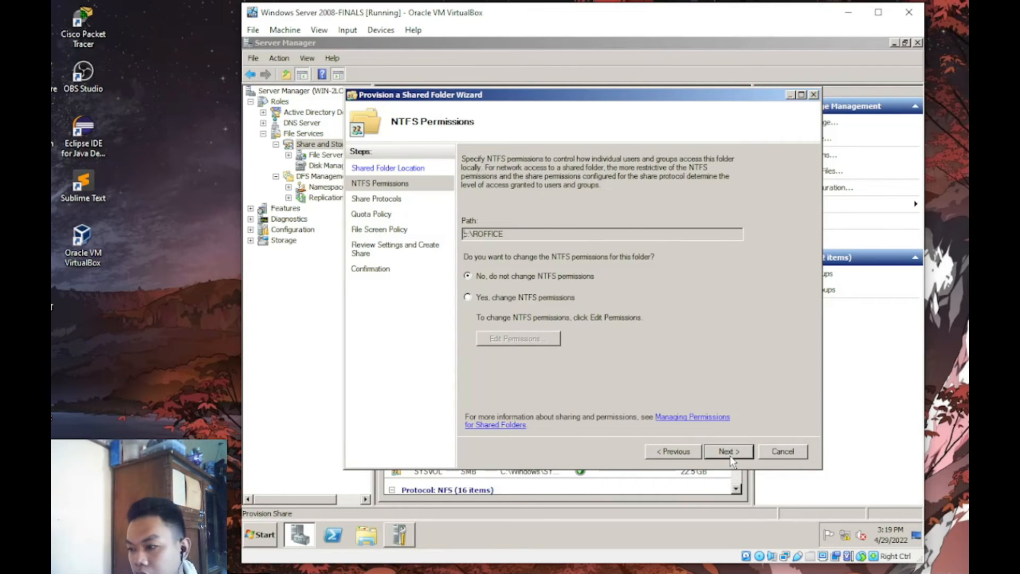
click(727, 453)
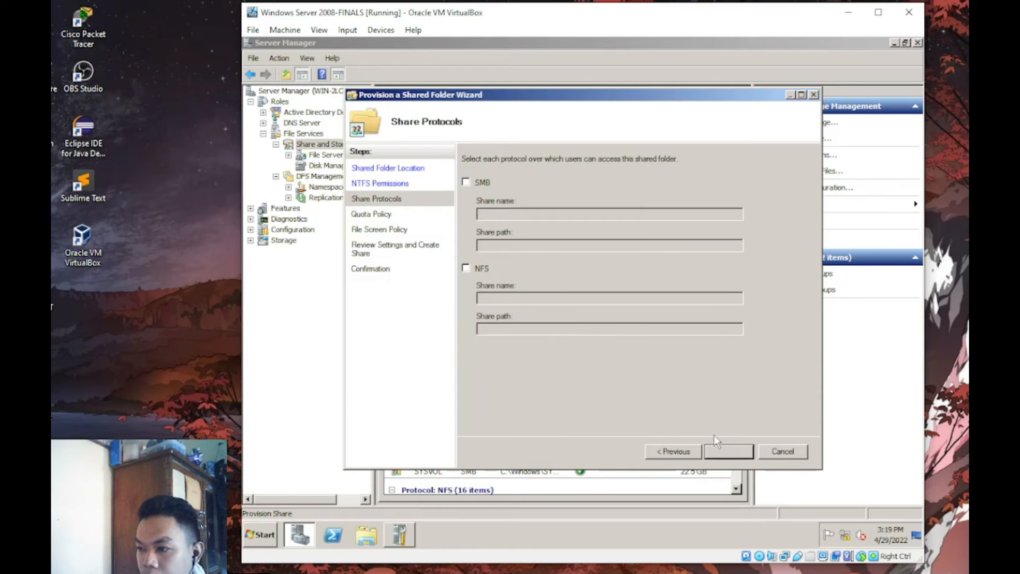
click(466, 182)
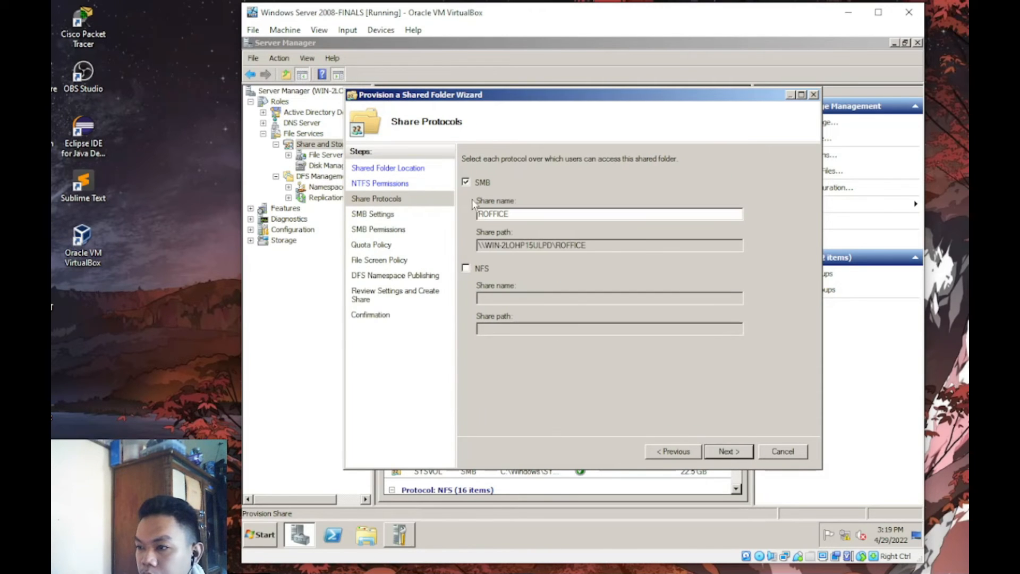
click(465, 269)
click(729, 451)
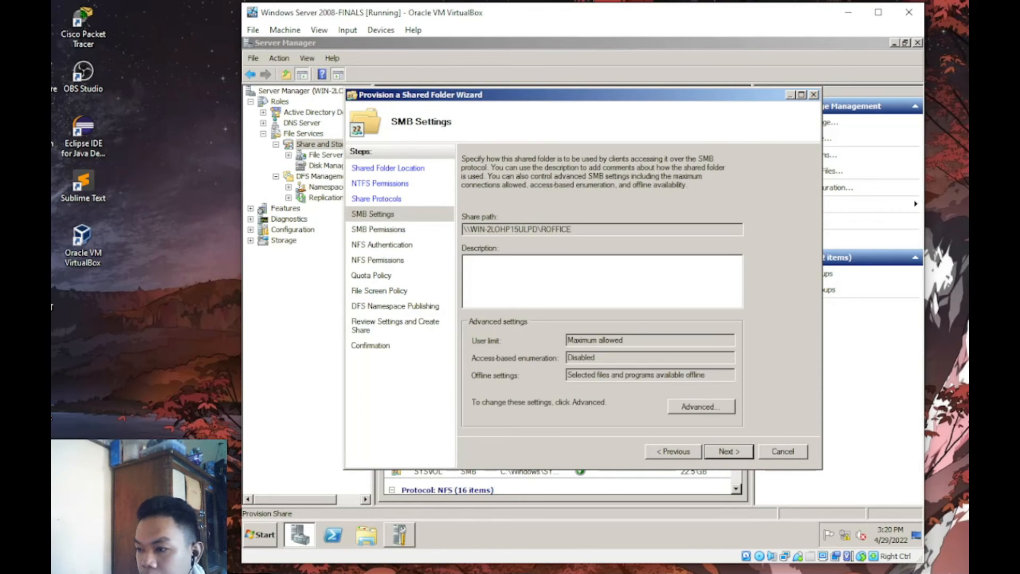
click(722, 451)
- Replace Everyone with the ROFFICE group in the share permissions, allowing Change
click(495, 349)
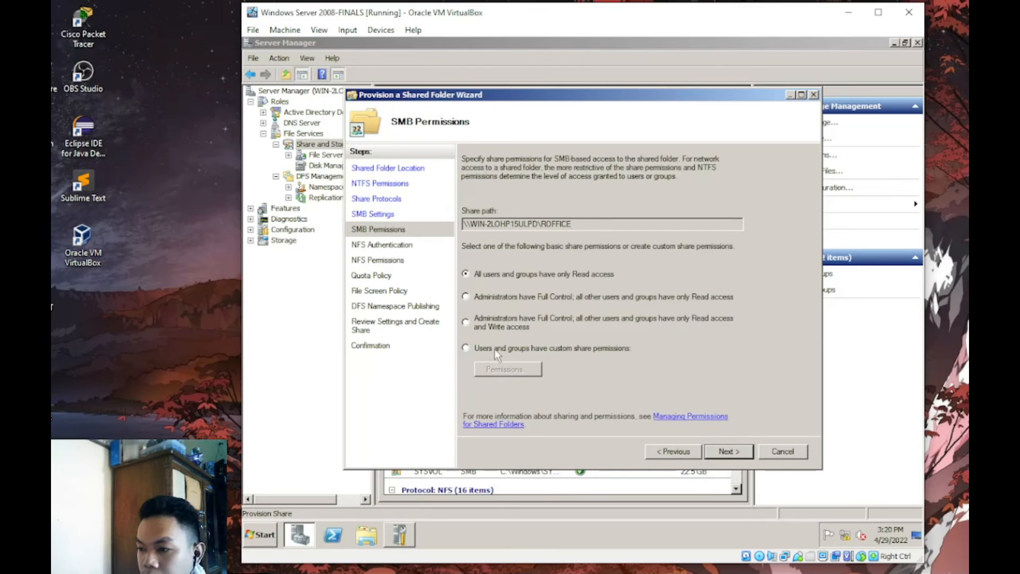
click(511, 368)
click(550, 227)
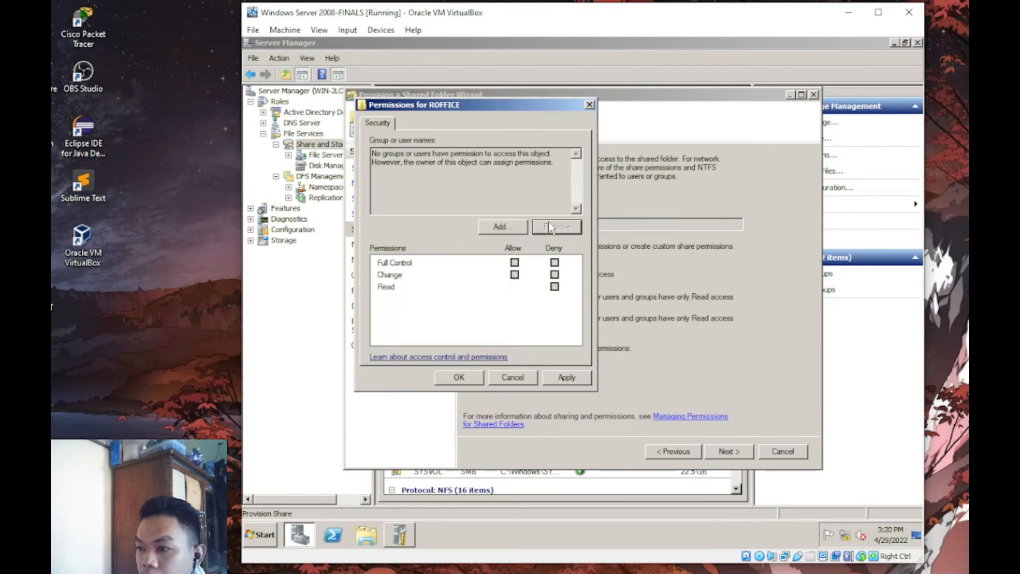
click(519, 228)
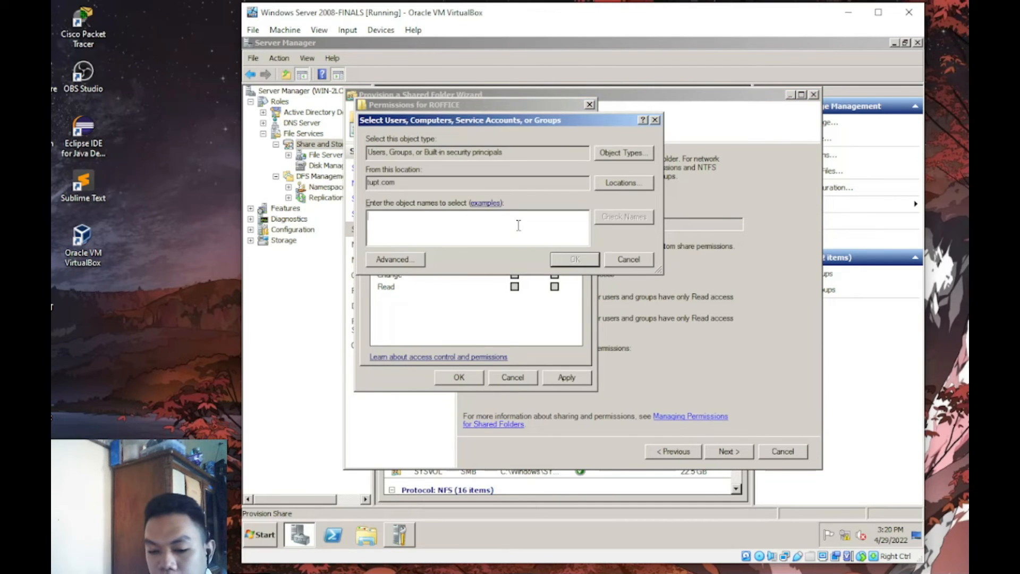
text(ROFF)
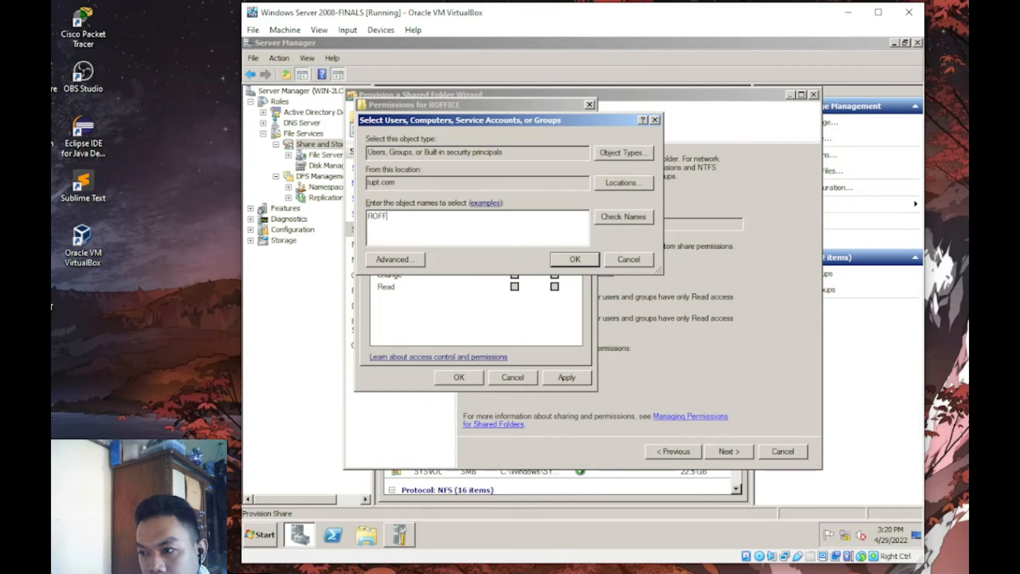
key(Return)
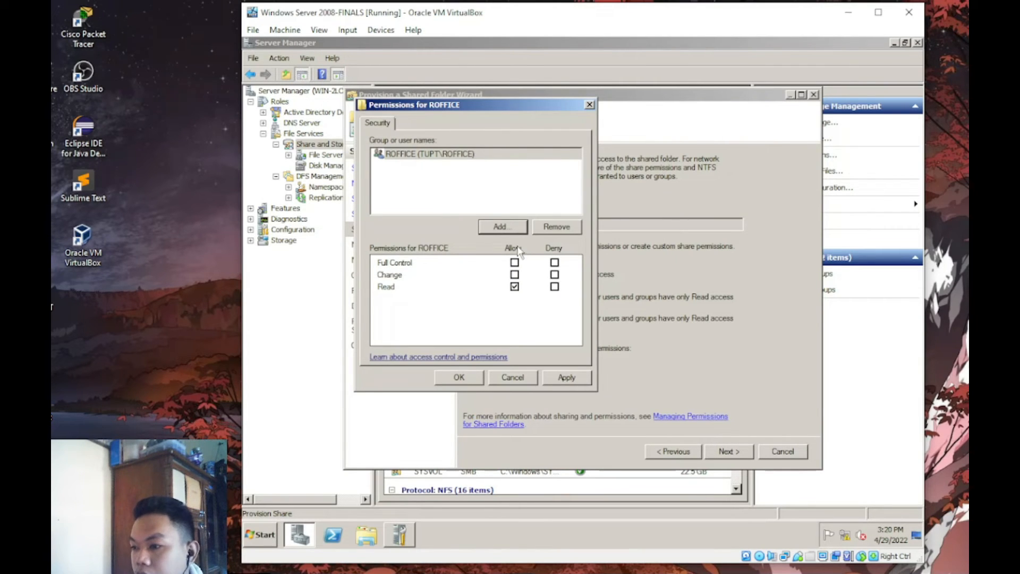
click(514, 275)
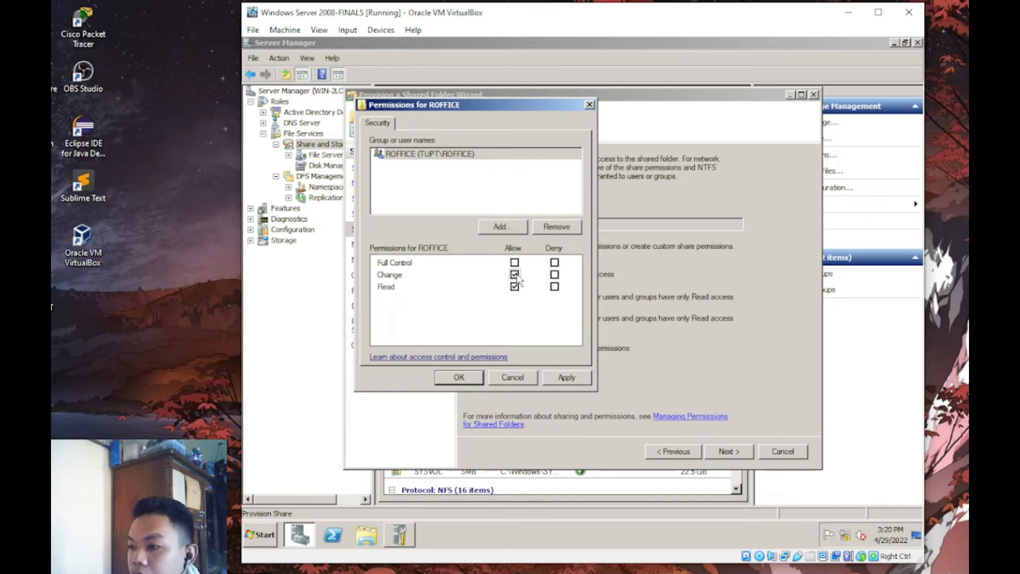
click(460, 378)
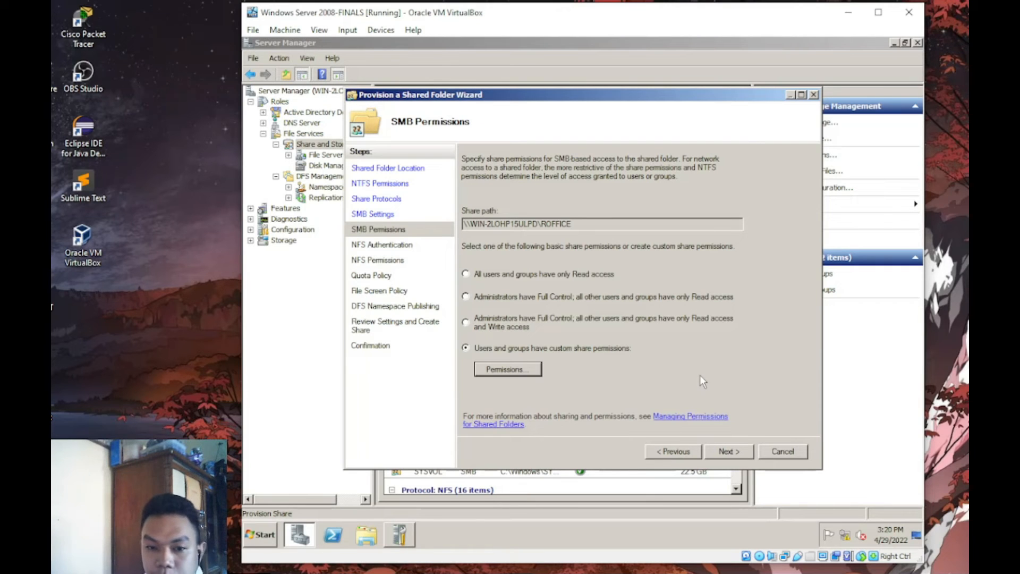
- Apply the TUPT quota template and create the ROFFICE share
click(715, 453)
click(716, 452)
click(716, 453)
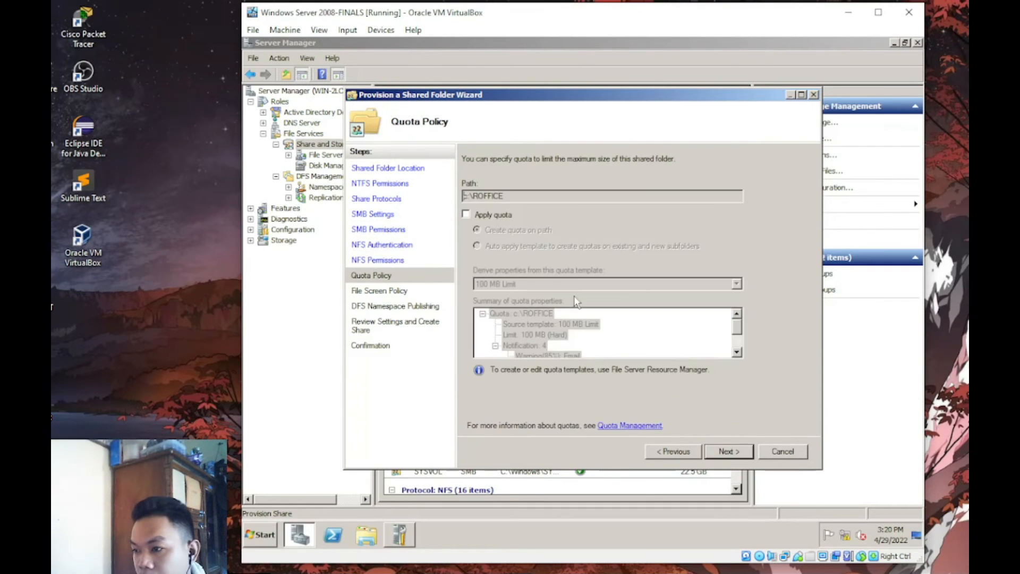
click(487, 214)
click(737, 284)
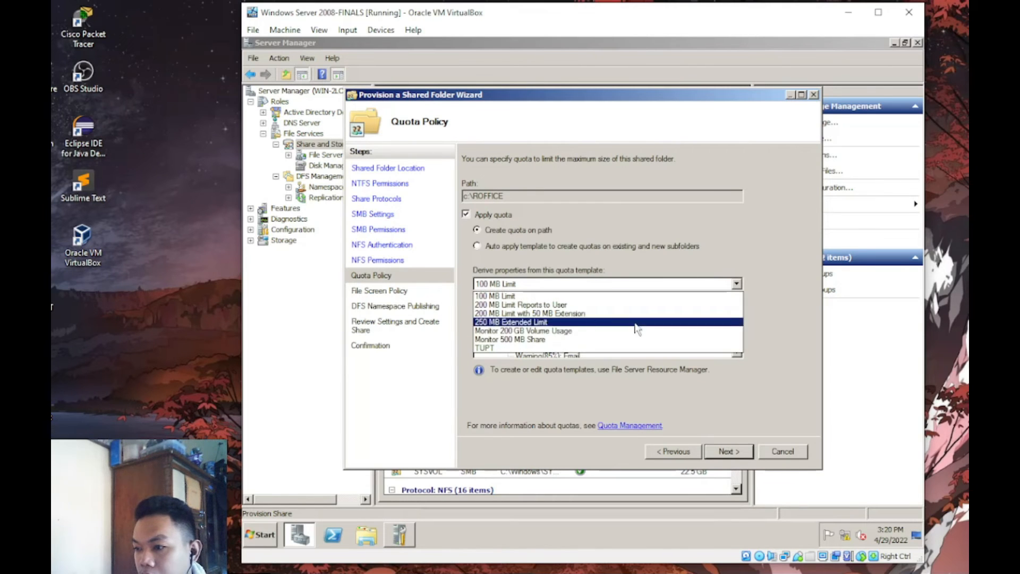
click(507, 353)
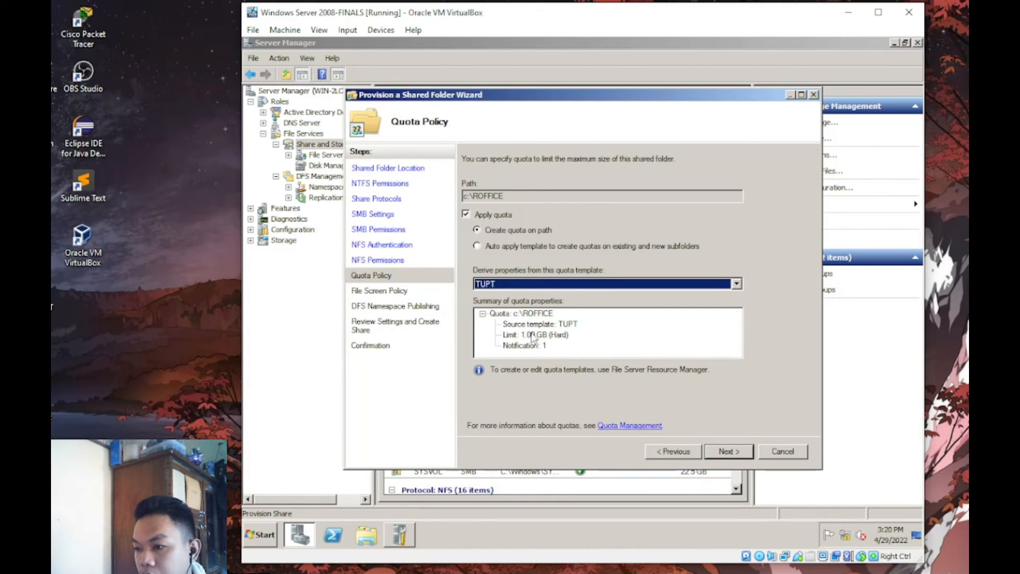
key(Return)
key(Return)
key(Return)
key(Return)
key(Return)
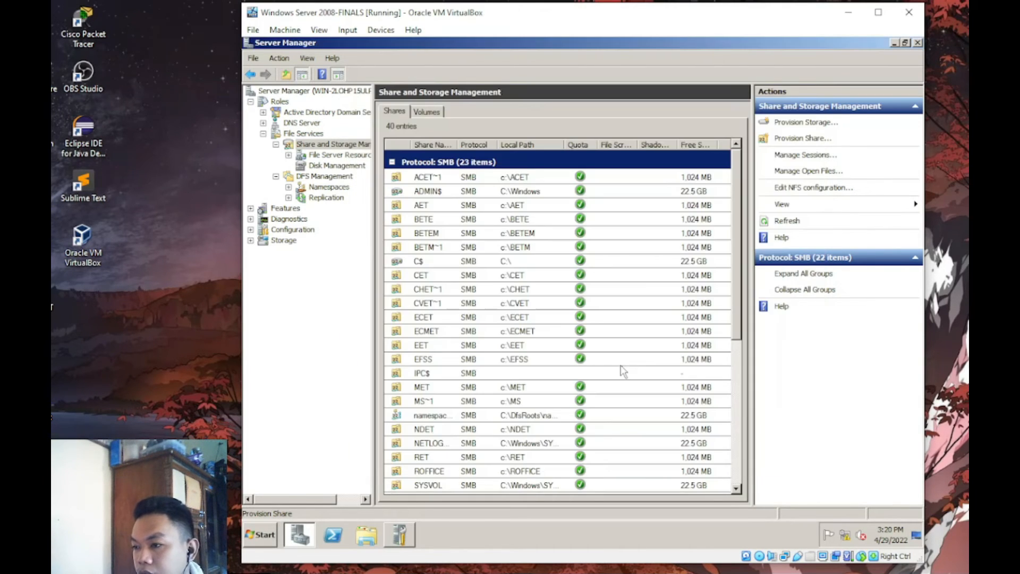
- Start a new share with c:\DOFFICE as the folder location
click(794, 137)
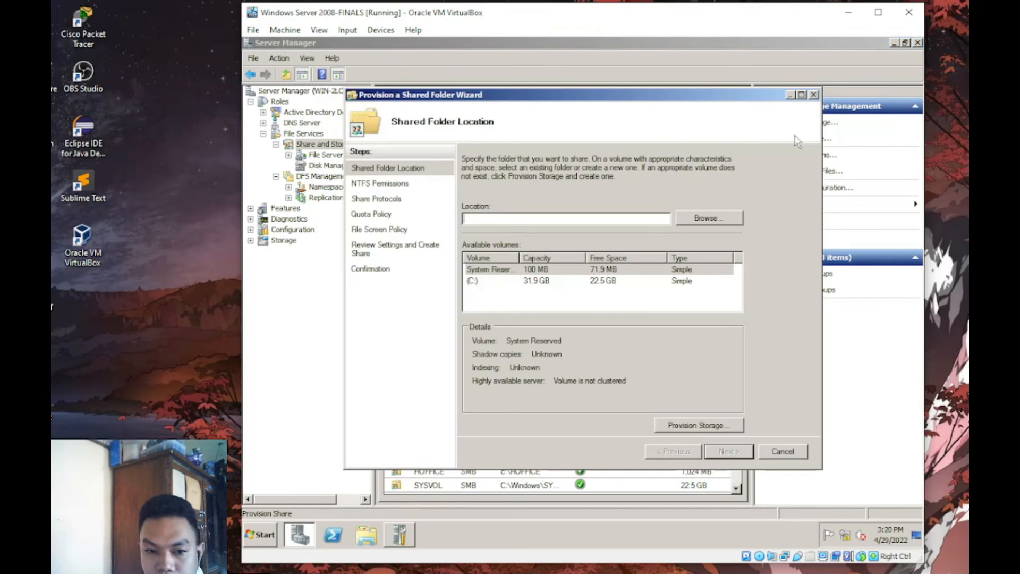
click(700, 217)
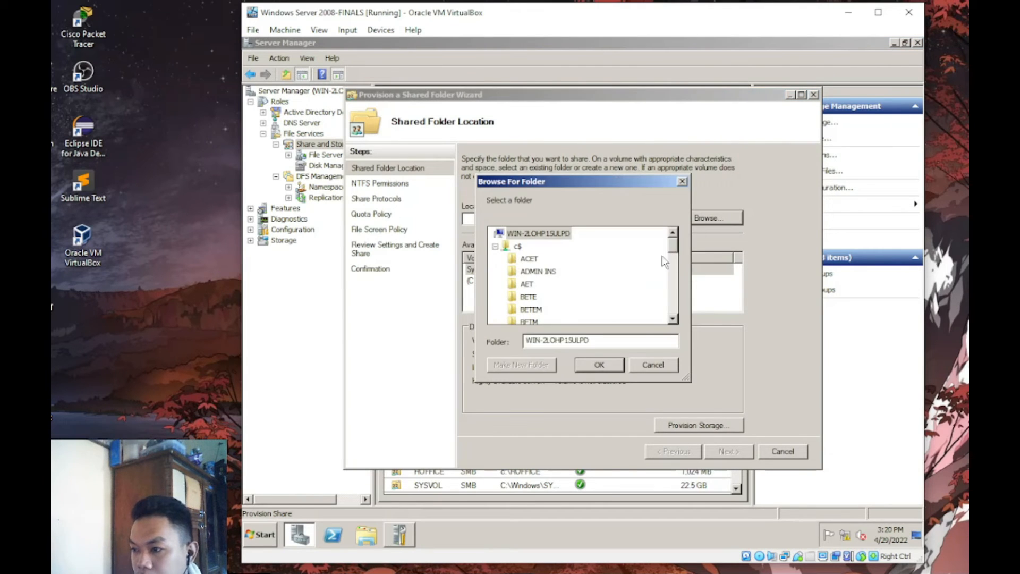
scroll(674, 287, down, 1)
scroll(673, 286, down, 2)
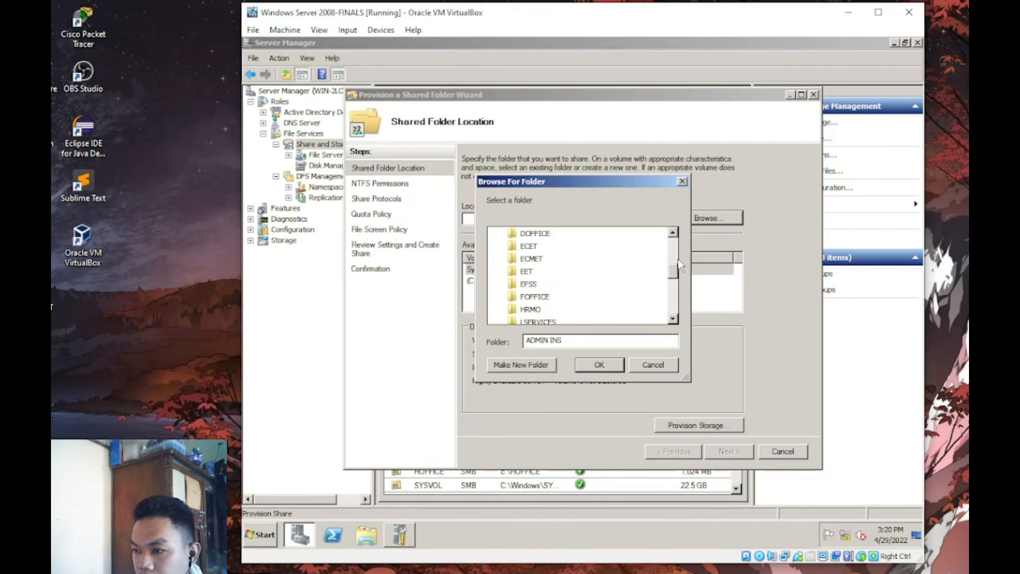
click(533, 234)
click(598, 365)
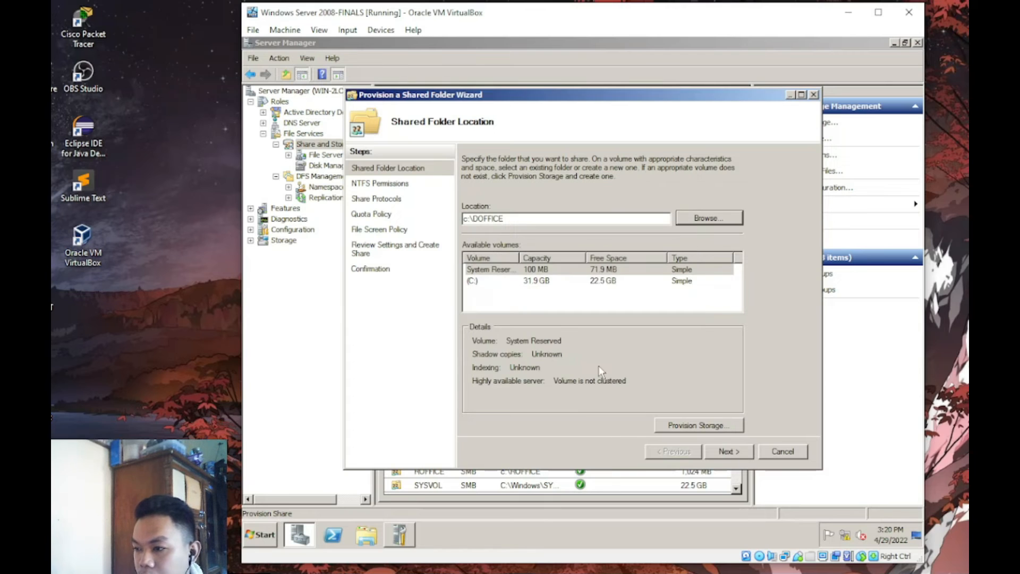
click(722, 453)
click(723, 453)
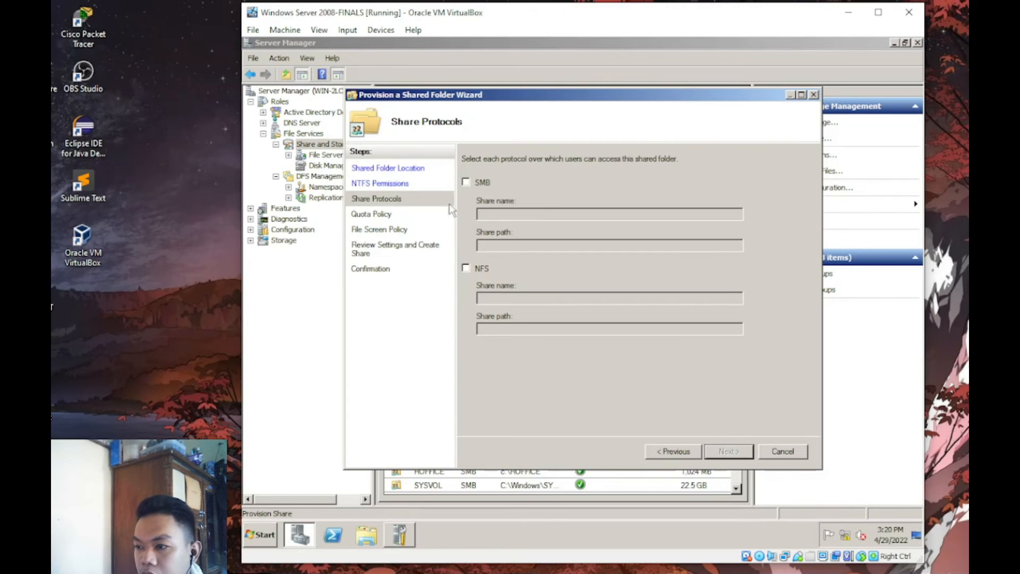
- Share DOFFICE over both SMB and NFS
click(466, 182)
click(466, 269)
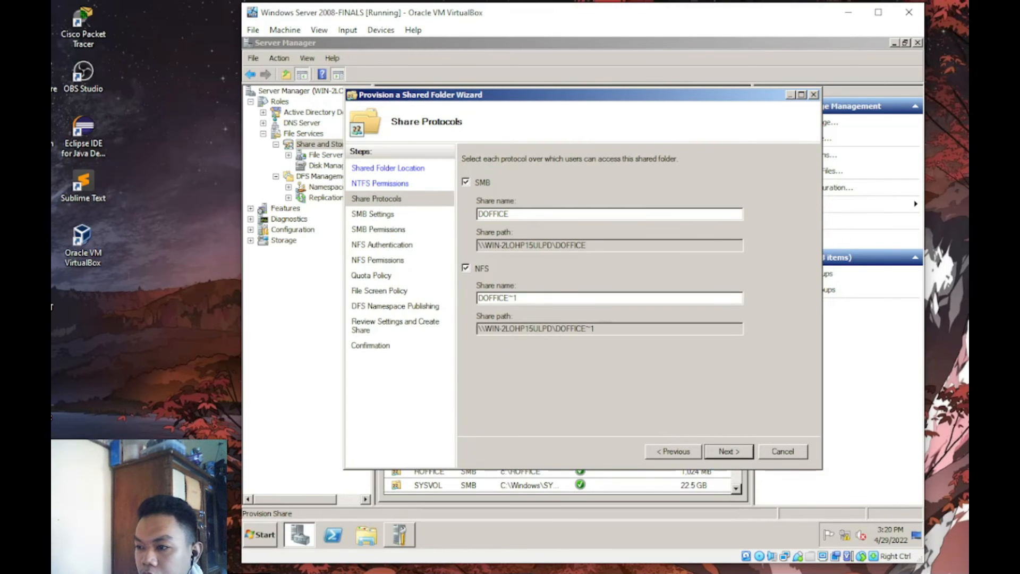
click(723, 451)
click(724, 451)
- Replace Everyone with the DOFFICE group in the share permissions, allowing Change
click(493, 348)
click(505, 369)
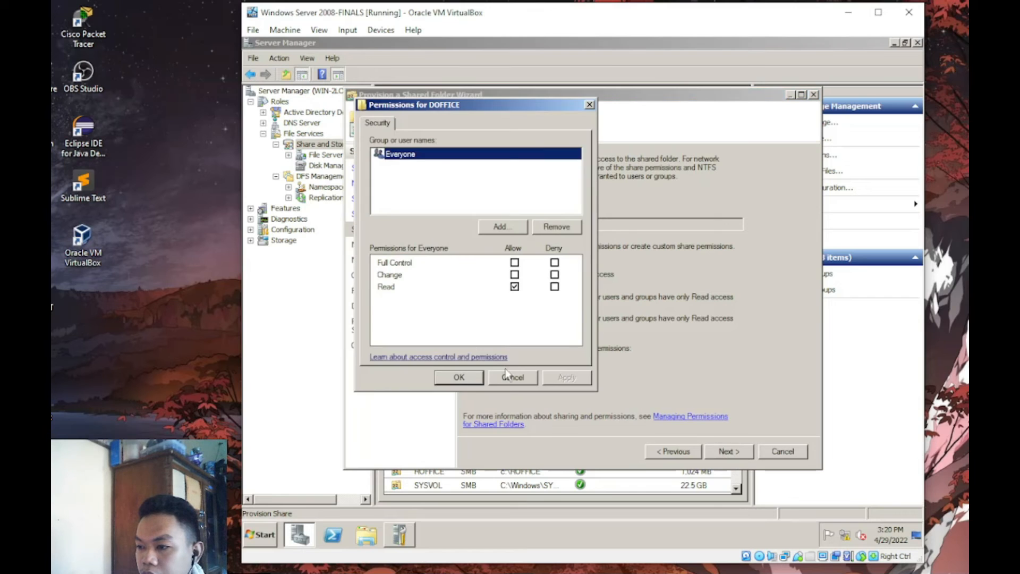
click(547, 226)
click(518, 227)
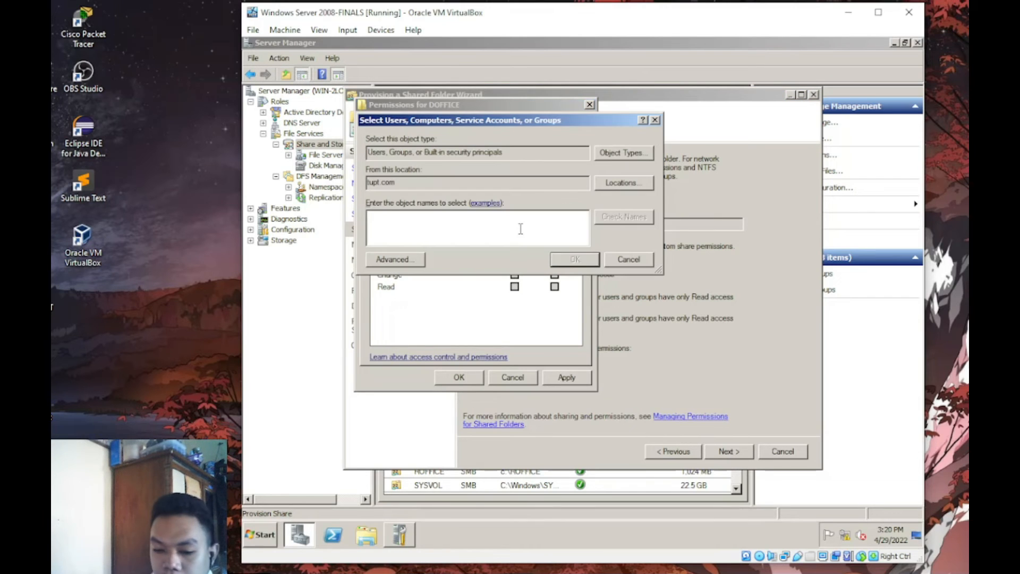
text(doffice)
key(Return)
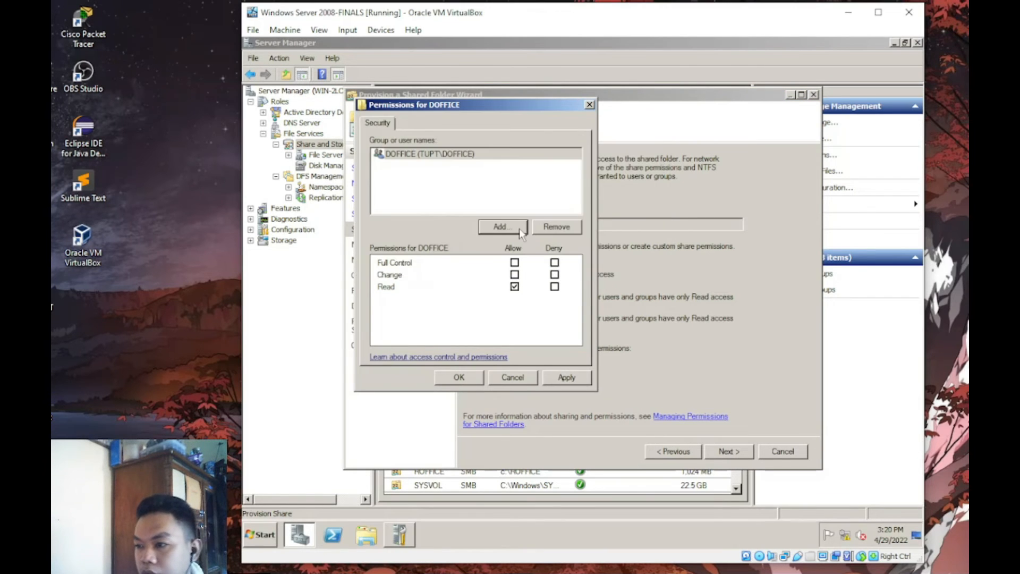
click(514, 275)
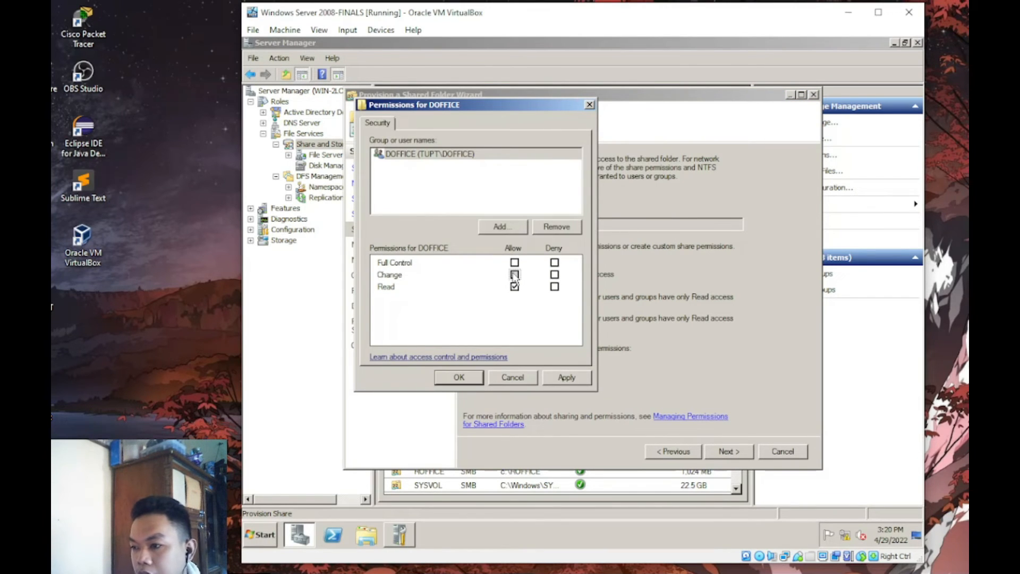
click(476, 378)
- Apply the TUPT quota template and finish the DOFFICE share
click(730, 453)
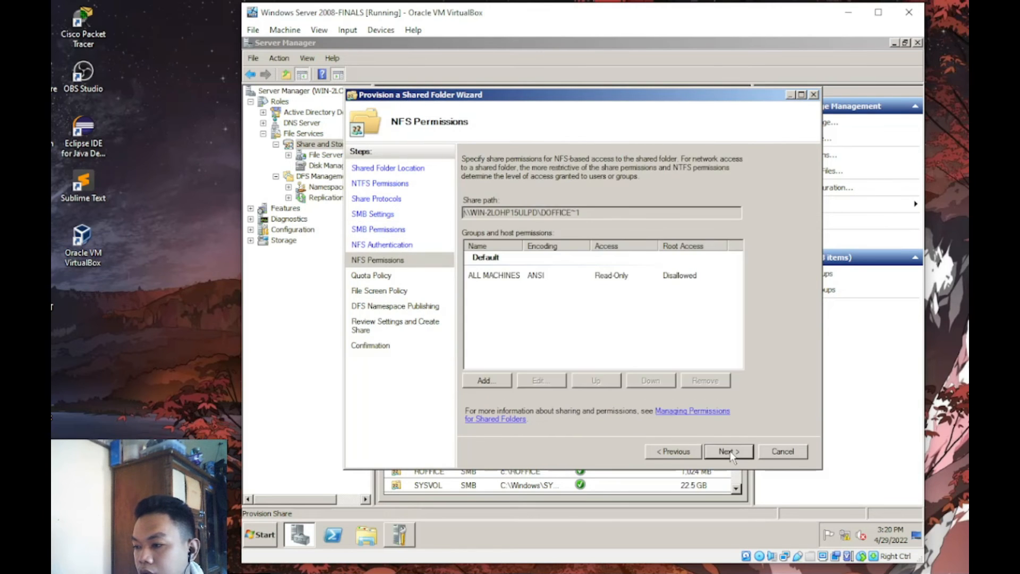
click(728, 452)
click(497, 214)
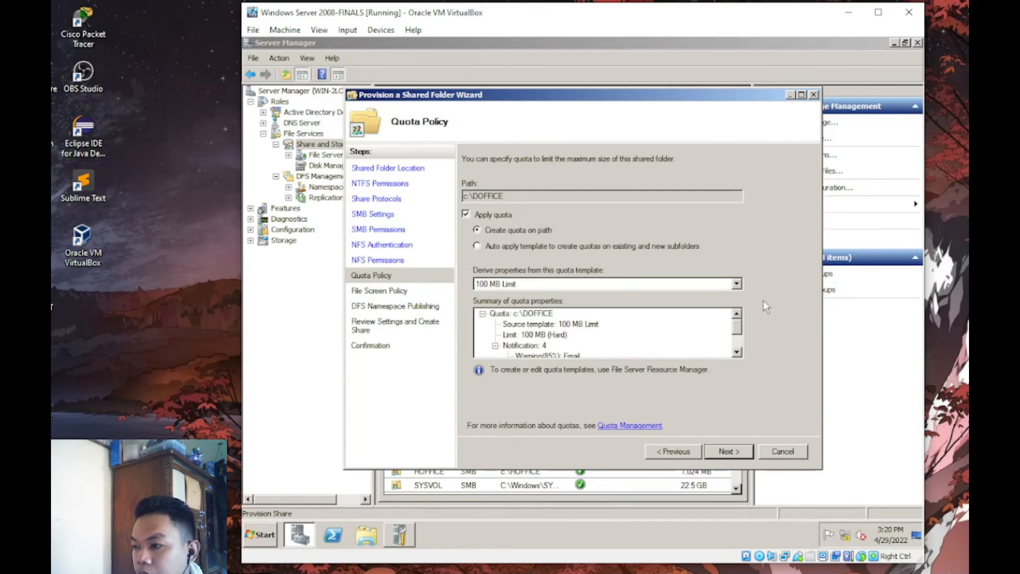
click(736, 283)
click(571, 355)
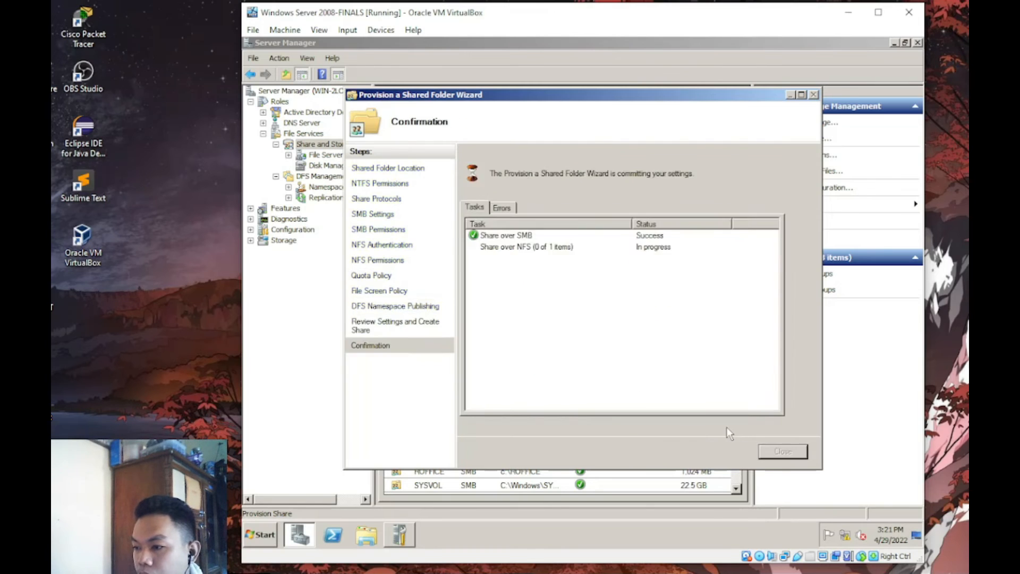
click(782, 451)
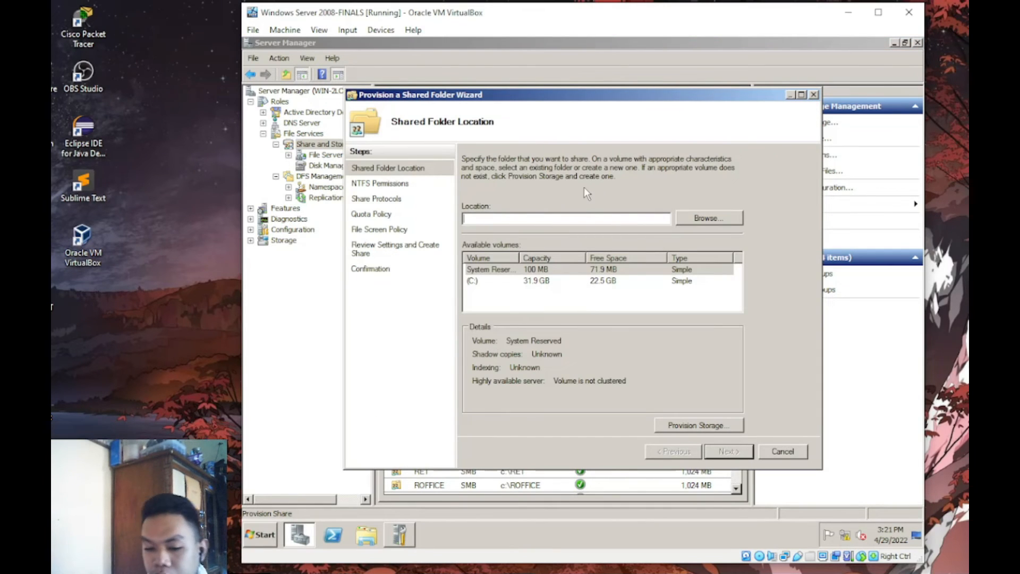
- Select c:\REXT as the folder to share
click(710, 218)
click(673, 304)
click(529, 284)
click(599, 364)
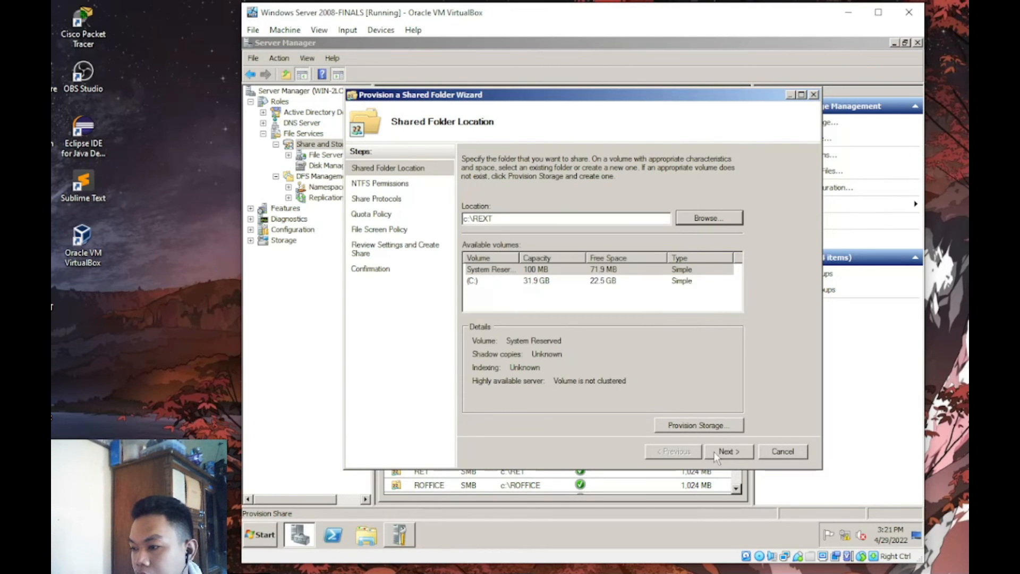
click(727, 452)
- Share REXT over both SMB and NFS
click(466, 182)
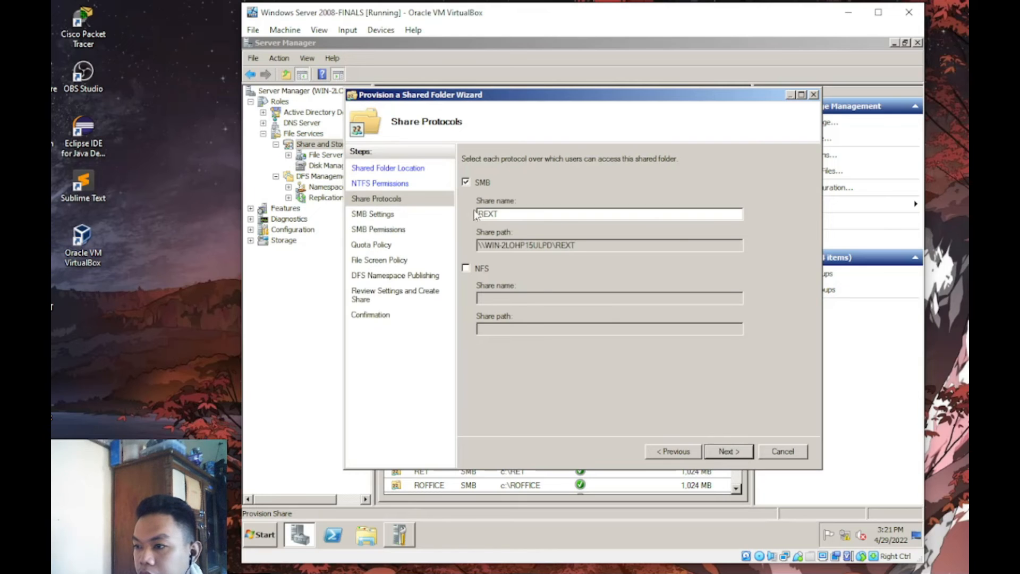
click(466, 268)
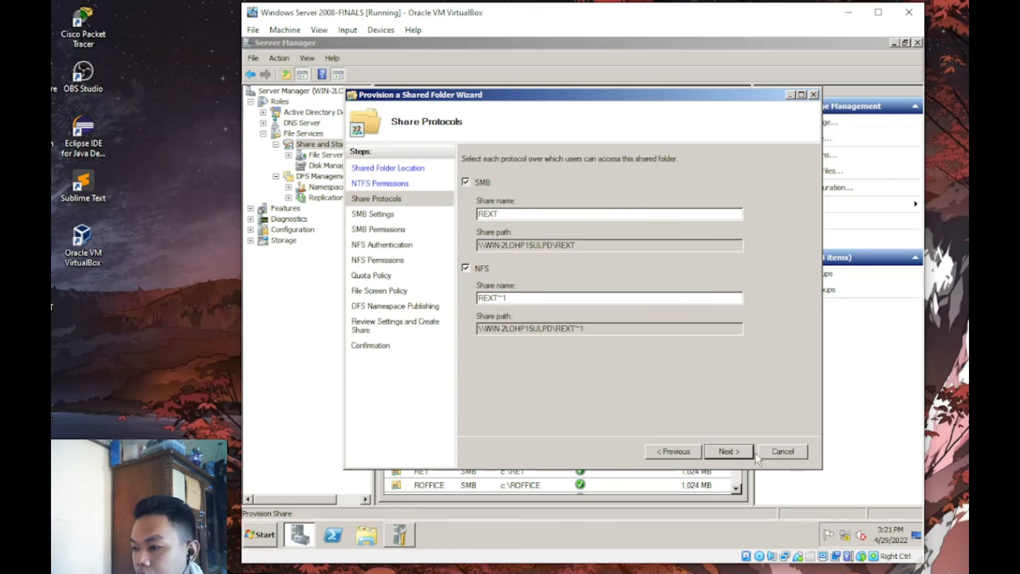
click(737, 453)
click(738, 452)
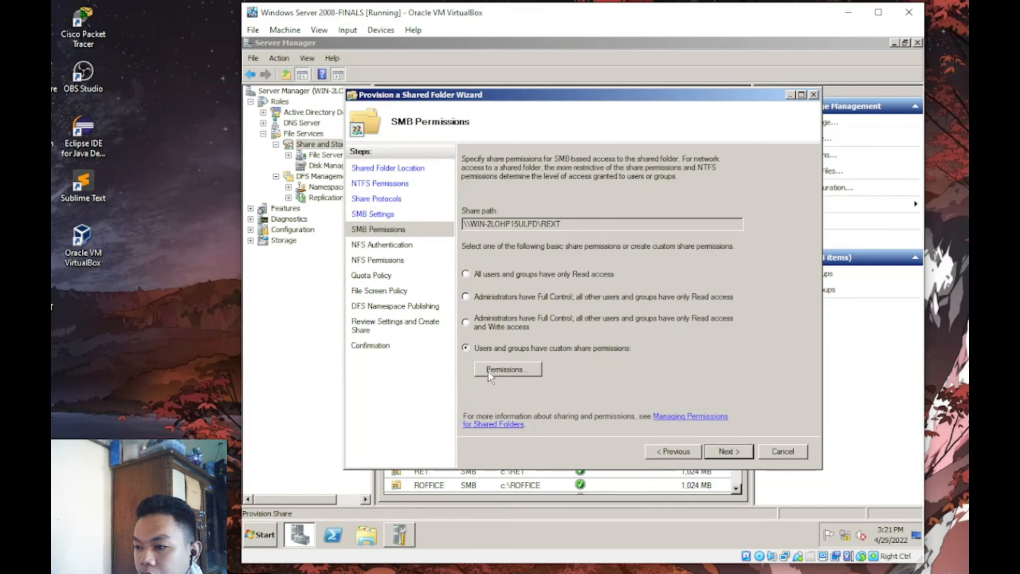
- Replace Everyone with the REXT group in the share permissions, correcting the mistyped name
click(488, 371)
click(552, 227)
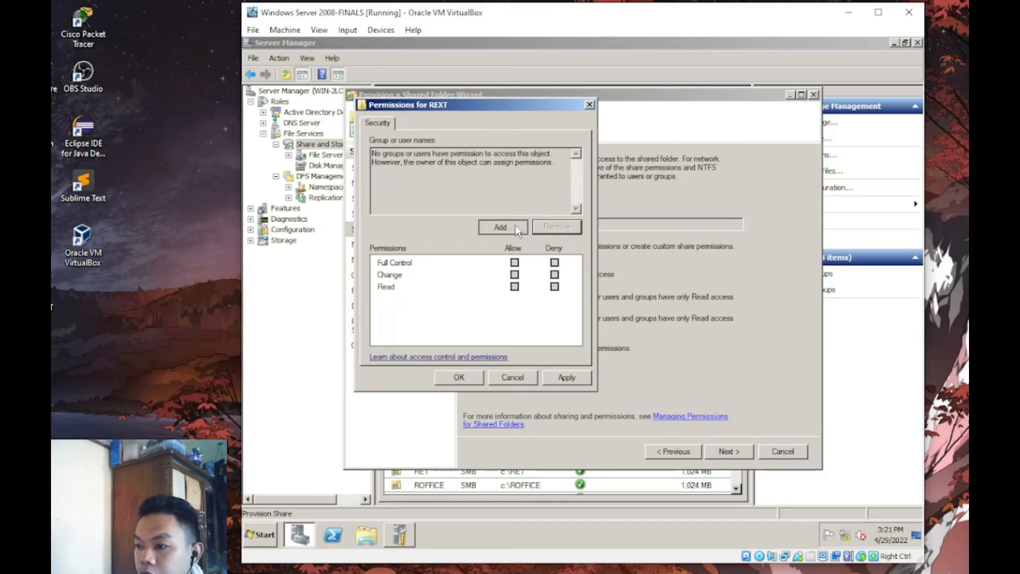
click(502, 228)
text(RE)
key(Return)
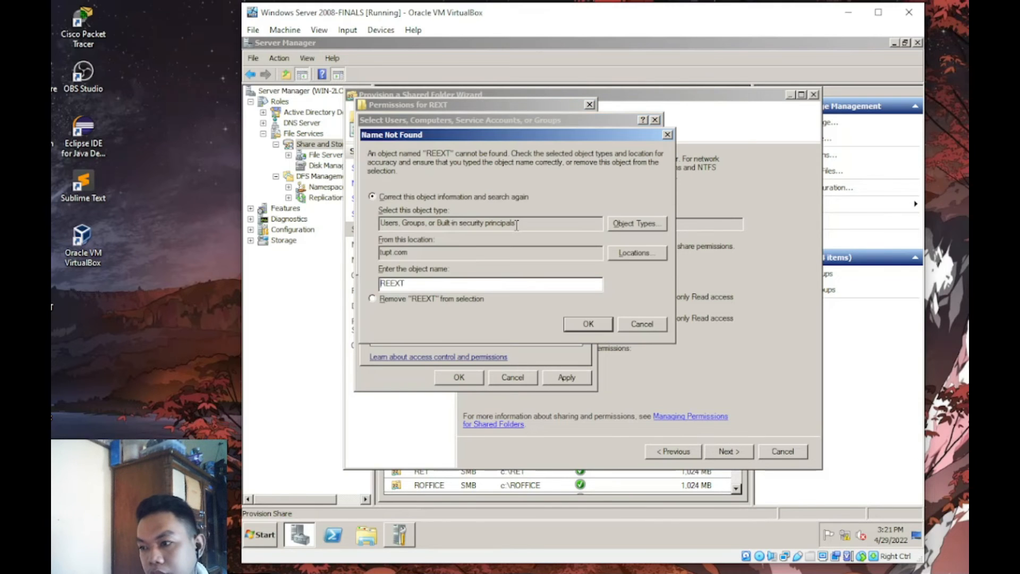
click(668, 136)
double_click(392, 216)
text(REXT)
key(Return)
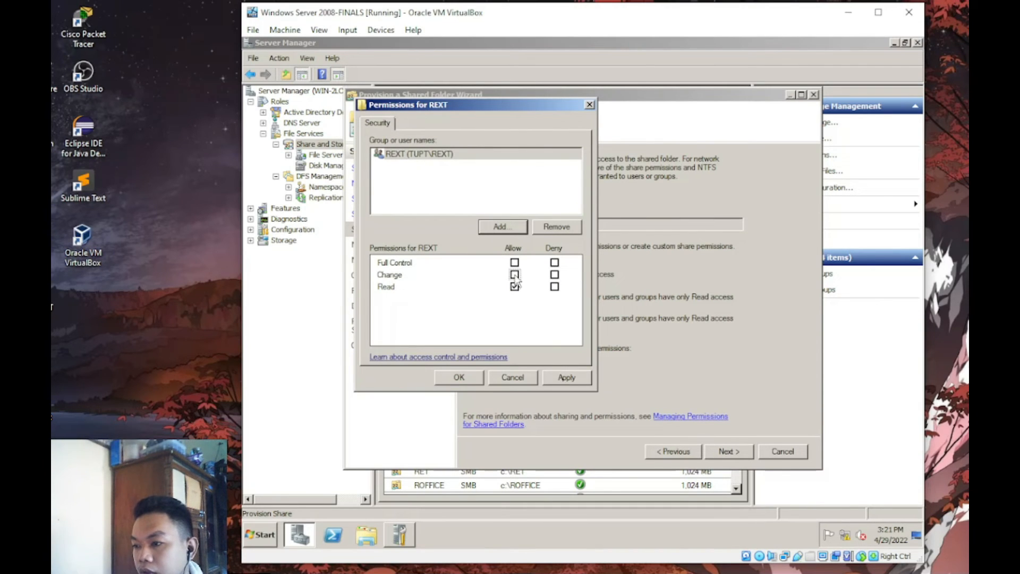
click(446, 378)
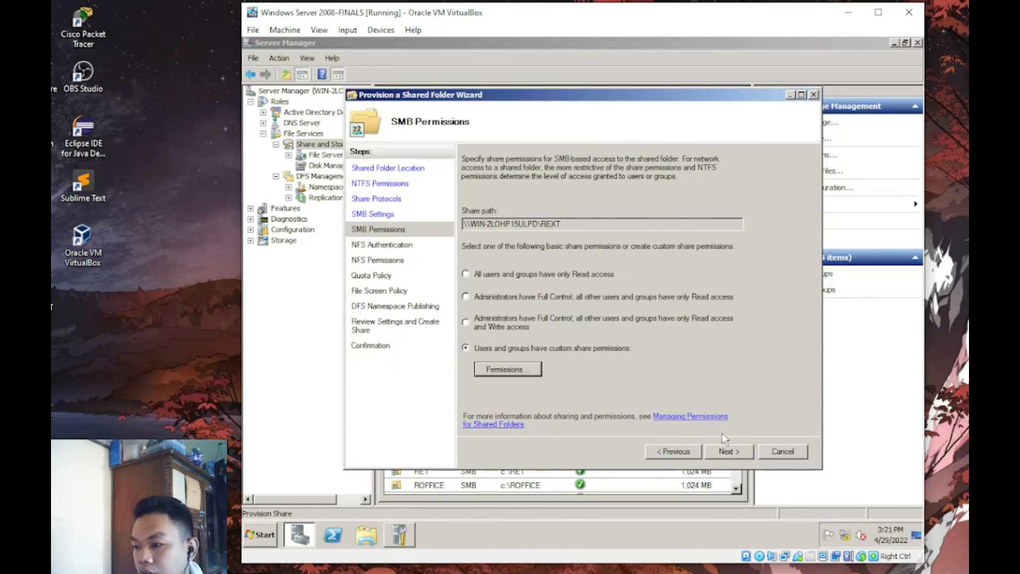
- Apply the TUPT quota template and finish the REXT share
click(728, 451)
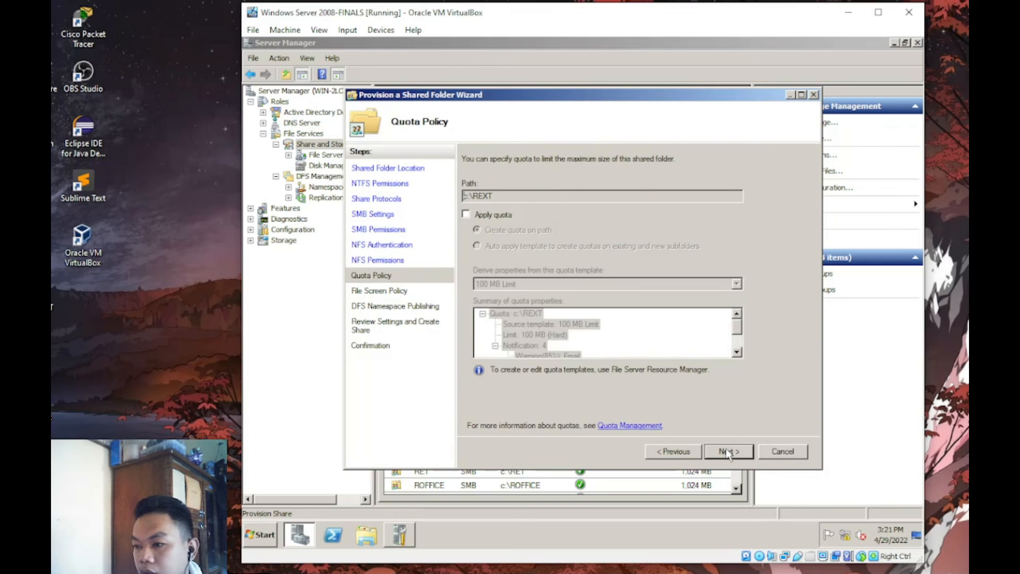
click(492, 215)
click(735, 284)
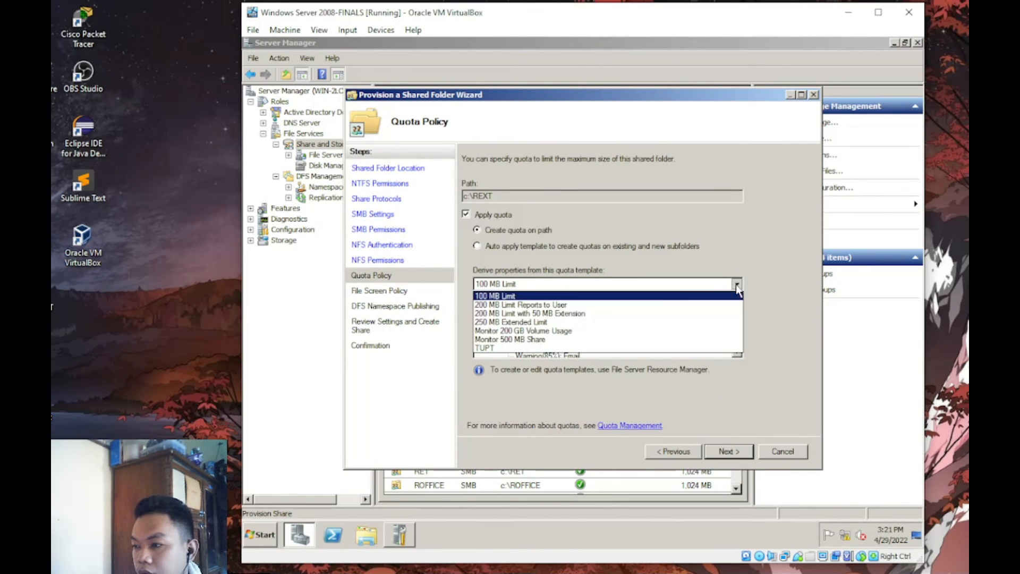
click(516, 349)
click(728, 451)
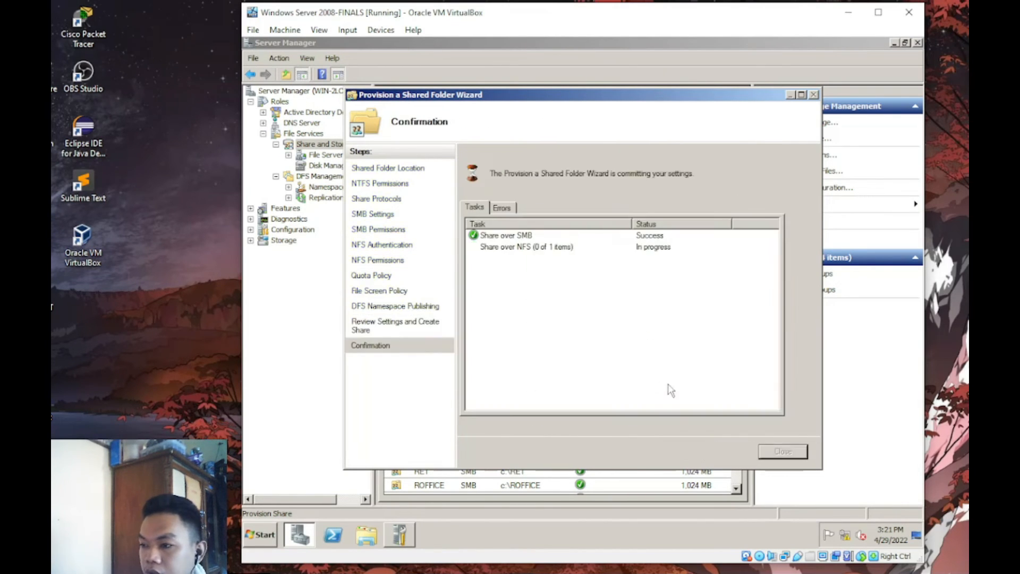
key(Return)
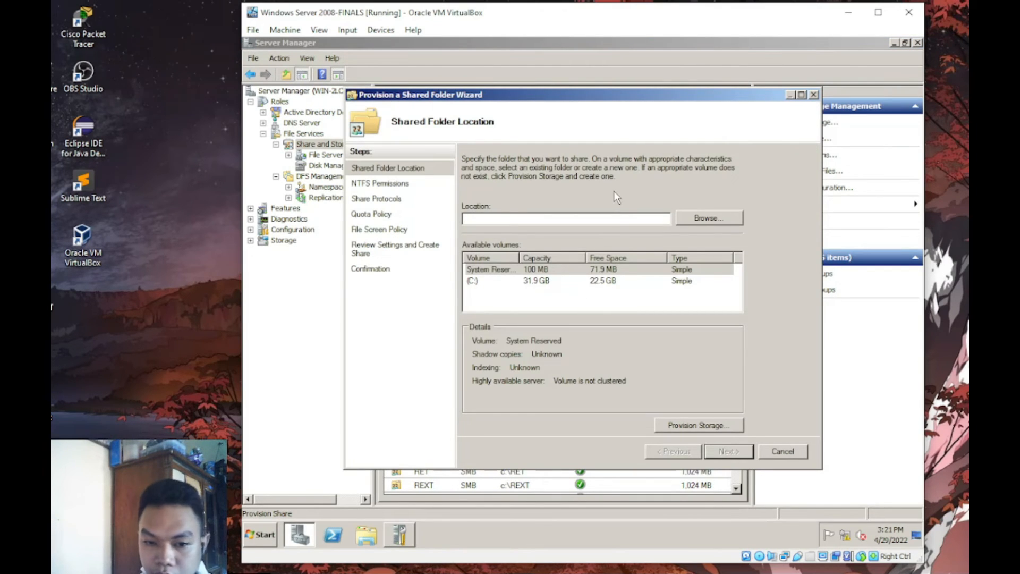
- Select the HRMO folder as the location to share
click(703, 218)
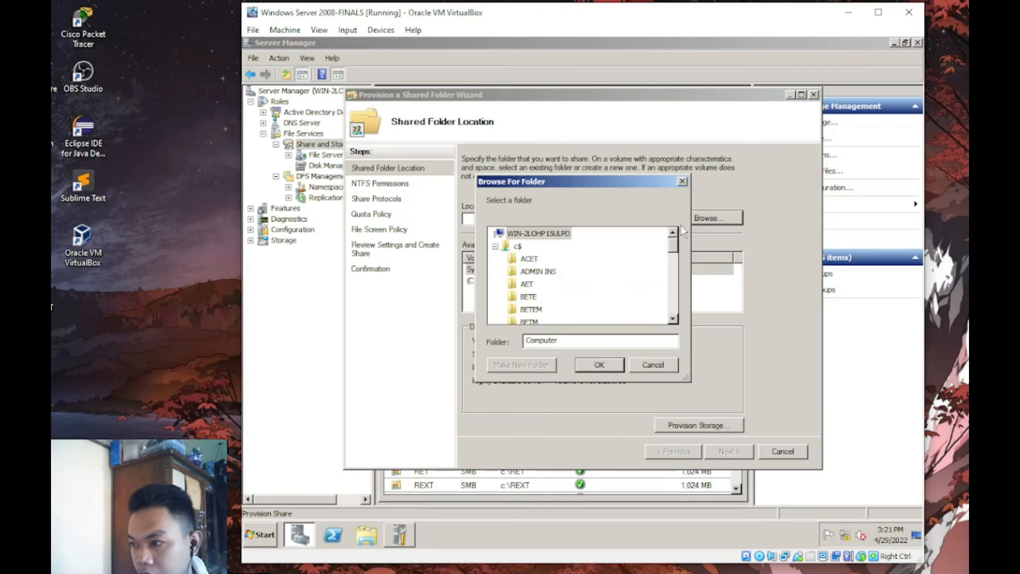
drag(674, 250, 675, 290)
scroll(674, 290, up, 2)
scroll(674, 282, down, 1)
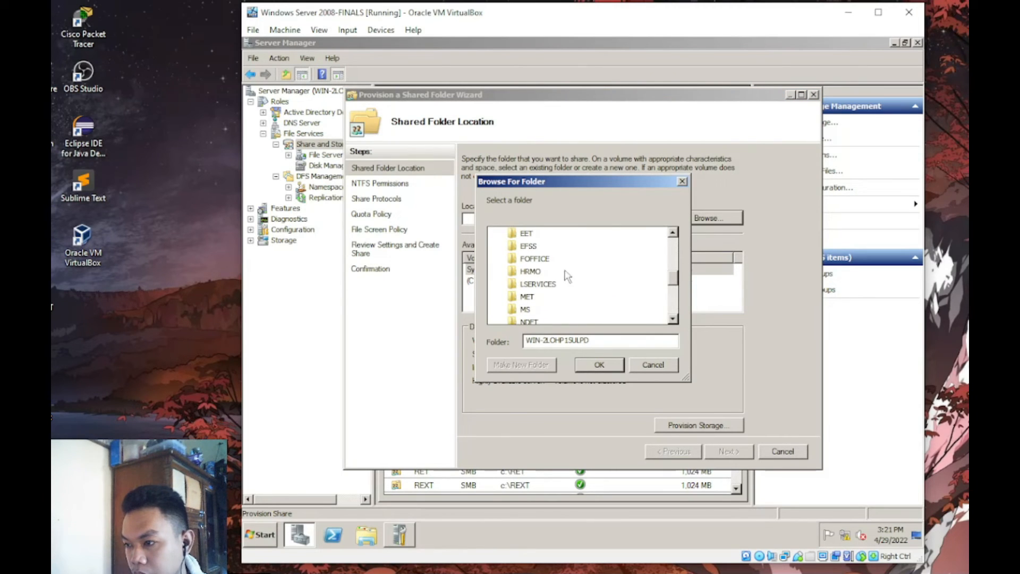
click(530, 271)
click(600, 365)
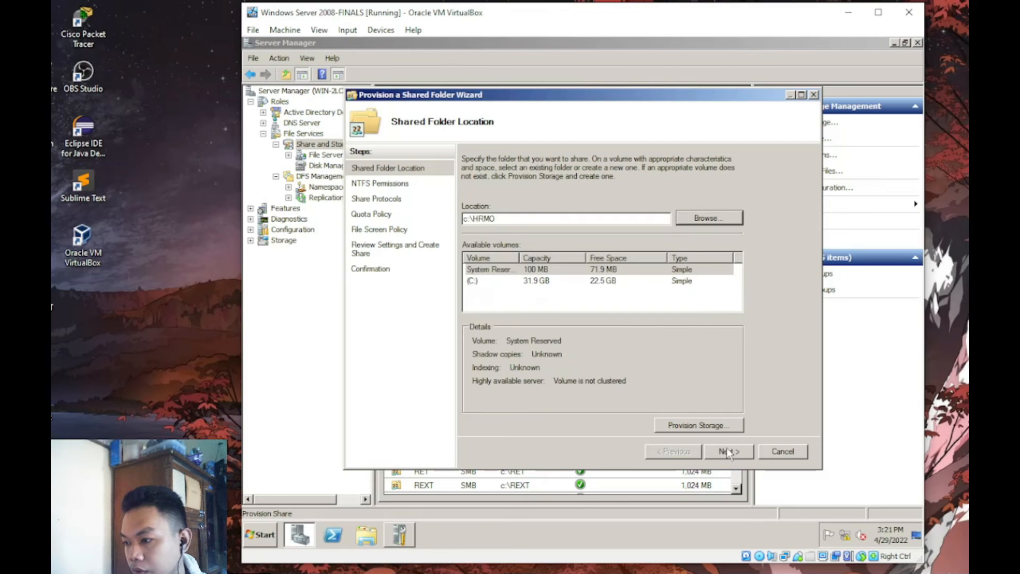
- Share the HRMO folder over both SMB and NFS
click(728, 451)
click(465, 182)
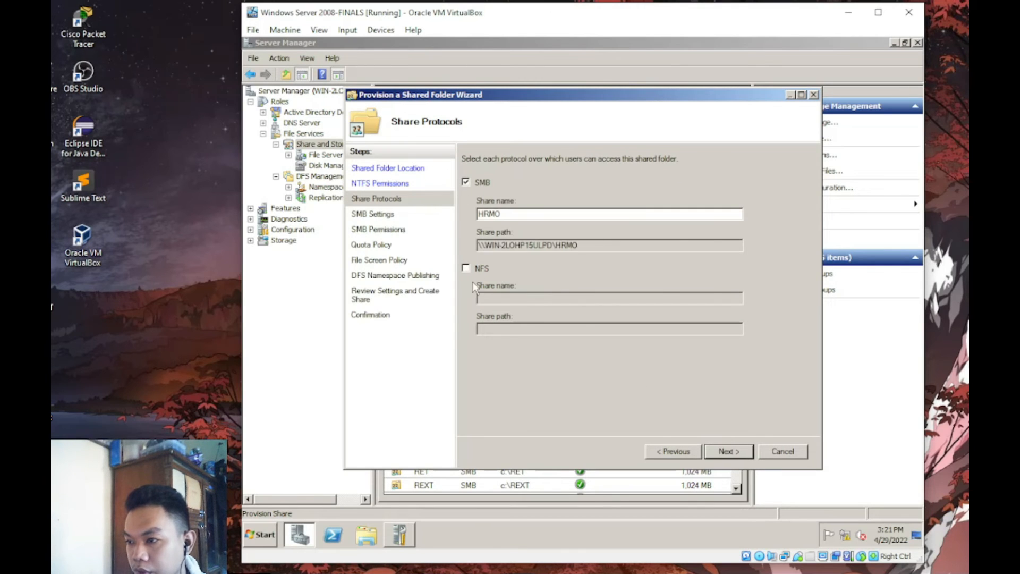
click(465, 268)
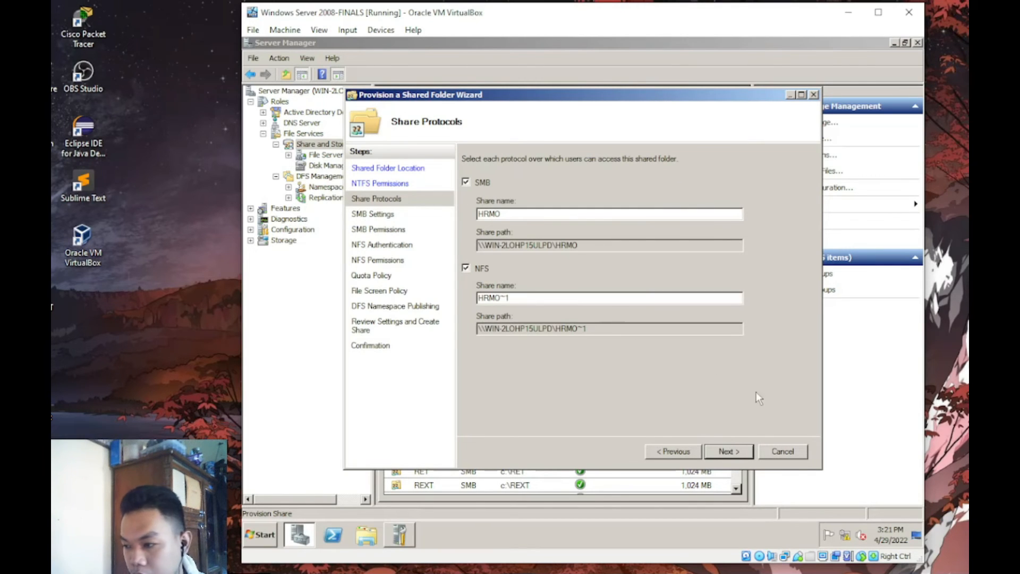
click(735, 451)
click(727, 451)
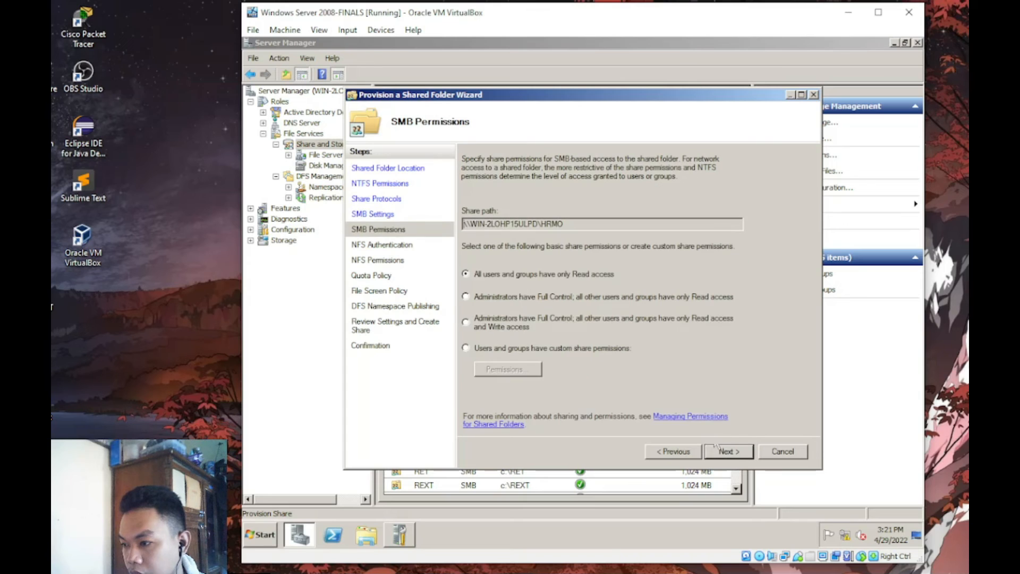
- Replace Everyone with the HRMO group, allowed Change and Read, in custom share permissions
click(527, 348)
click(507, 369)
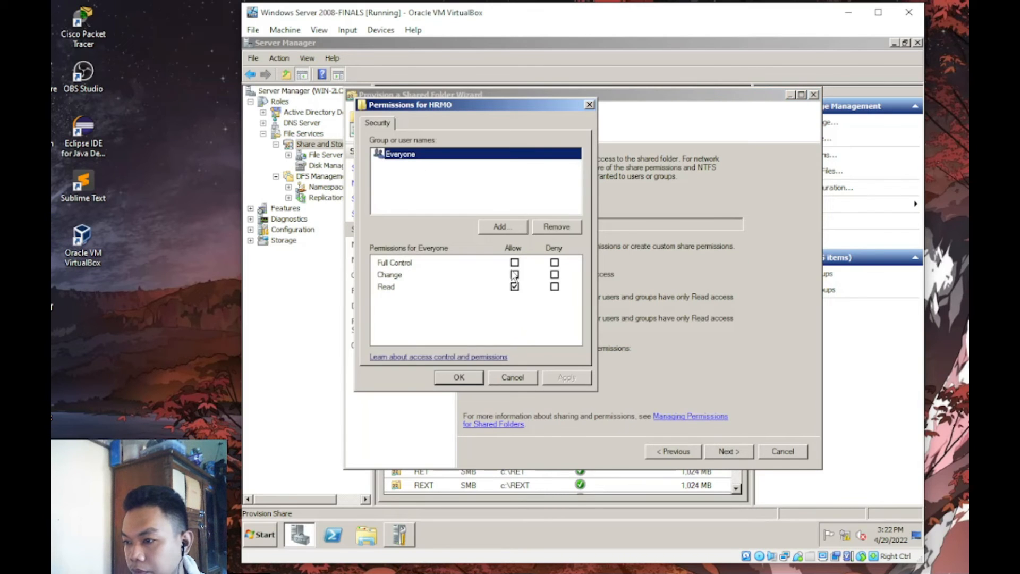
click(555, 227)
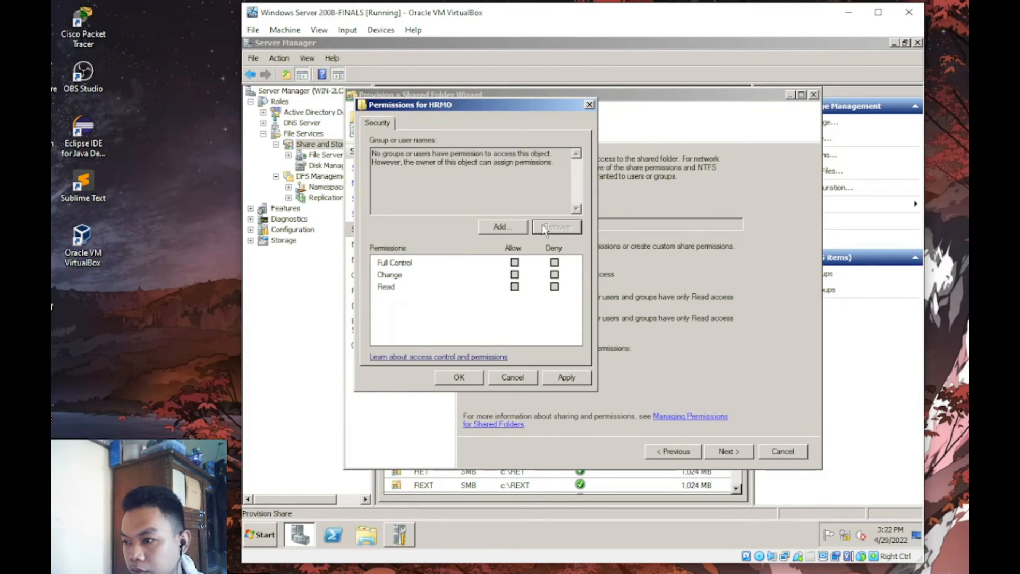
click(523, 227)
text(HRMO)
key(Return)
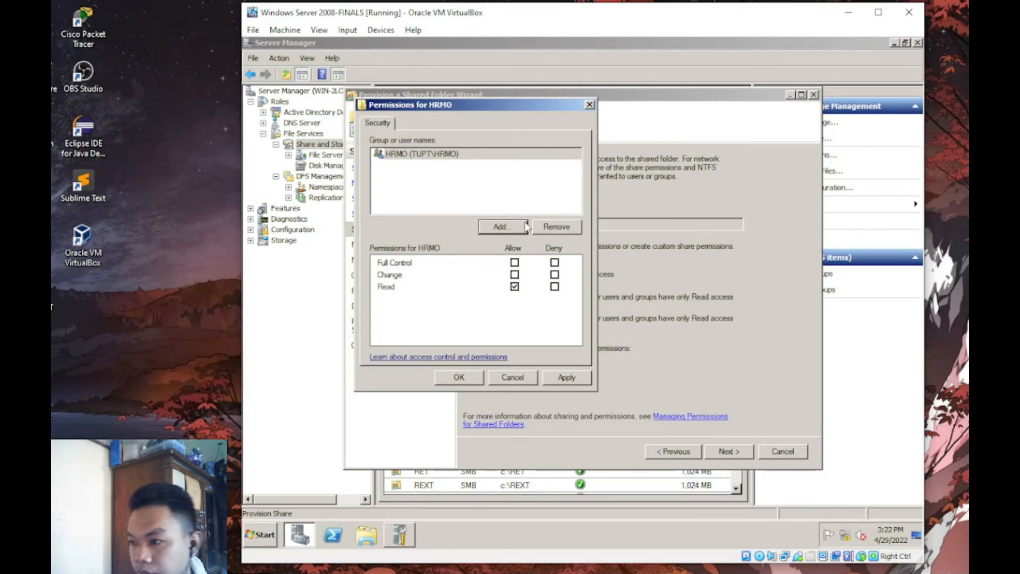
click(514, 274)
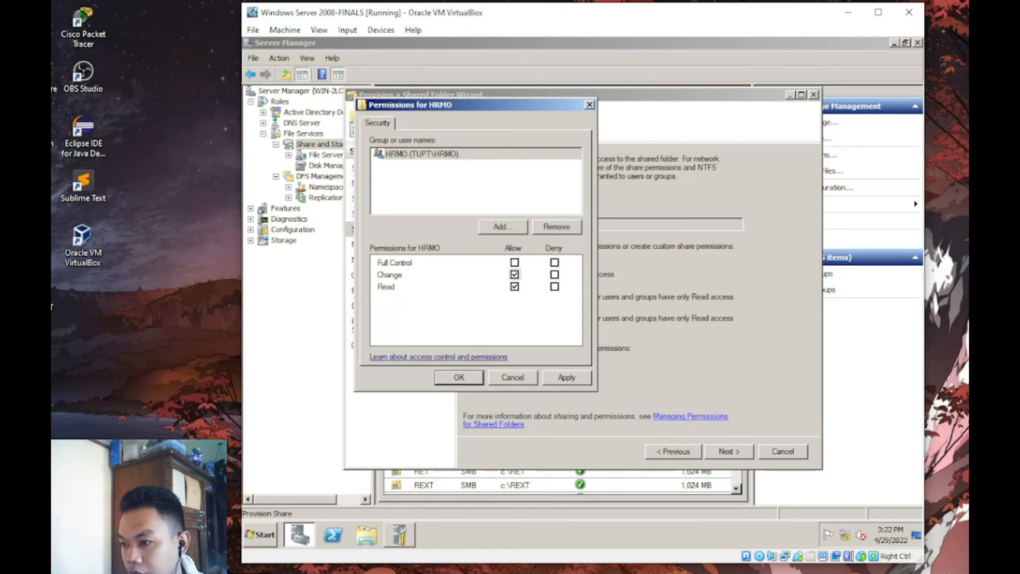
click(566, 377)
click(459, 377)
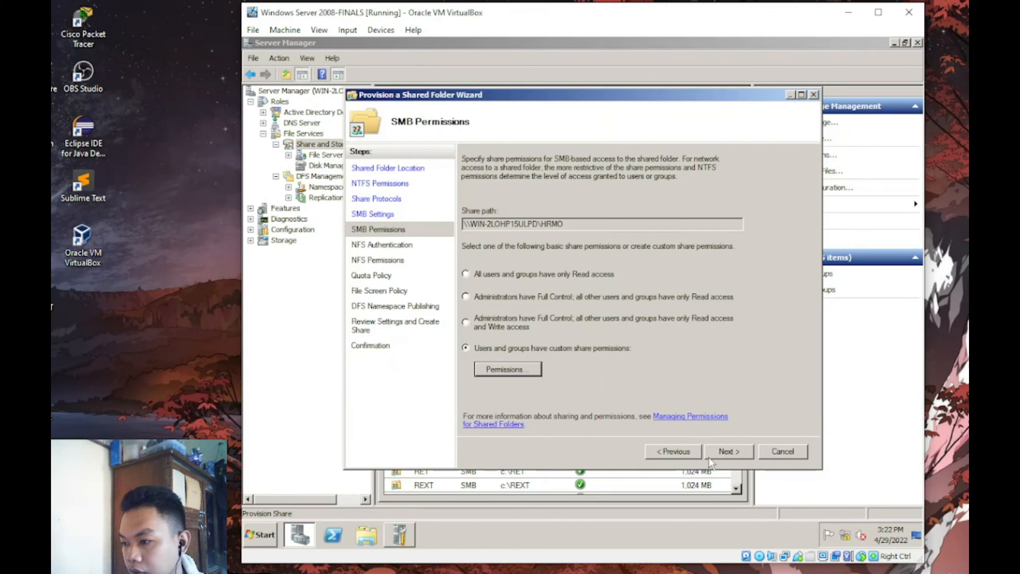
- Apply the 100 MB Limit quota and finish creating the HRMO share
click(709, 457)
click(709, 457)
click(709, 457)
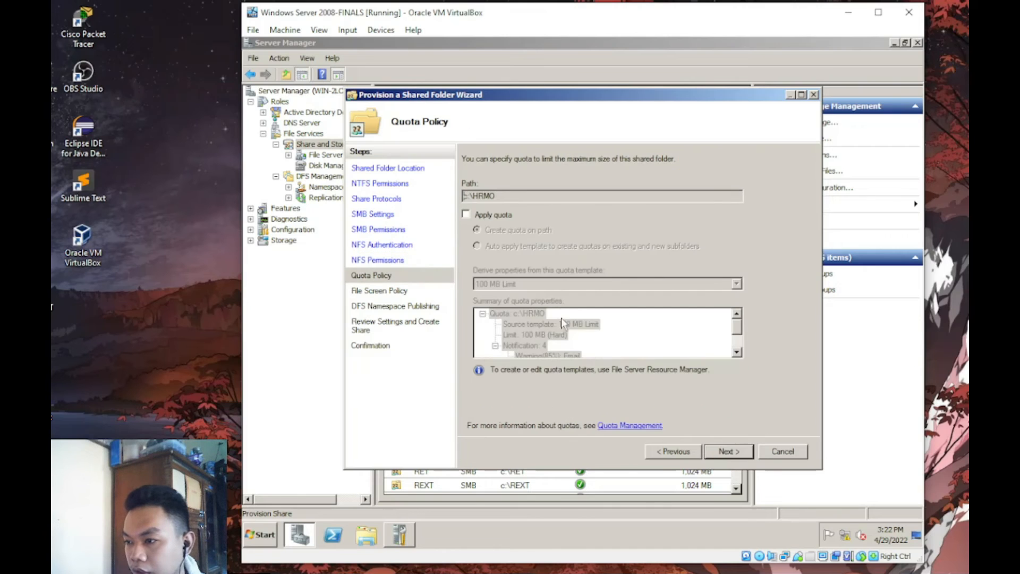
click(499, 214)
click(736, 283)
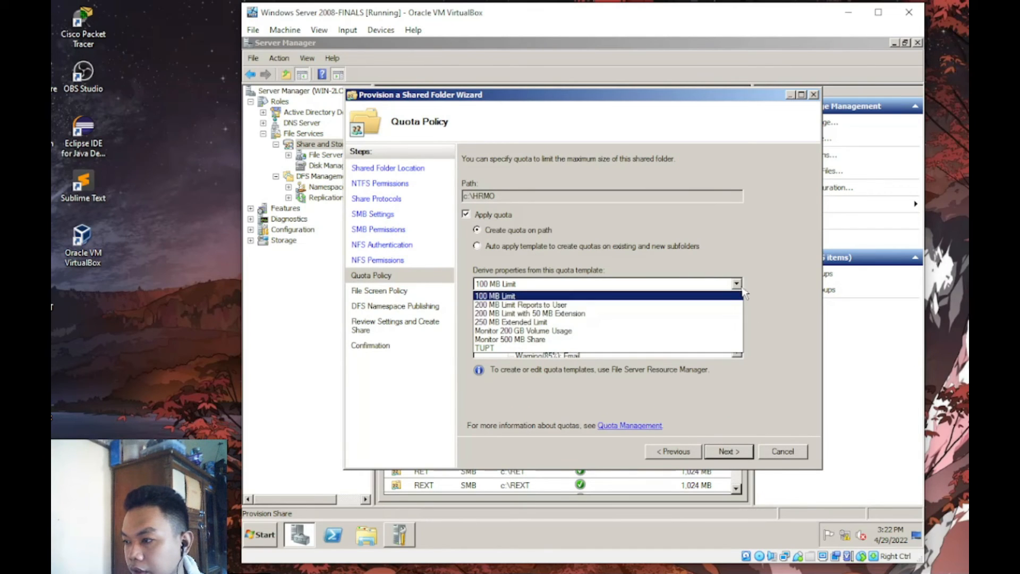
click(513, 360)
key(Return)
key(Return)
key(Return)
key(Return)
key(Return)
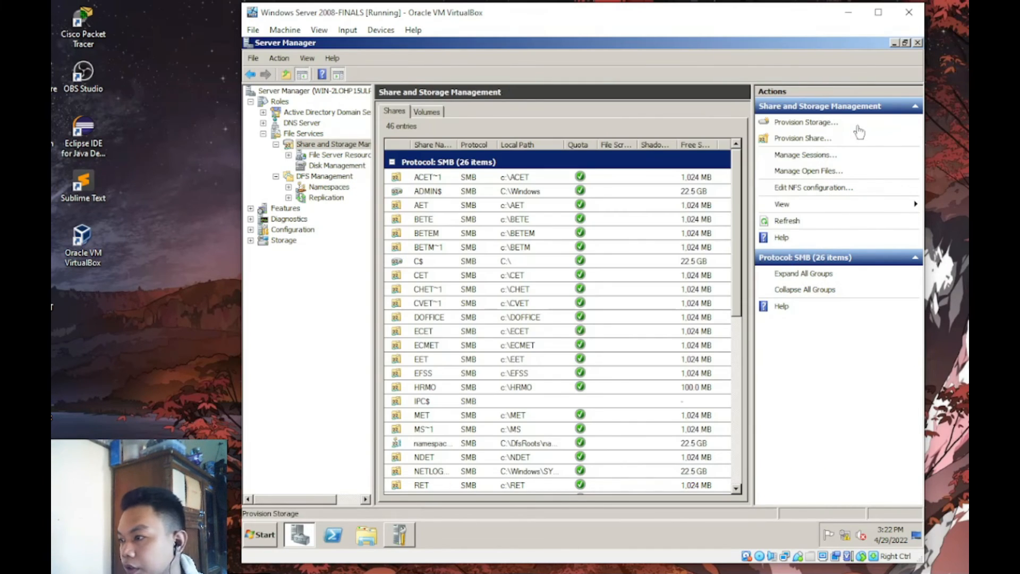
- Start a new share for c:\FOFFICE, enabled over both SMB and NFS
click(802, 138)
click(706, 218)
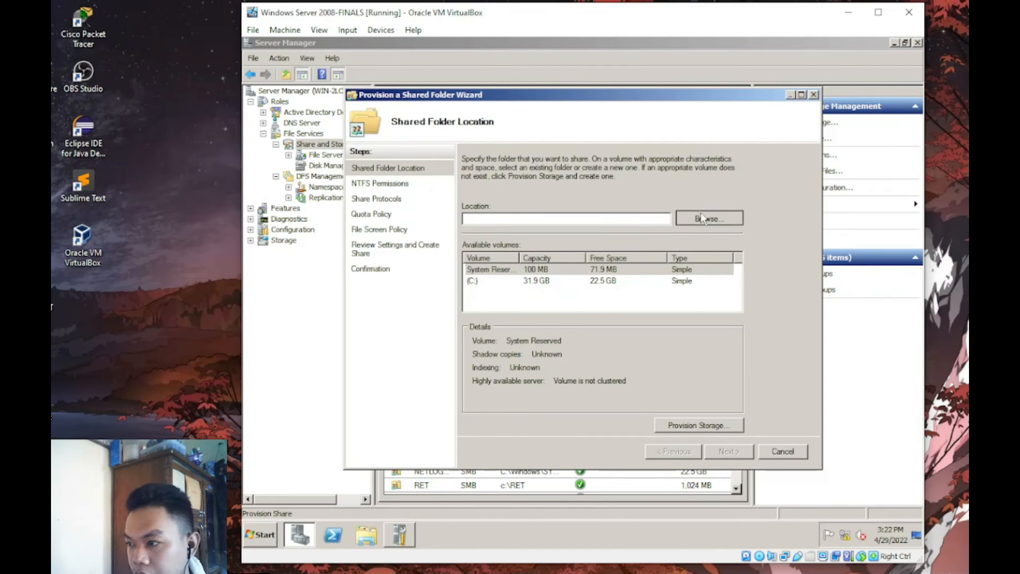
scroll(677, 287, down, 3)
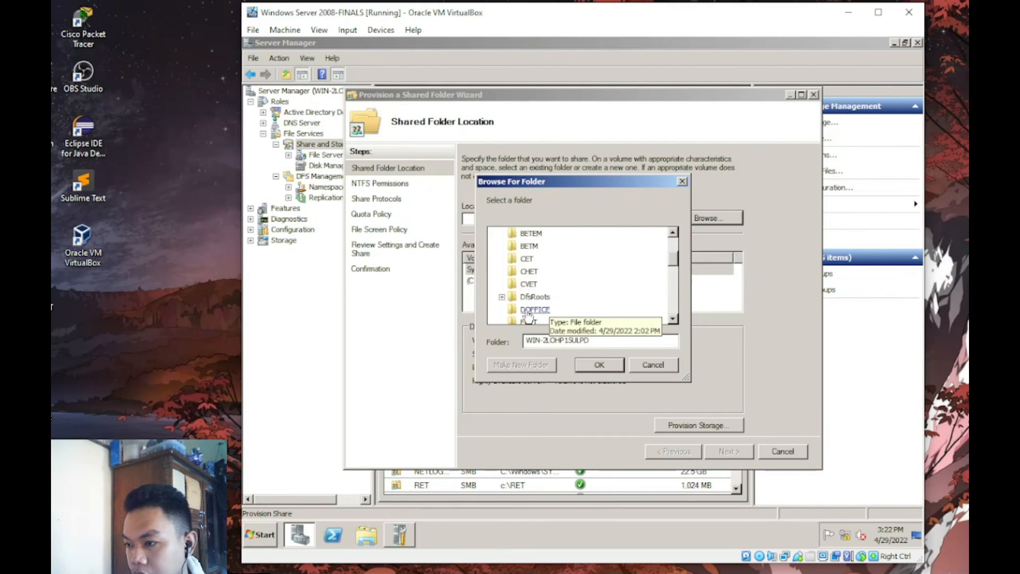
click(674, 280)
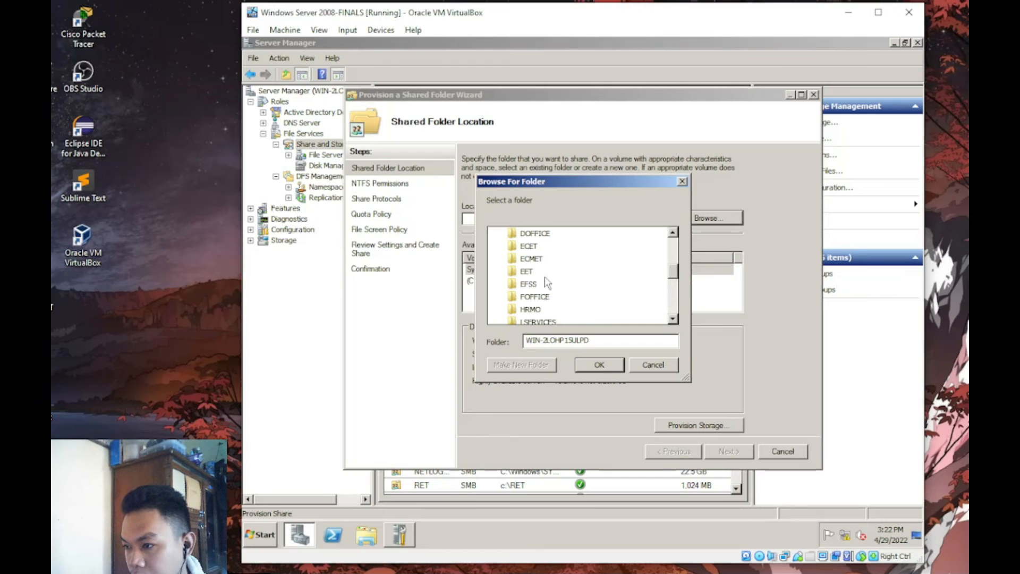
click(536, 297)
click(599, 364)
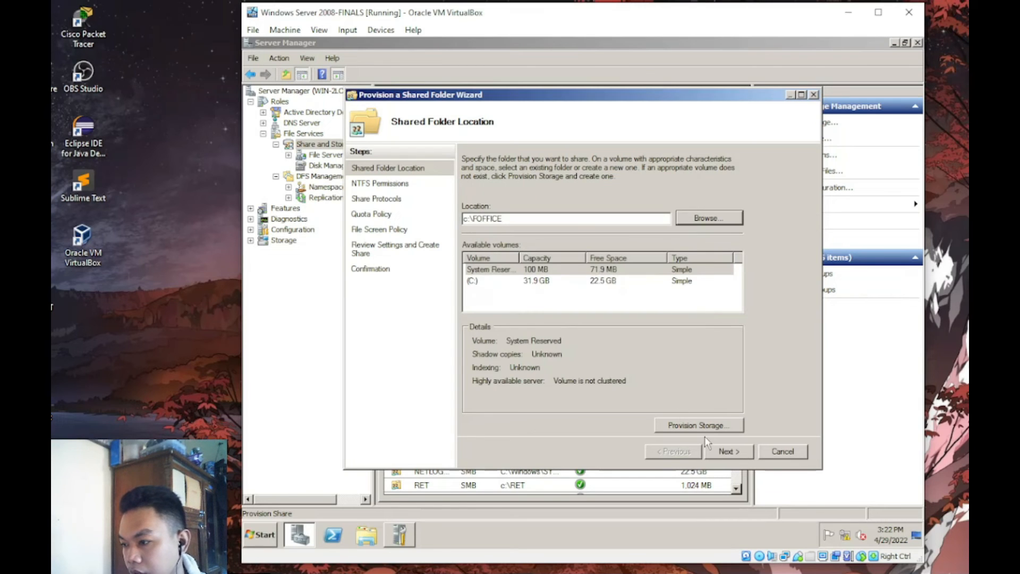
click(724, 451)
click(725, 451)
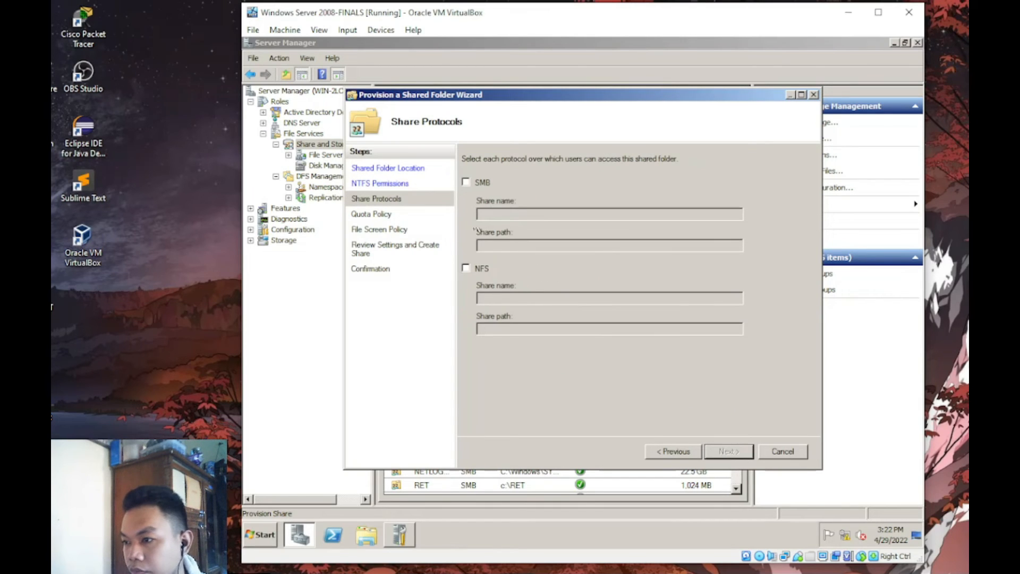
click(464, 184)
click(466, 269)
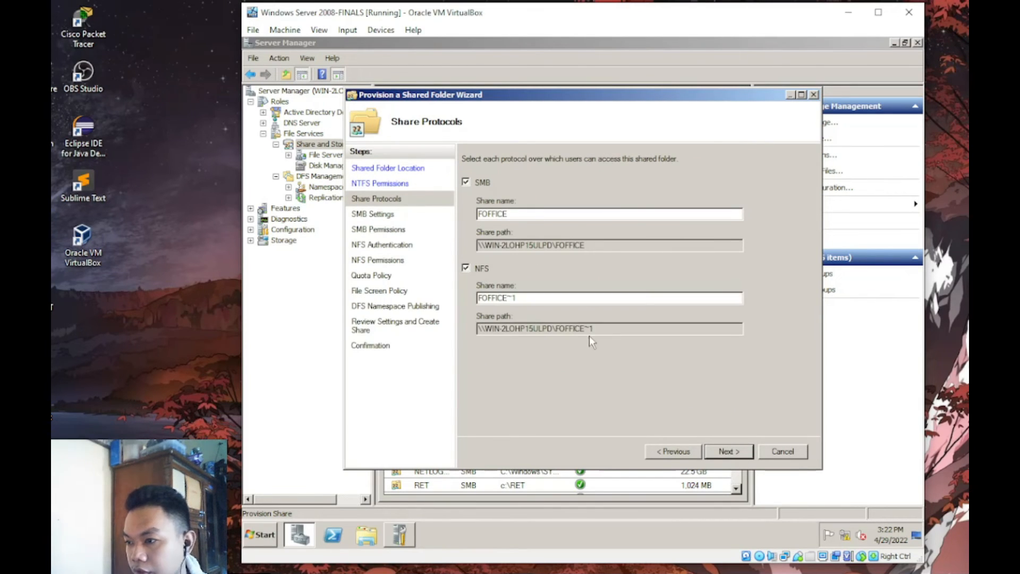
click(723, 451)
click(722, 452)
- Replace Everyone with the FOFFICE group, allowed Change and Read, in custom share permissions
click(511, 347)
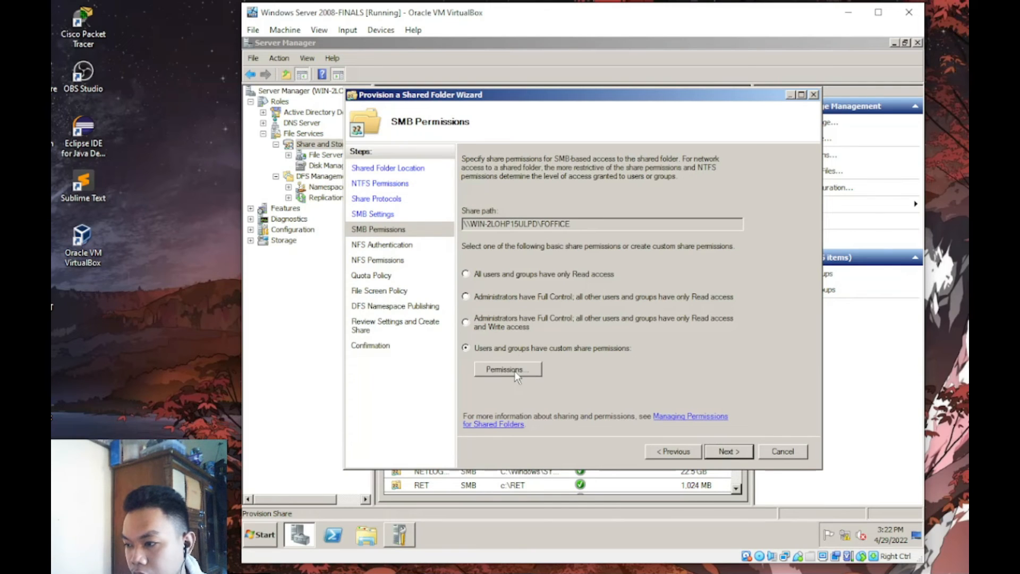
click(514, 370)
click(549, 229)
click(504, 228)
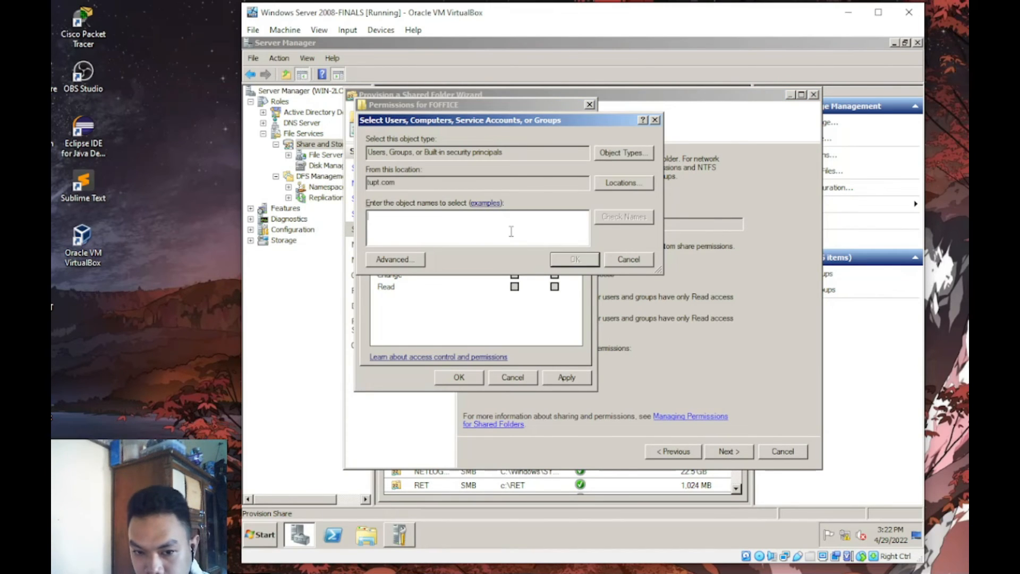
text(FO)
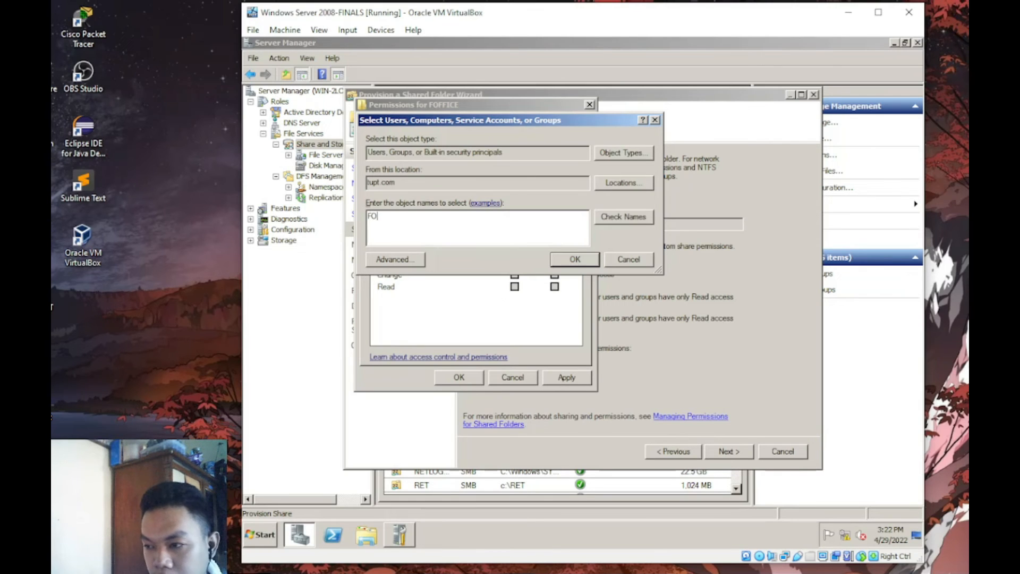
key(Return)
click(515, 274)
click(566, 377)
click(469, 382)
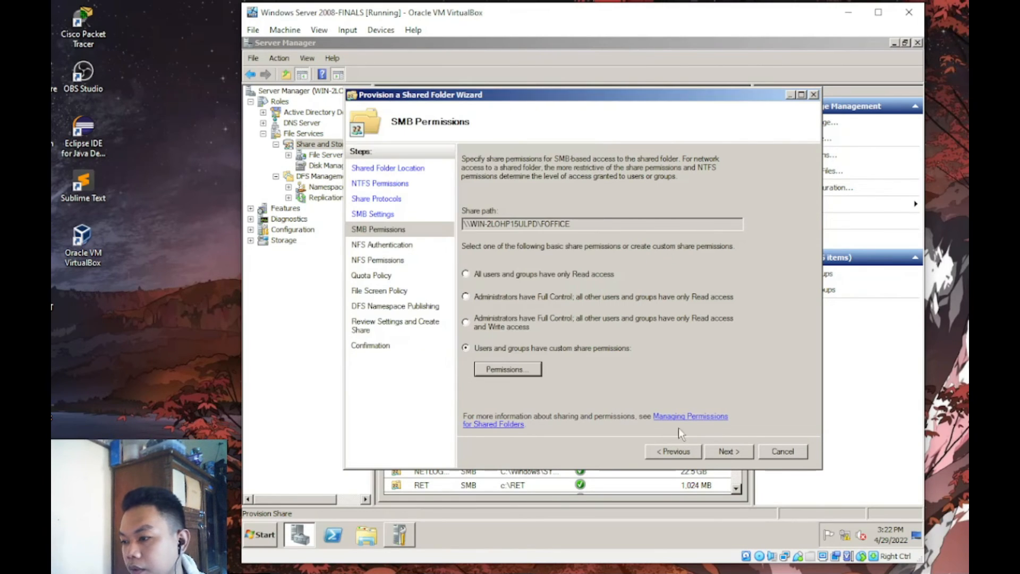
- Apply the TUPT quota template and create the FOFFICE share
click(733, 450)
click(734, 451)
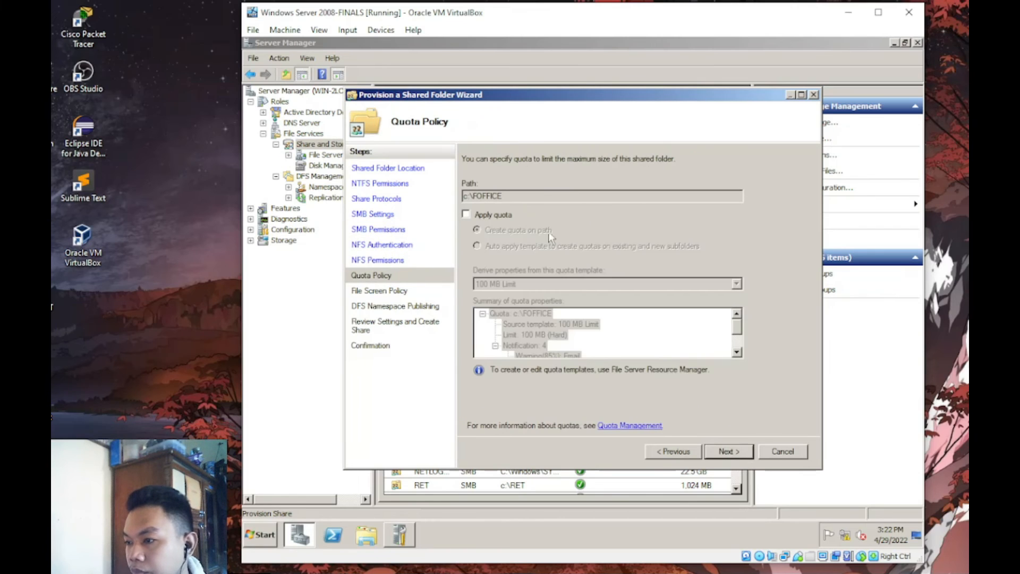
click(465, 214)
click(736, 284)
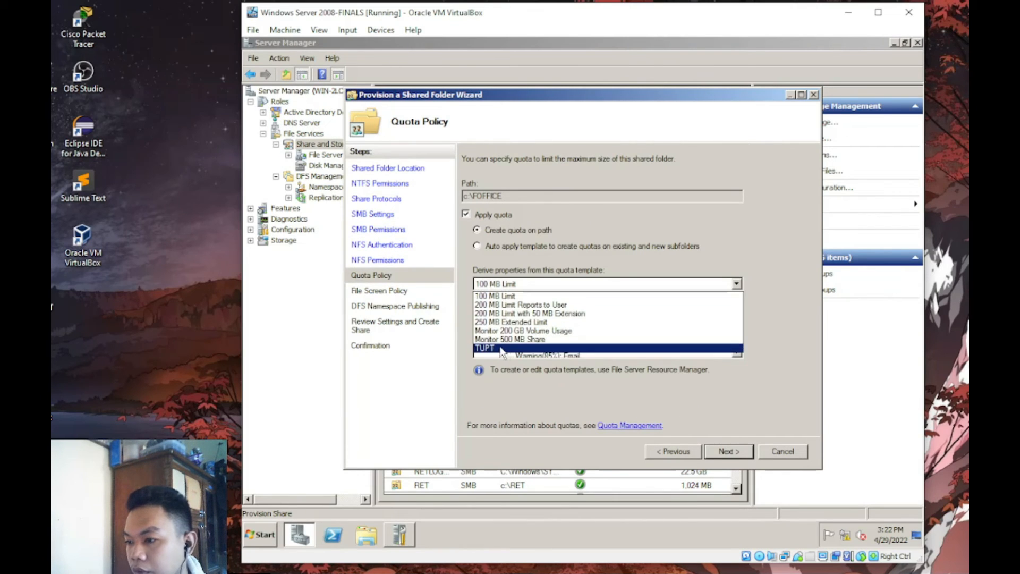
click(664, 348)
click(727, 452)
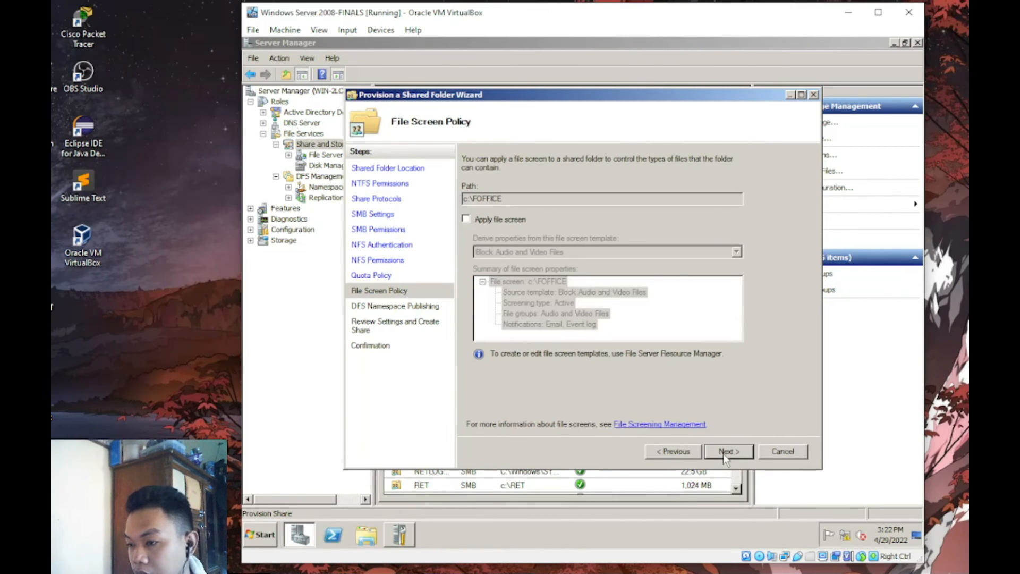
click(722, 454)
click(722, 454)
click(722, 454)
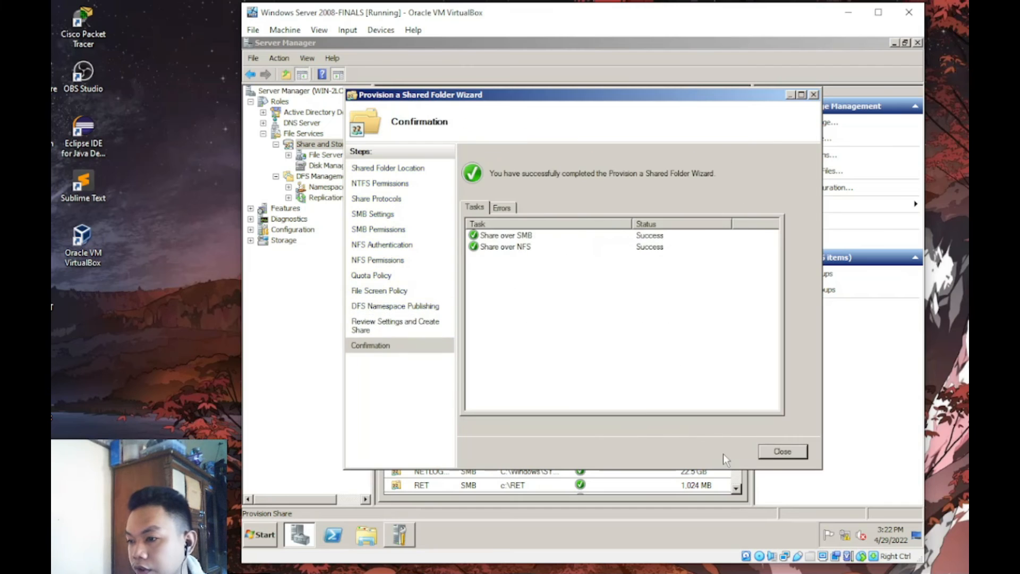
key(Return)
click(811, 136)
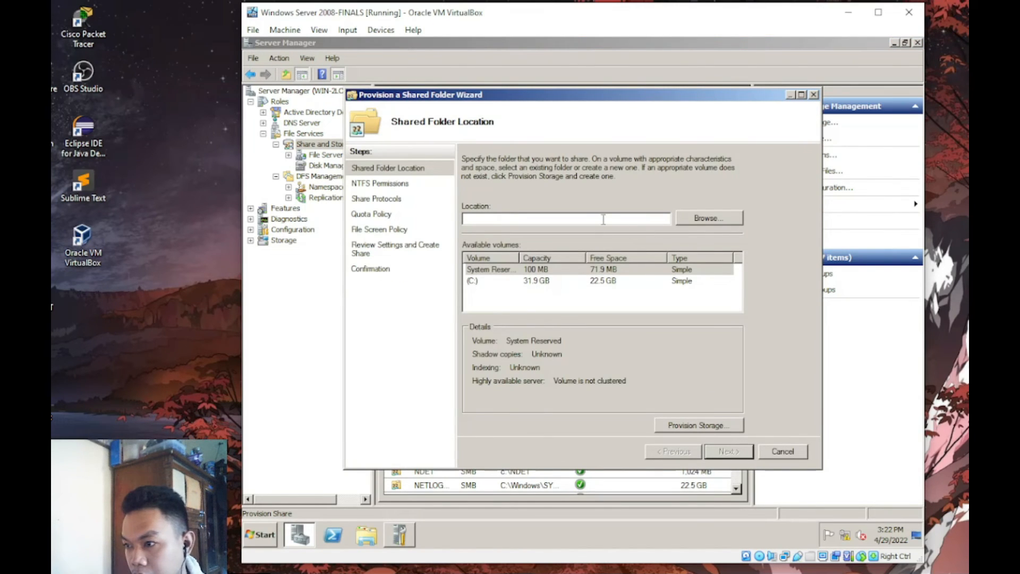
- Select the SPR folder and share it over both SMB and NFS
click(708, 217)
scroll(673, 305, down, 5)
scroll(673, 305, down, 4)
click(526, 310)
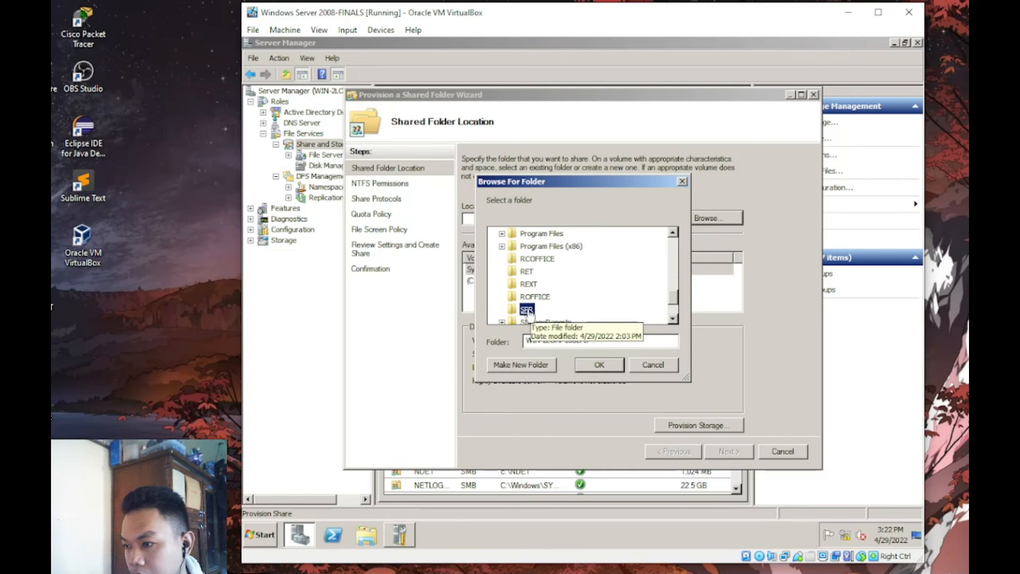
click(618, 365)
click(730, 451)
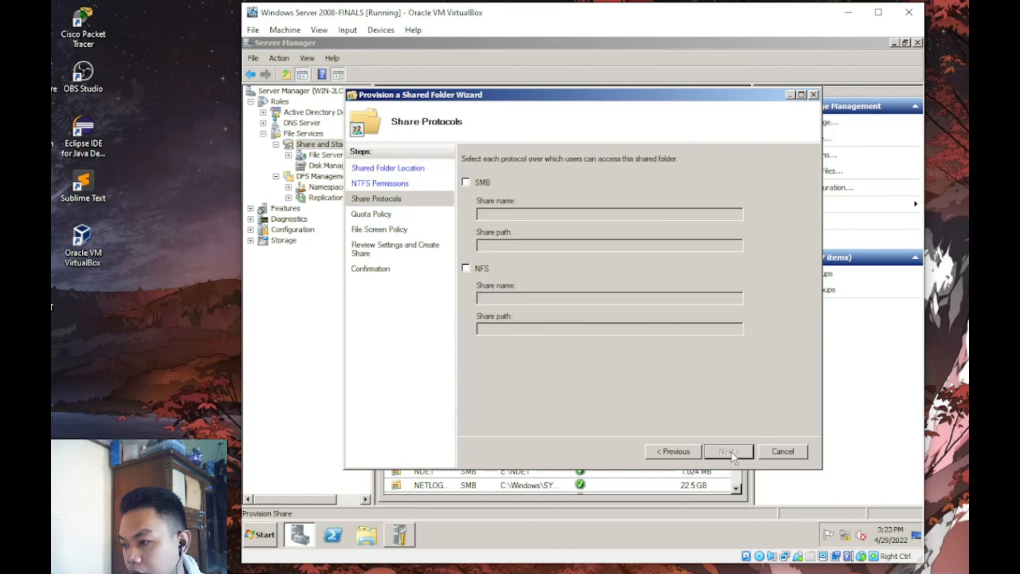
click(466, 182)
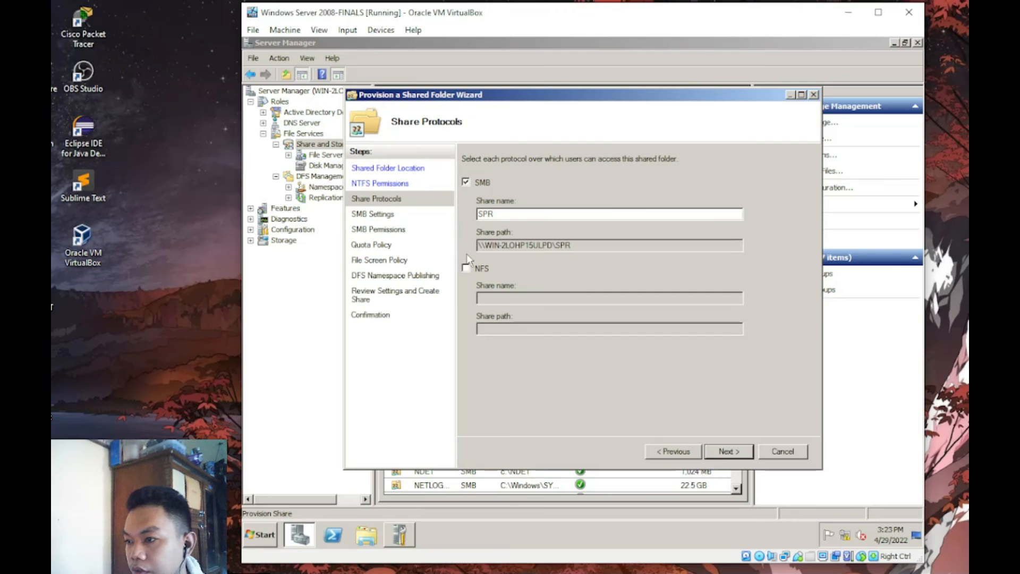
click(465, 269)
- Replace Everyone with the SPR group, allowed Change and Read, in custom share permissions
click(729, 451)
click(729, 452)
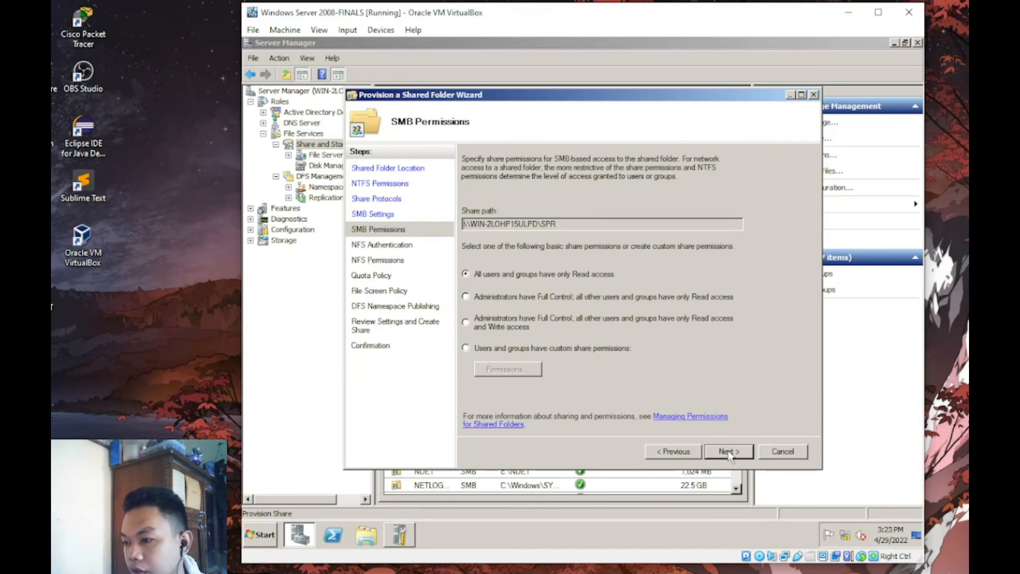
click(558, 348)
click(508, 368)
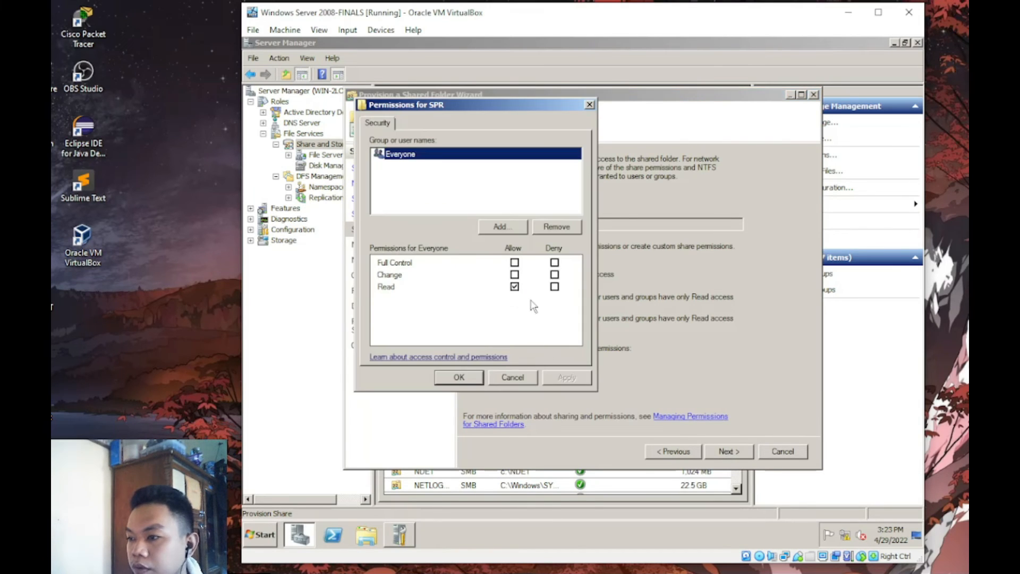
click(552, 229)
click(499, 227)
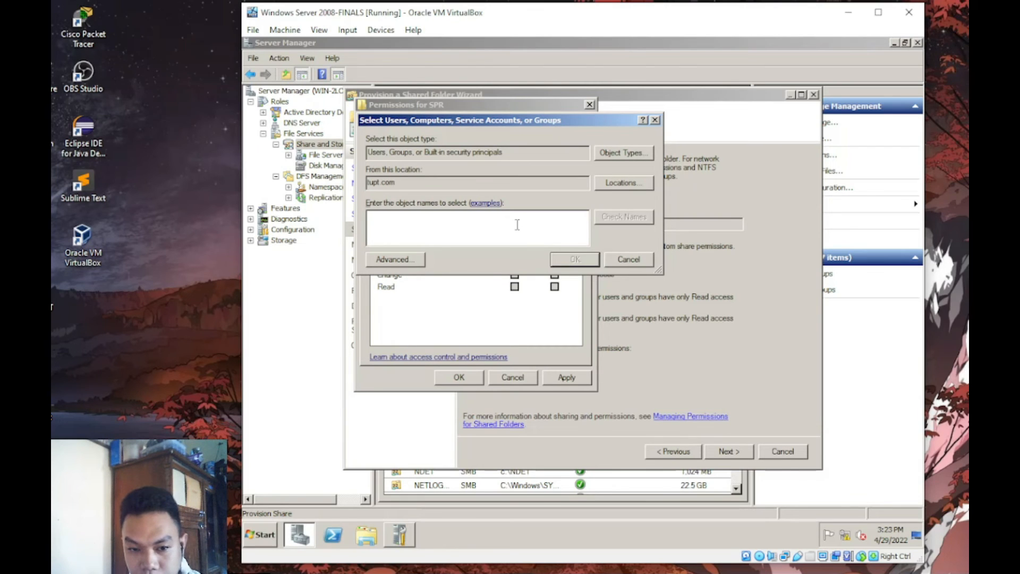
text(SP)
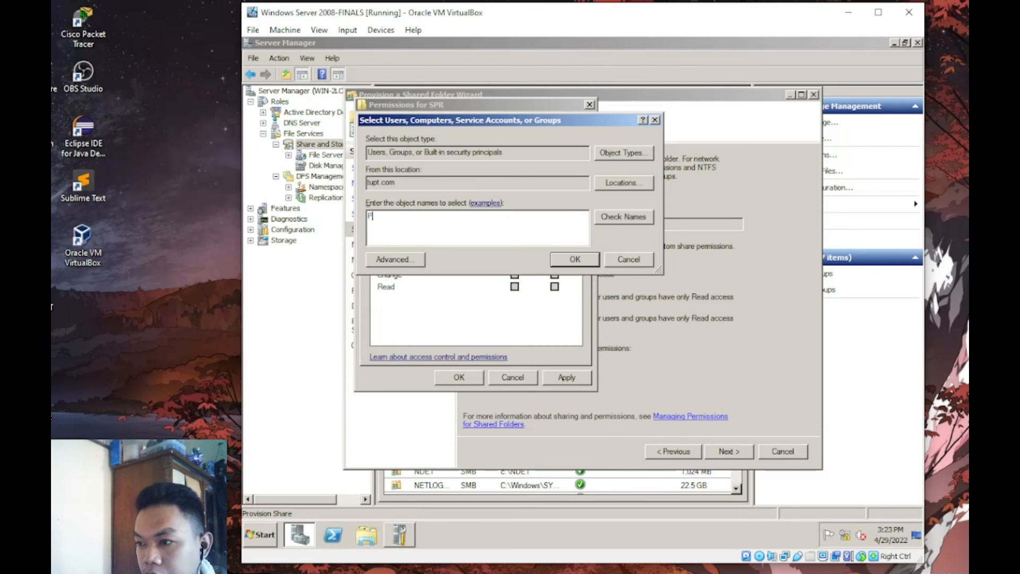
key(Return)
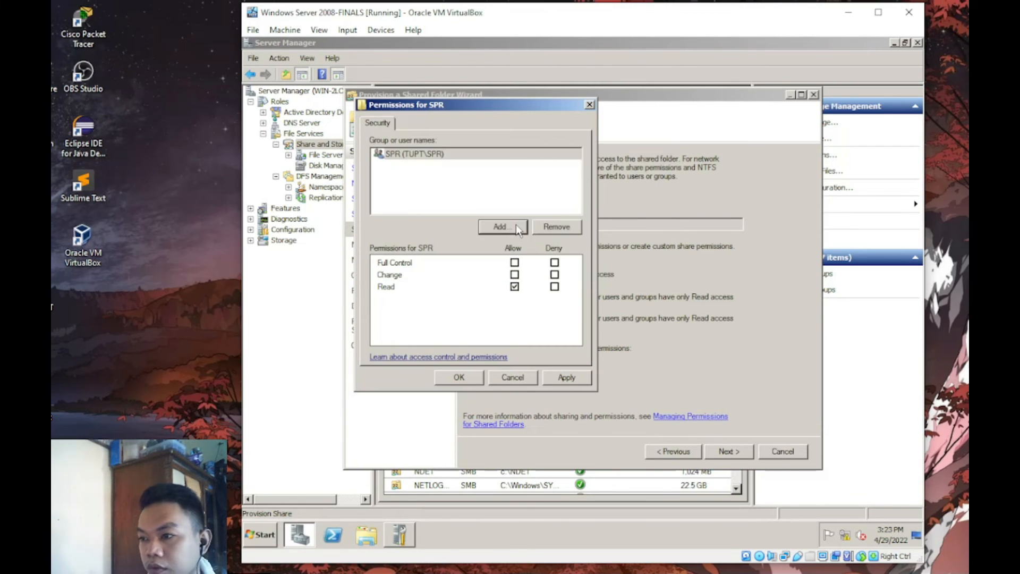
click(514, 274)
click(564, 378)
click(458, 377)
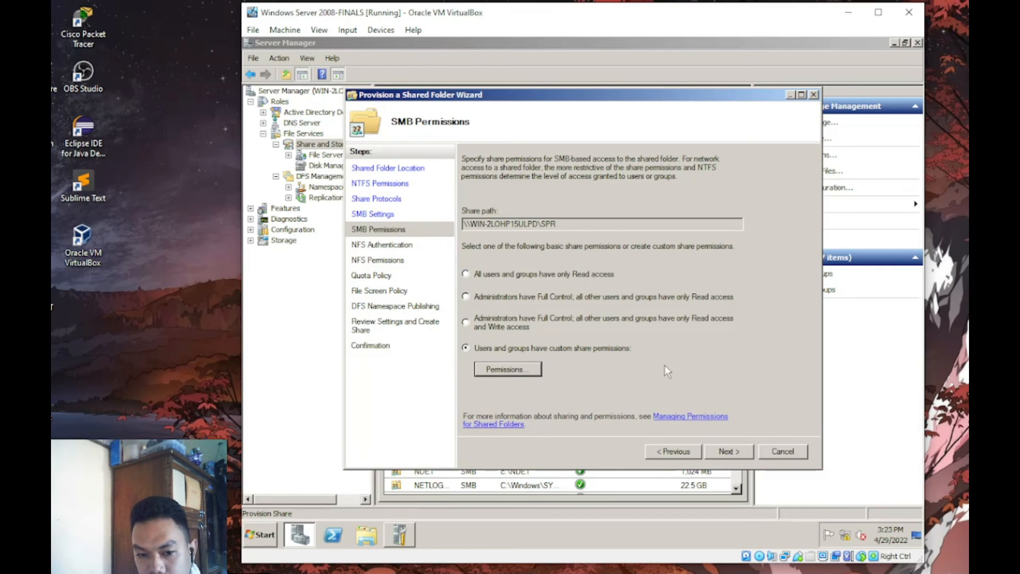
- Apply the TUPT quota template and finish creating the SPR share
click(733, 451)
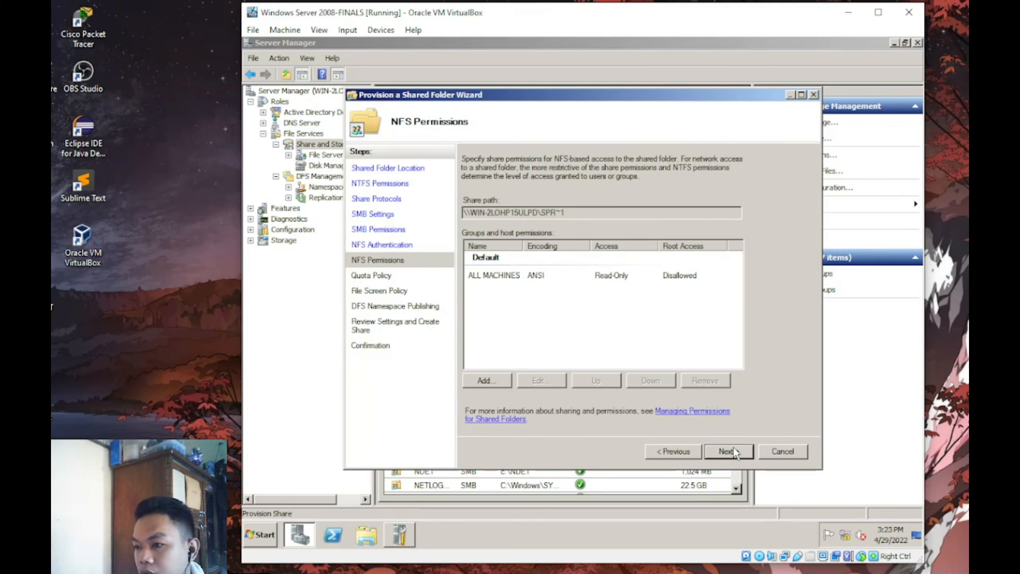
click(733, 451)
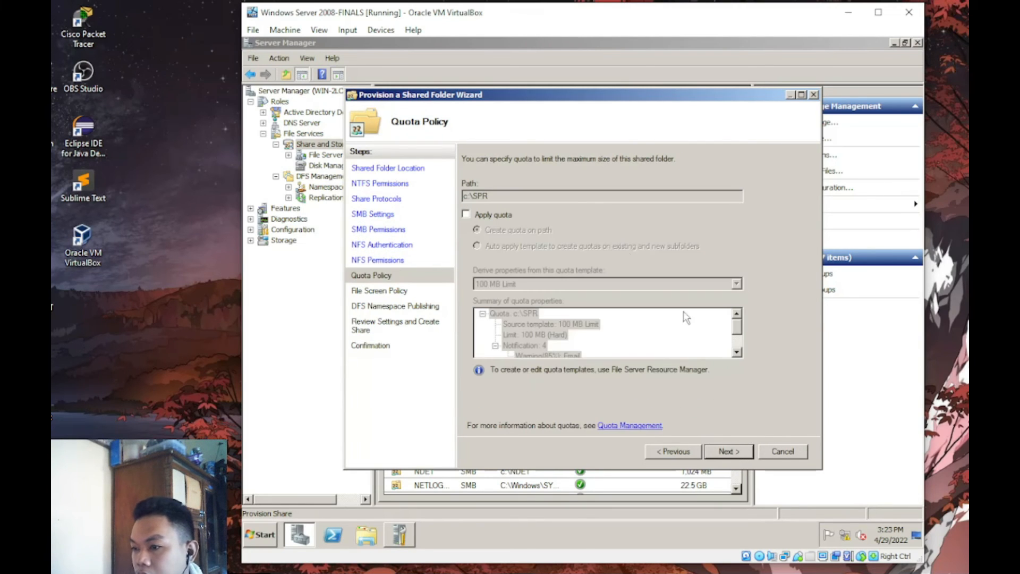
click(512, 215)
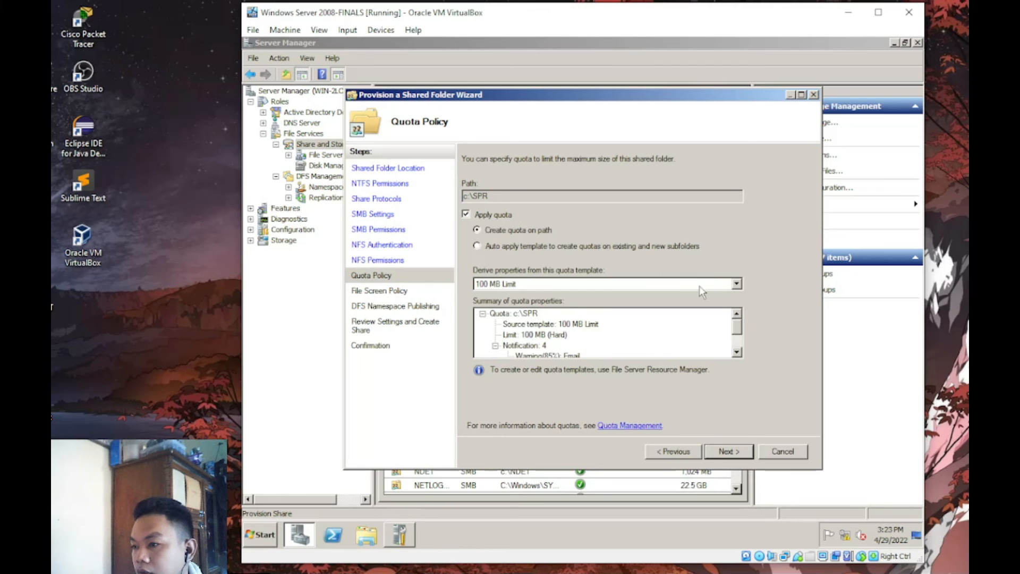
click(735, 285)
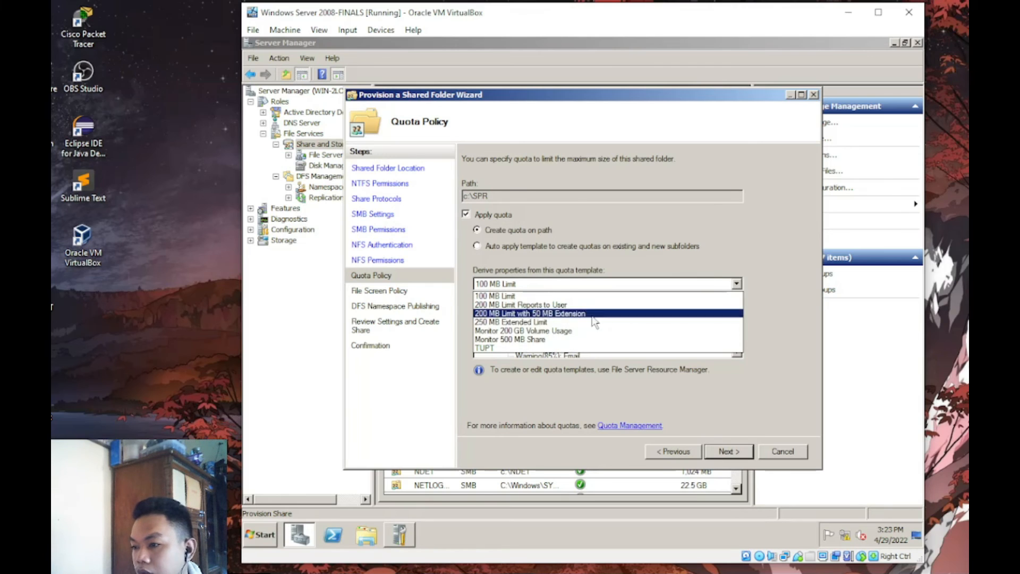
click(495, 351)
key(Return)
key(Return)
key(Return)
key(Return)
key(Return)
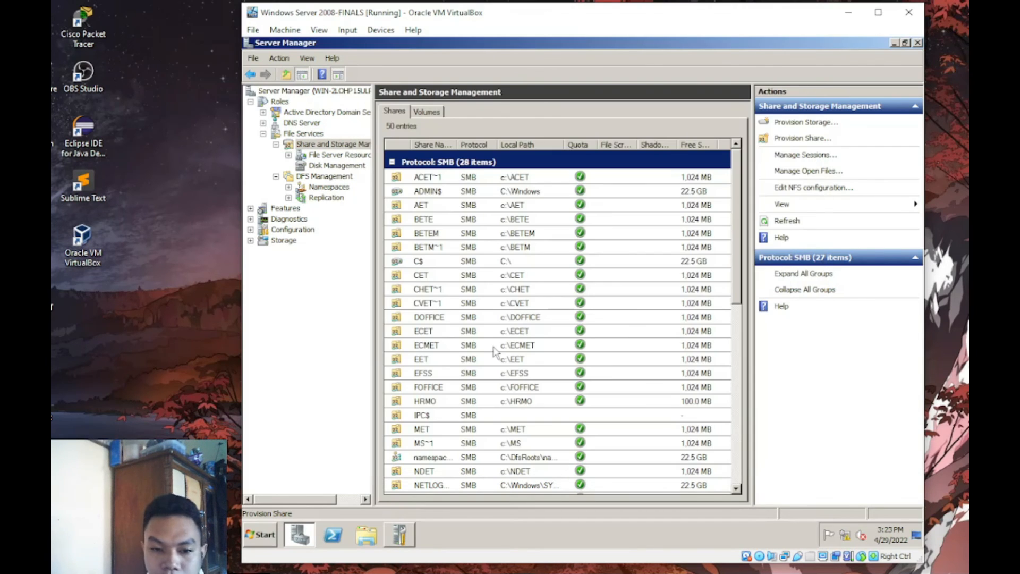
- Try sharing c:\ROFFICE over SMB and NFS, and dismiss the NFS conflict error
click(800, 138)
click(700, 219)
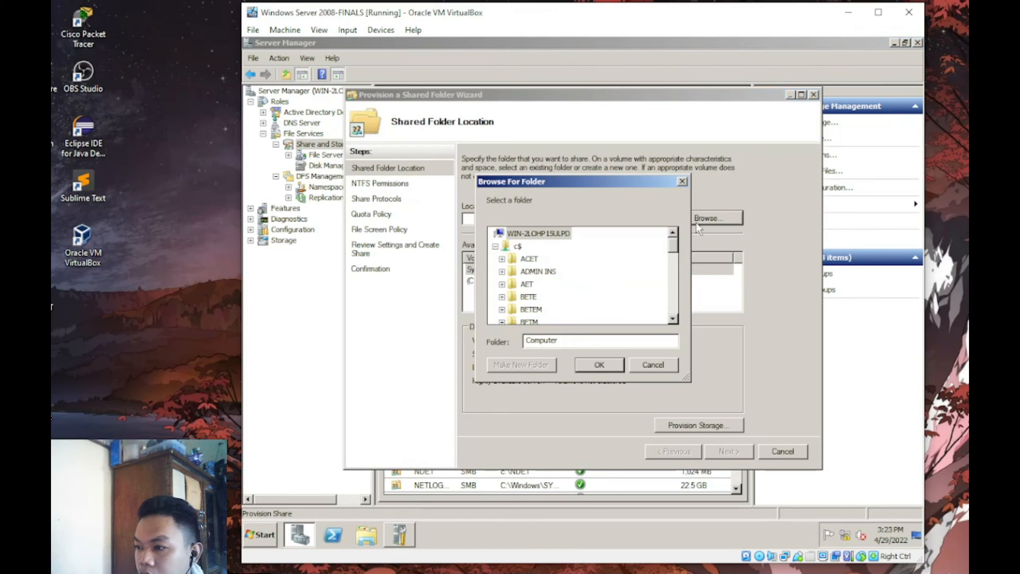
scroll(671, 302, down, 5)
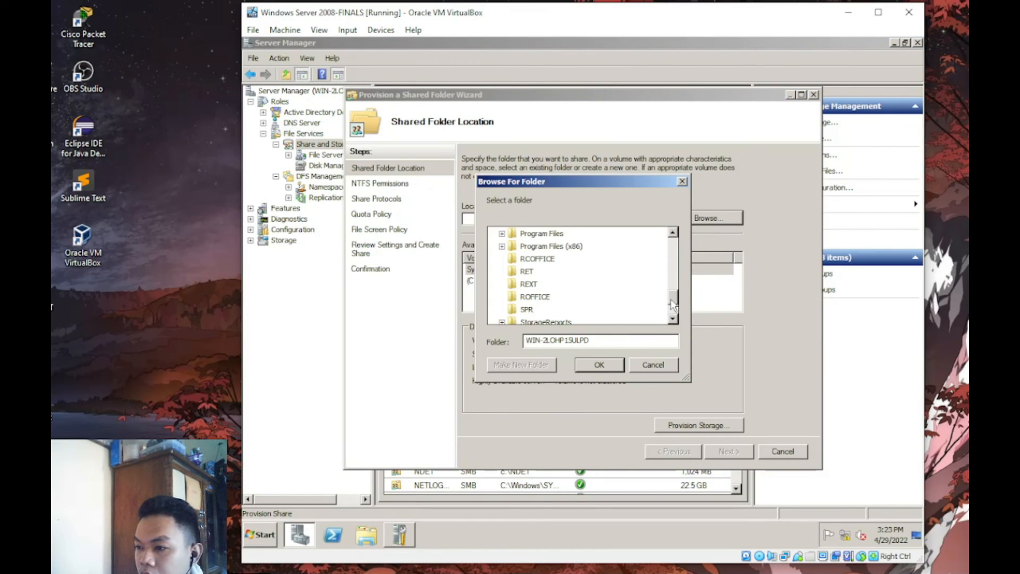
click(553, 296)
click(605, 368)
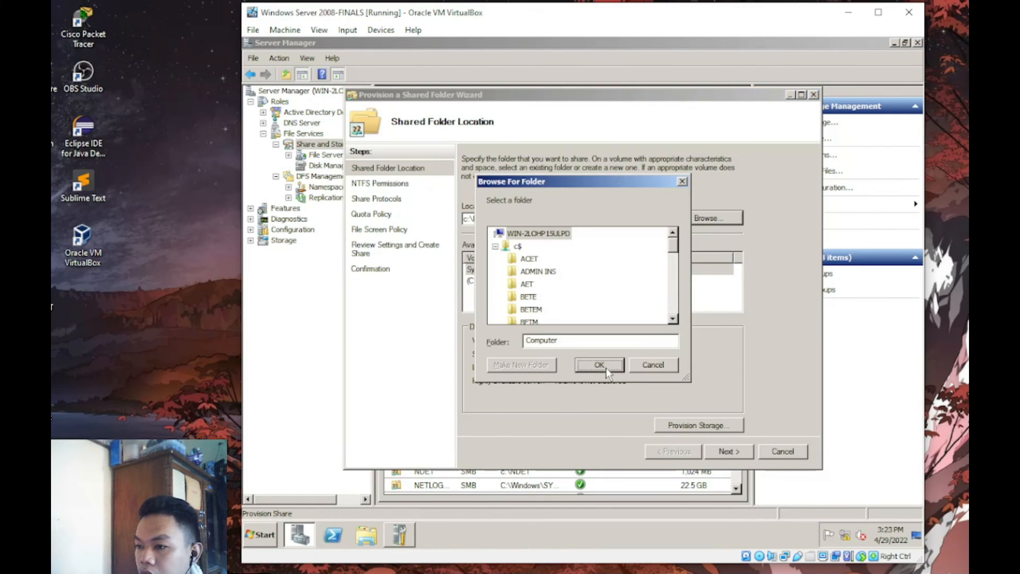
click(684, 182)
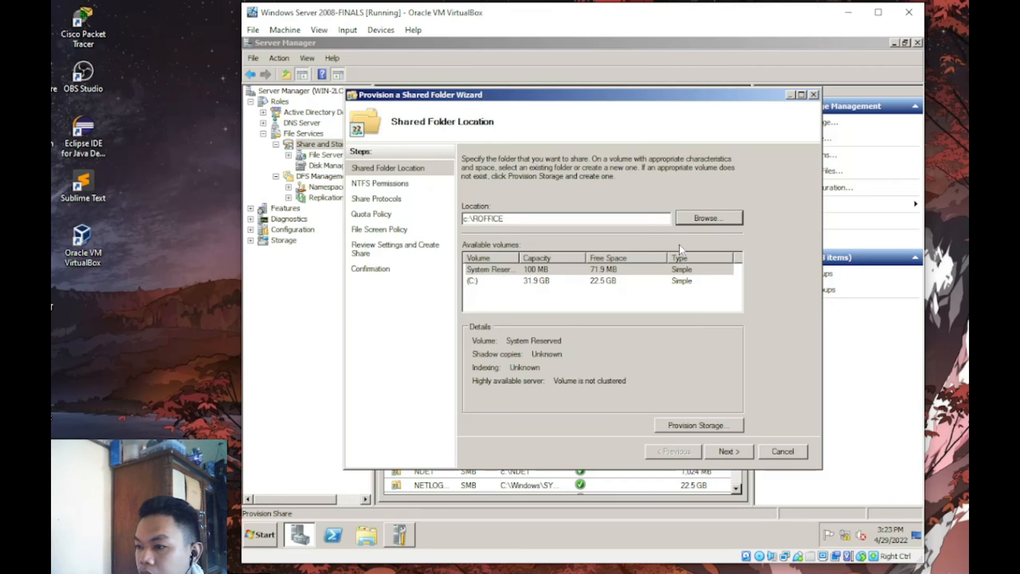
double_click(717, 455)
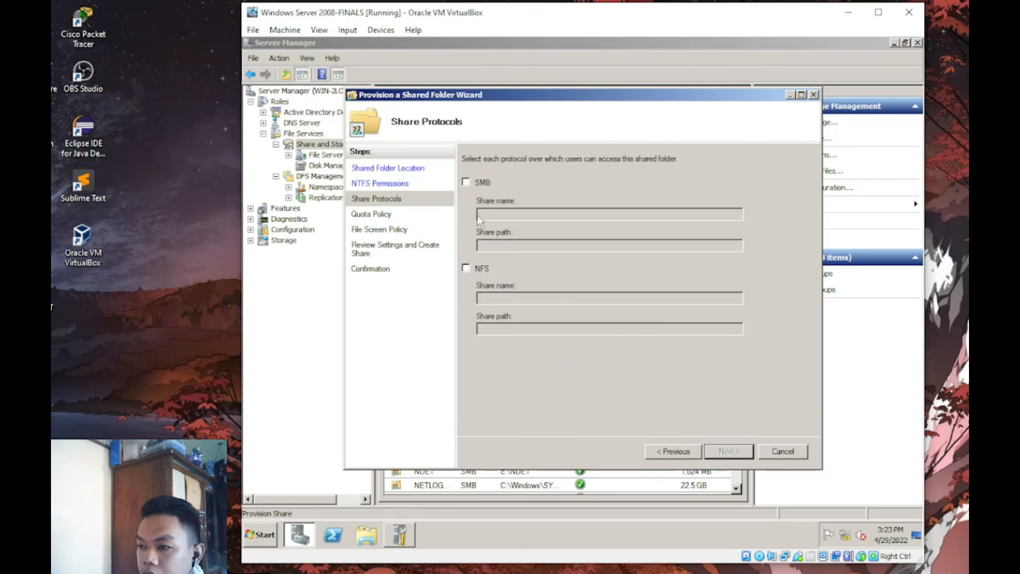
click(466, 182)
click(467, 268)
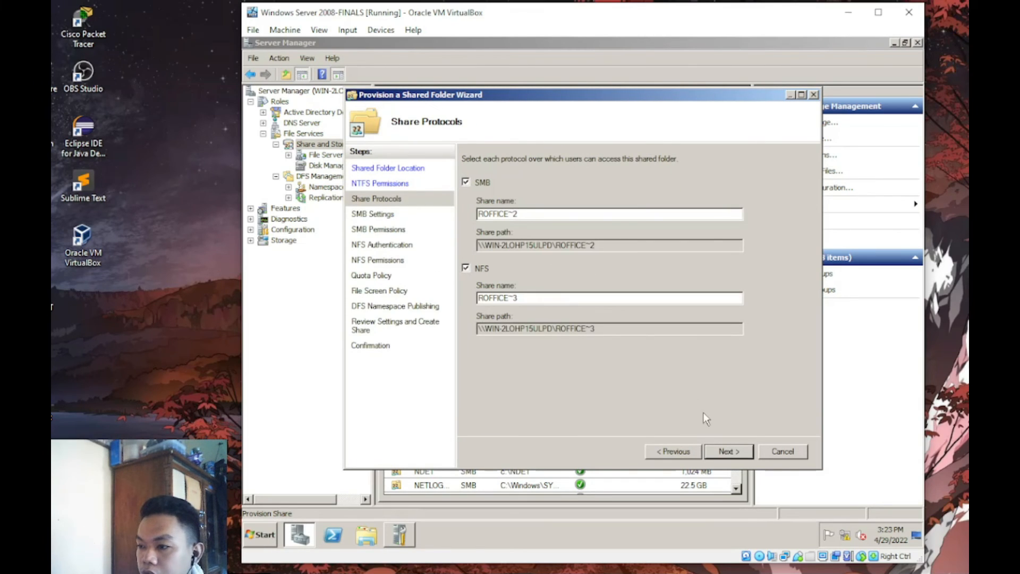
click(738, 455)
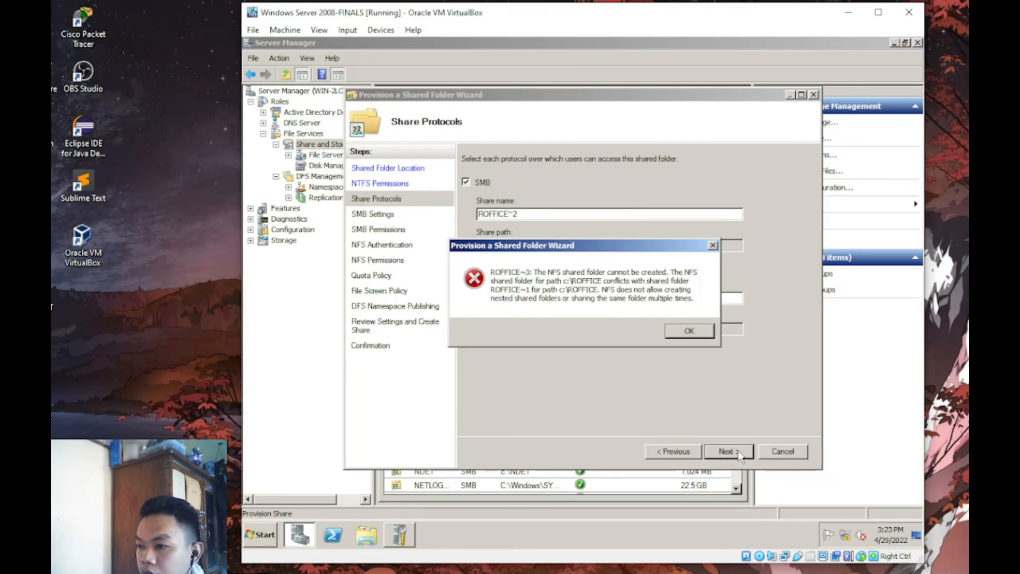
click(712, 245)
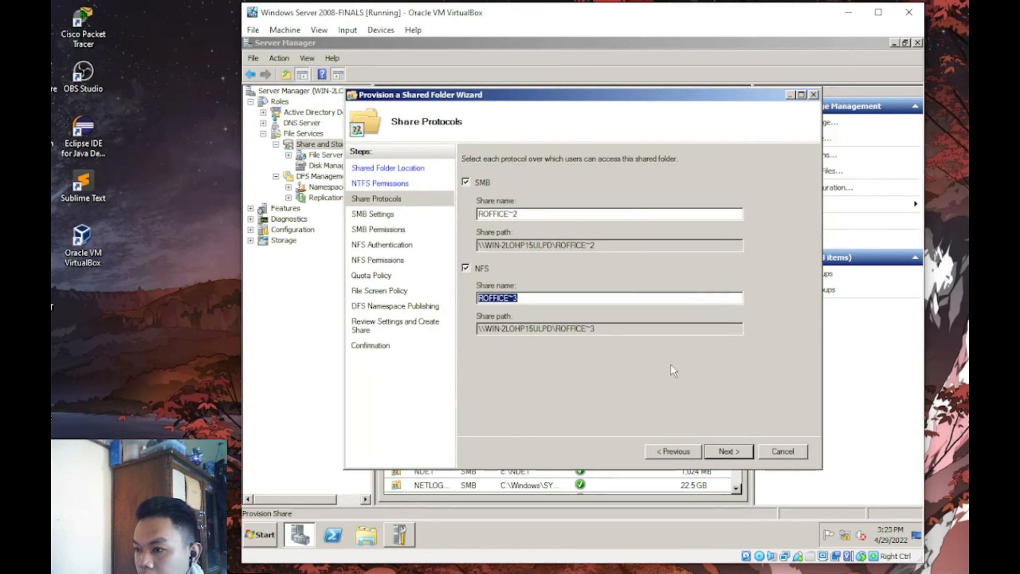
- Reselect ROFFICE and retry with SMB and NFS, then close the wizard after the same error
click(397, 184)
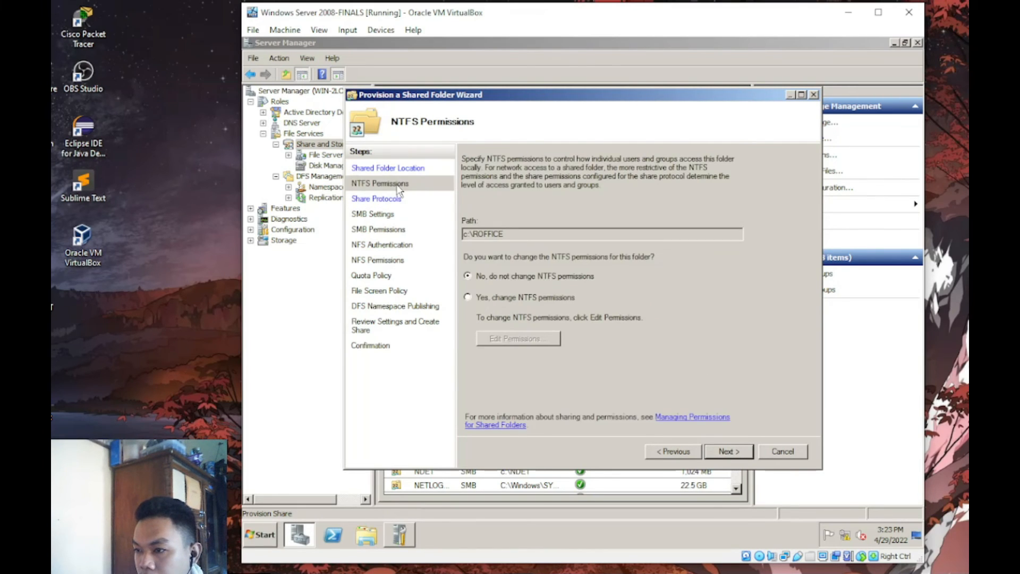
click(410, 169)
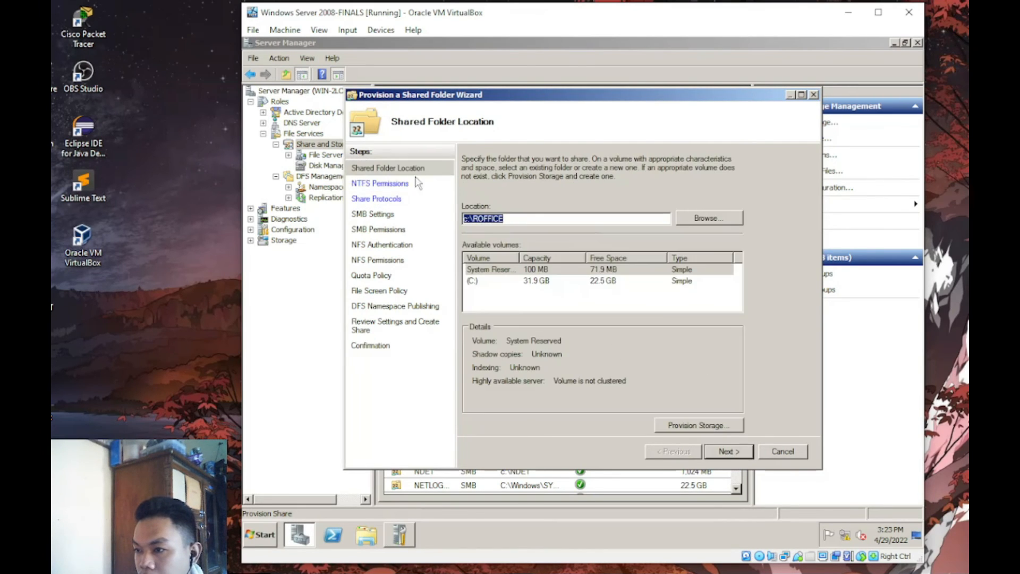
click(702, 217)
scroll(614, 293, down, 3)
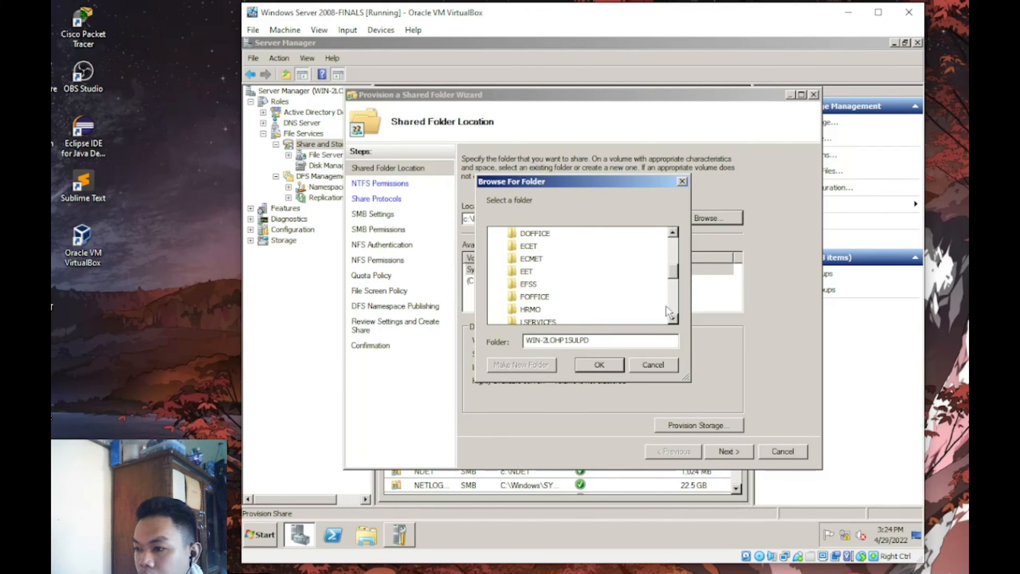
scroll(675, 295, down, 2)
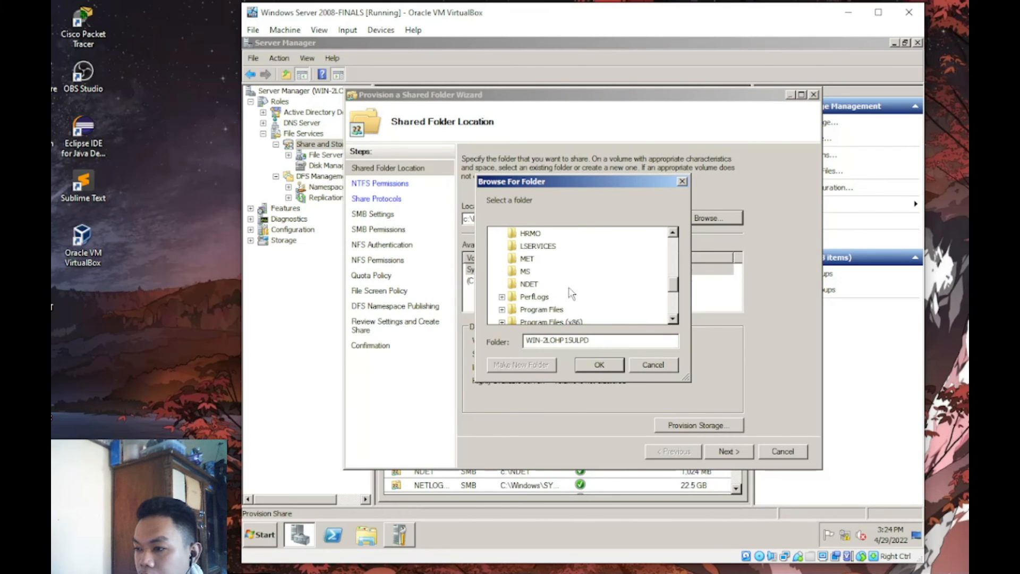
scroll(674, 305, down, 2)
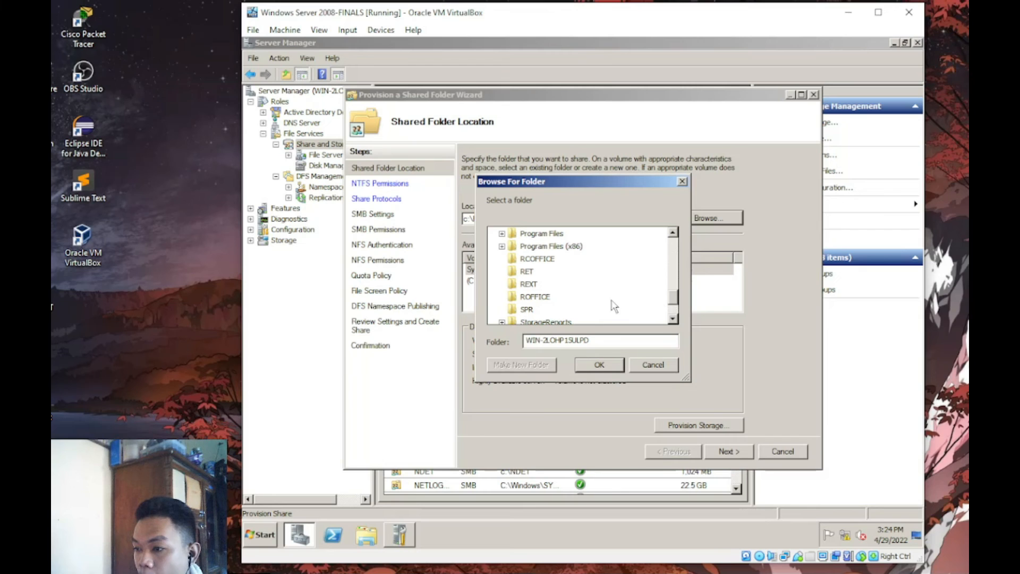
click(534, 297)
click(600, 369)
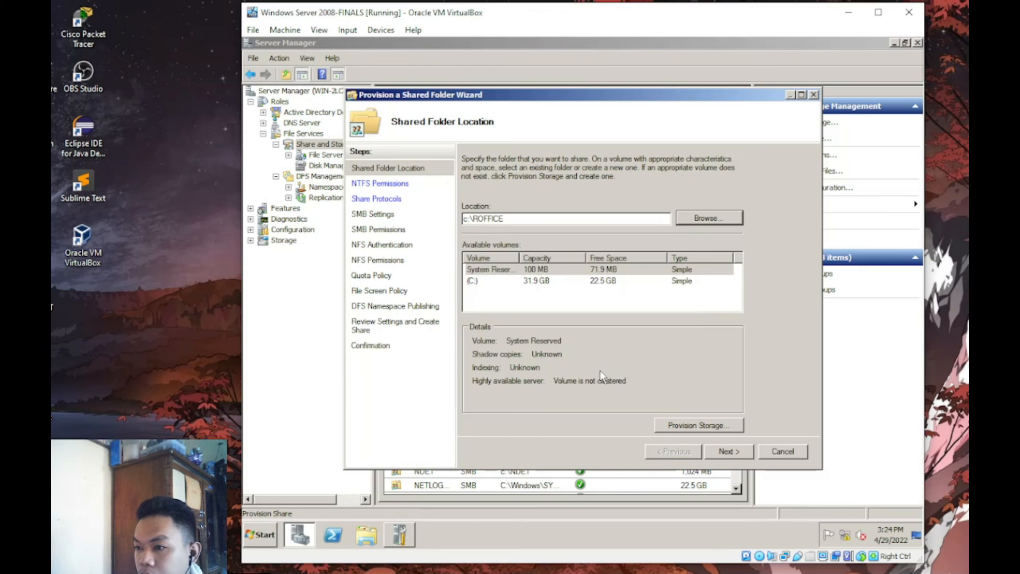
click(728, 451)
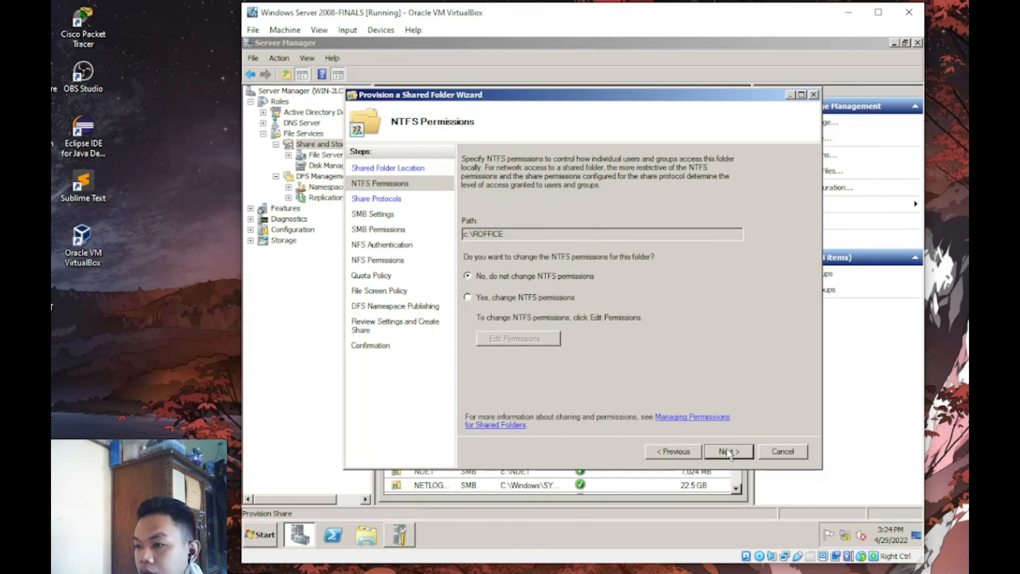
click(728, 451)
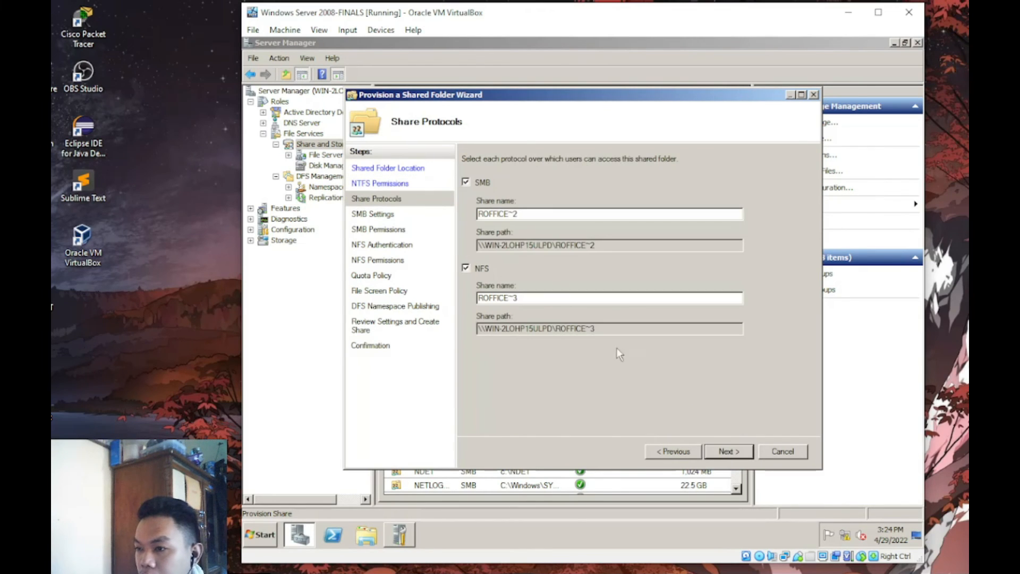
click(722, 452)
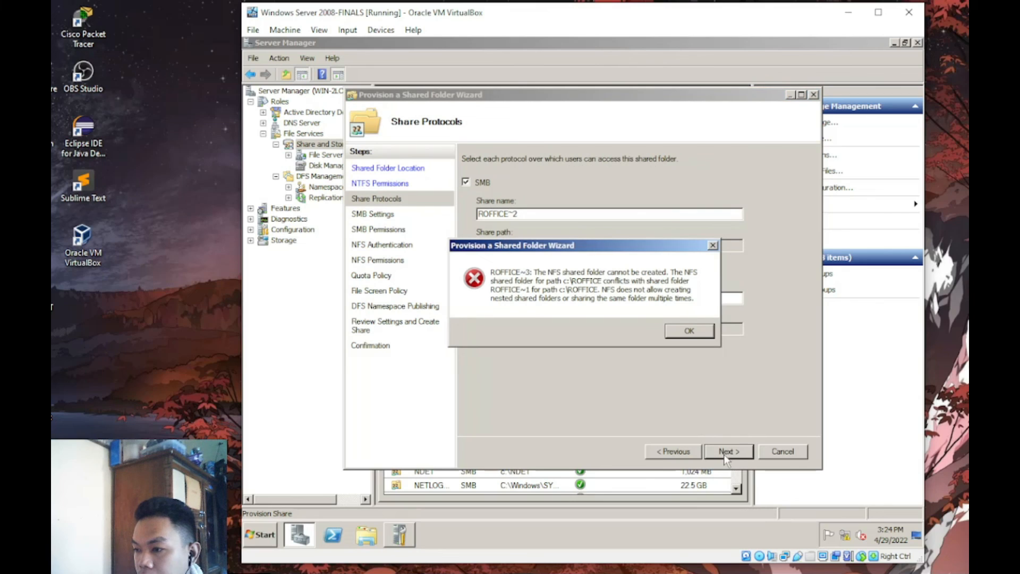
click(689, 331)
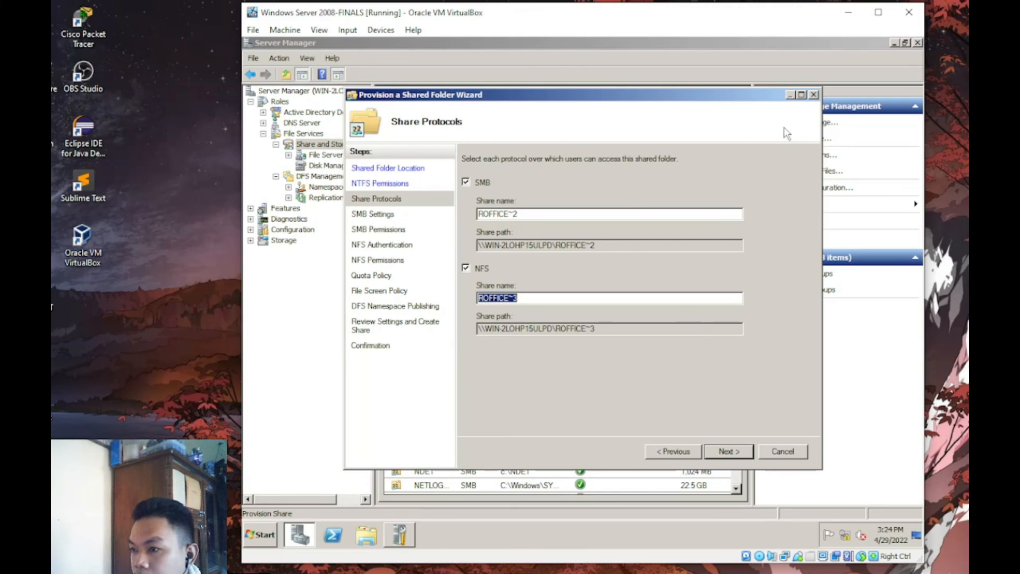
click(813, 95)
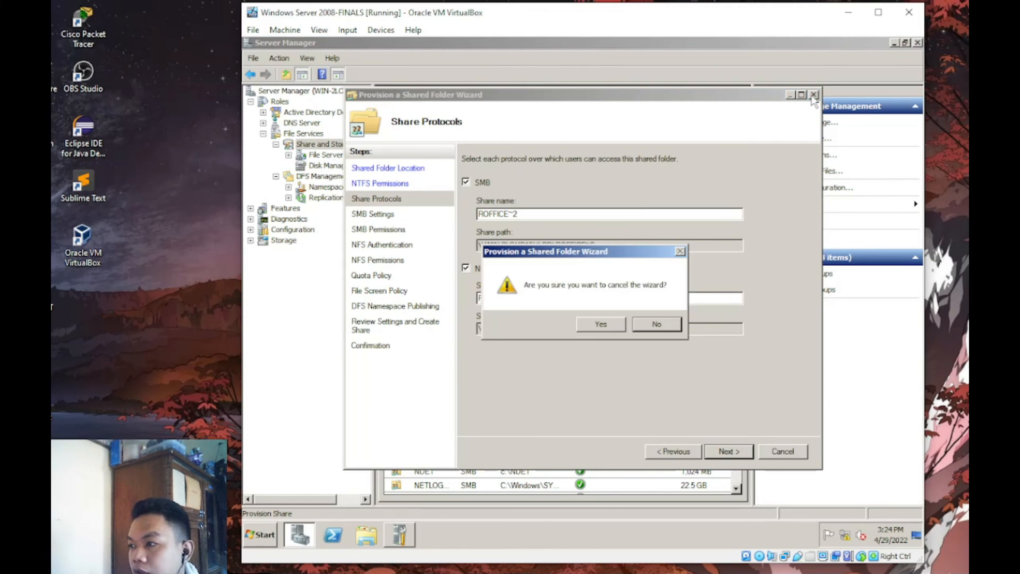
- Confirm cancelling the failed ROFFICE share wizard
click(607, 323)
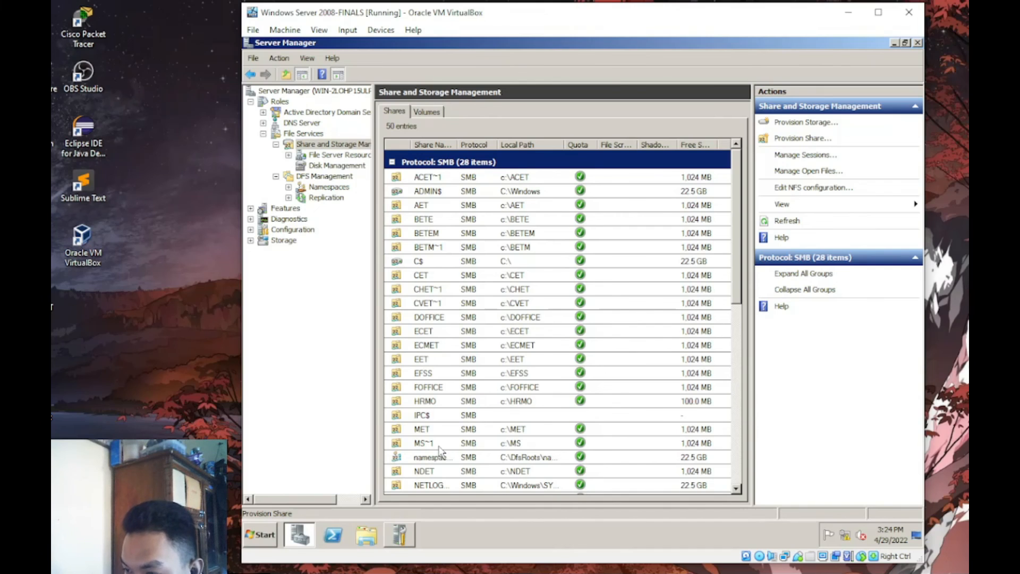
drag(735, 243, 738, 304)
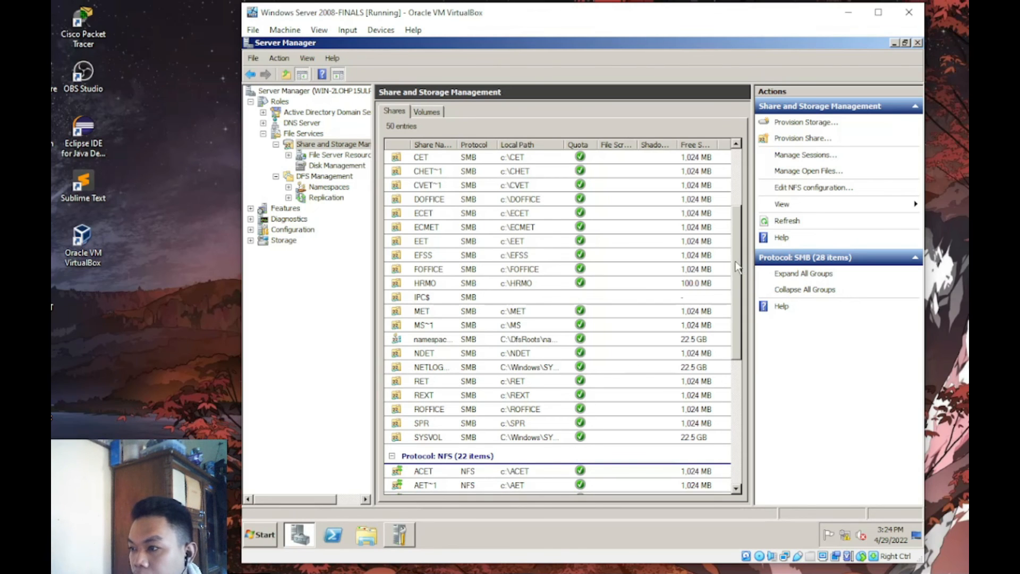
scroll(738, 267, up, 3)
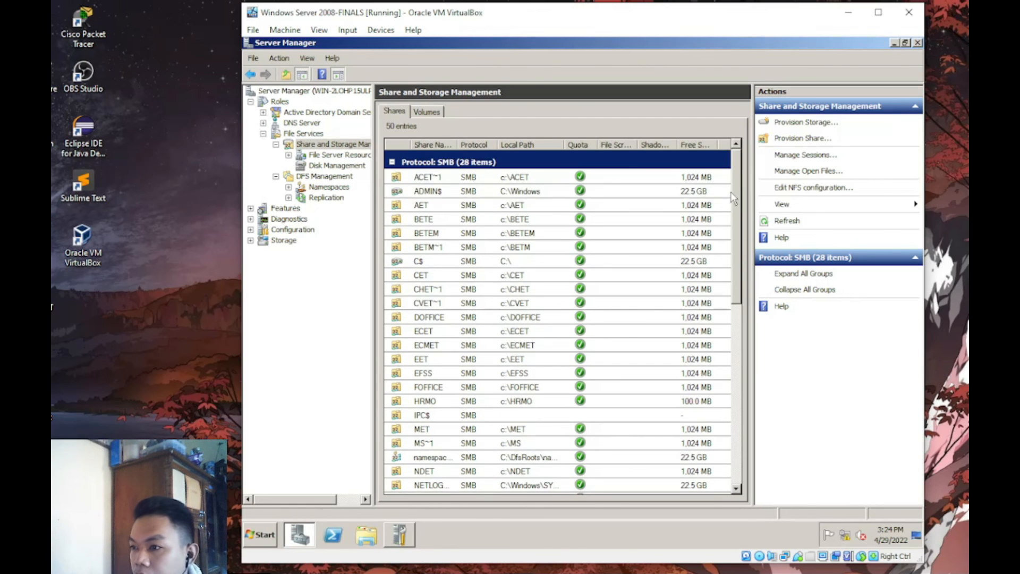
- Target c:\RCOFFICE in a new share wizard and tick NFS alongside SMB
click(797, 139)
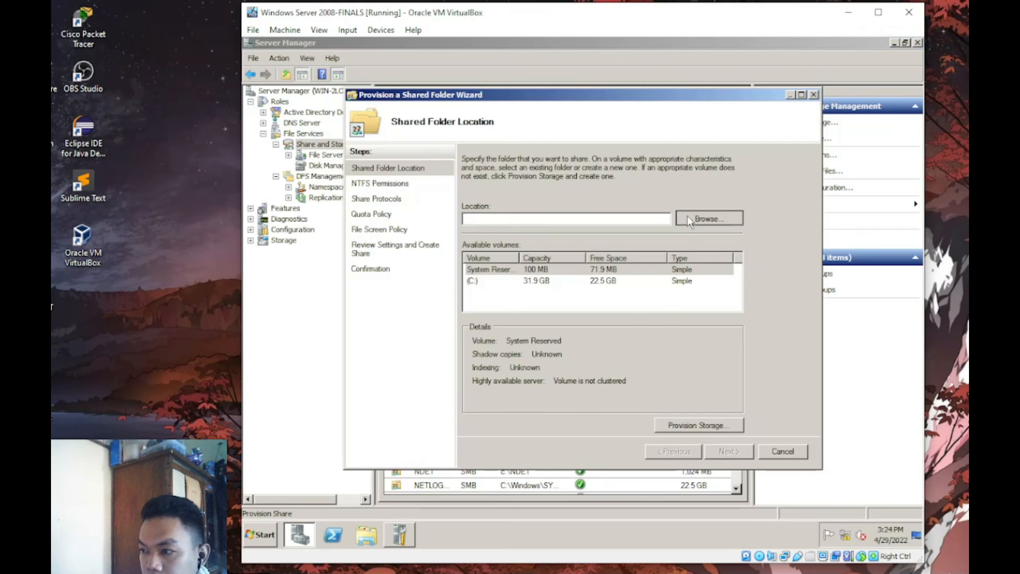
click(709, 218)
scroll(674, 306, down, 5)
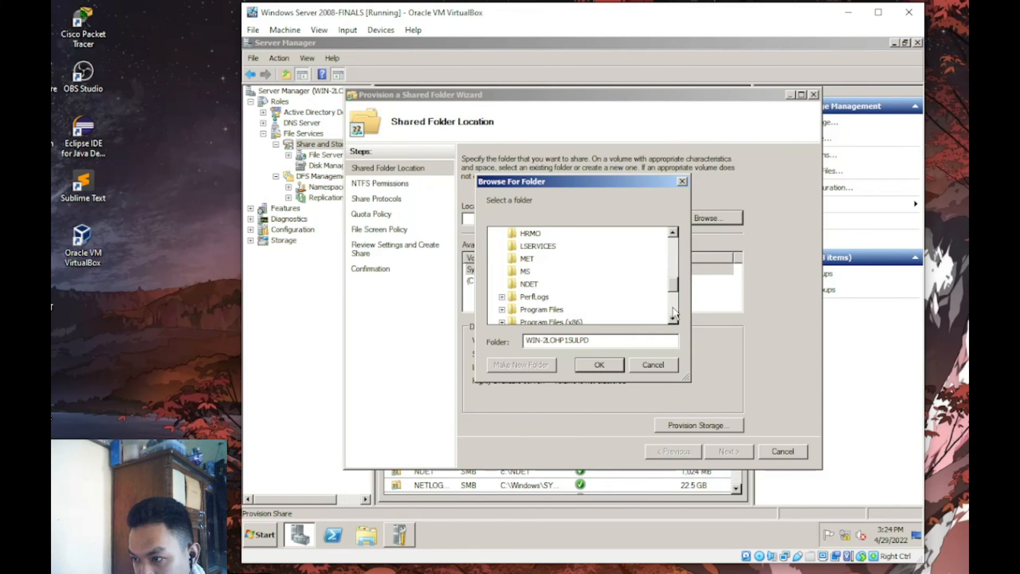
scroll(673, 307, down, 2)
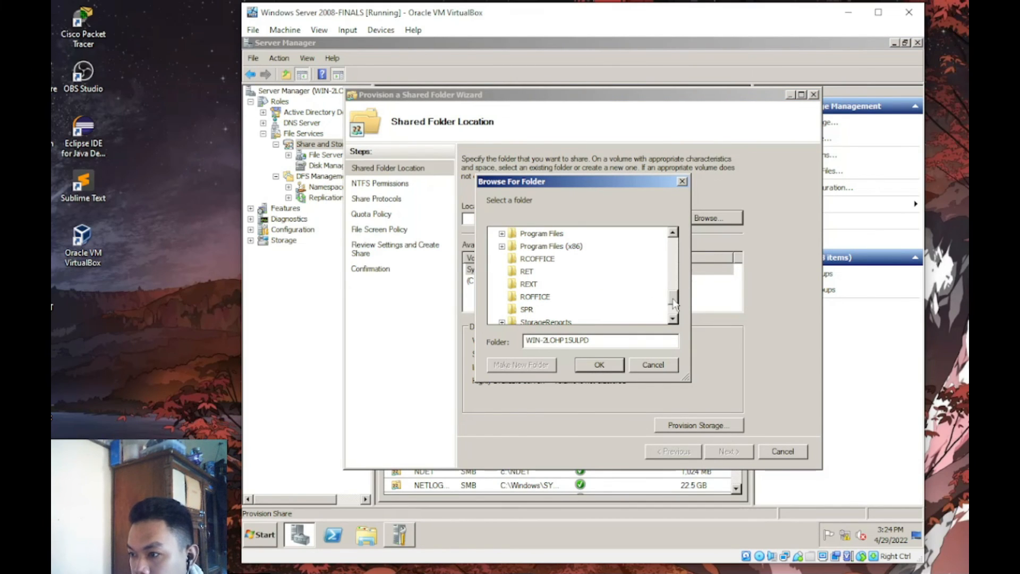
scroll(675, 304, down, 3)
scroll(675, 304, up, 2)
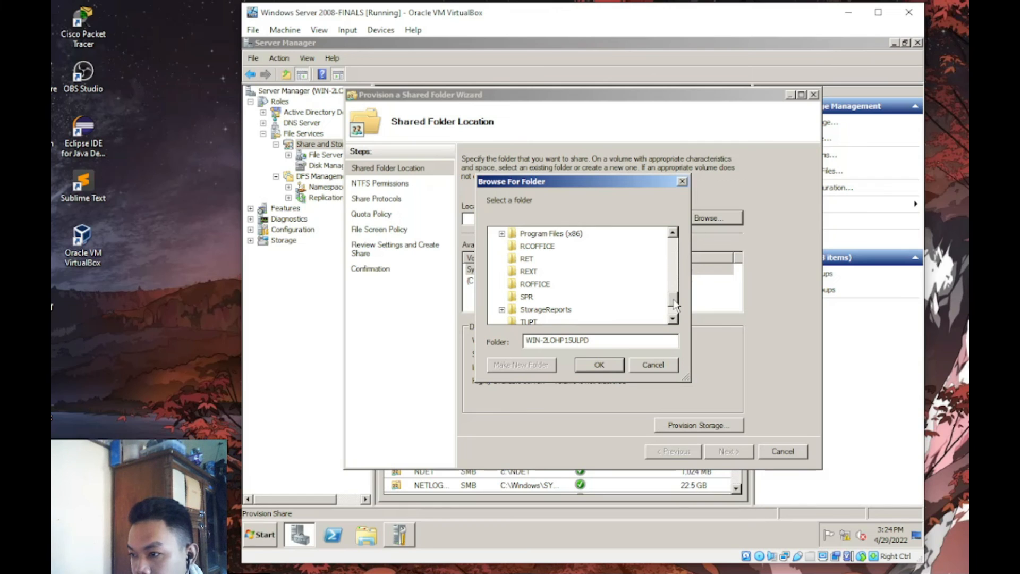
click(551, 233)
click(502, 309)
click(537, 321)
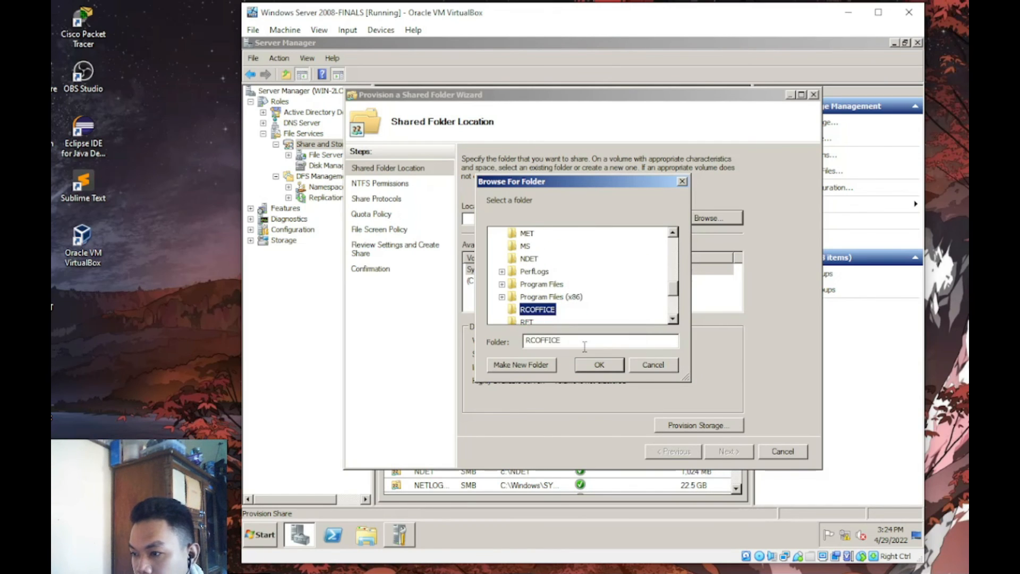
click(598, 365)
click(723, 451)
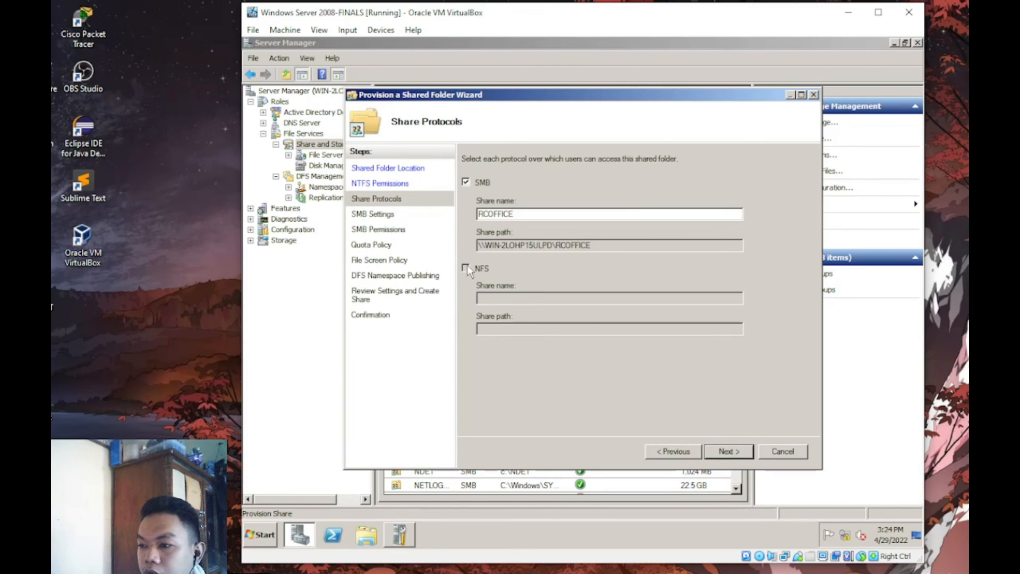
click(466, 268)
- Replace Everyone with the RCOFFICE group in the custom share permissions
click(728, 451)
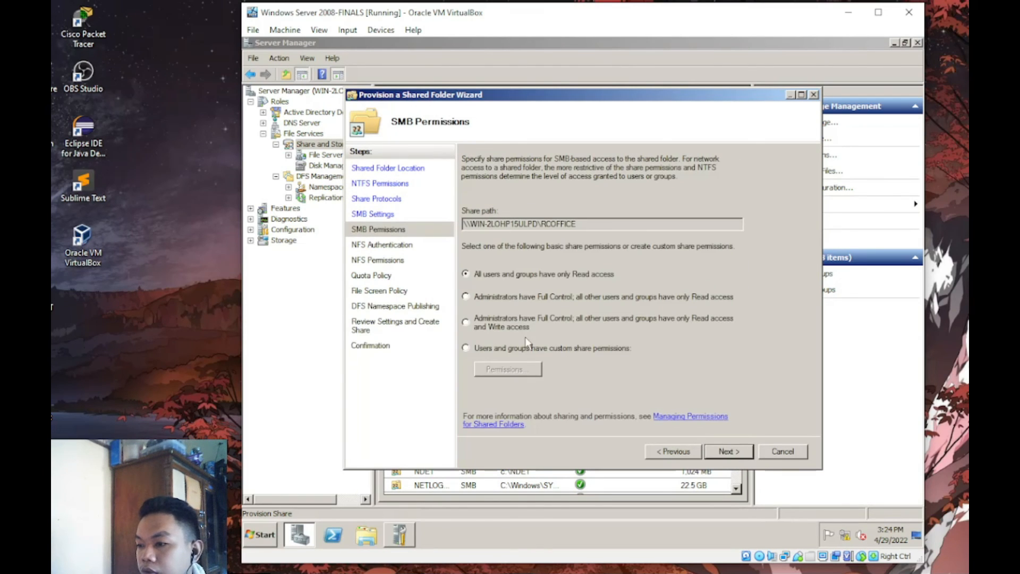
click(507, 369)
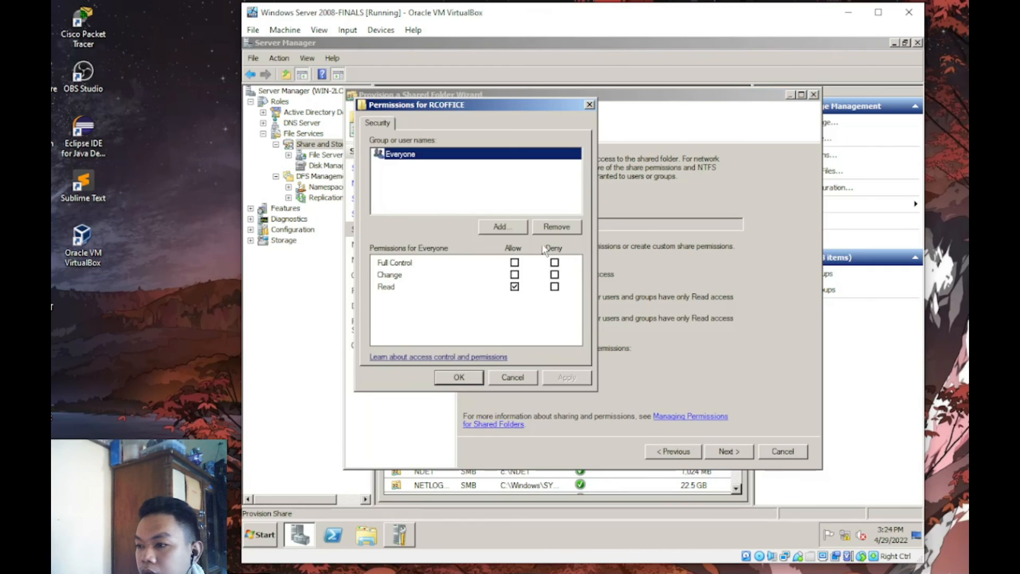
click(556, 227)
click(499, 227)
text(RE)
key(Return)
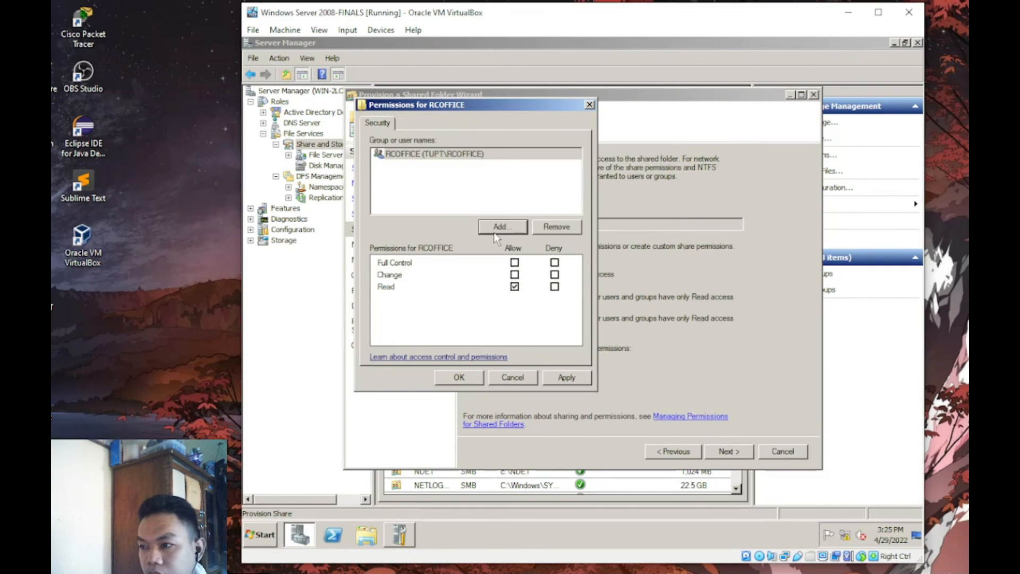
click(564, 377)
click(460, 378)
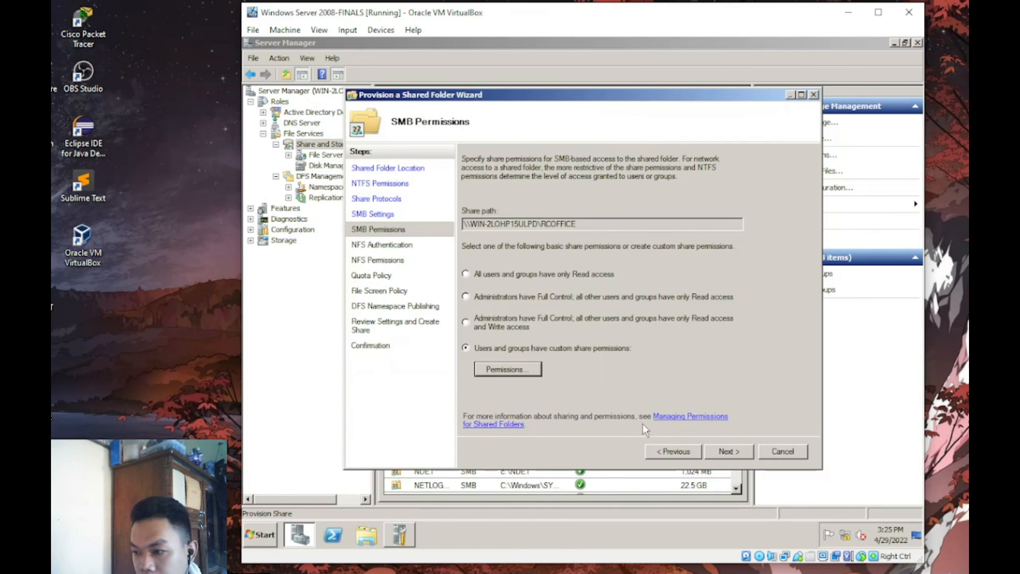
- Apply the TUPT quota template and finish creating the RCOFFICE share
double_click(728, 451)
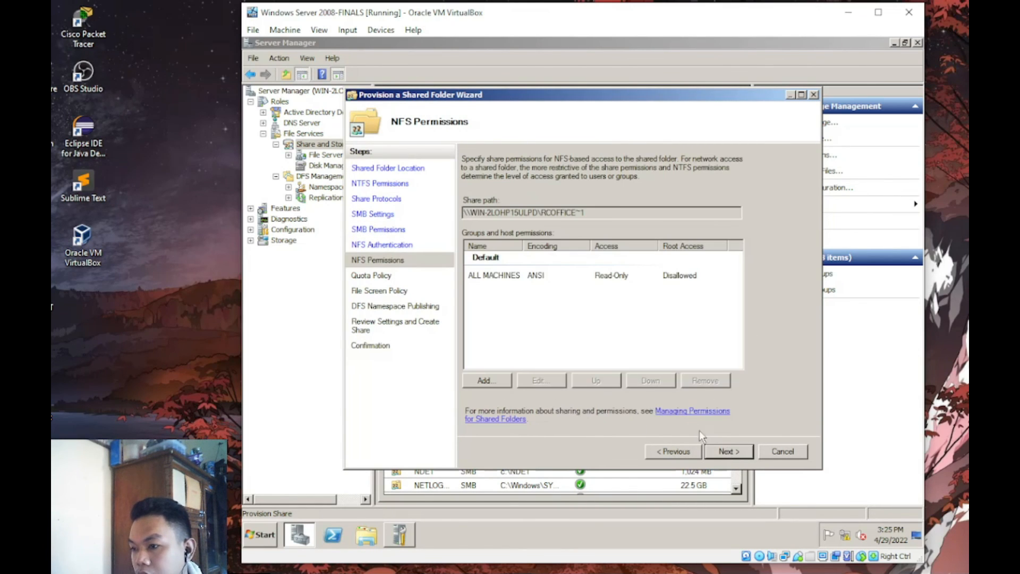
double_click(714, 451)
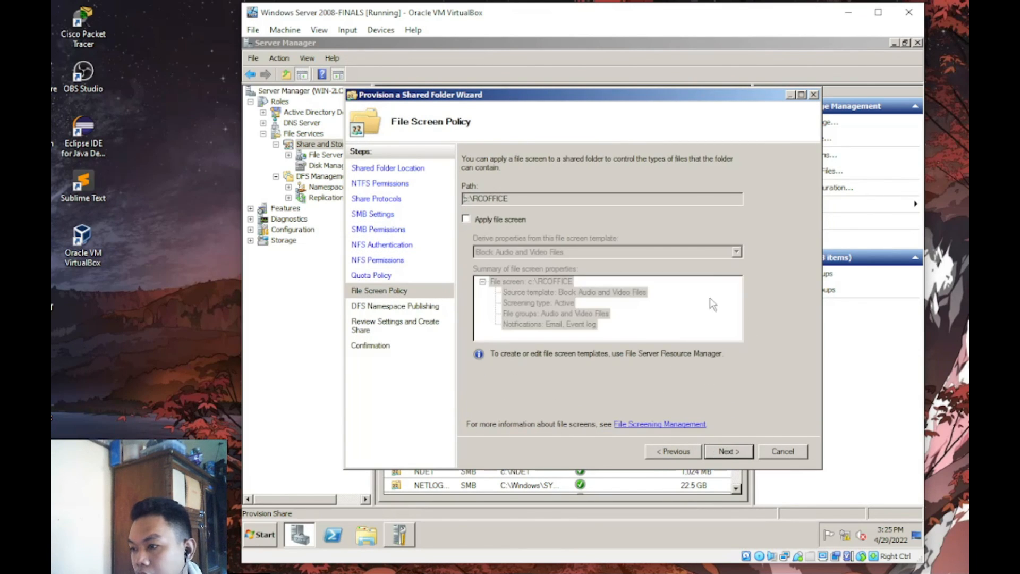
click(371, 276)
click(494, 215)
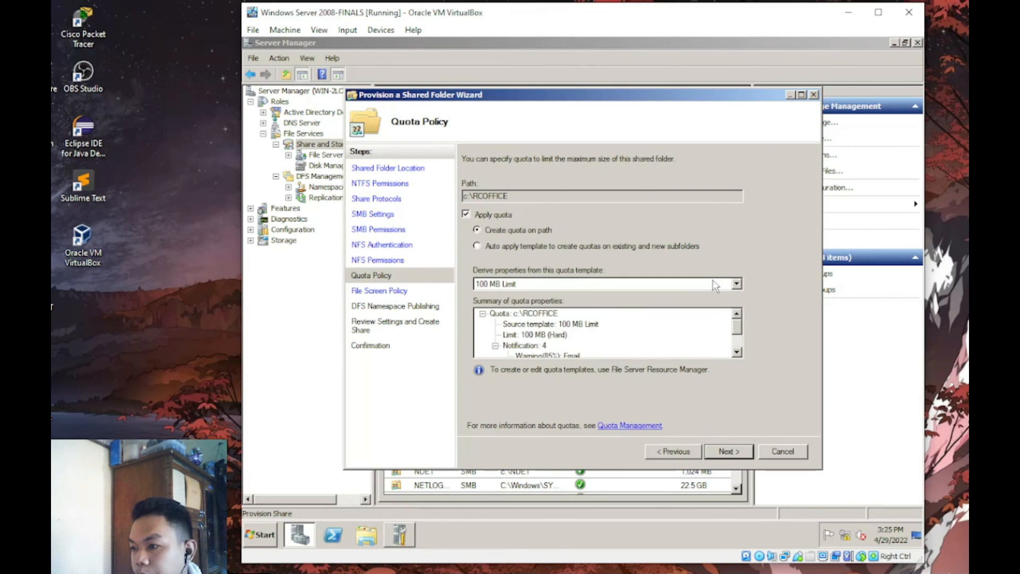
click(736, 284)
click(611, 343)
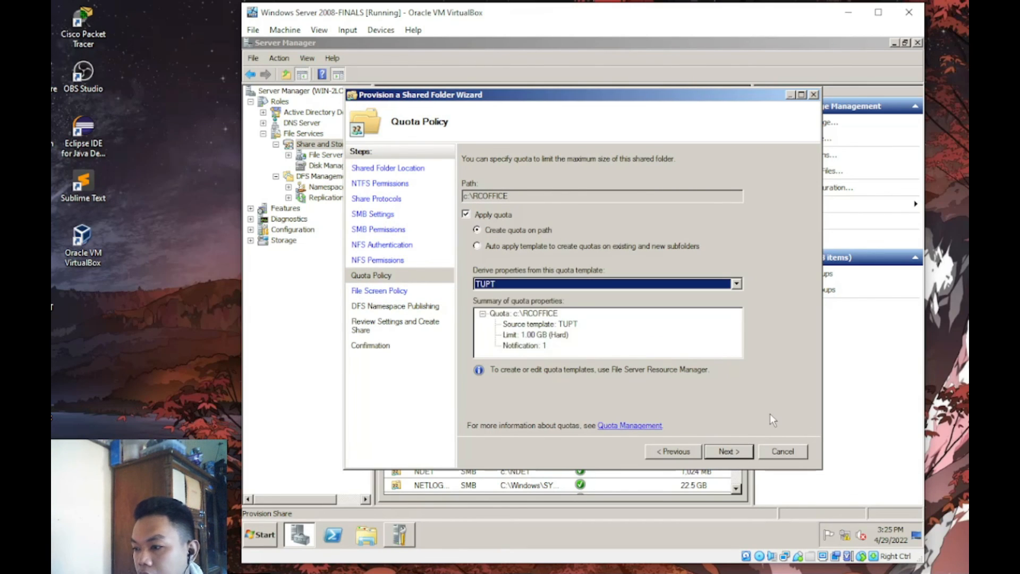
key(Return)
key(Return)
key(Return)
key(Return)
key(Return)
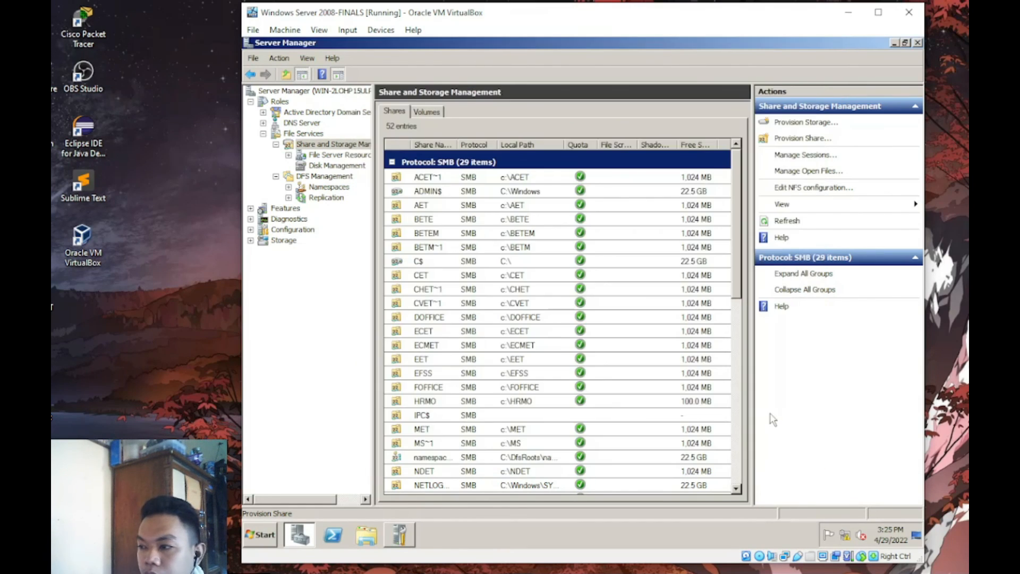
- Start a new share for the LSERVICES folder and share it over both SMB and NFS
click(802, 139)
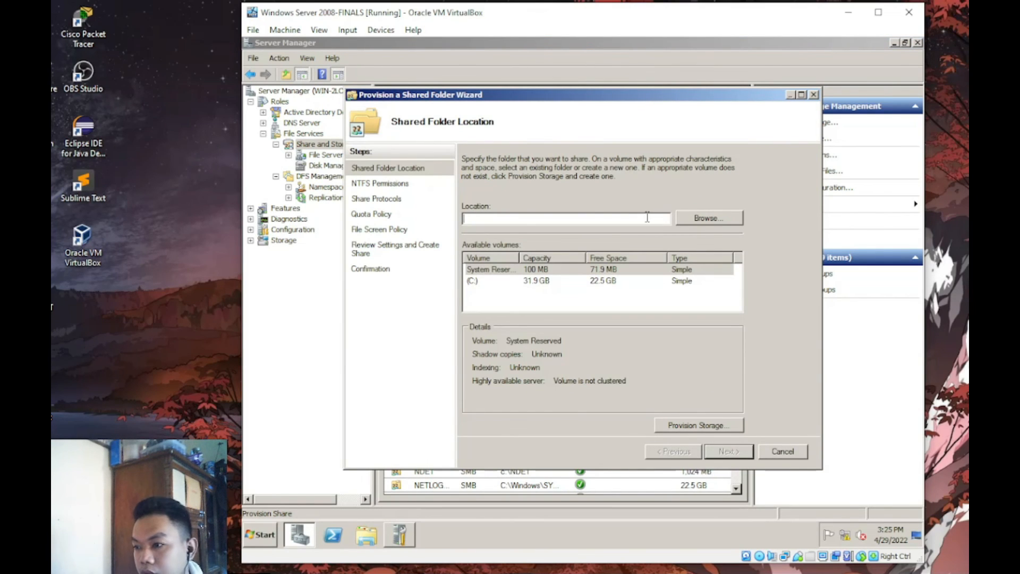
click(696, 218)
scroll(674, 270, down, 5)
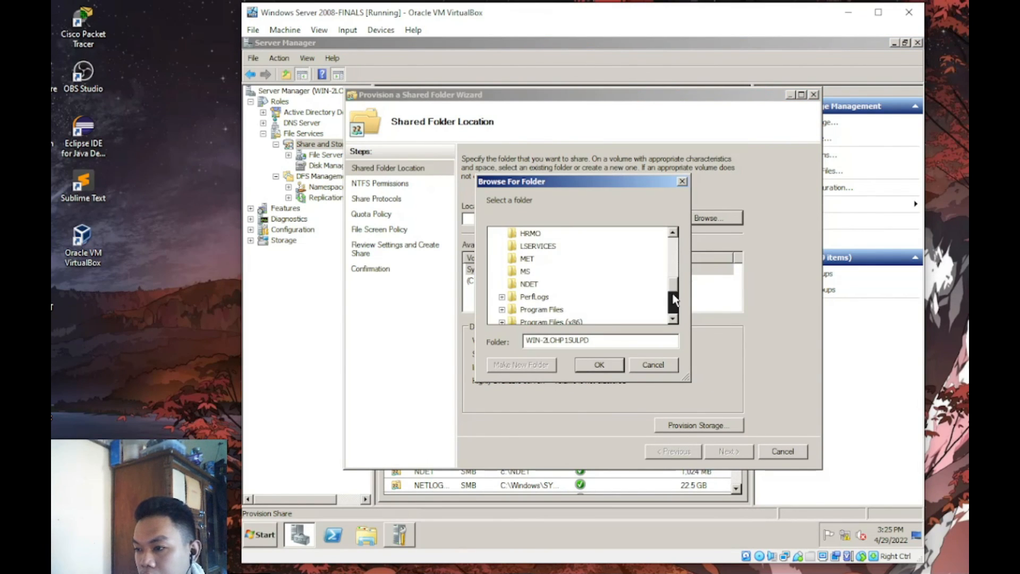
click(536, 246)
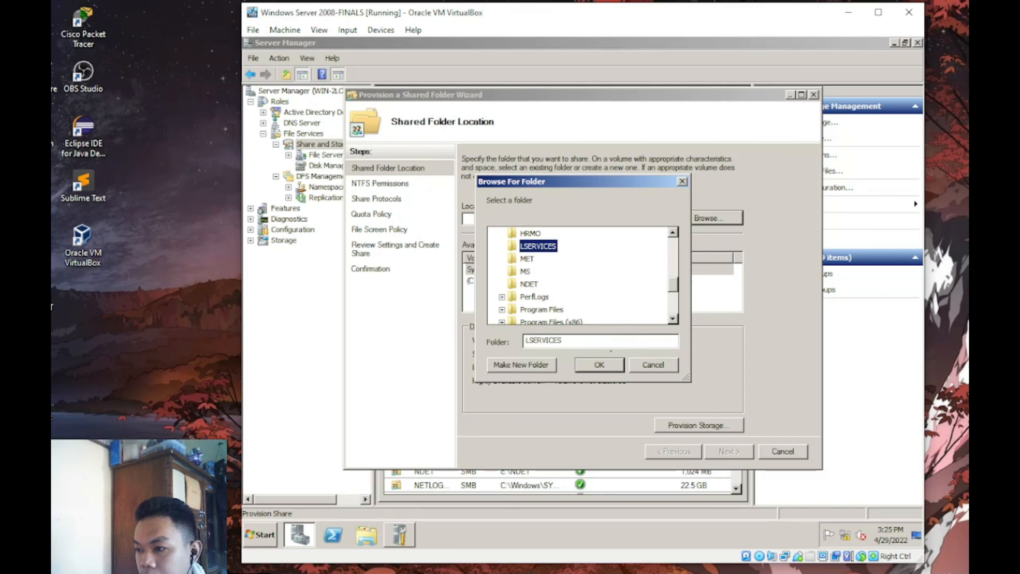
click(597, 365)
click(728, 449)
click(728, 450)
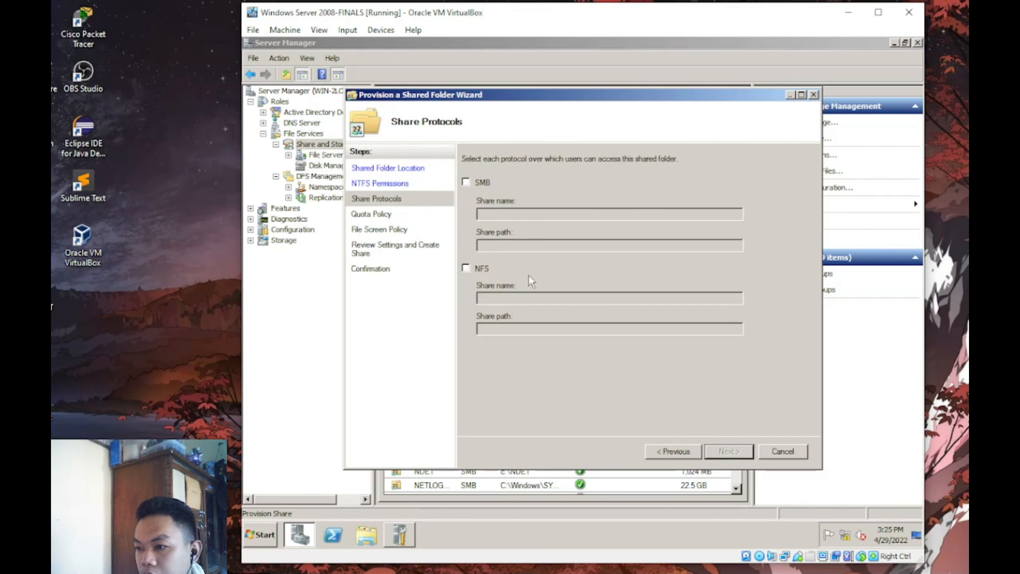
click(483, 184)
click(481, 269)
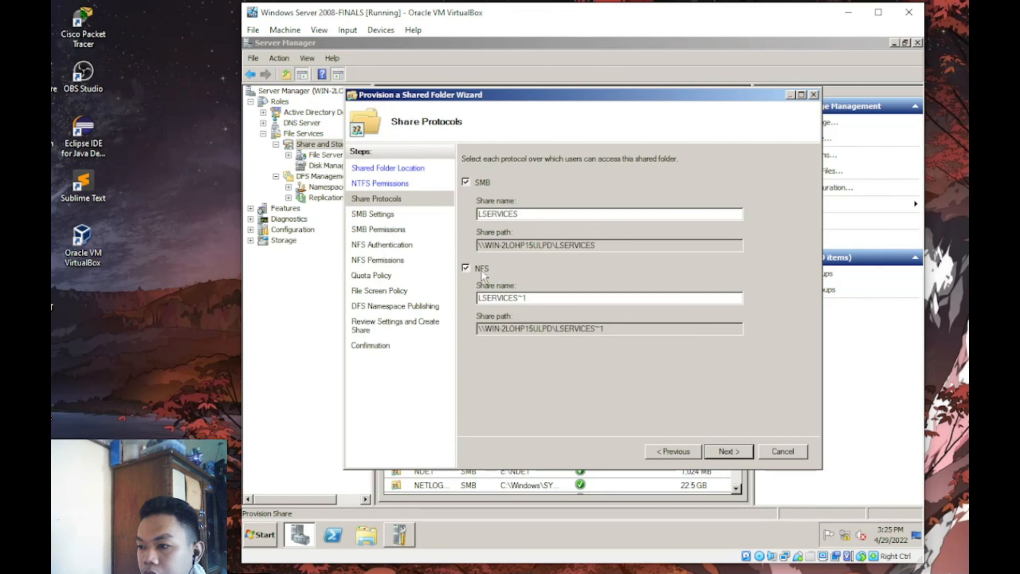
click(728, 451)
click(728, 451)
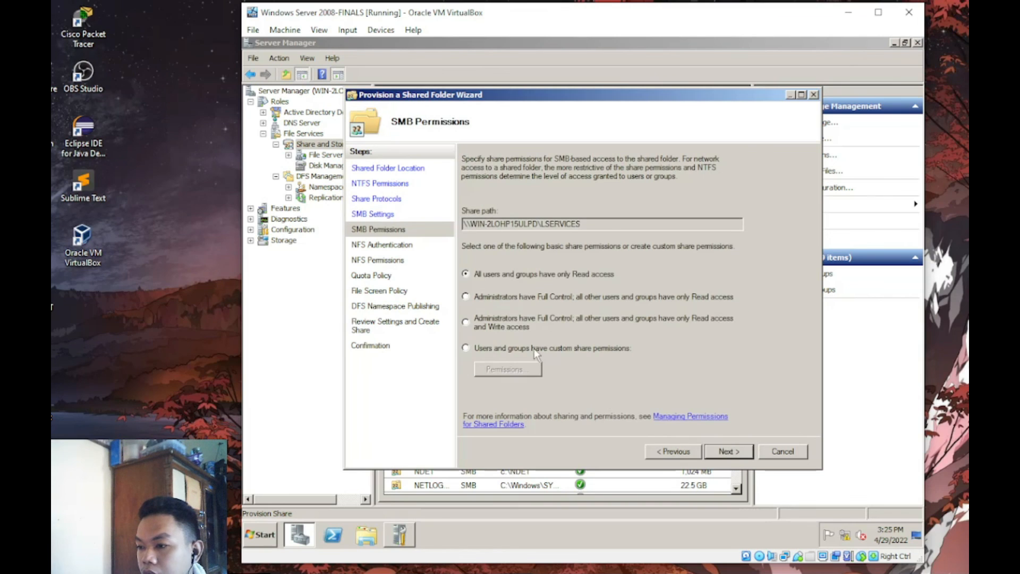
- Replace Everyone with the LSERVICES group and allow it Change and Read
click(508, 370)
click(552, 227)
click(524, 226)
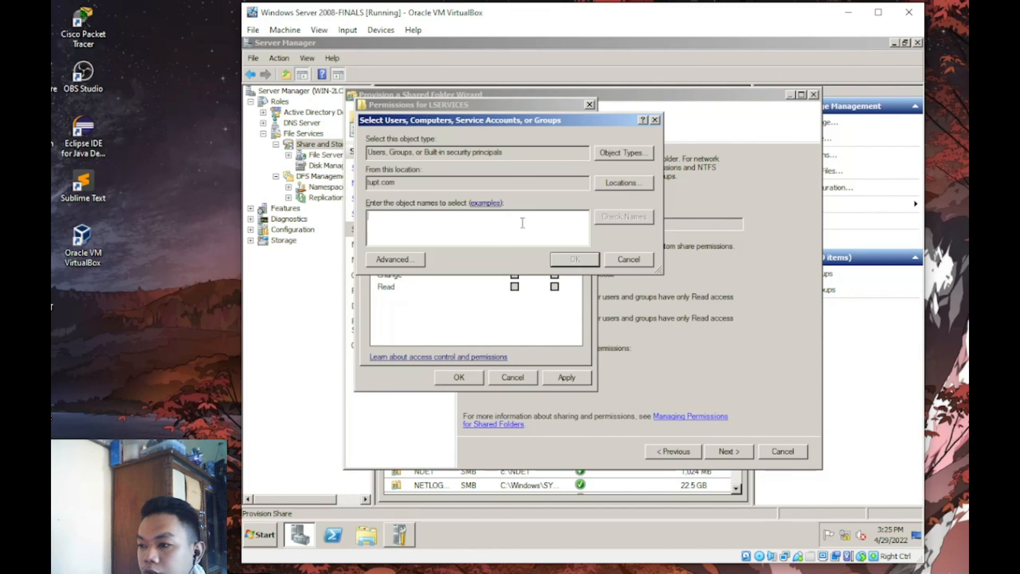
text(ls)
key(Return)
click(514, 274)
click(556, 378)
click(457, 377)
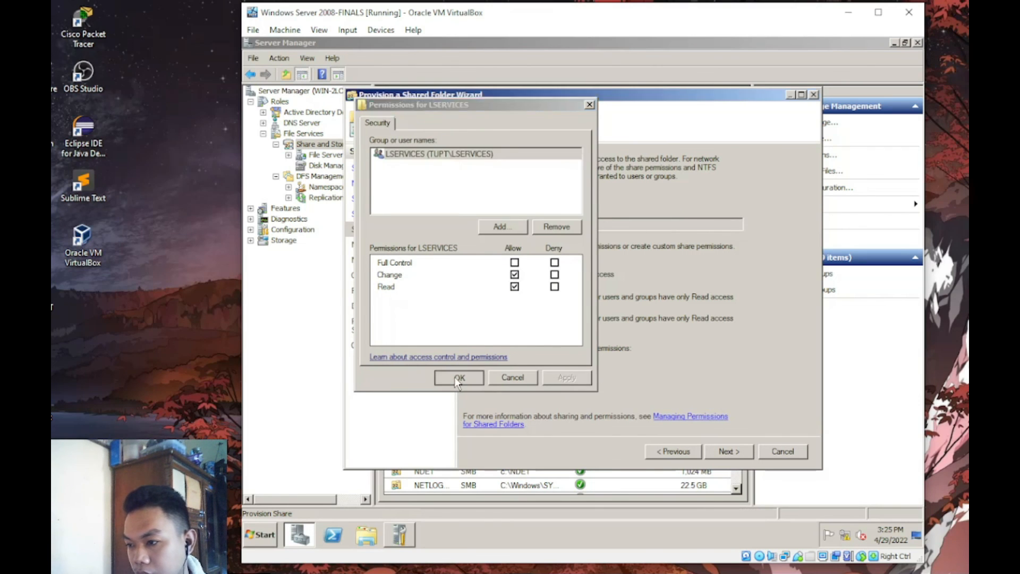
- Apply the TUPT quota template, then create the LSERVICES share and close the wizard
click(739, 452)
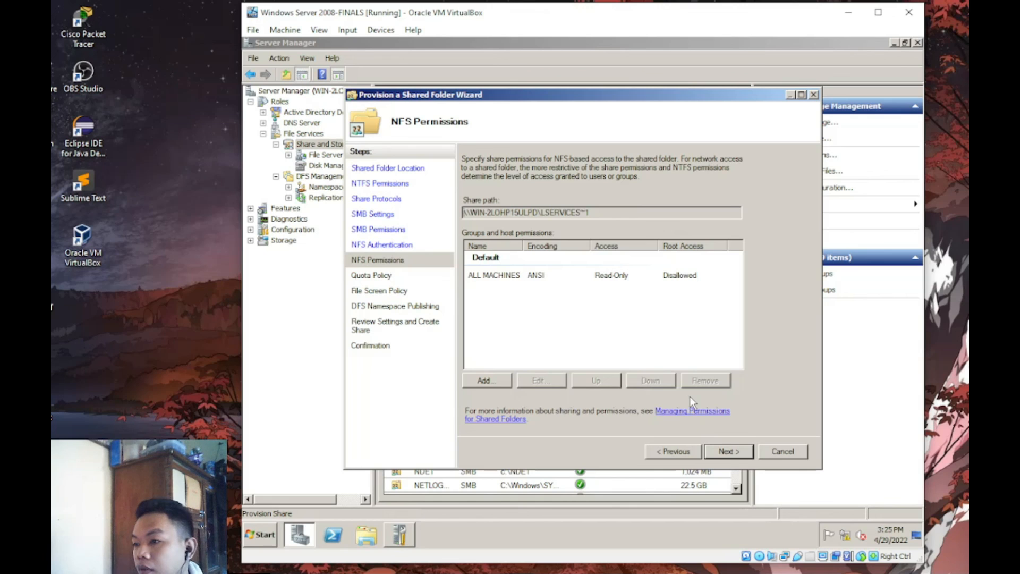
click(745, 450)
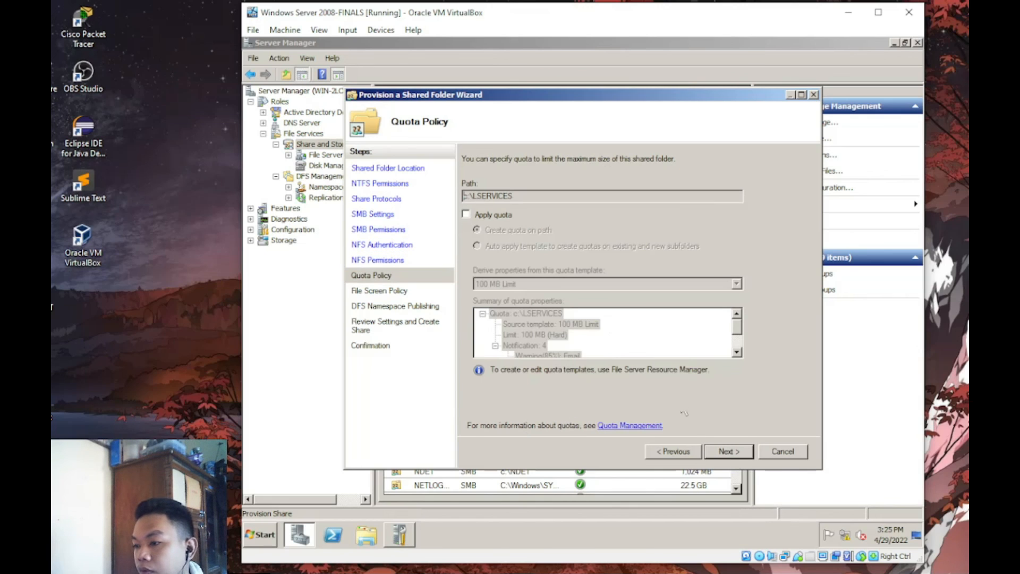
click(503, 215)
click(720, 284)
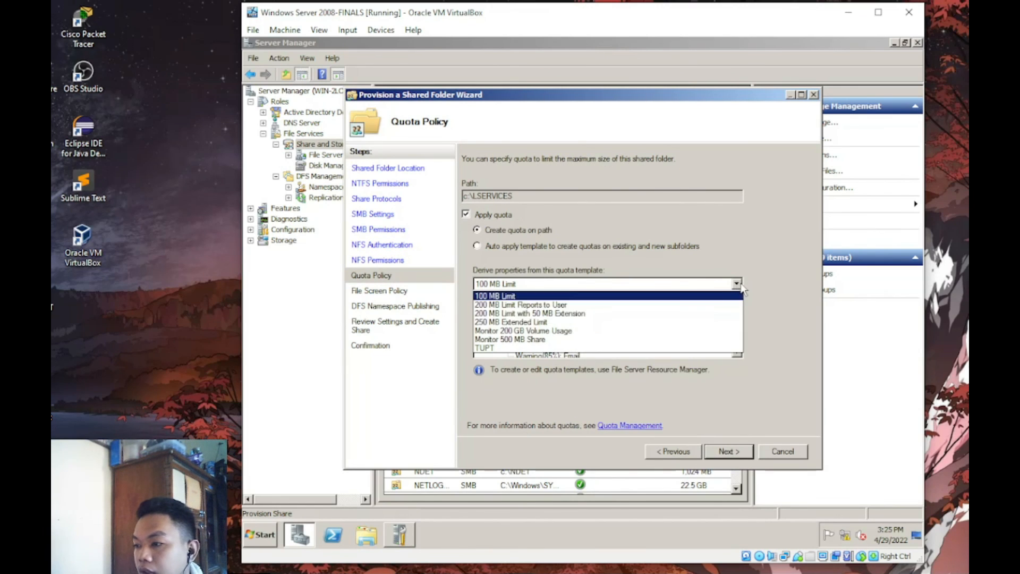
click(501, 349)
key(Return)
key(Return)
key(Return)
key(Return)
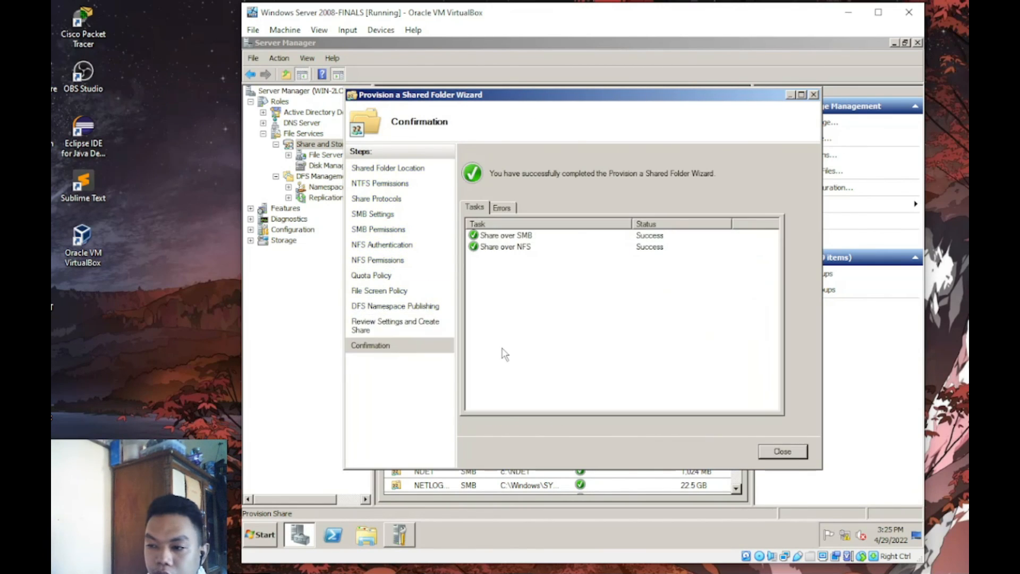
key(Return)
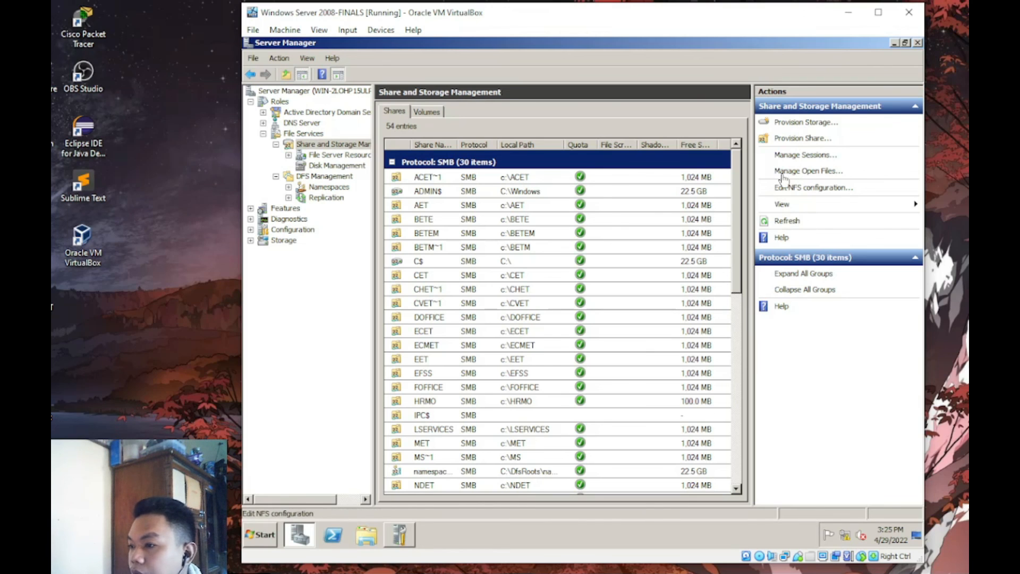
- Start another share for the TUPT folder and share it over both SMB and NFS
click(800, 138)
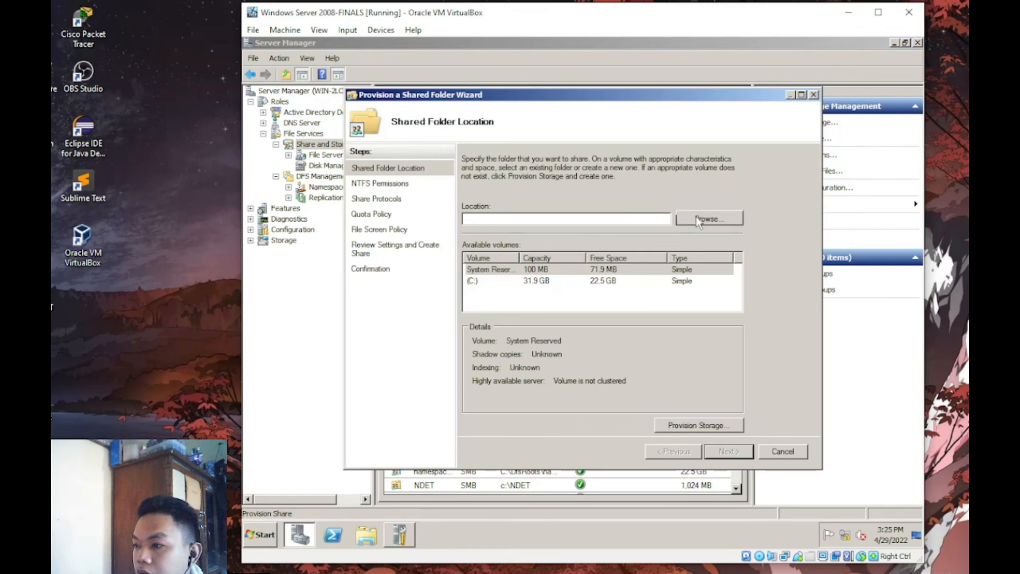
click(698, 222)
click(674, 309)
click(674, 309)
click(674, 310)
click(529, 284)
click(599, 364)
click(722, 451)
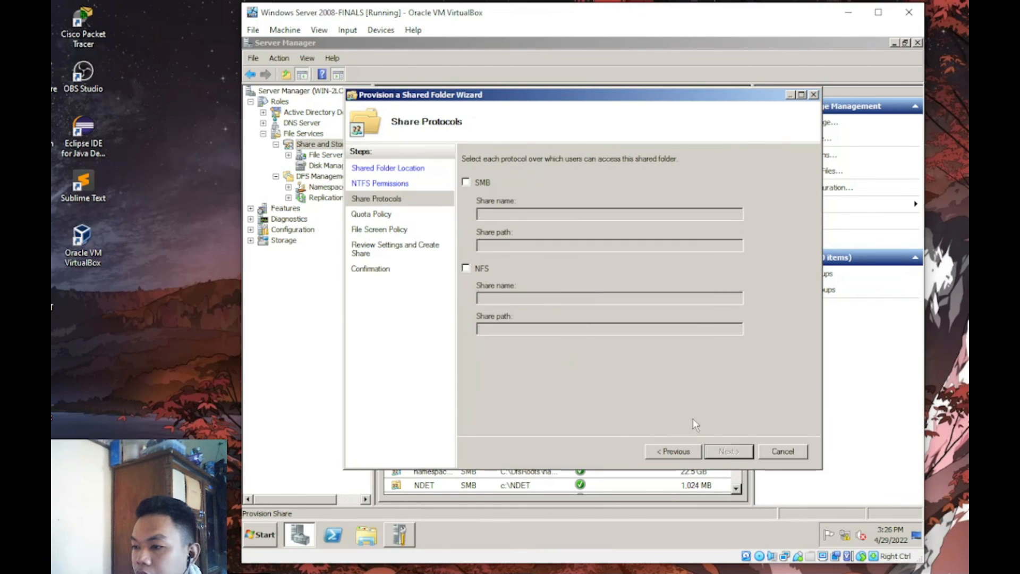
click(466, 182)
click(466, 268)
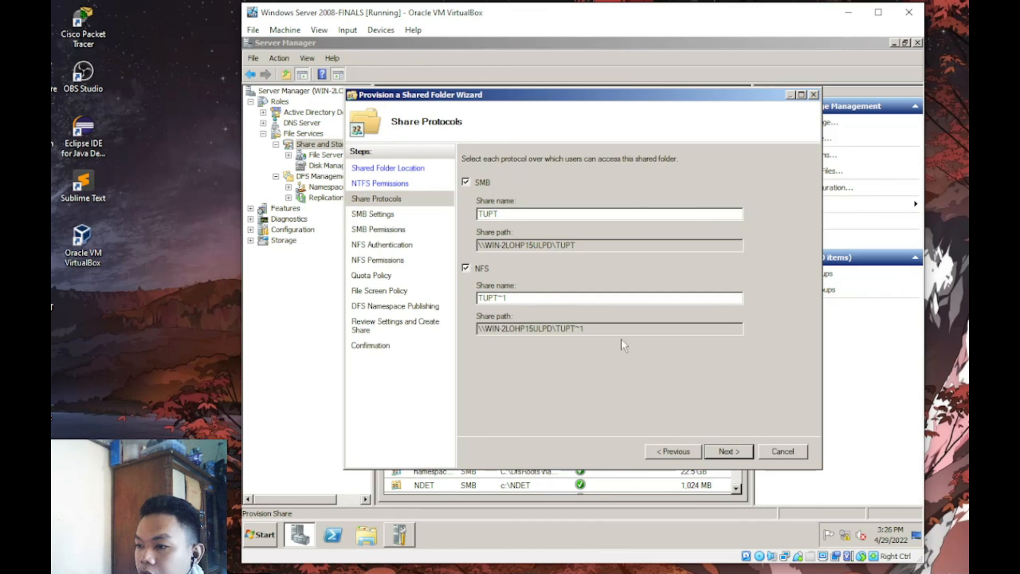
- Skip ahead to the quota settings, then return to the SMB permissions step
click(741, 449)
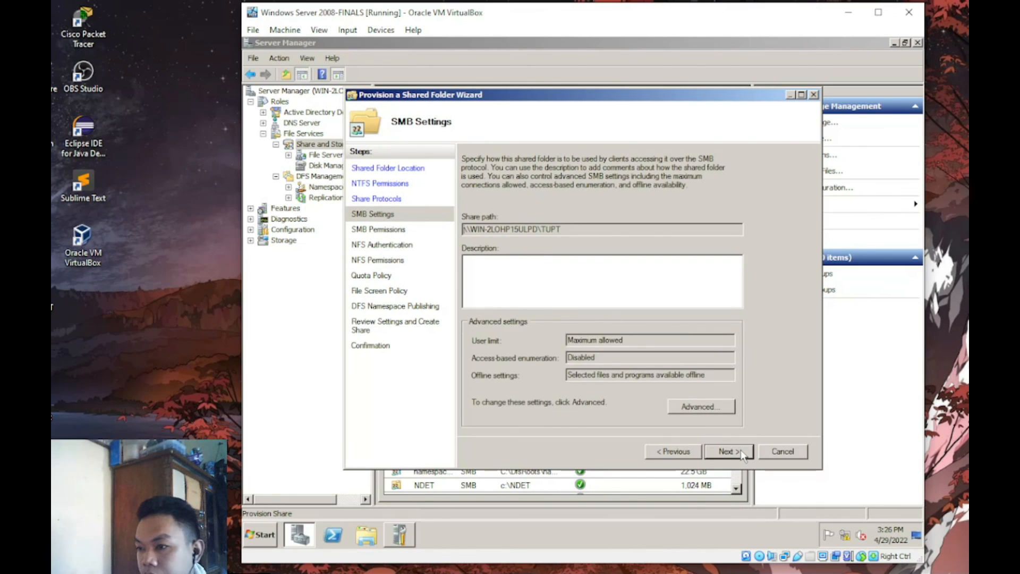
click(740, 449)
click(740, 449)
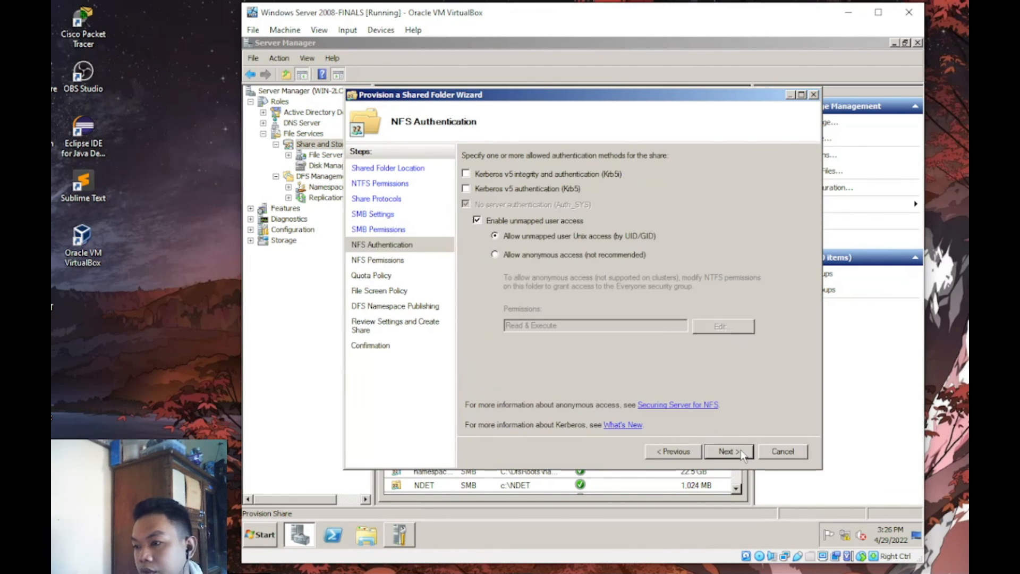
click(740, 450)
click(741, 449)
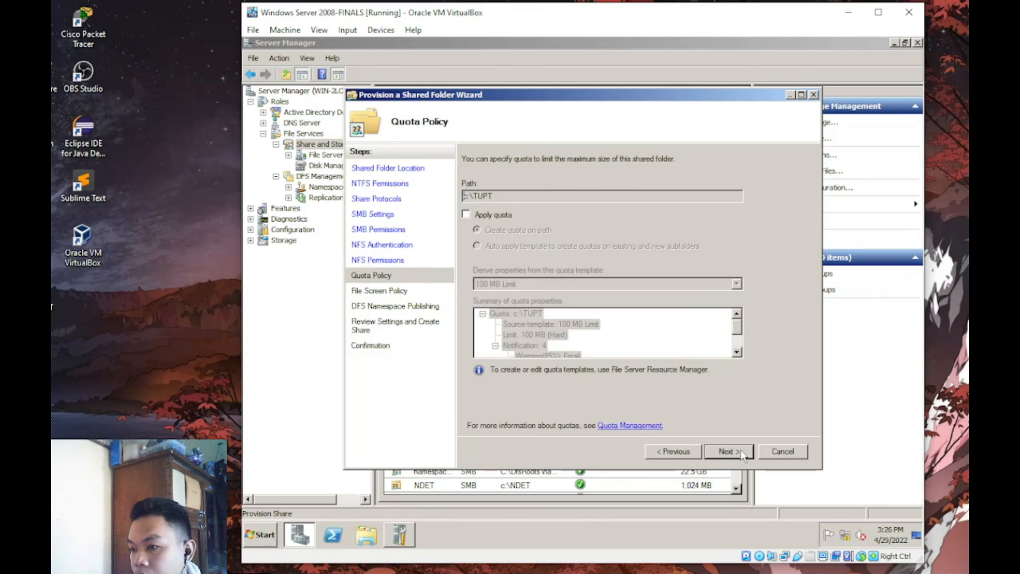
click(392, 244)
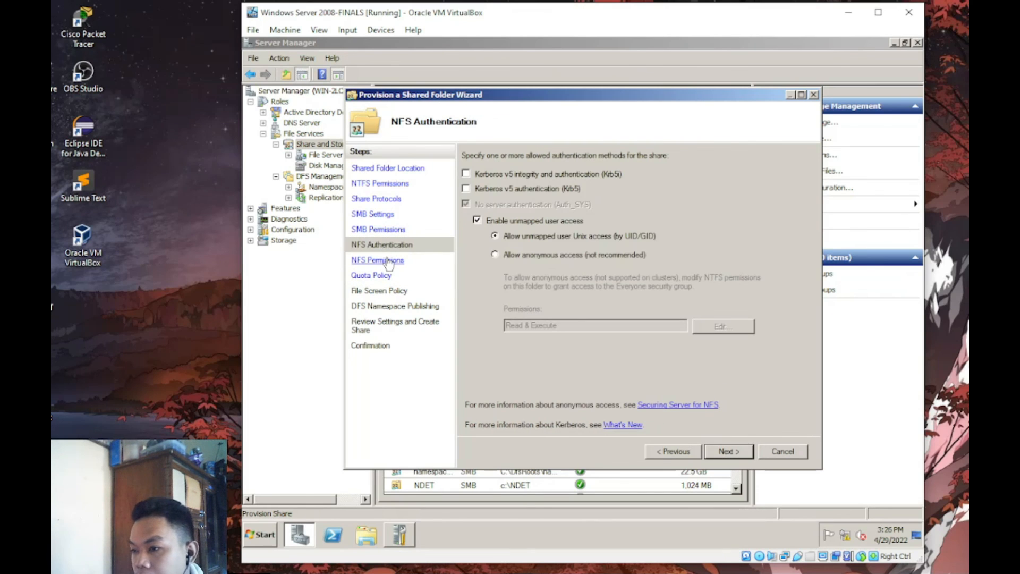
click(388, 260)
click(388, 231)
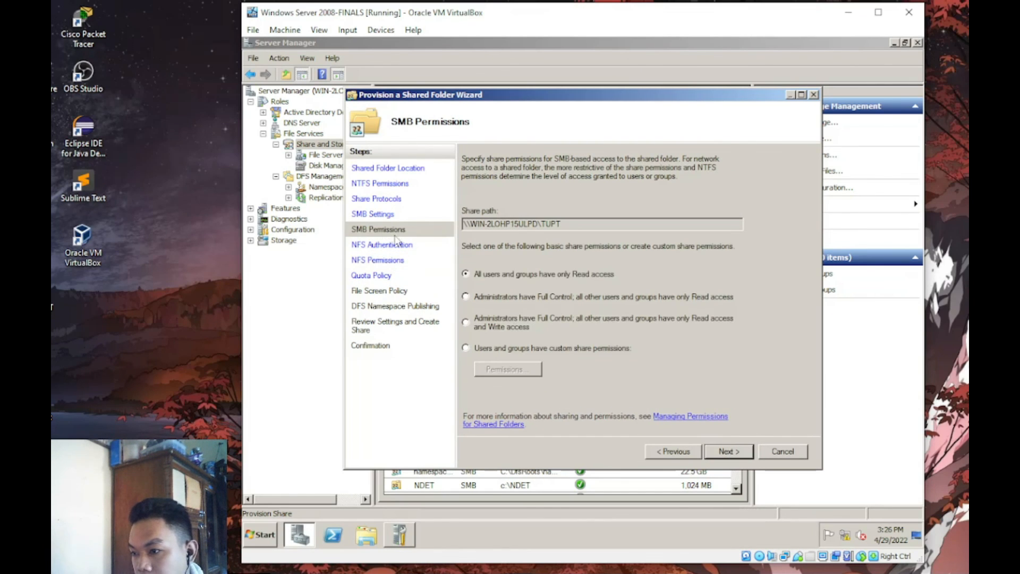
- Allow Everyone Change and Read on the share, then continue to the quota policy
click(512, 369)
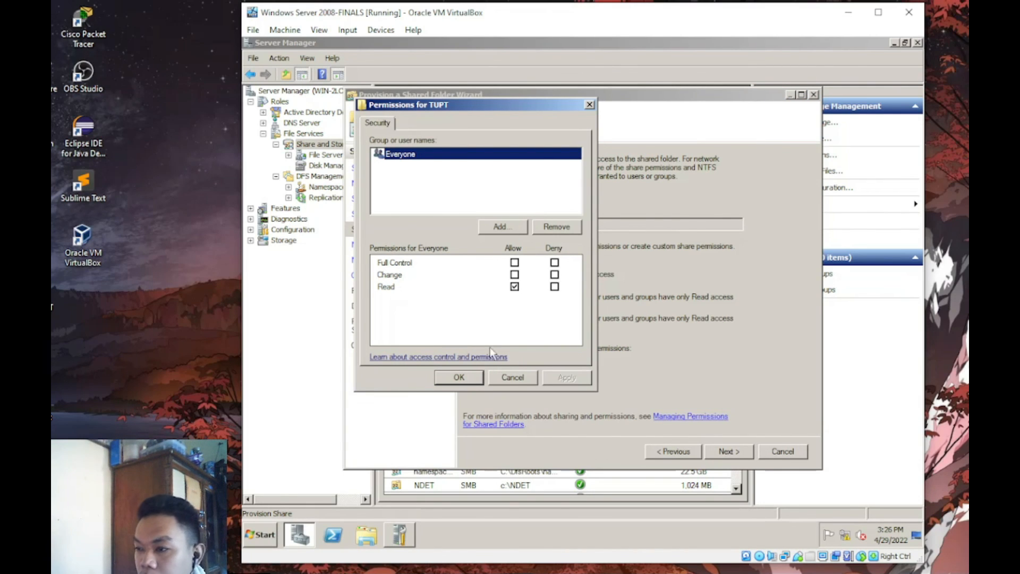
click(514, 274)
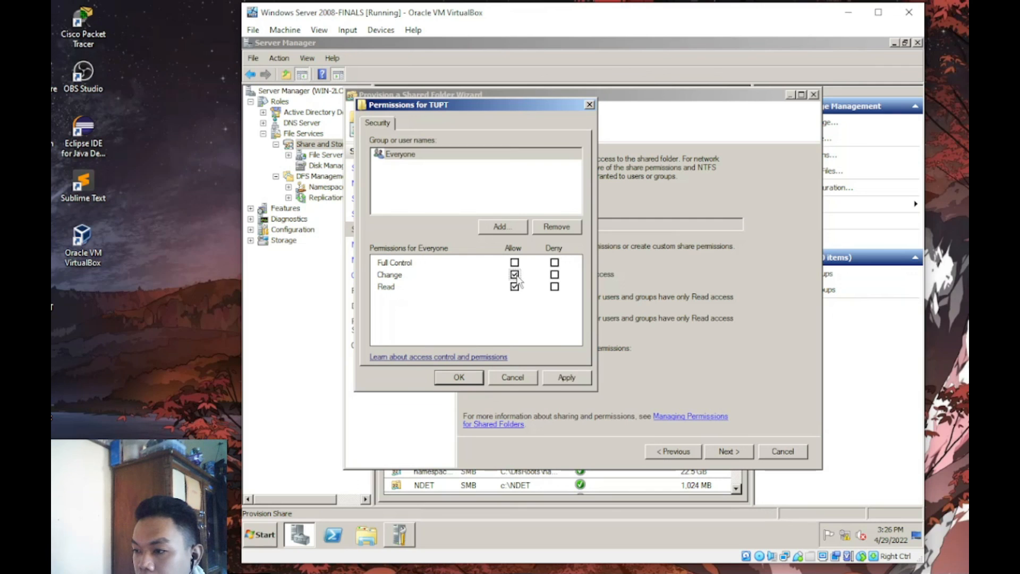
click(560, 374)
click(471, 372)
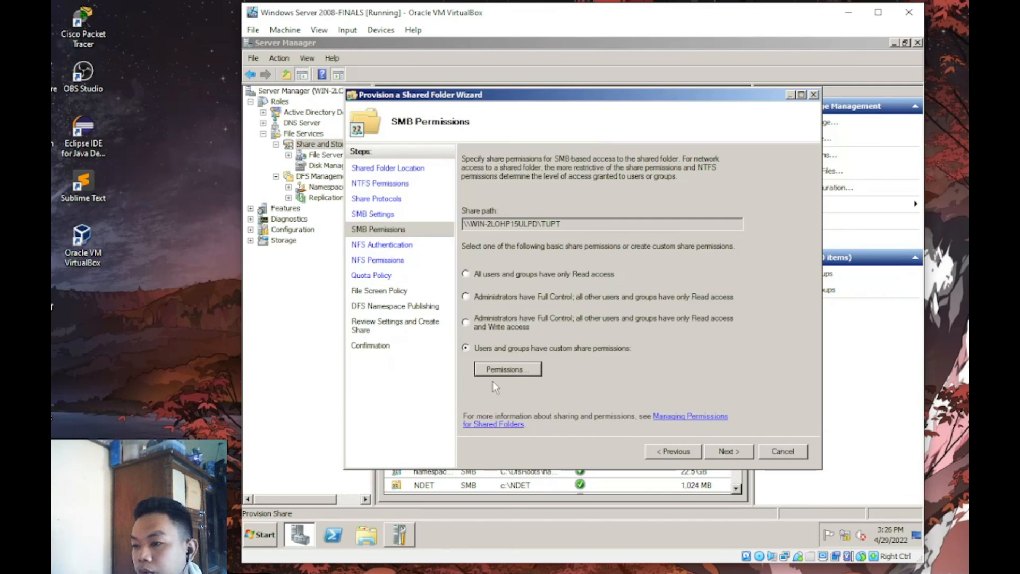
click(712, 449)
click(712, 449)
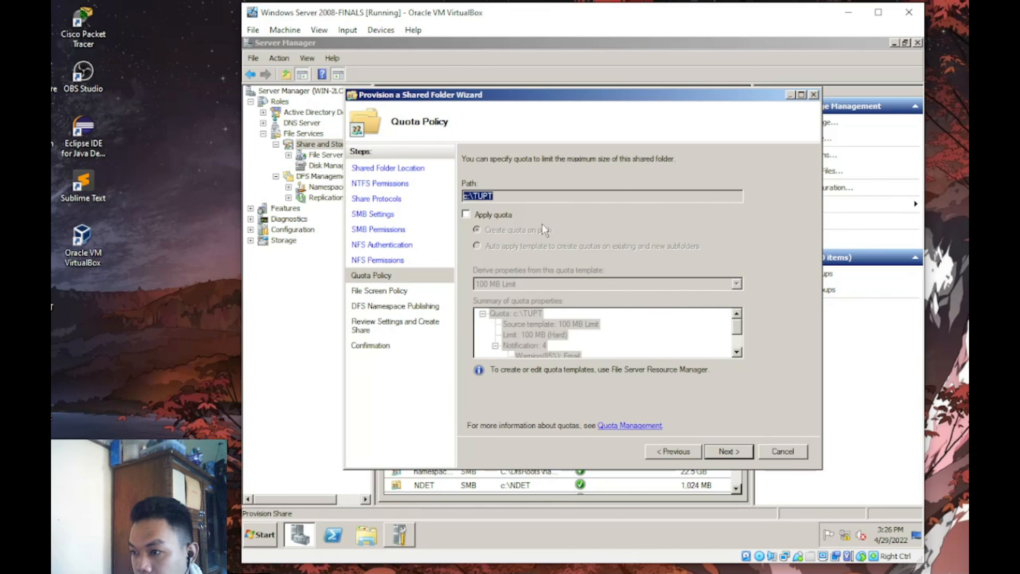
- Apply the TUPT quota template and finish creating the share
click(506, 215)
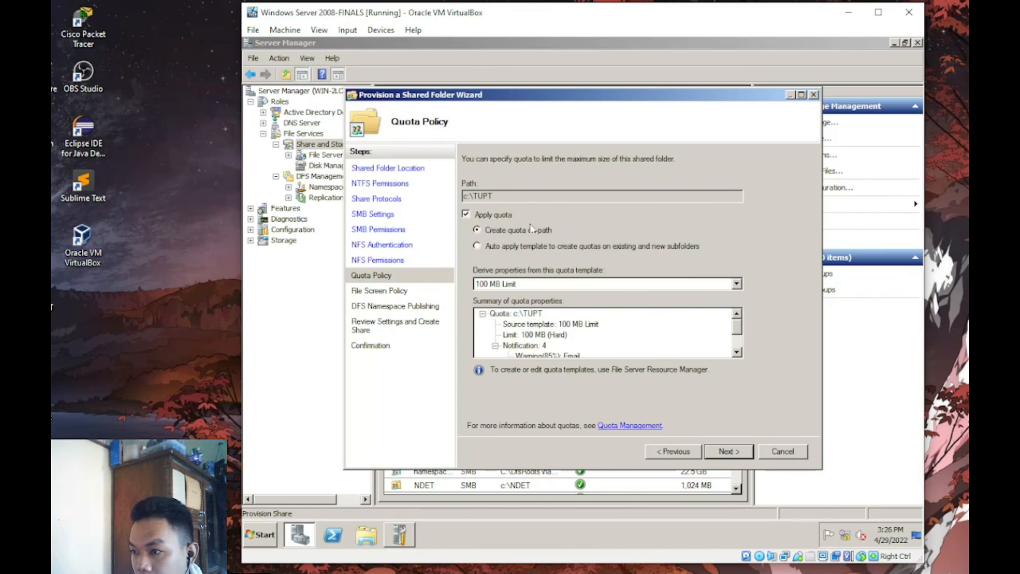
click(737, 285)
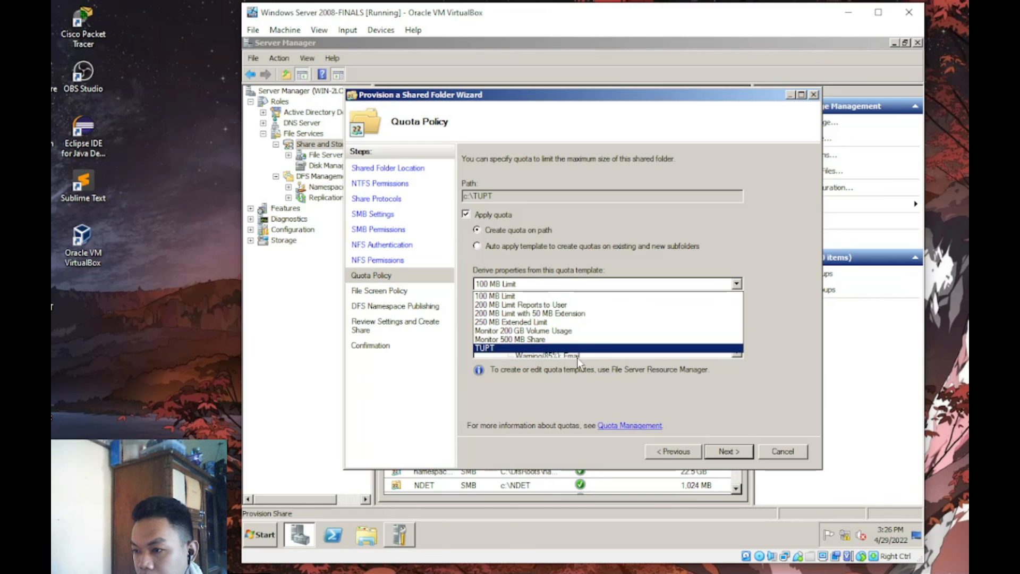
click(591, 349)
key(Return)
key(Return)
key(Return)
key(Return)
key(Return)
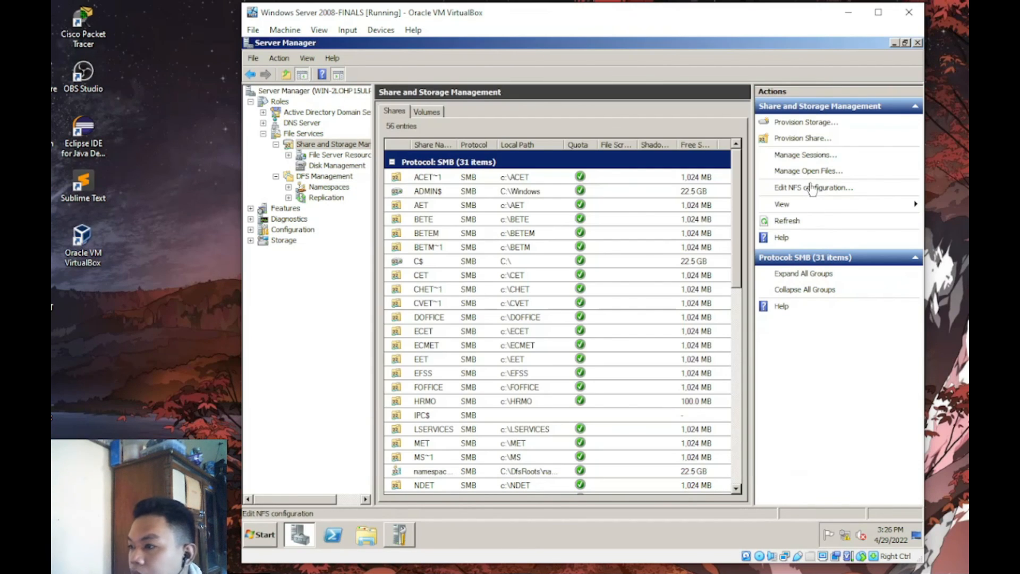
- Start a new share and choose the ADMIN INS folder as its location
click(817, 139)
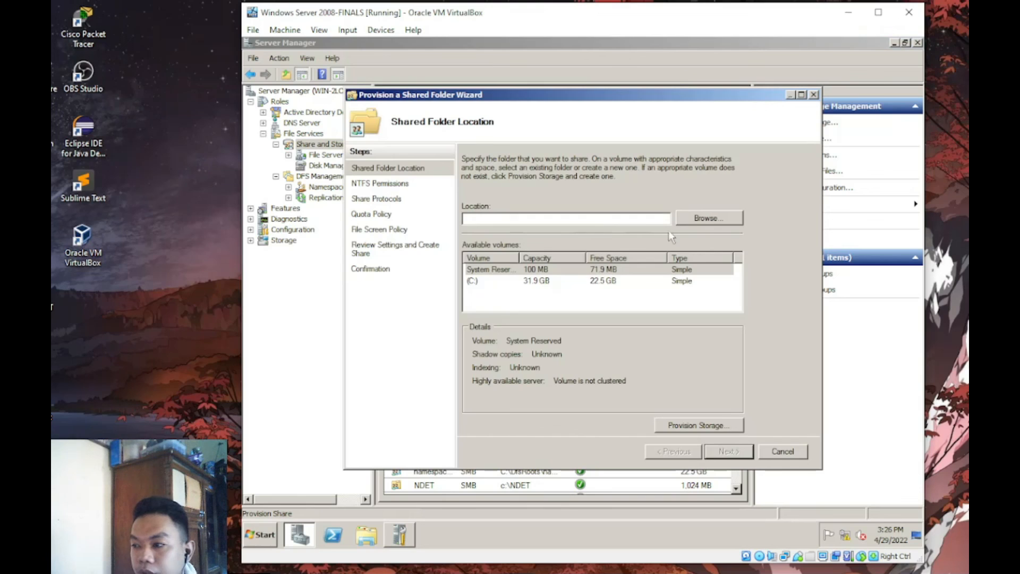
click(707, 223)
scroll(673, 282, down, 3)
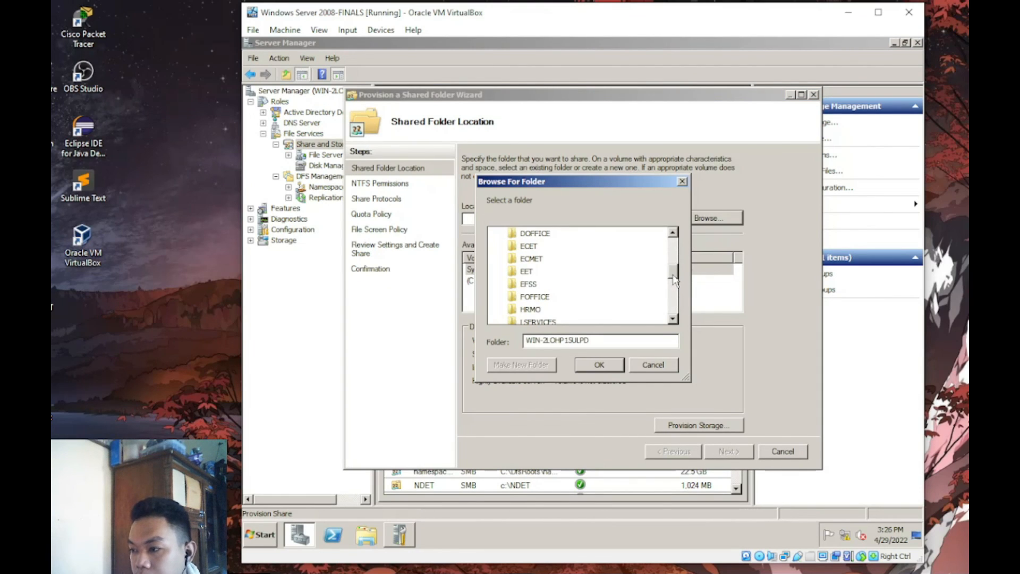
drag(673, 271, 679, 246)
click(538, 271)
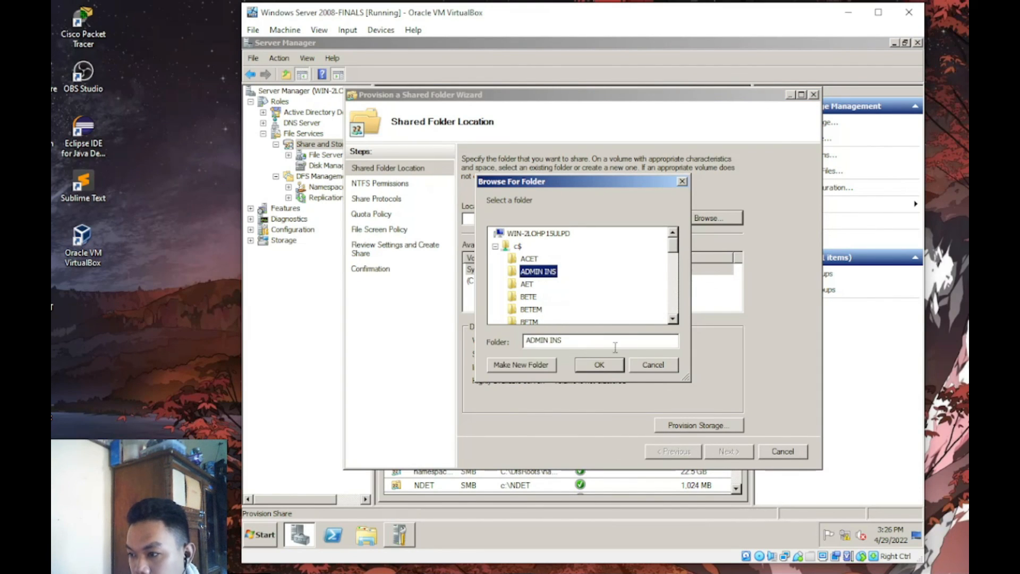
click(595, 365)
click(729, 450)
click(729, 451)
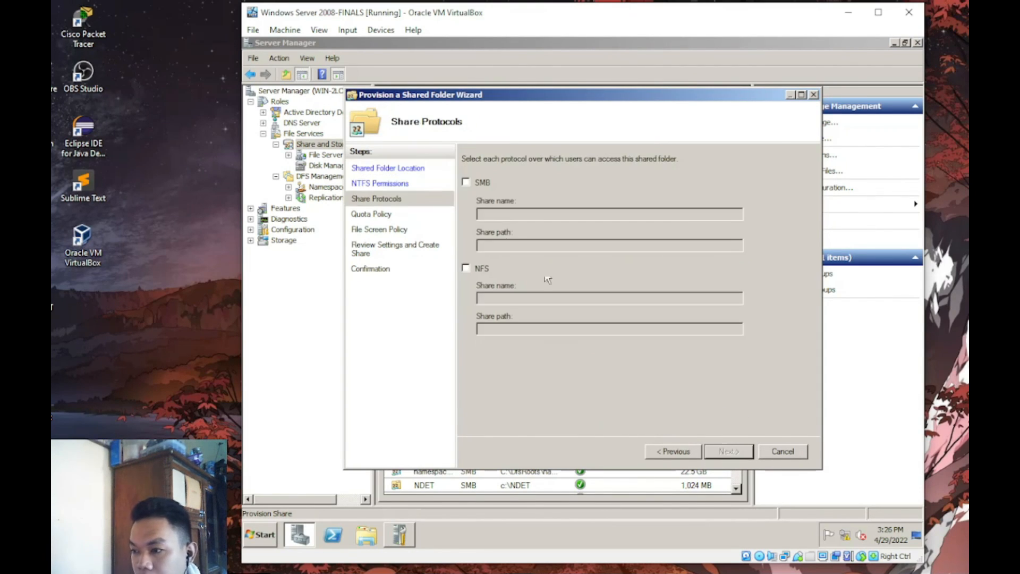
- Share ADMIN INS over SMB and NFS and open its custom share permissions
click(467, 184)
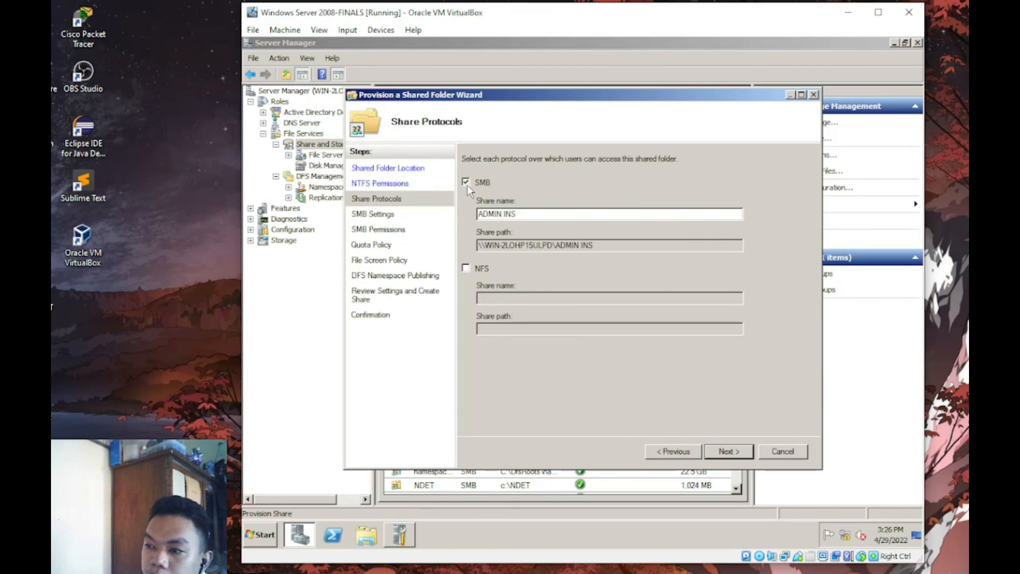
click(466, 269)
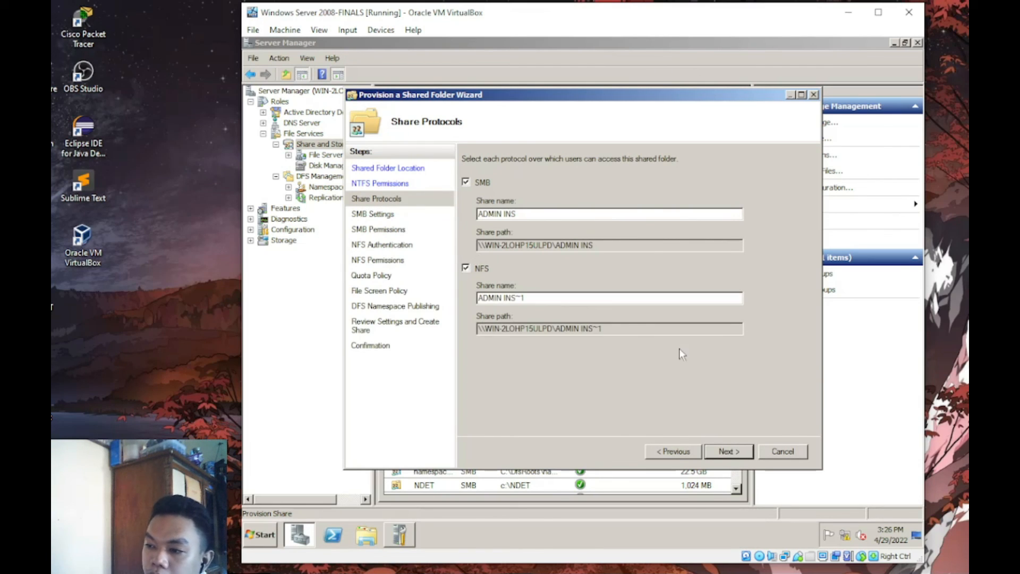
click(739, 450)
click(739, 451)
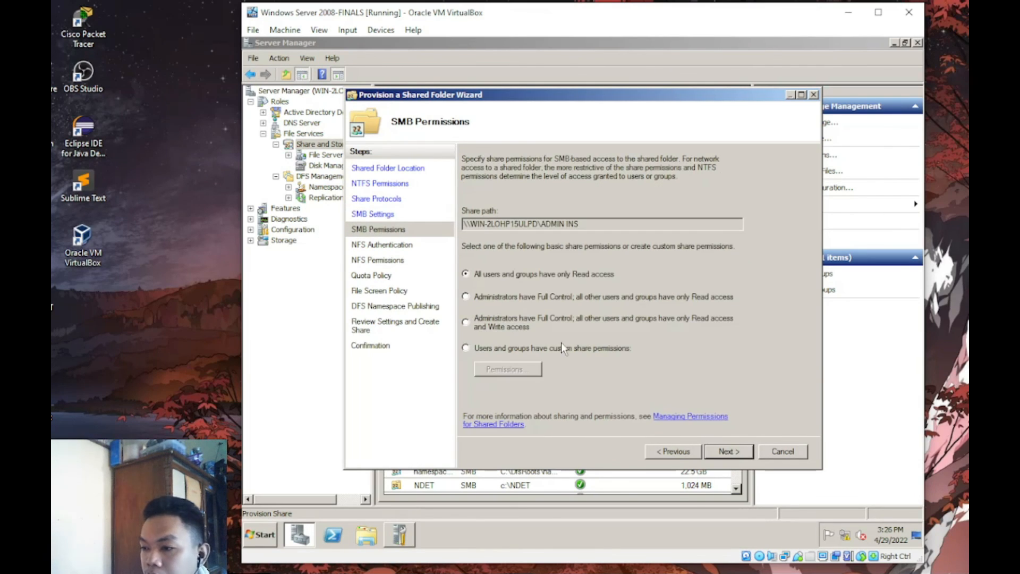
click(510, 370)
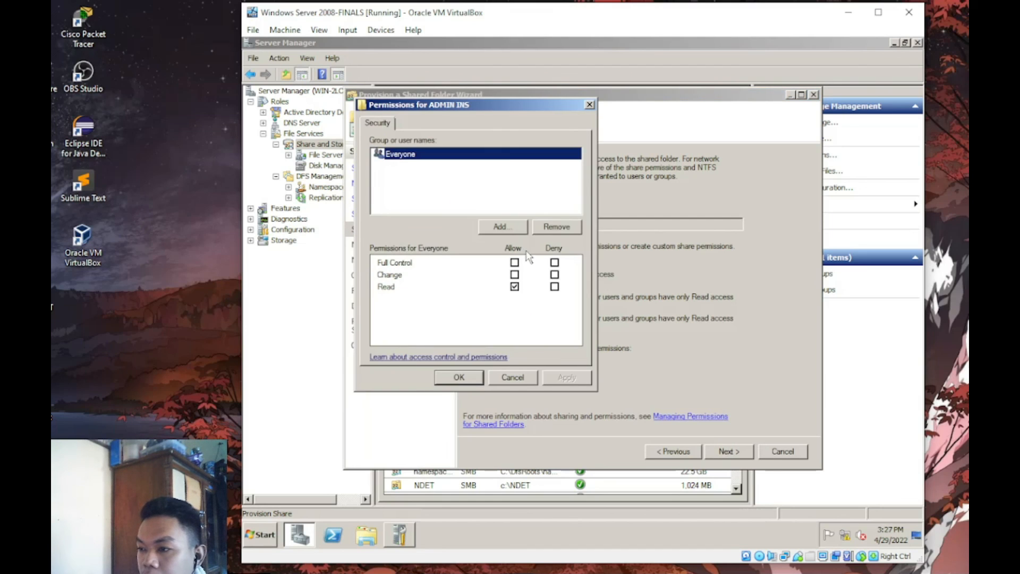
- Remove Everyone and add the Administrator account to the share permissions
click(545, 228)
click(518, 226)
text(A)
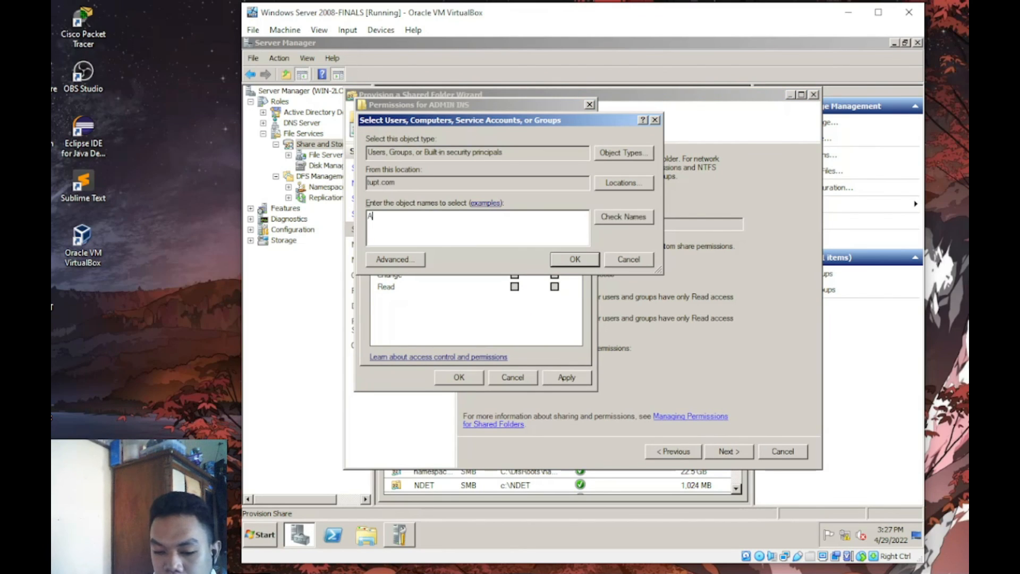
text(DMIN)
key(Return)
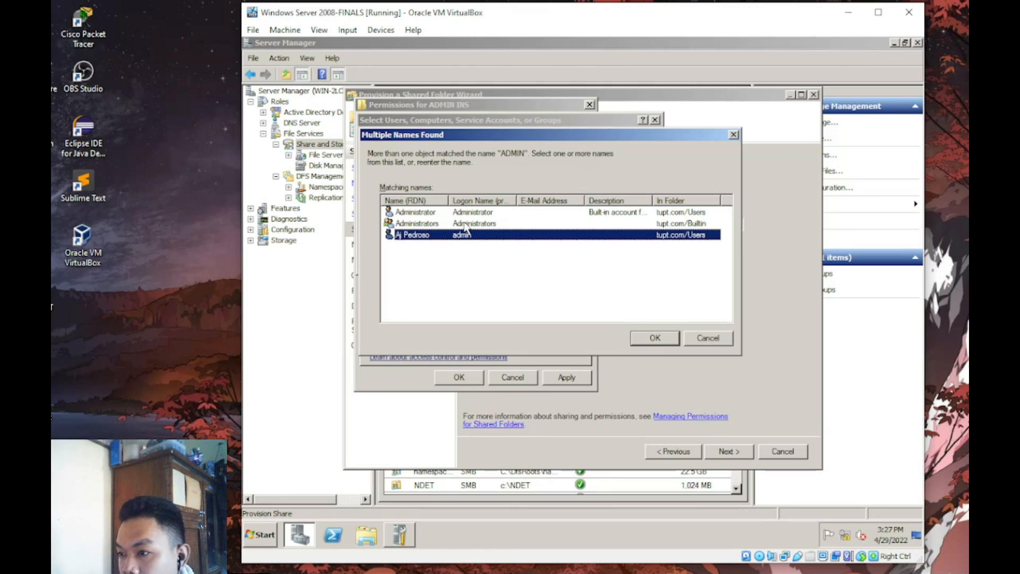
click(492, 213)
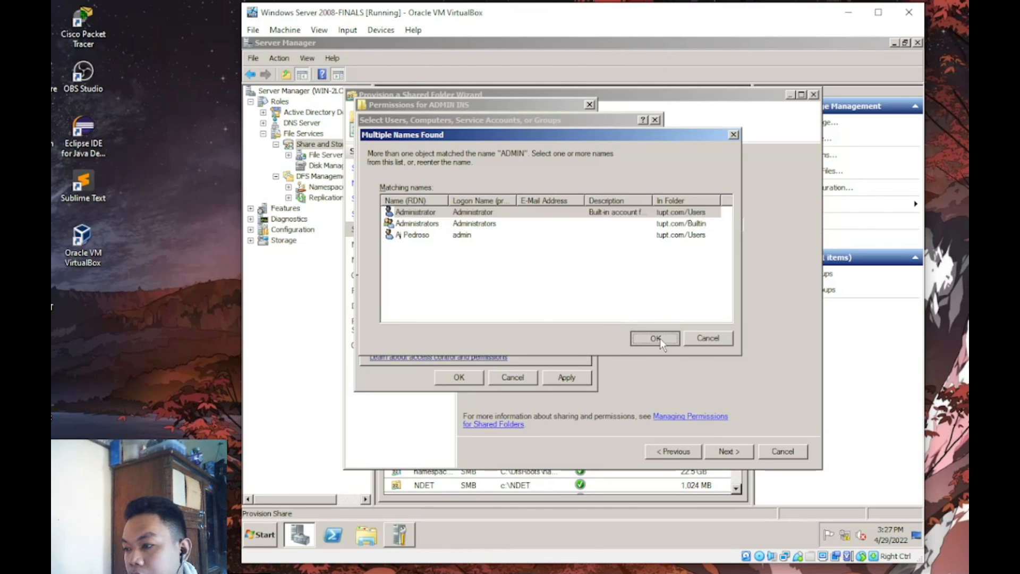
click(659, 338)
- Add the Administrators group and the domain admin user account to the permissions
click(513, 233)
text(ADM)
key(Return)
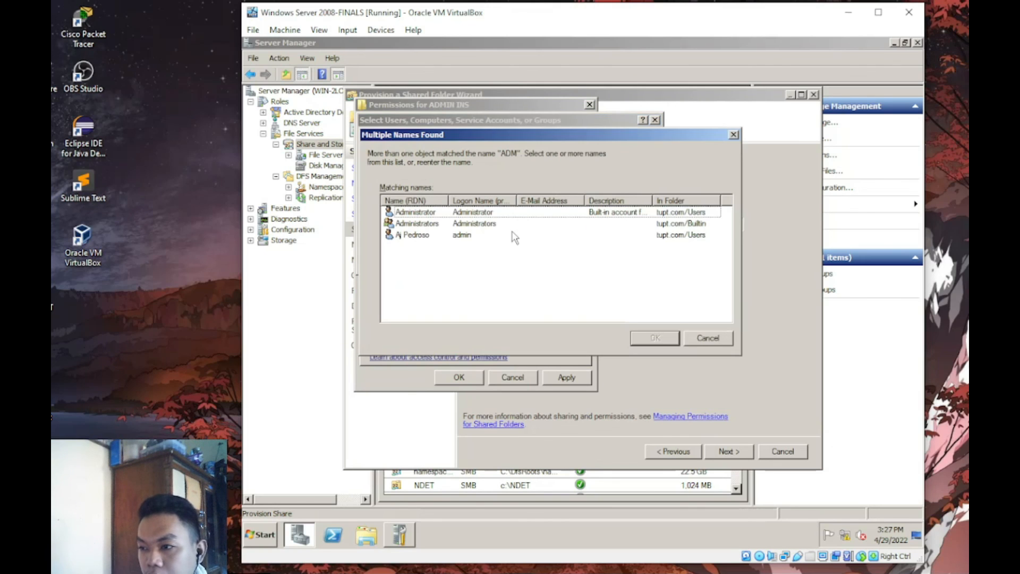
click(459, 224)
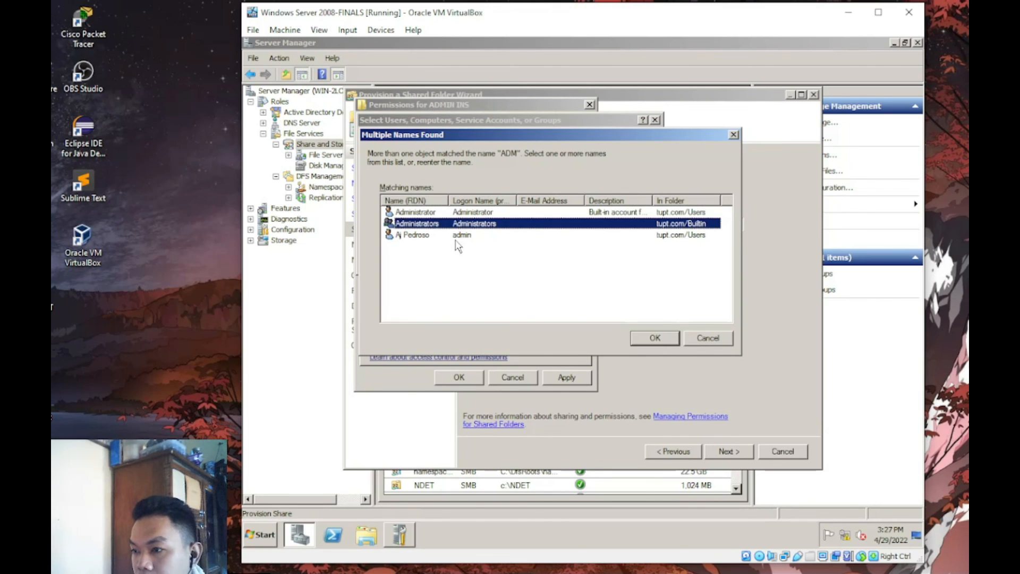
key(Return)
click(502, 227)
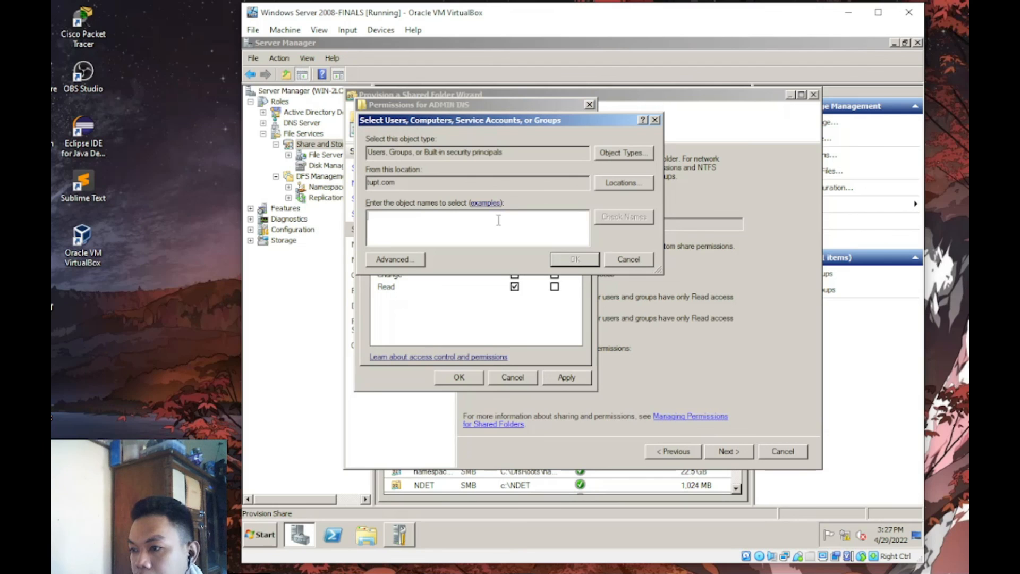
text(ADMIN)
key(Return)
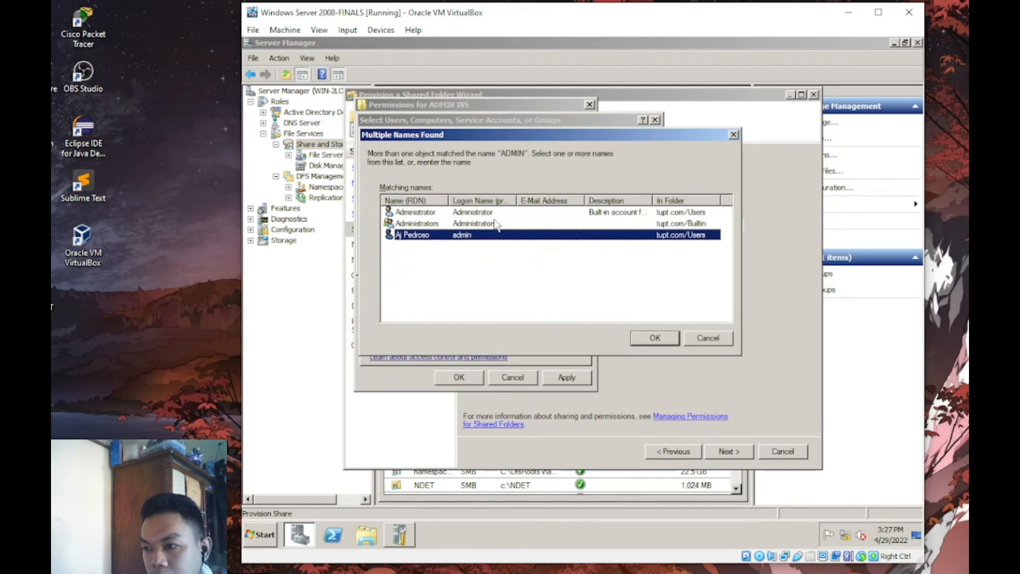
click(656, 338)
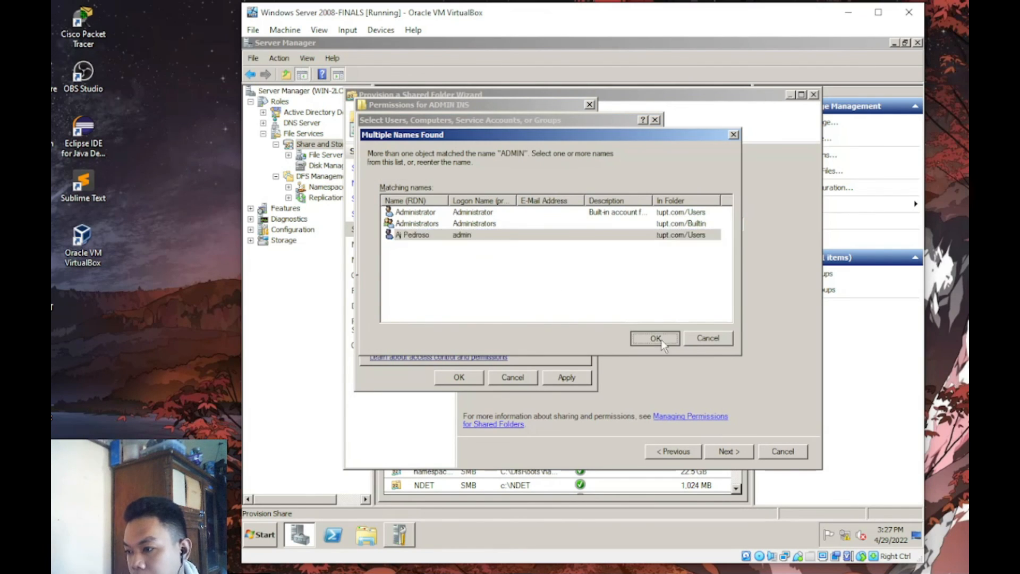
- Give the user account Full Control, save the permissions and continue to quota settings
click(514, 262)
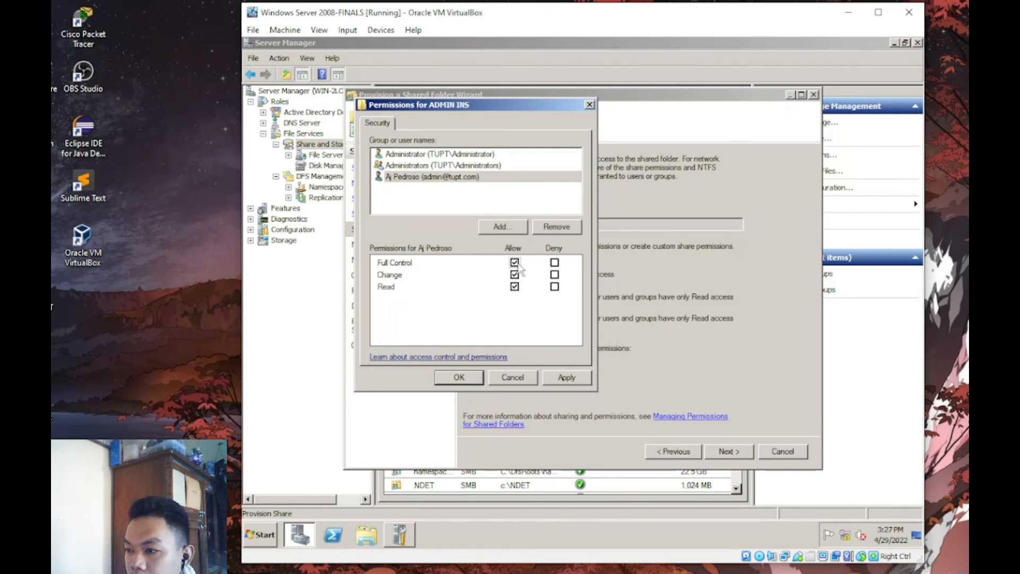
click(555, 379)
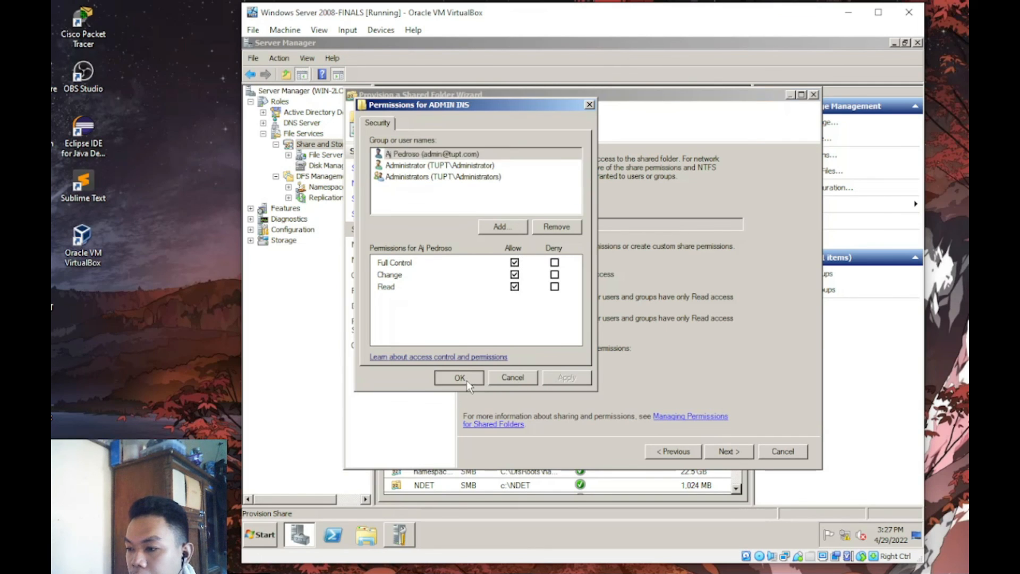
click(466, 379)
click(737, 453)
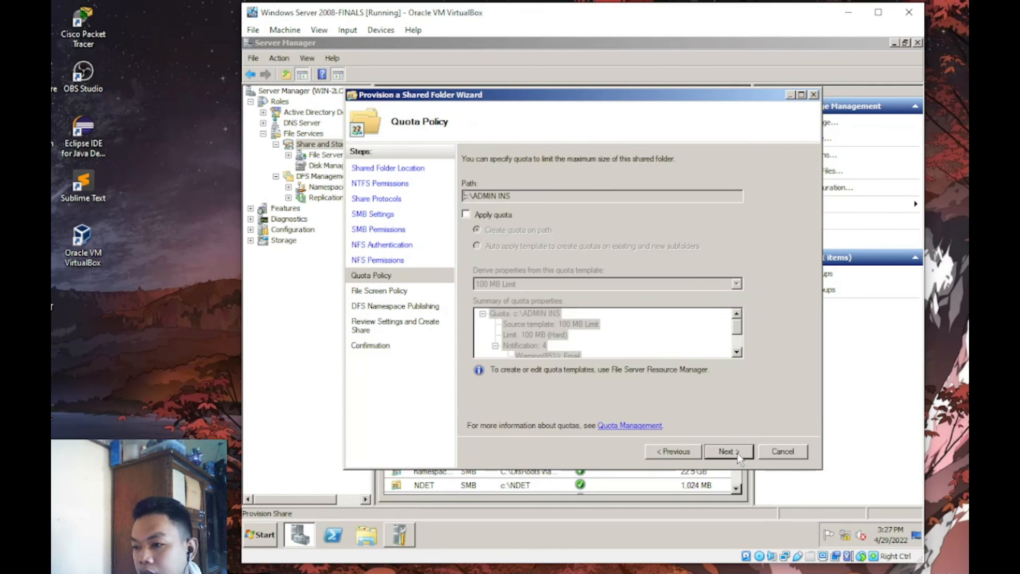
- Turn on the TUPT quota template (1.00 GB limit) for ADMIN INS and create the share
click(510, 215)
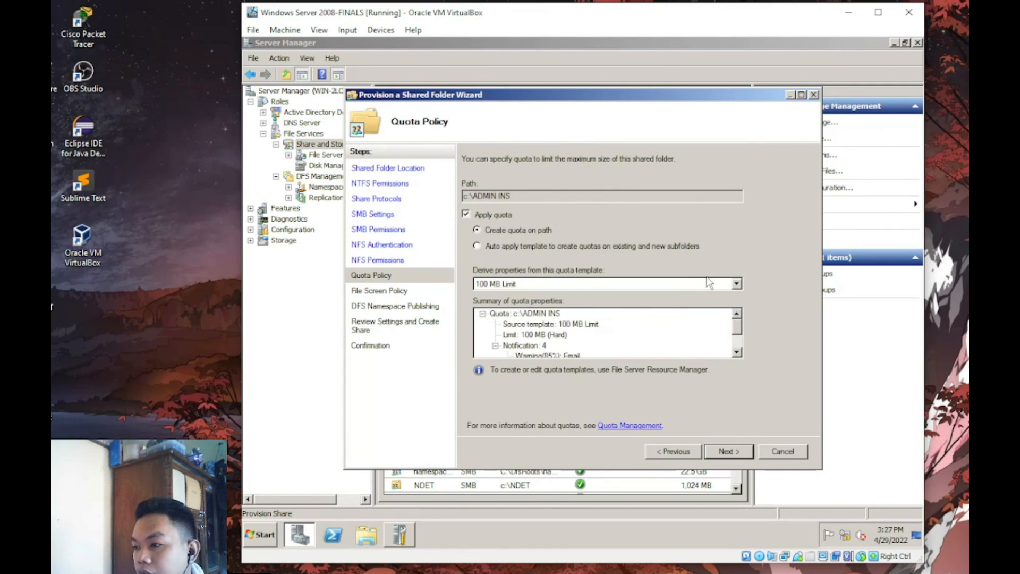
click(736, 283)
click(590, 347)
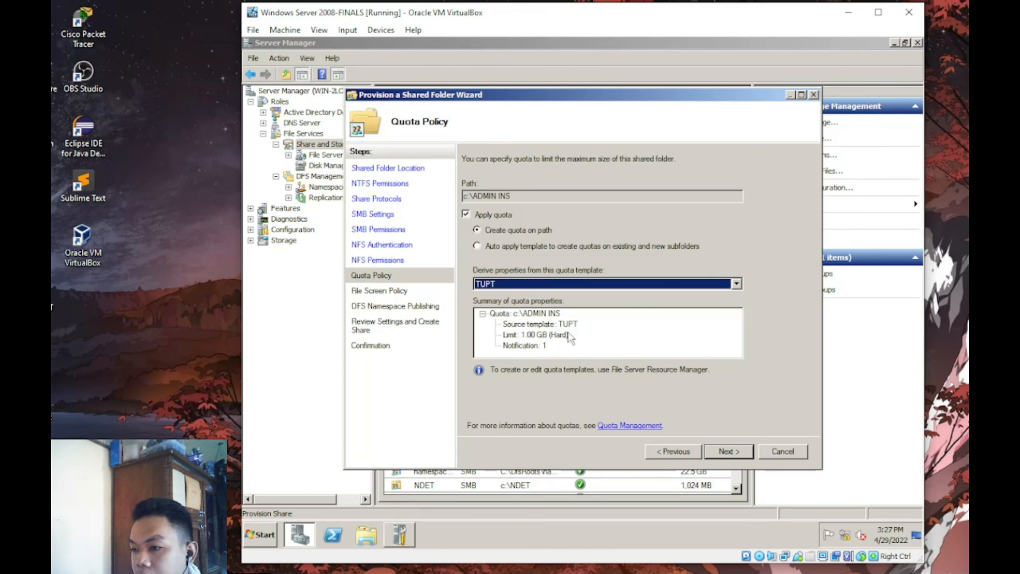
key(Return)
key(Return)
key(Return)
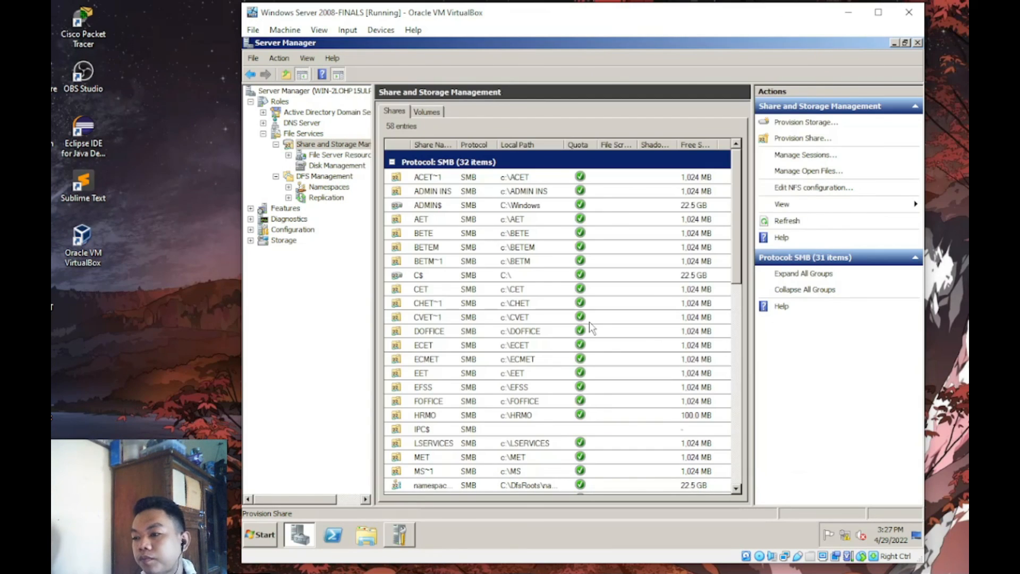